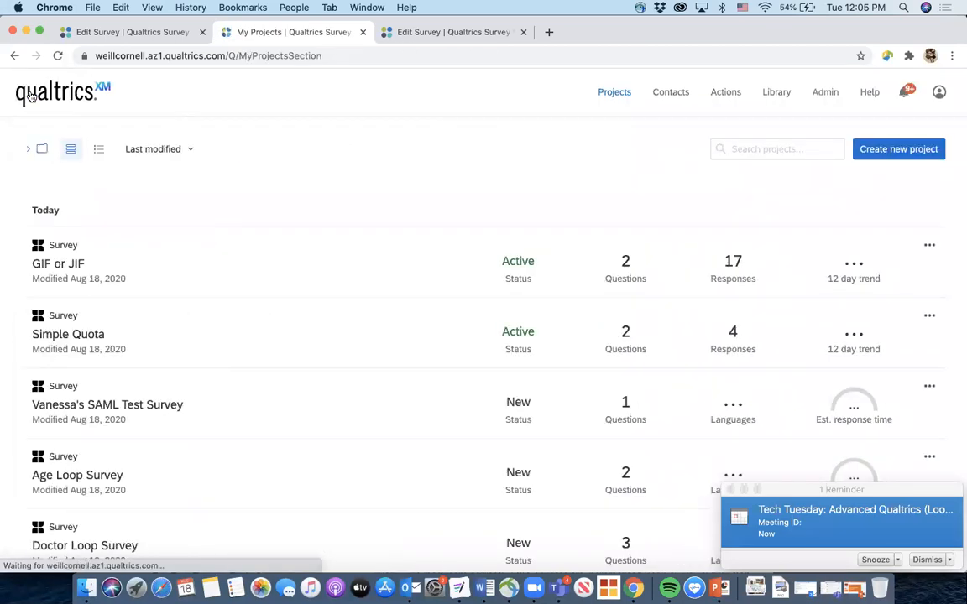
Dismiss the Tech Tuesday meeting reminder and quit Outlook
click(927, 559)
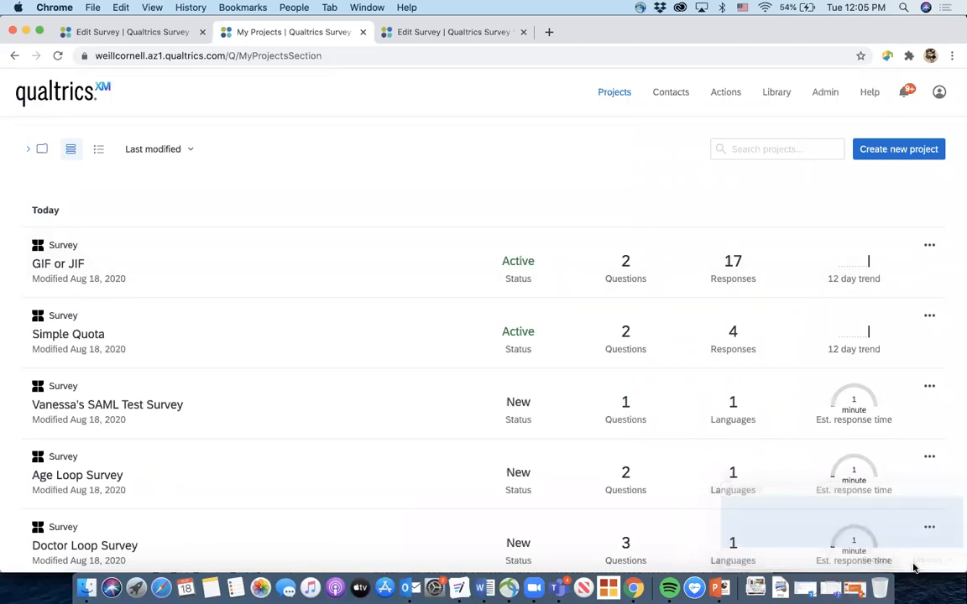
right_click(409, 587)
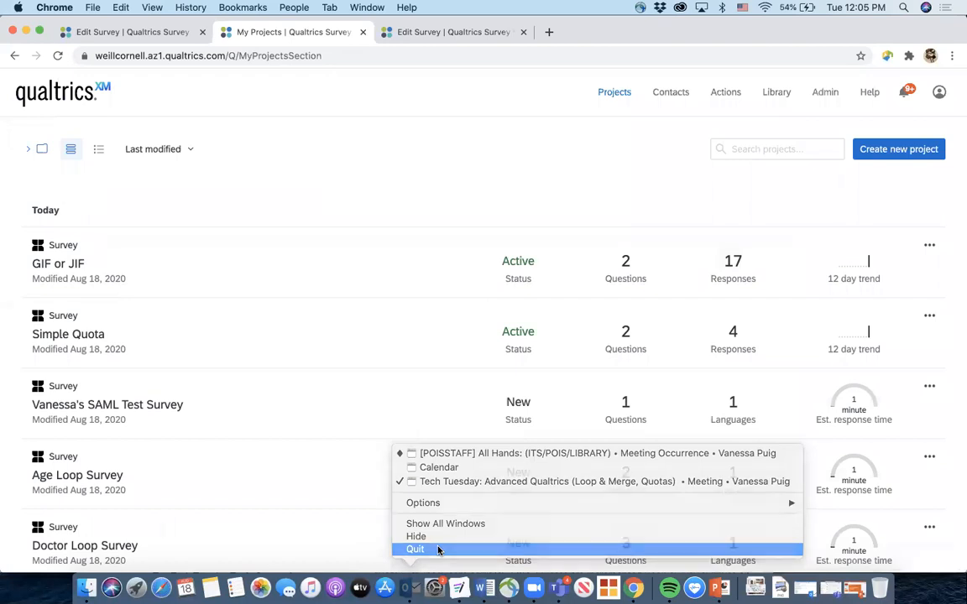
click(438, 552)
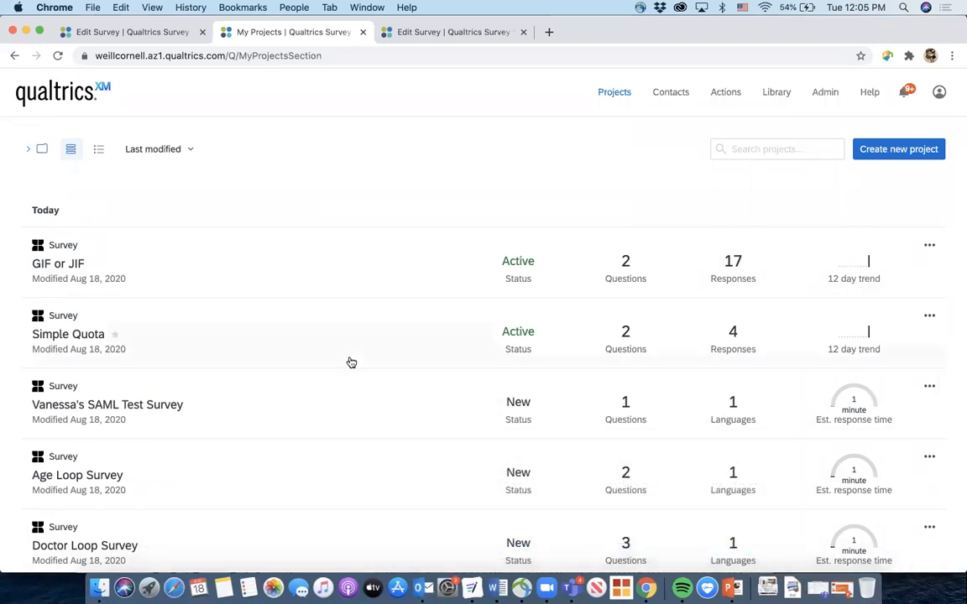
Open the Simple Quota survey from the project list and bring up its quota settings
scroll(351, 363, down, 1)
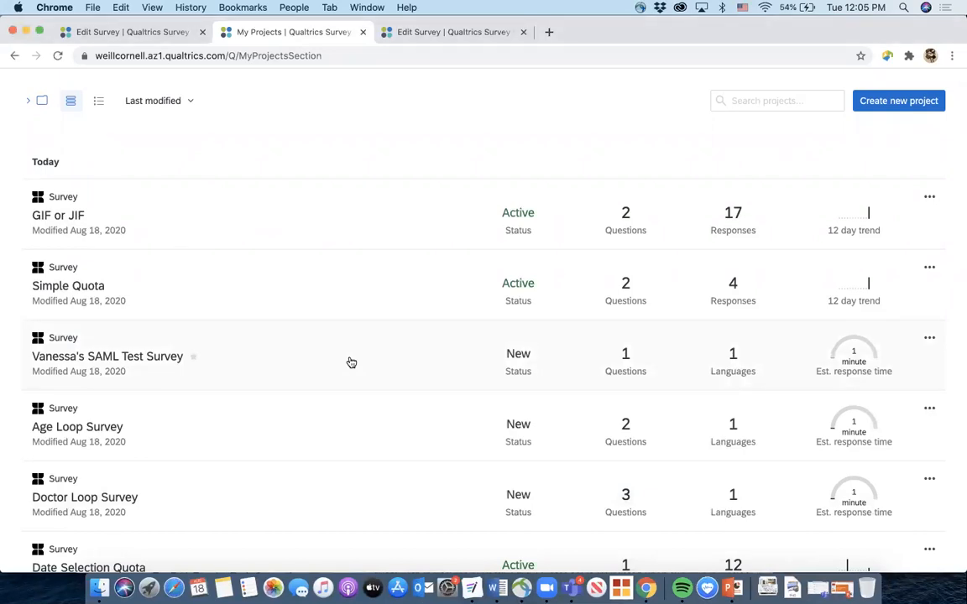
scroll(346, 384, down, 1)
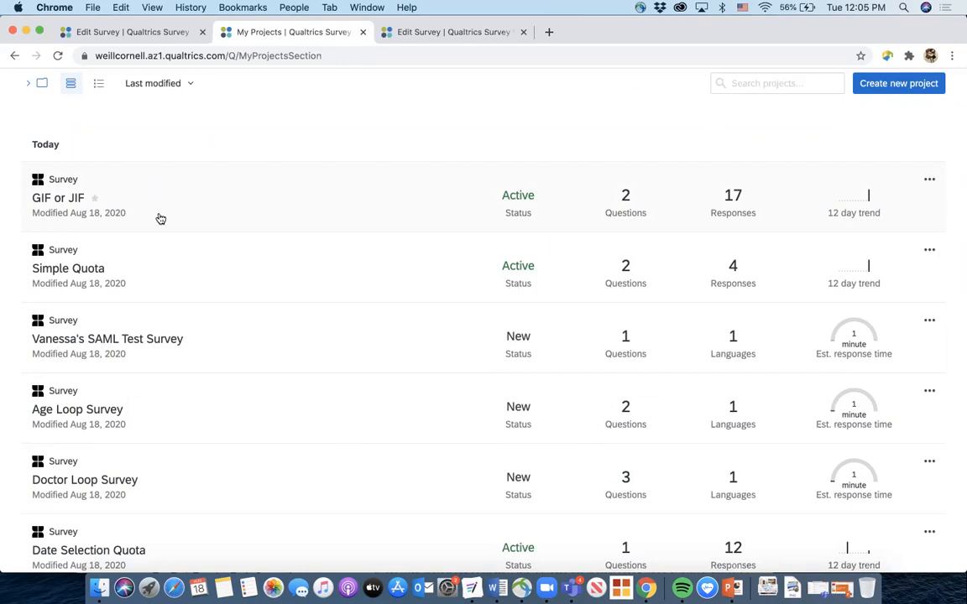
scroll(163, 325, down, 1)
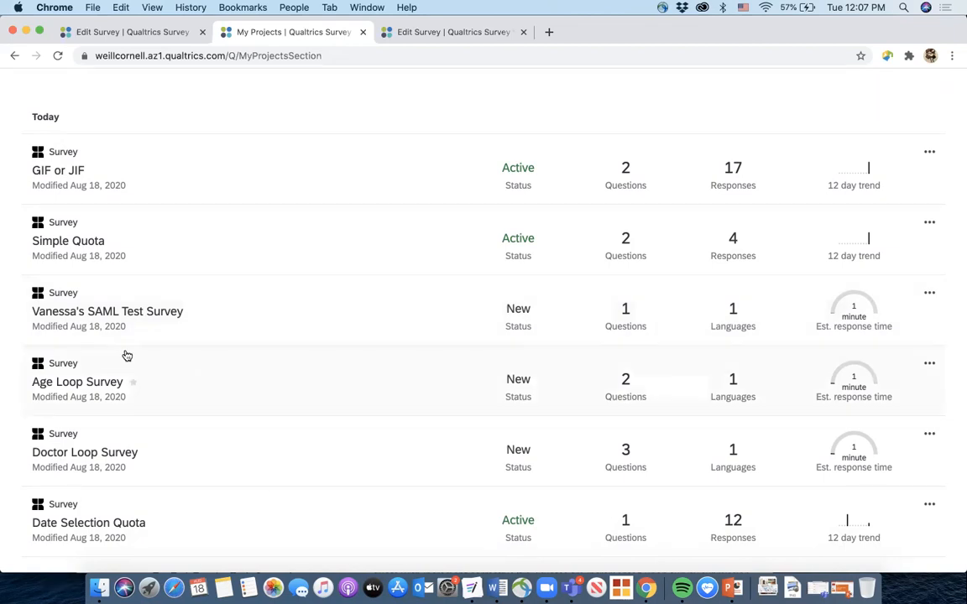
click(158, 244)
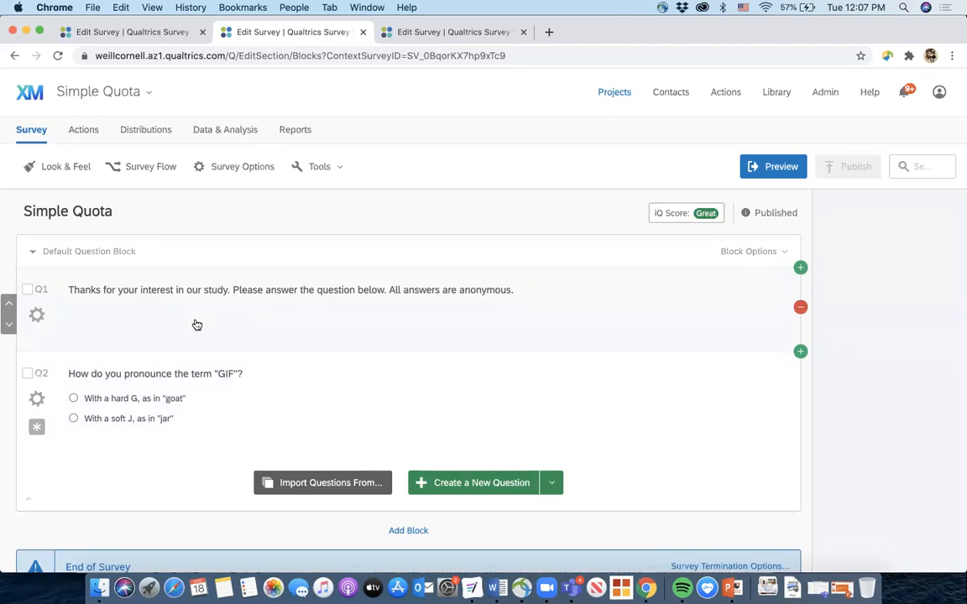
scroll(179, 309, down, 1)
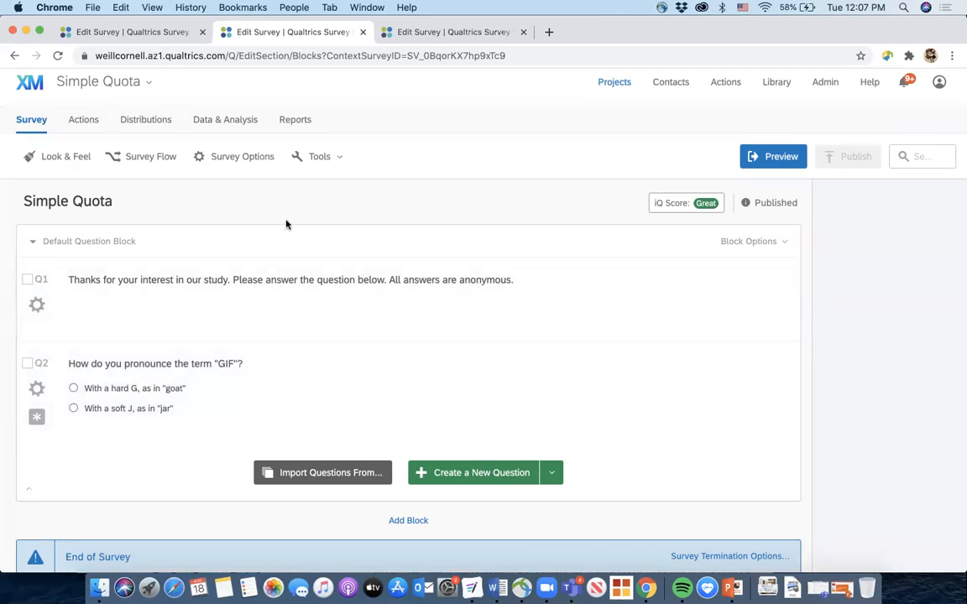
click(322, 162)
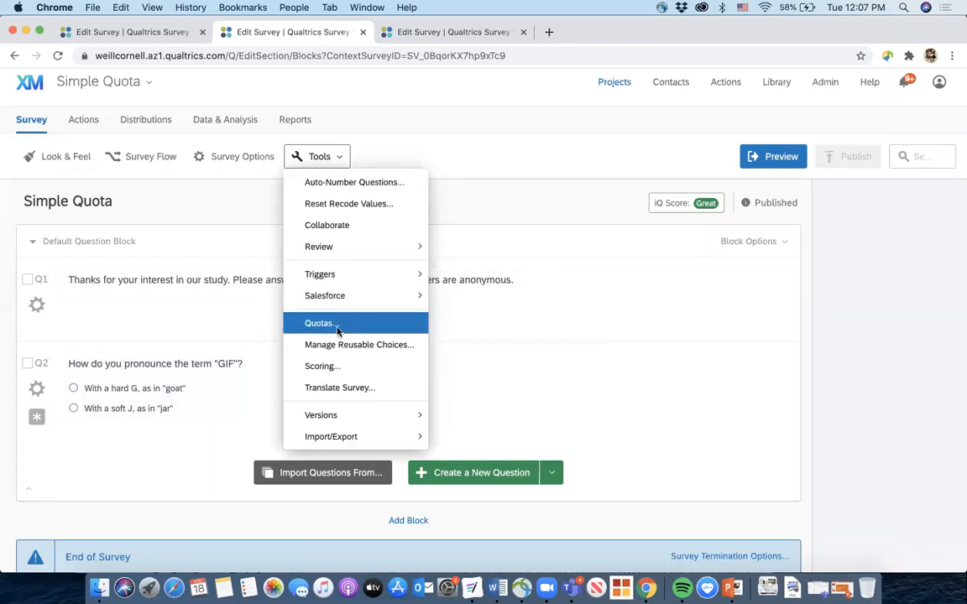
click(337, 327)
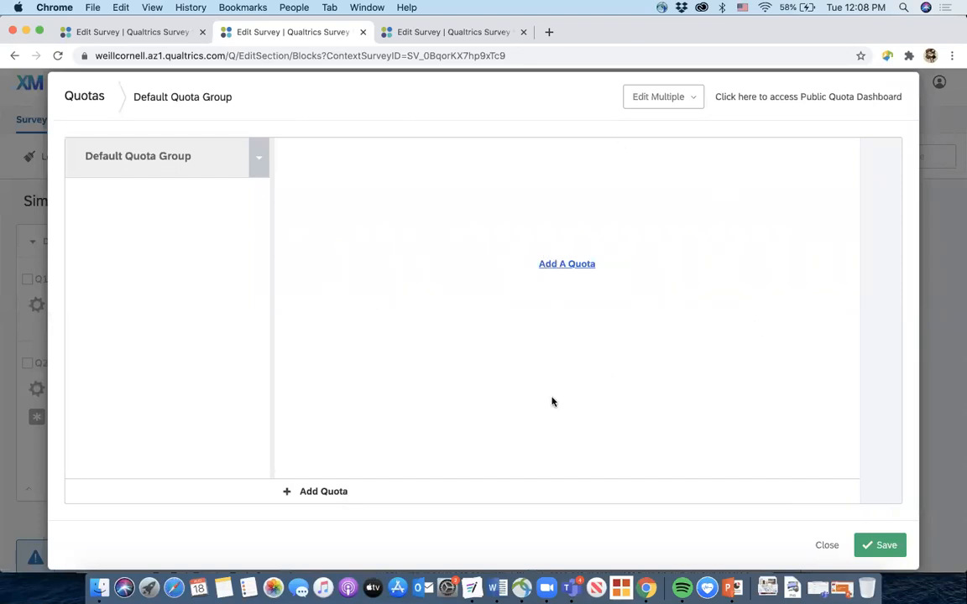
Add a quota named Total Responses to the Default Quota Group with a limit of 3 responses
click(566, 264)
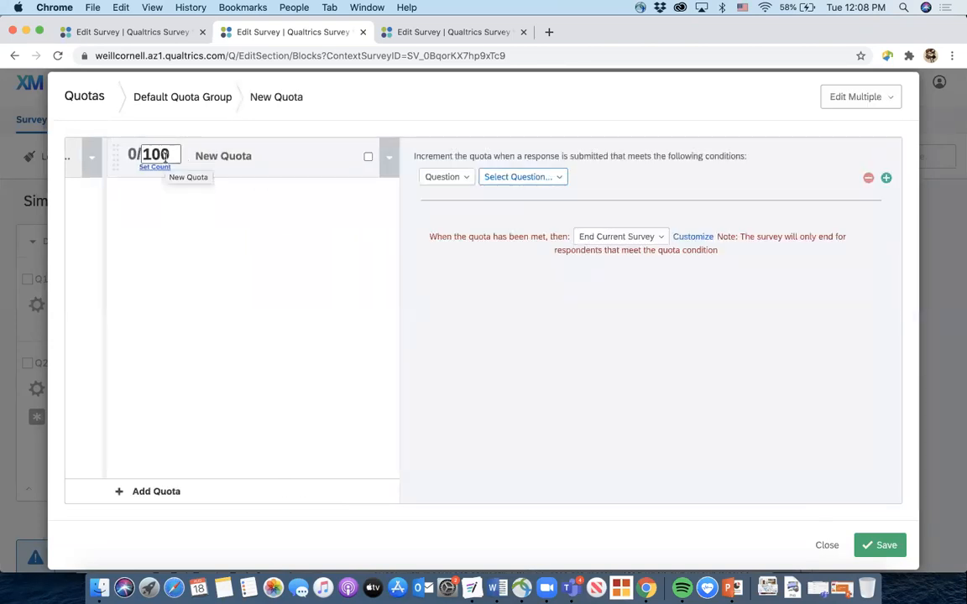
click(222, 158)
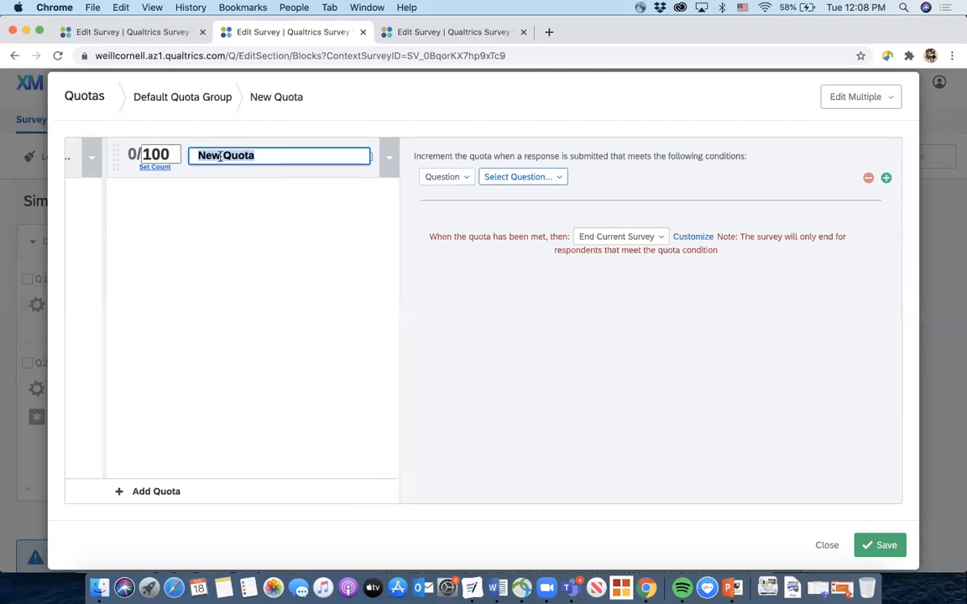
text(Tot)
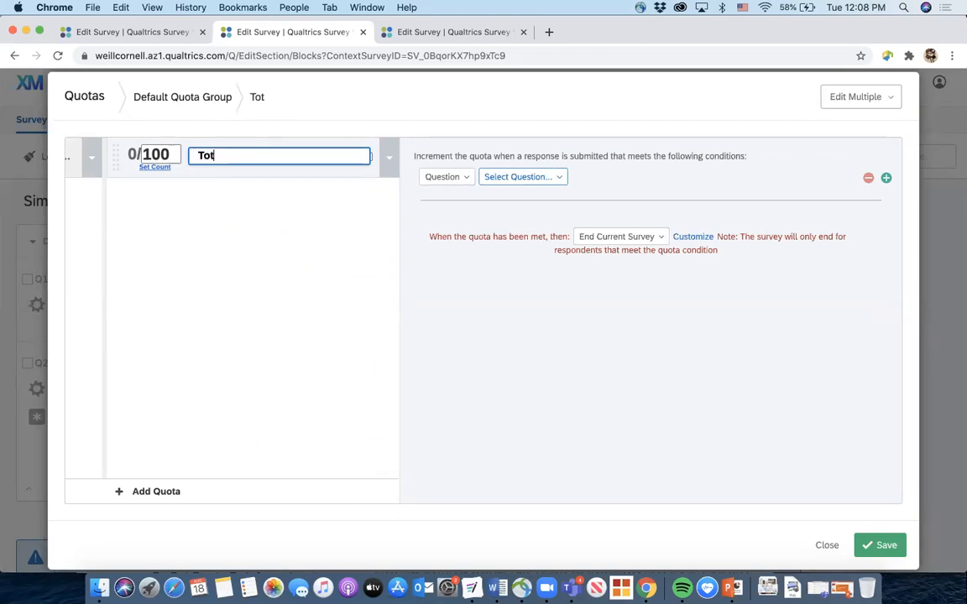
text(al Responses)
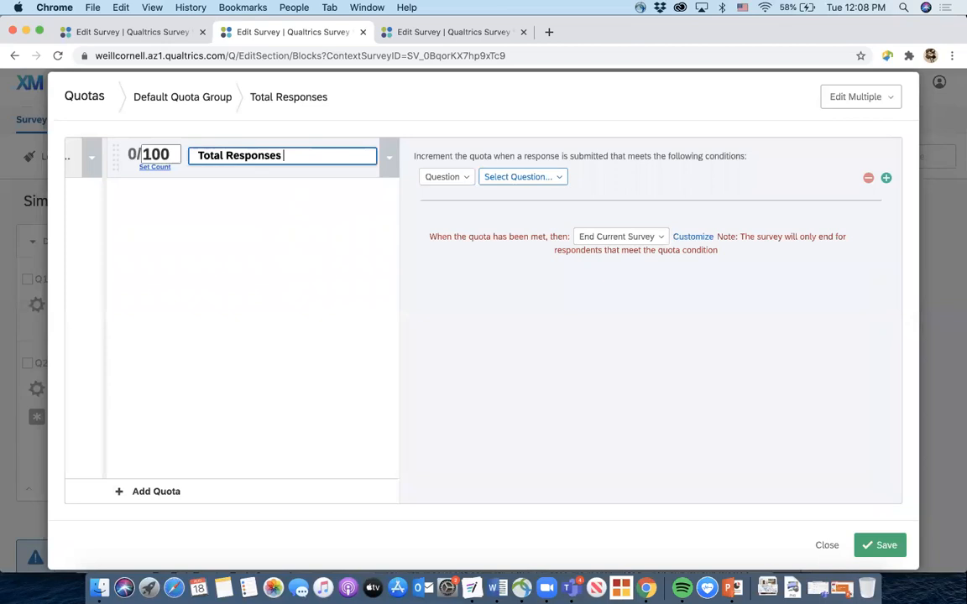
click(195, 230)
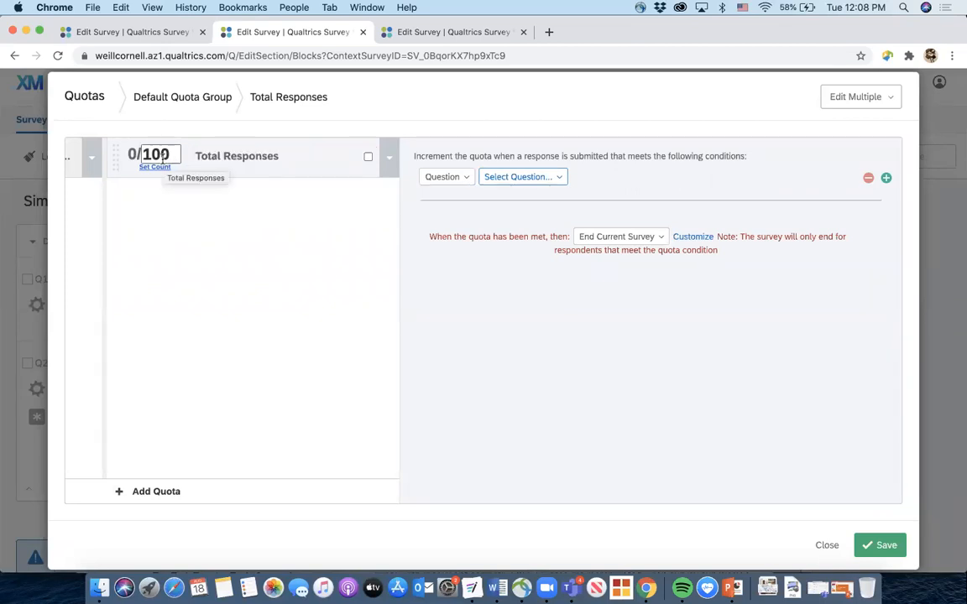
double_click(162, 156)
text(3)
click(157, 225)
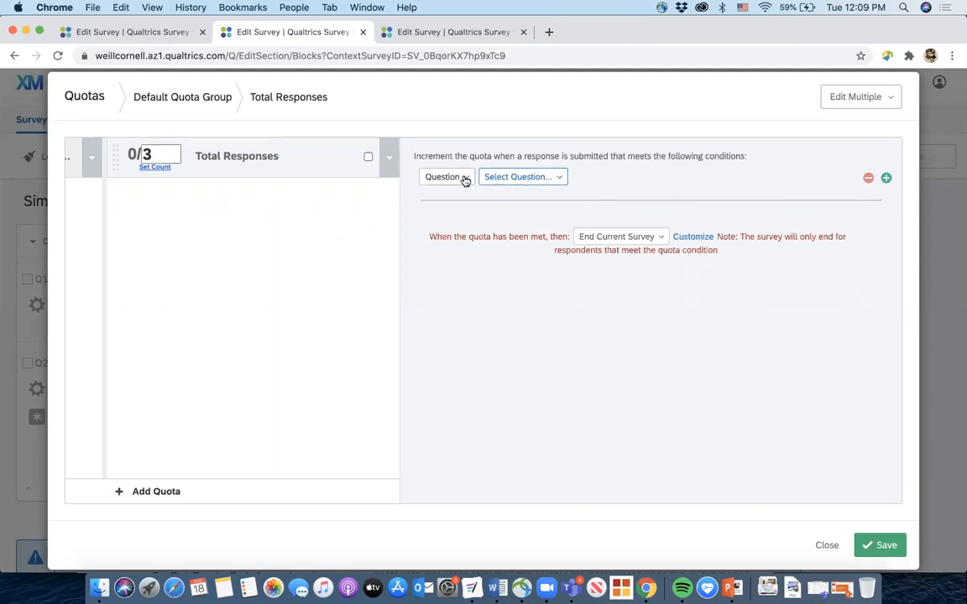
Make the quota increment when the Q1 thank-you text is displayed, and prevent all new survey sessions once the quota is met
click(518, 177)
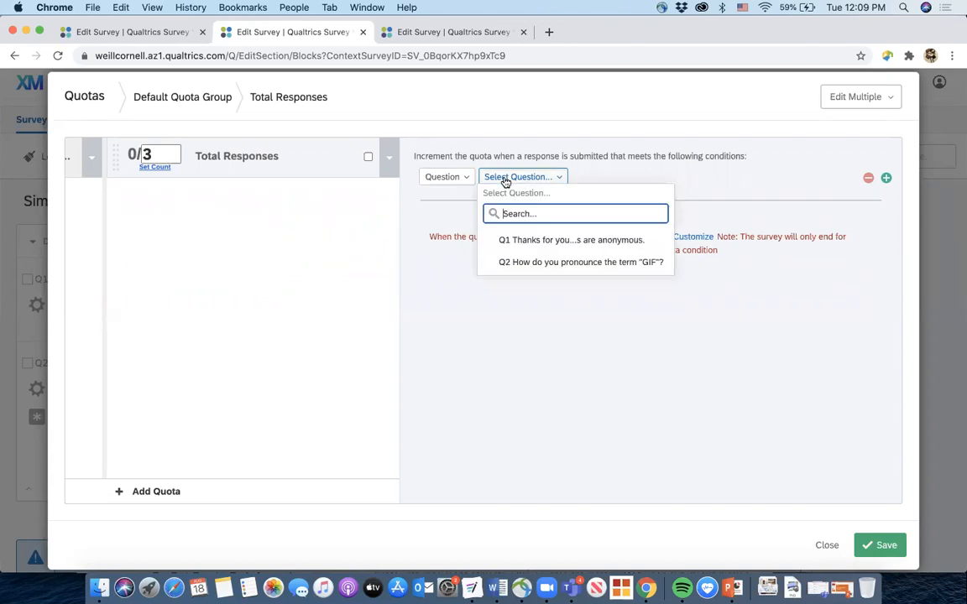
click(564, 244)
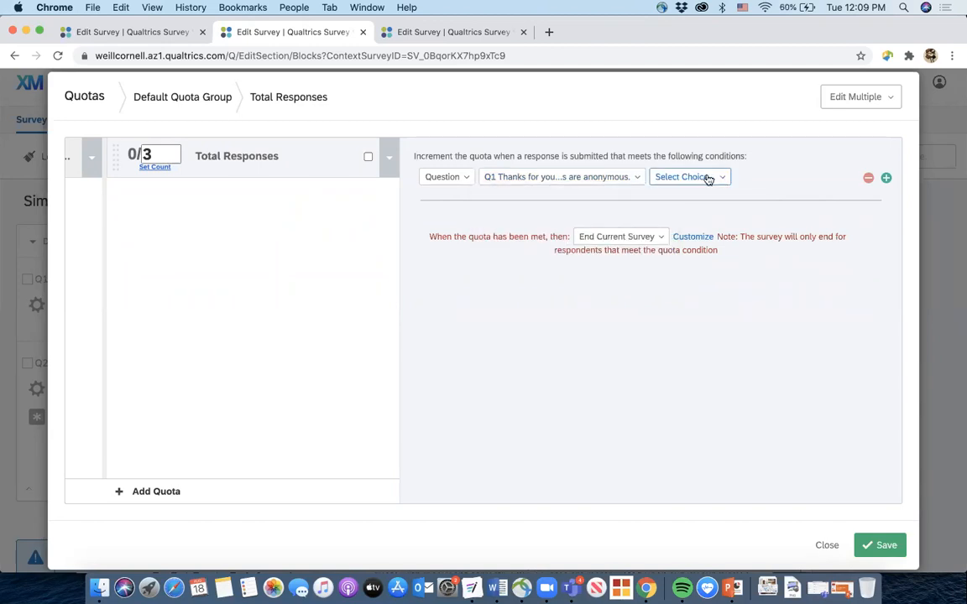
click(687, 177)
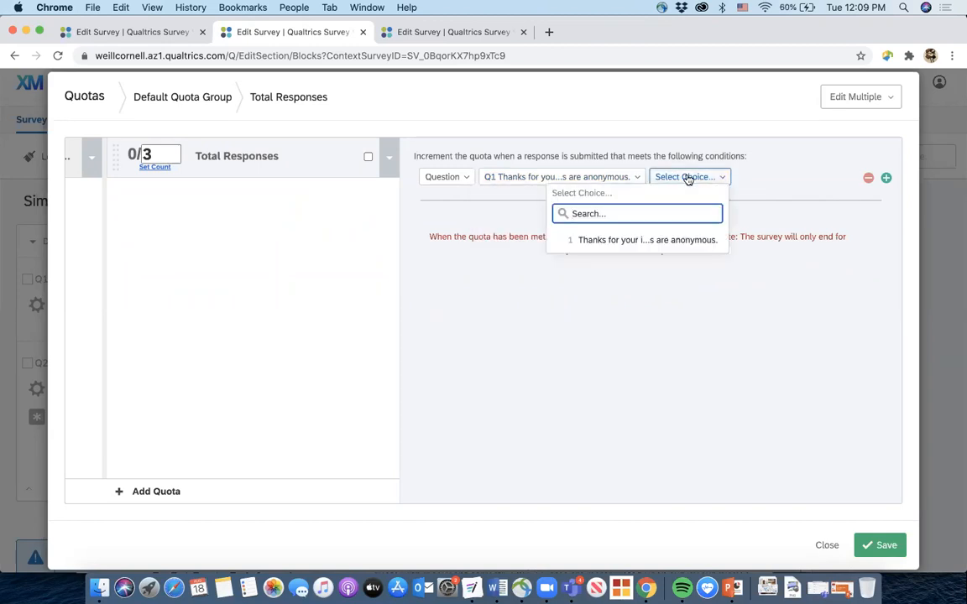
click(685, 241)
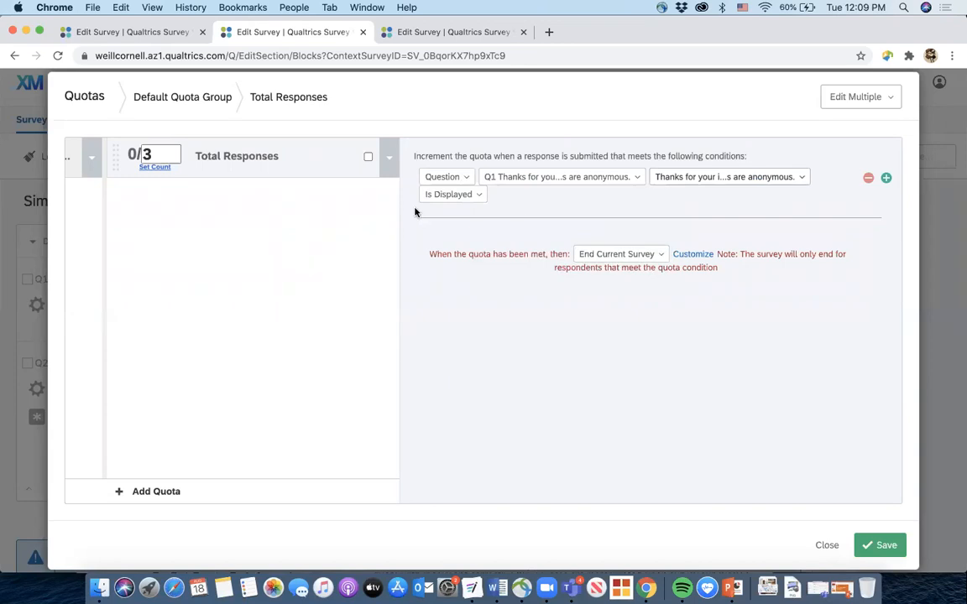
click(450, 195)
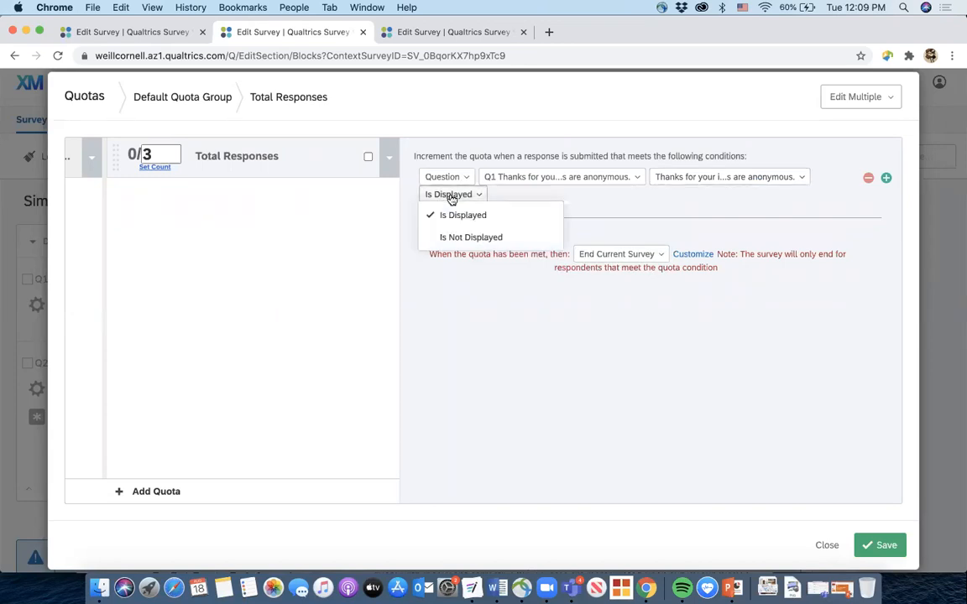
click(513, 197)
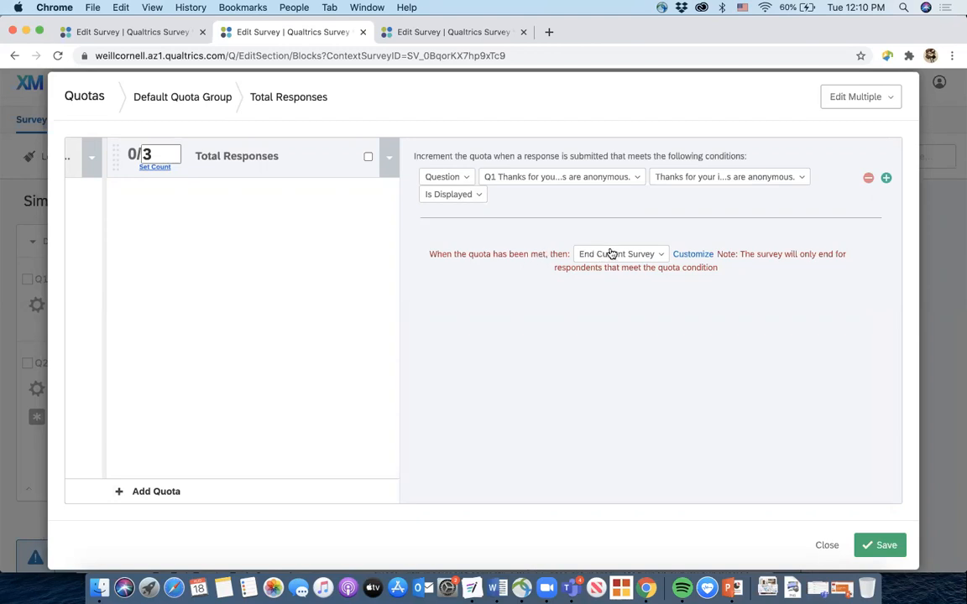
click(657, 256)
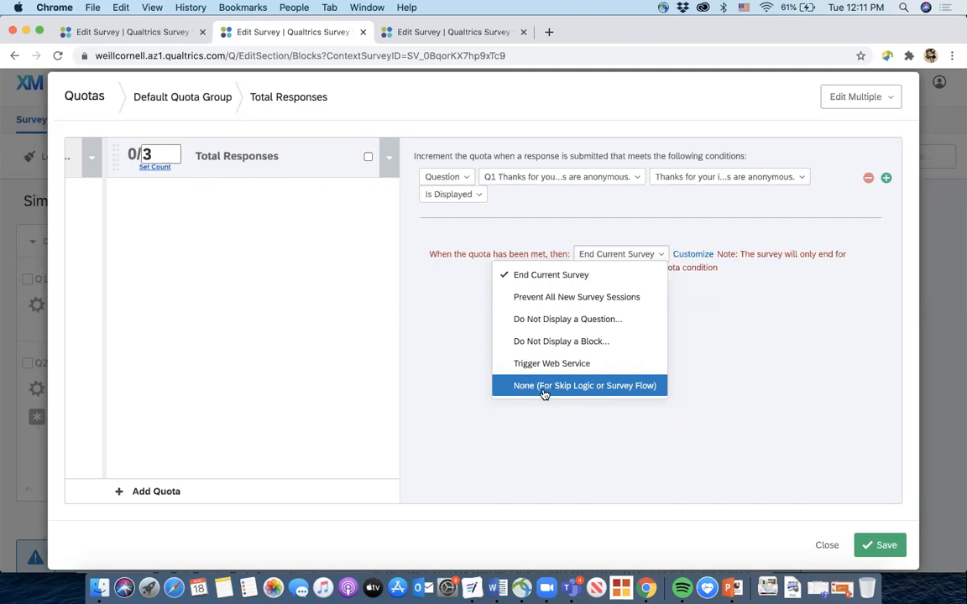
click(554, 303)
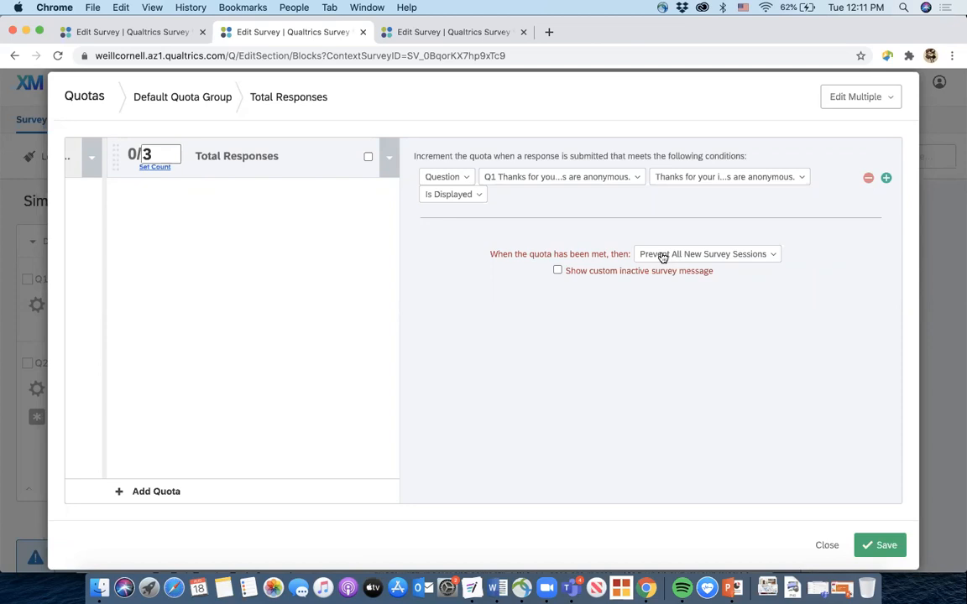
click(558, 271)
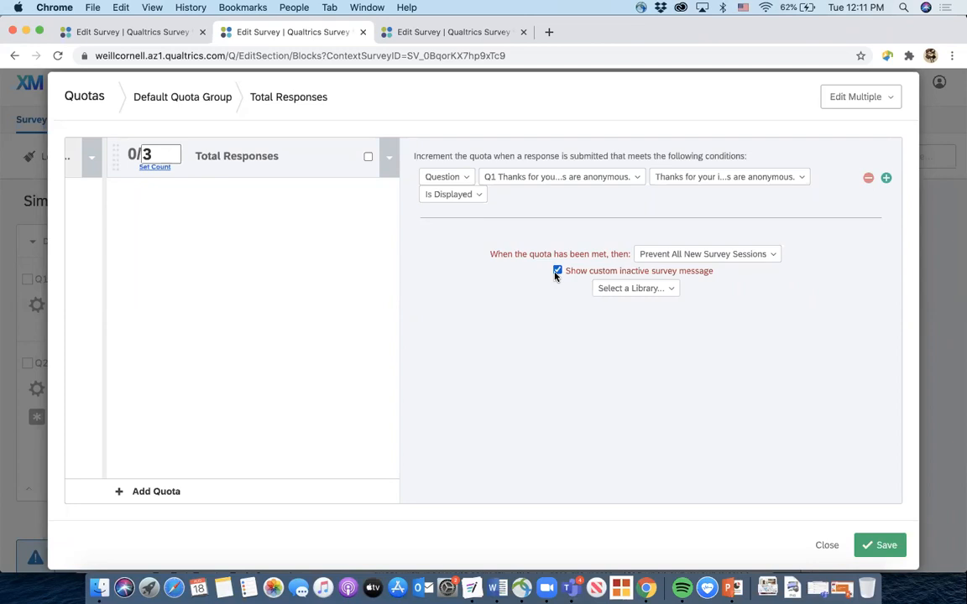
click(629, 291)
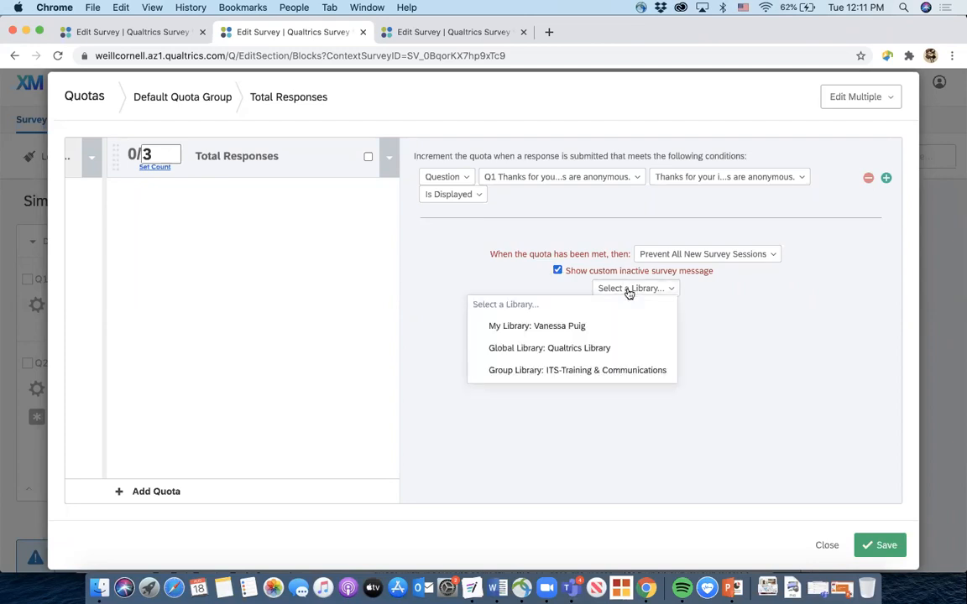
click(557, 332)
click(687, 290)
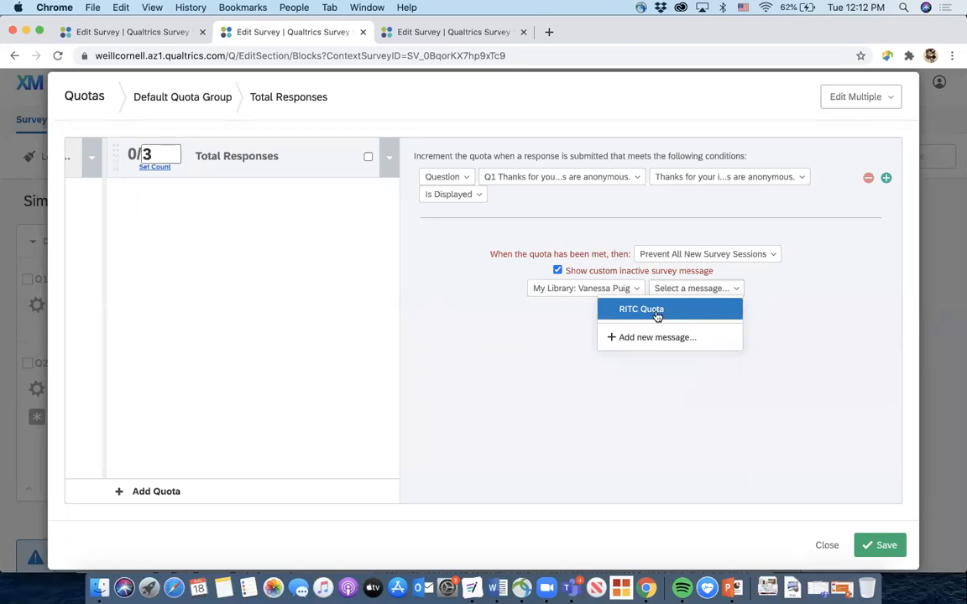
click(653, 337)
click(270, 258)
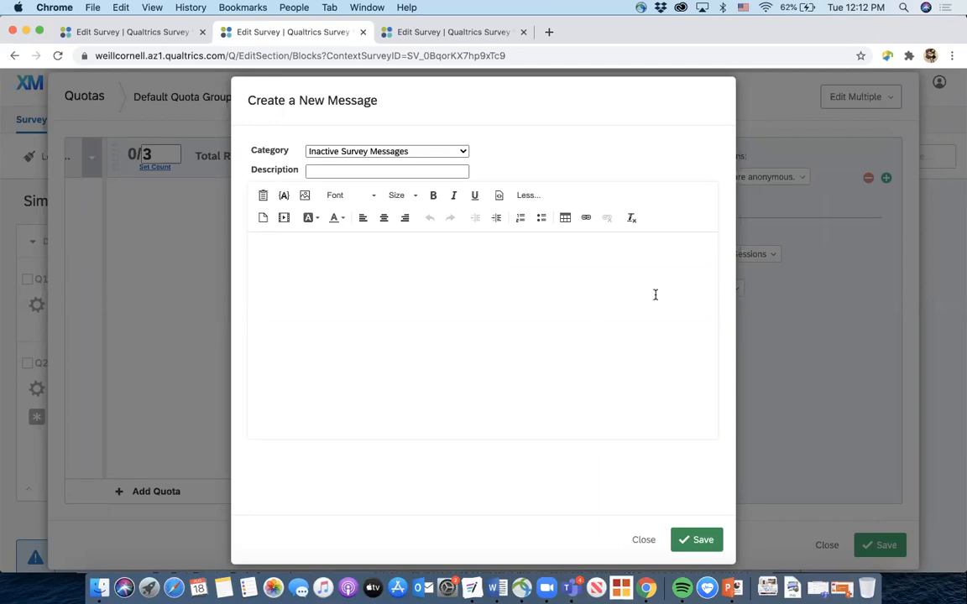
click(644, 543)
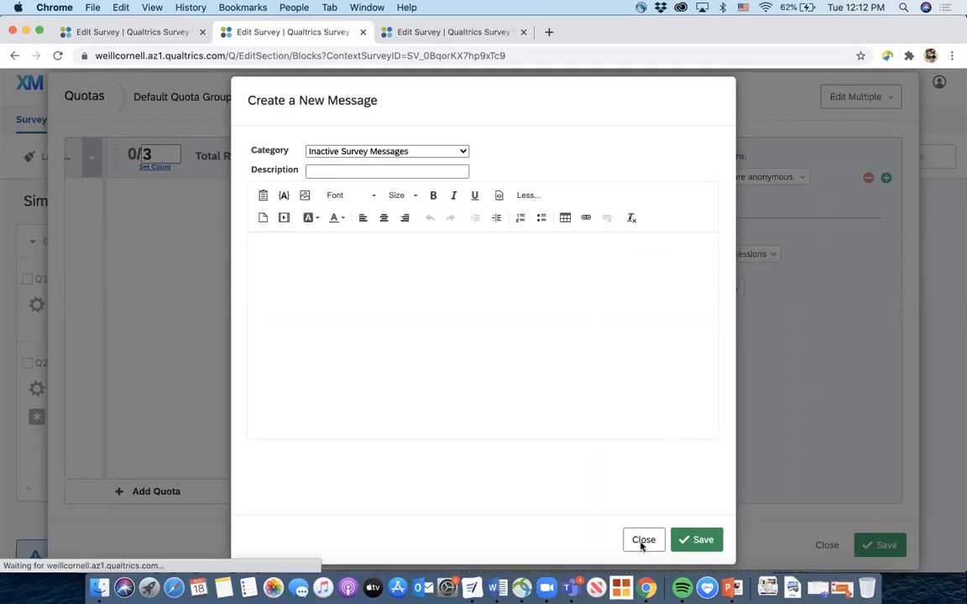
click(558, 271)
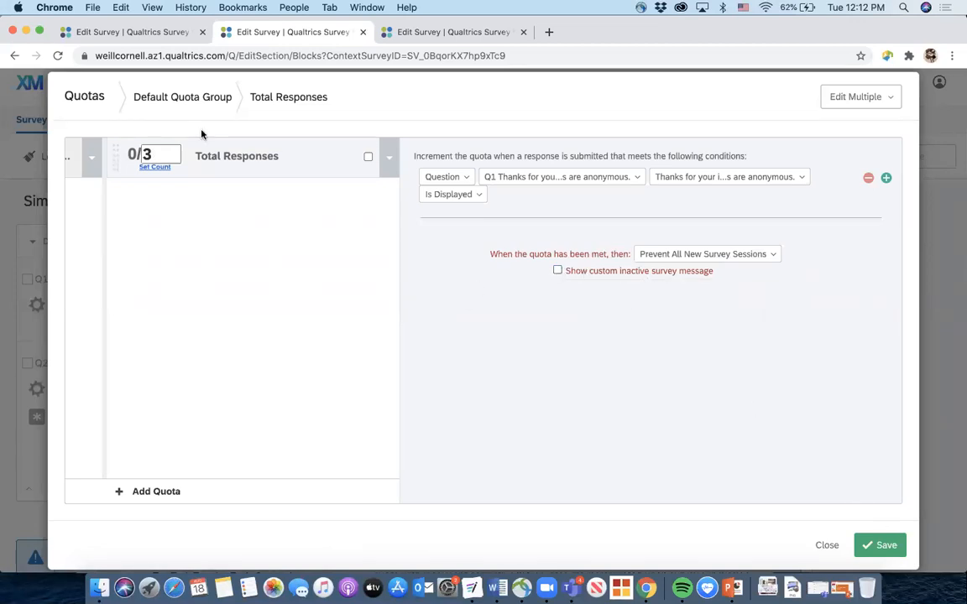
Save the quota and publish the survey with the version description User-published version
click(877, 545)
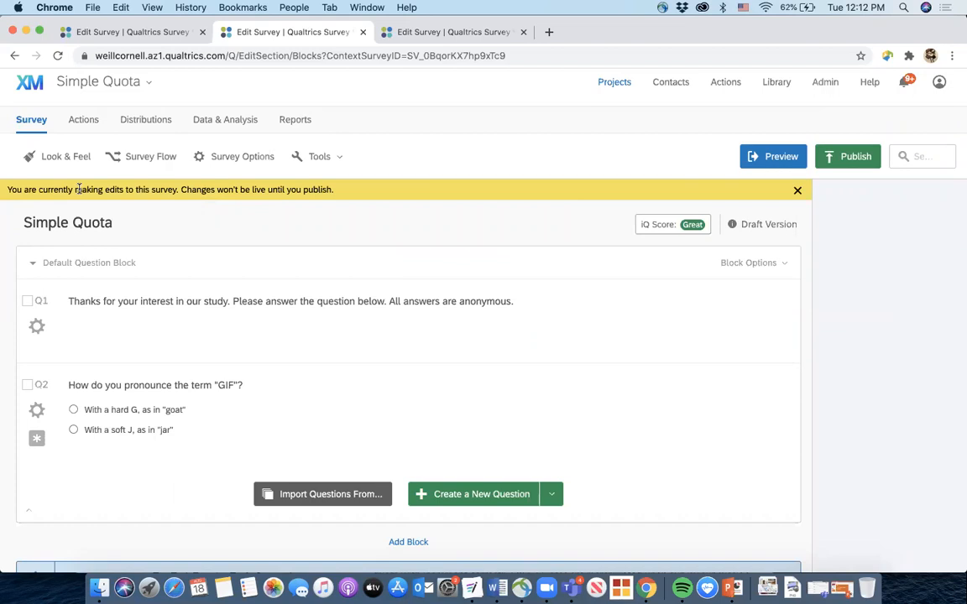
click(845, 161)
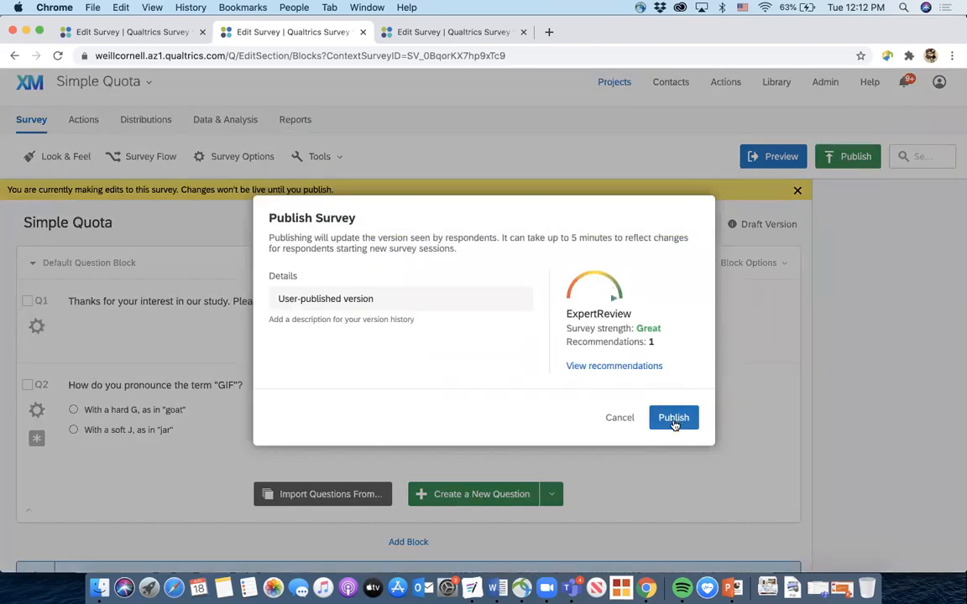
click(673, 418)
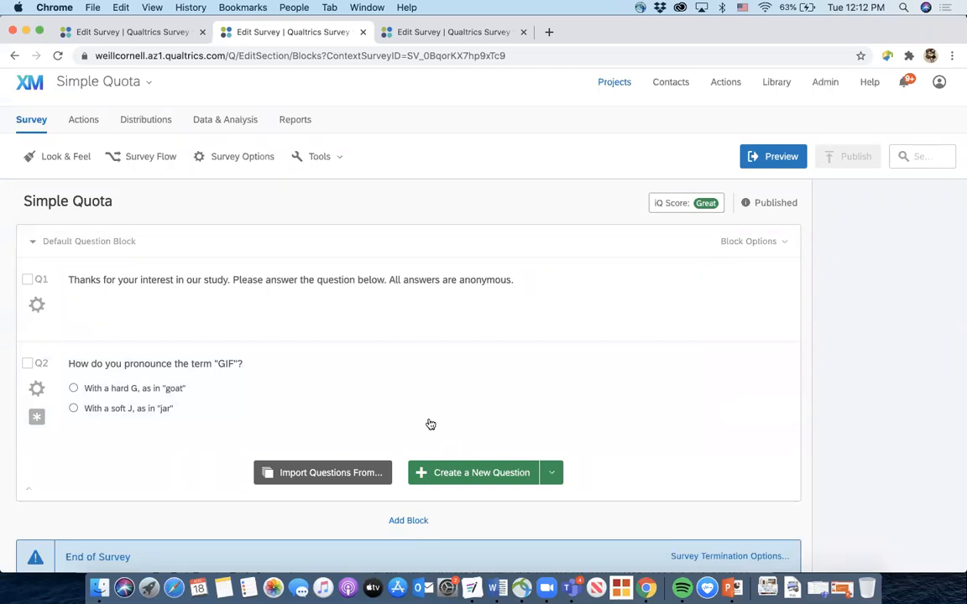
Open the Simple Quota survey's anonymous link in its distribution settings
click(141, 123)
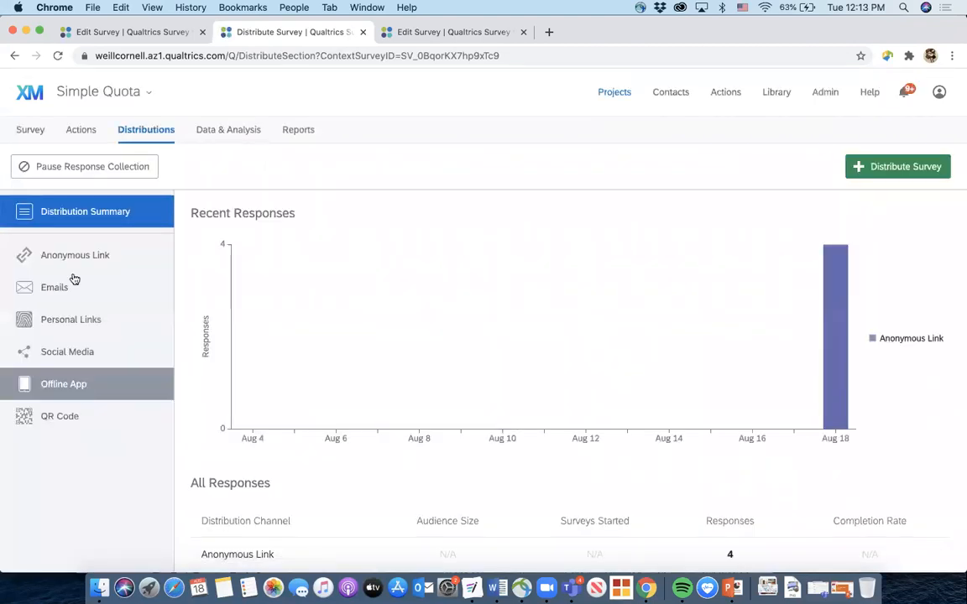
click(78, 255)
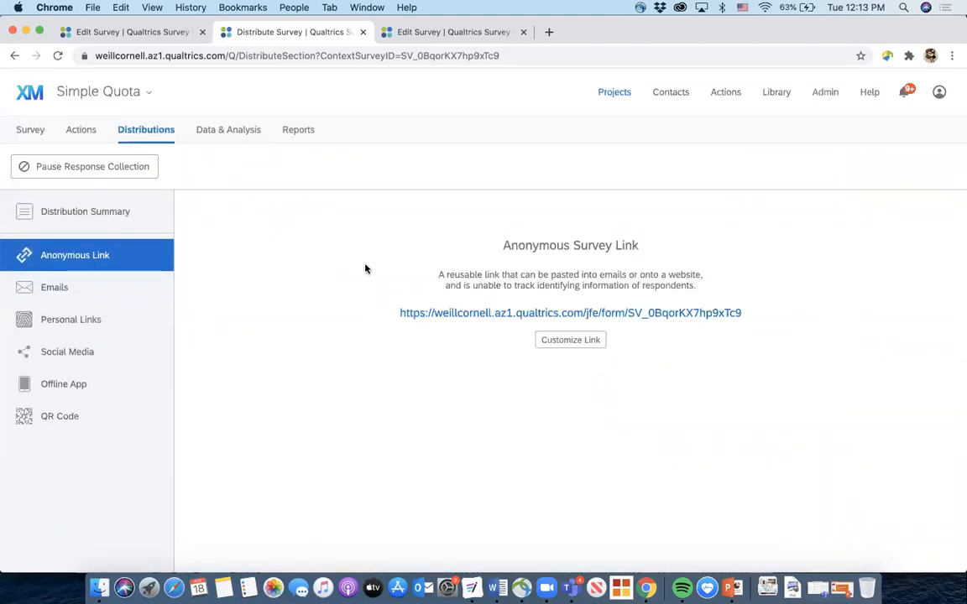
Open the survey through its anonymous link and submit a first test response answering With a hard G, as in "goat"
click(511, 313)
scroll(403, 434, down, 2)
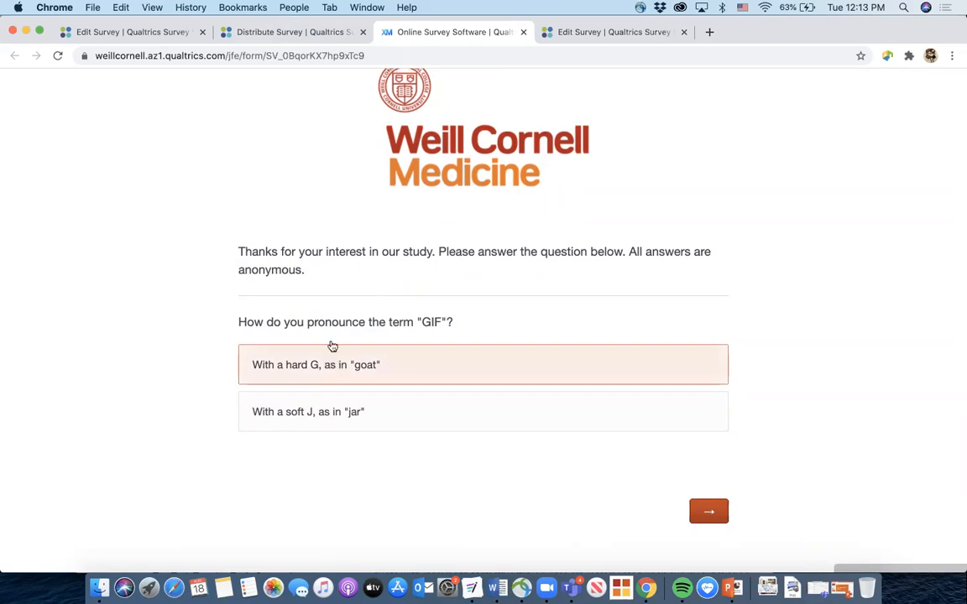
click(382, 365)
click(710, 511)
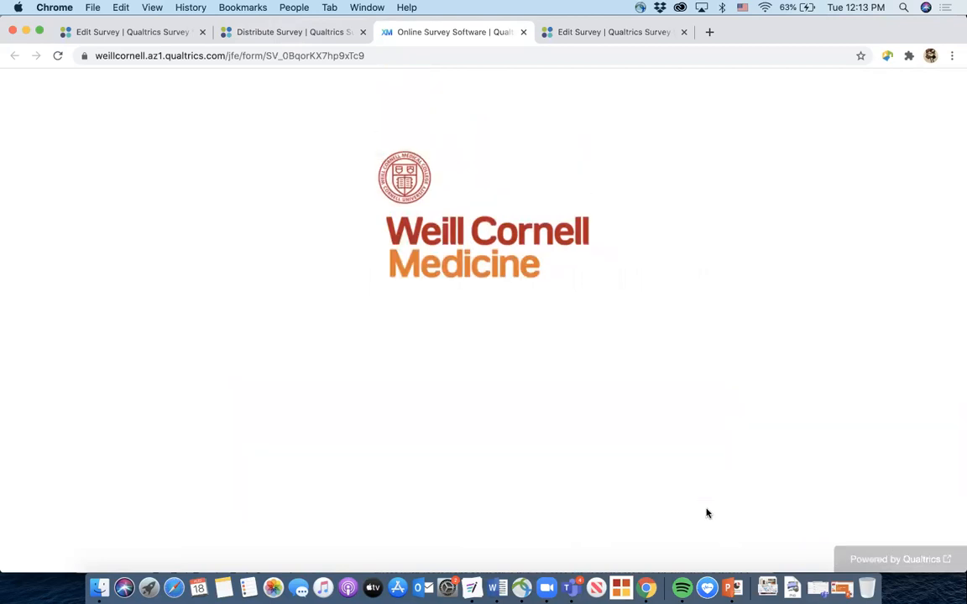
Reload the survey link and submit a second test response answering With a hard G, as in "goat"
click(131, 55)
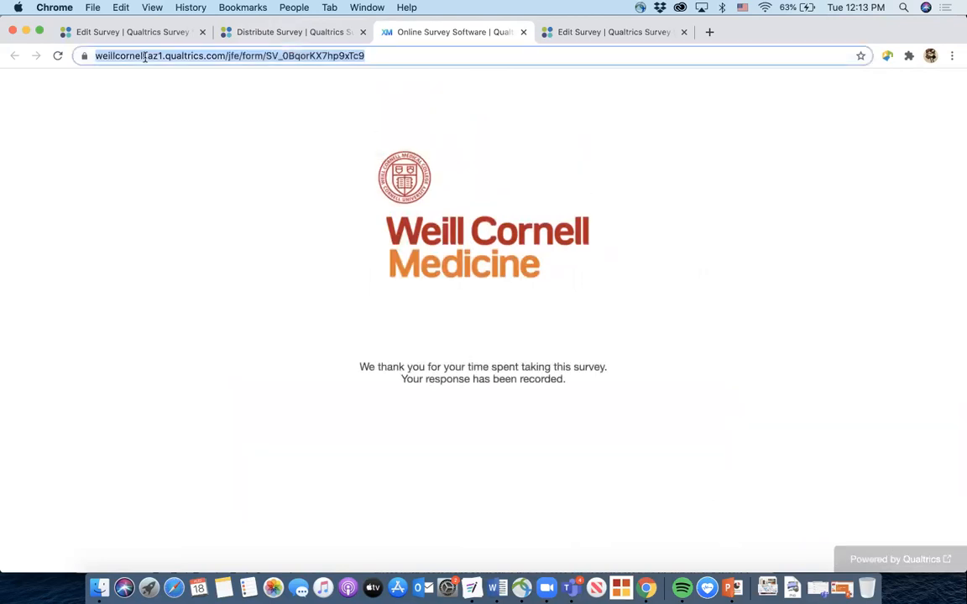
key(Return)
click(314, 456)
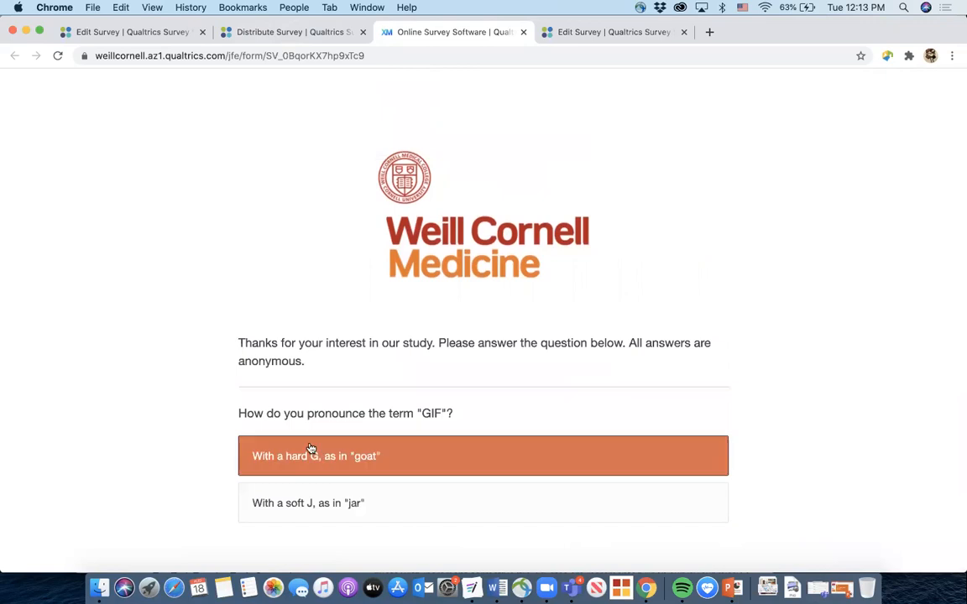
scroll(475, 432, down, 3)
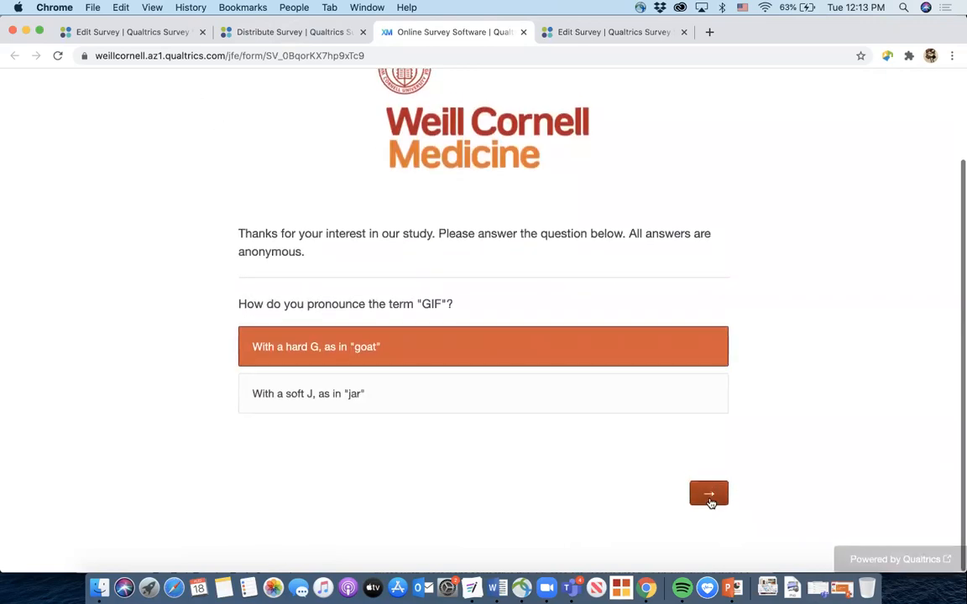
click(710, 496)
Reload the survey link and submit a third test response answering With a soft J, as in "jar"
click(158, 56)
key(Return)
click(315, 503)
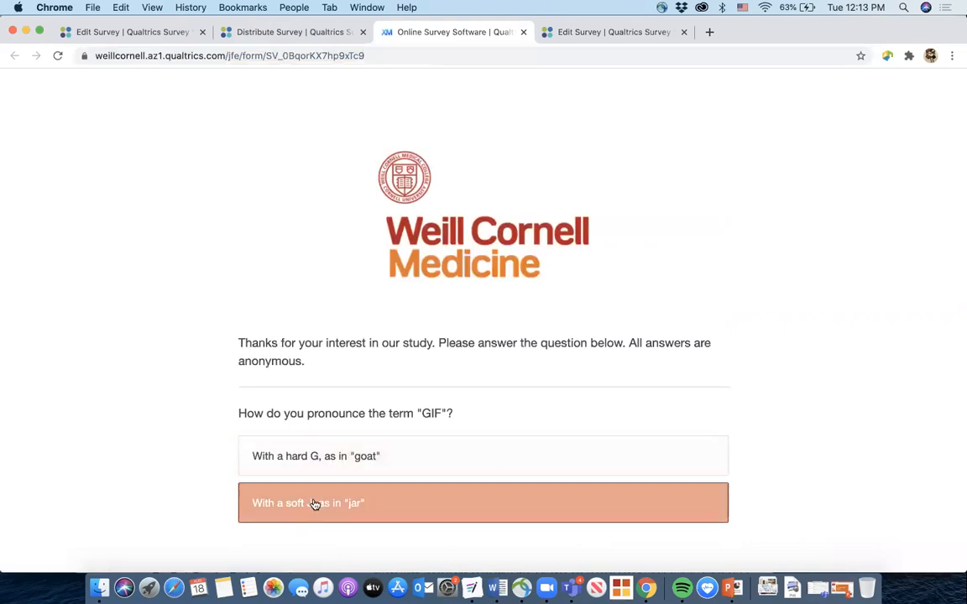
scroll(595, 465, down, 1)
scroll(595, 464, down, 2)
click(699, 494)
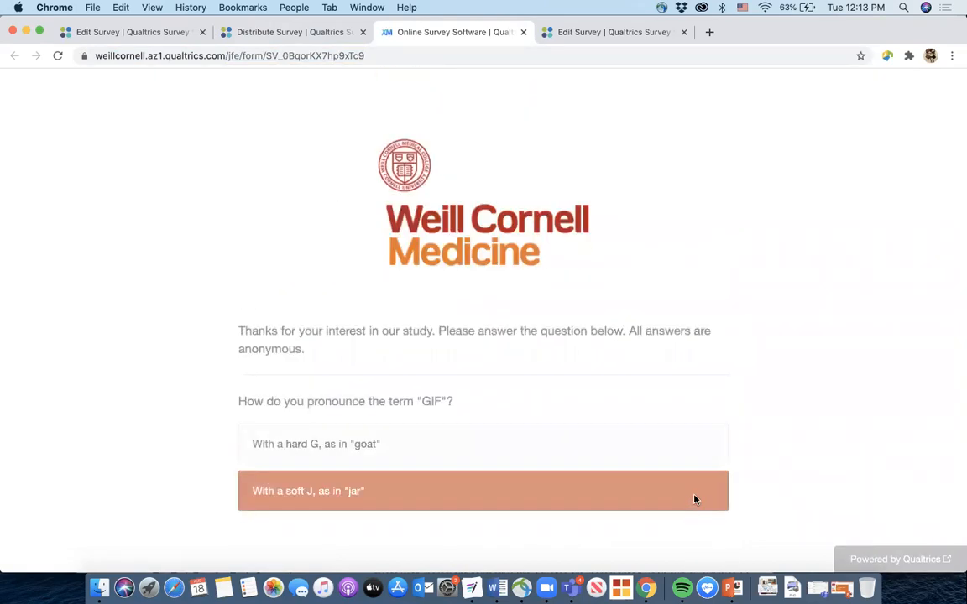
Reload the survey link once more and read the message shown to a fourth respondent
click(138, 49)
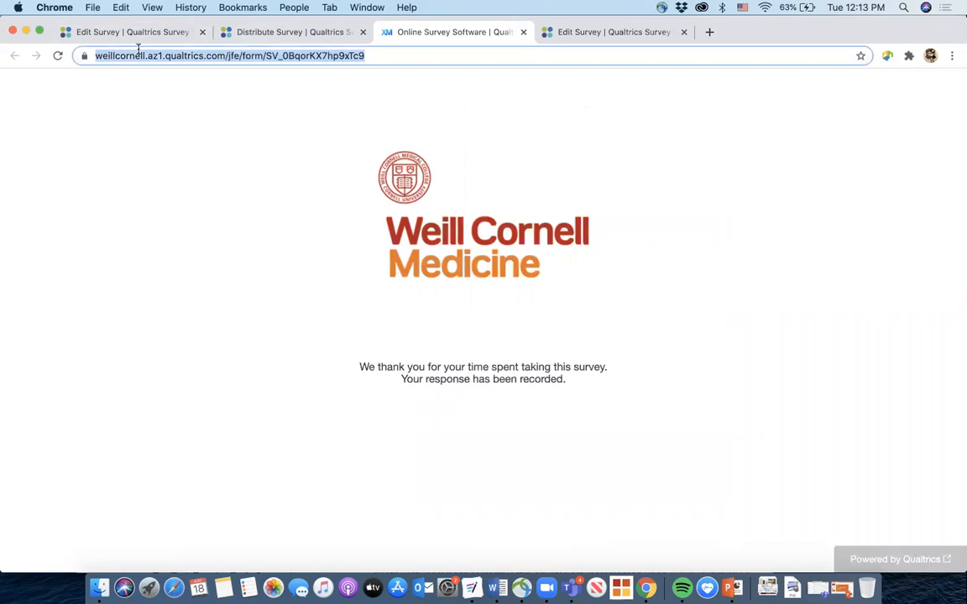
key(Return)
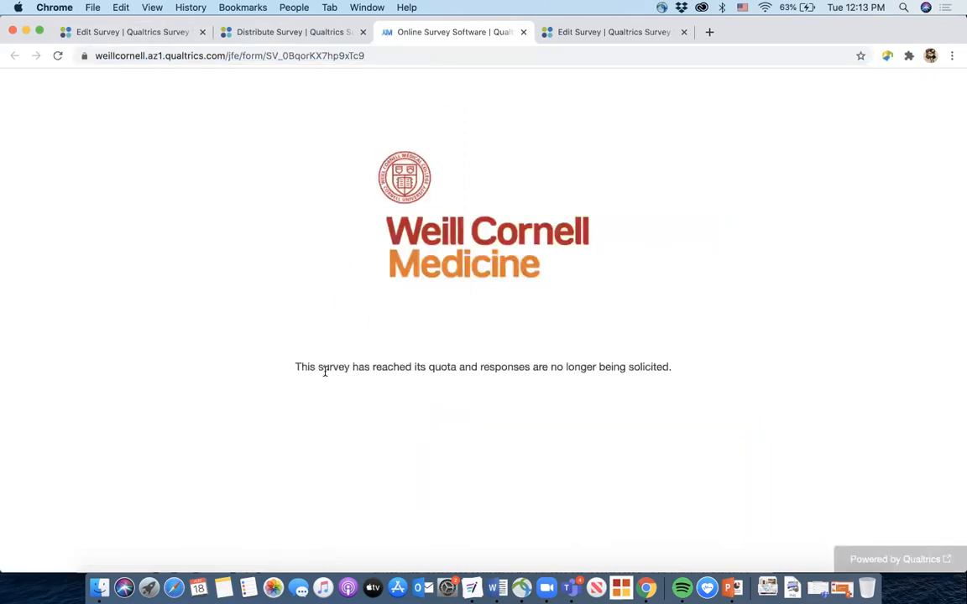
drag(298, 367, 718, 371)
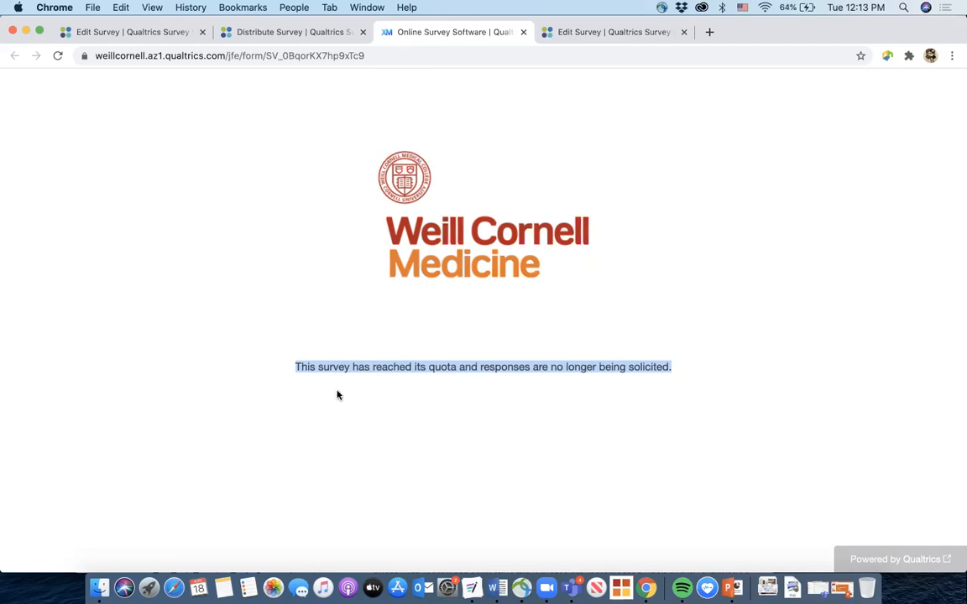
click(437, 378)
double_click(437, 378)
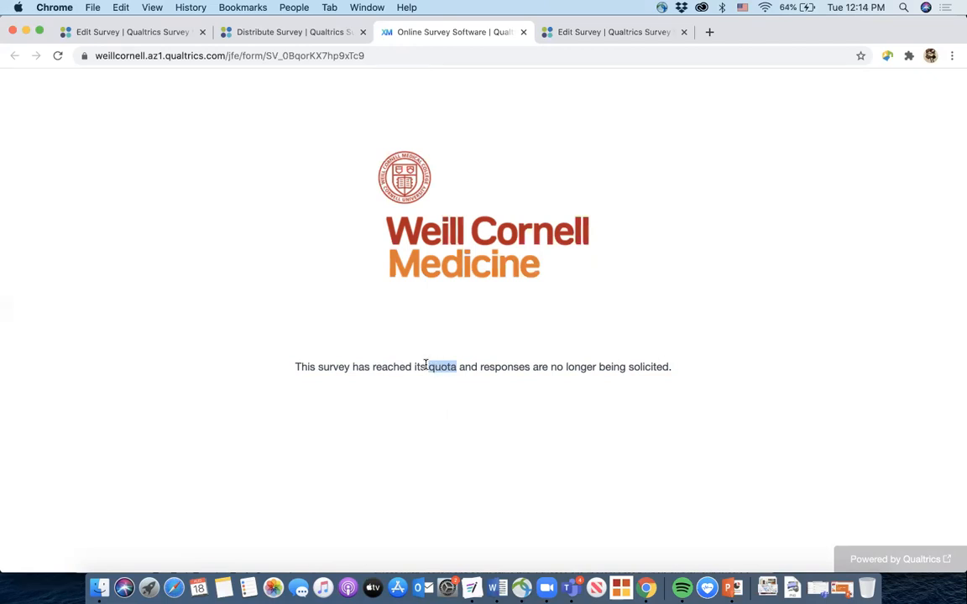
Return to the Simple Quota survey editor, open its quotas and reset the Total Responses count
click(109, 33)
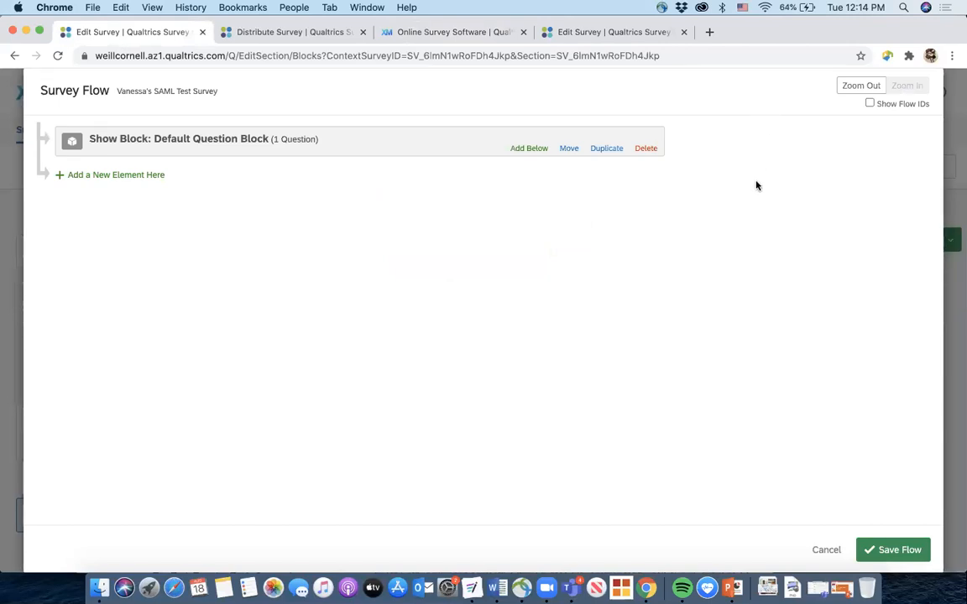
click(288, 31)
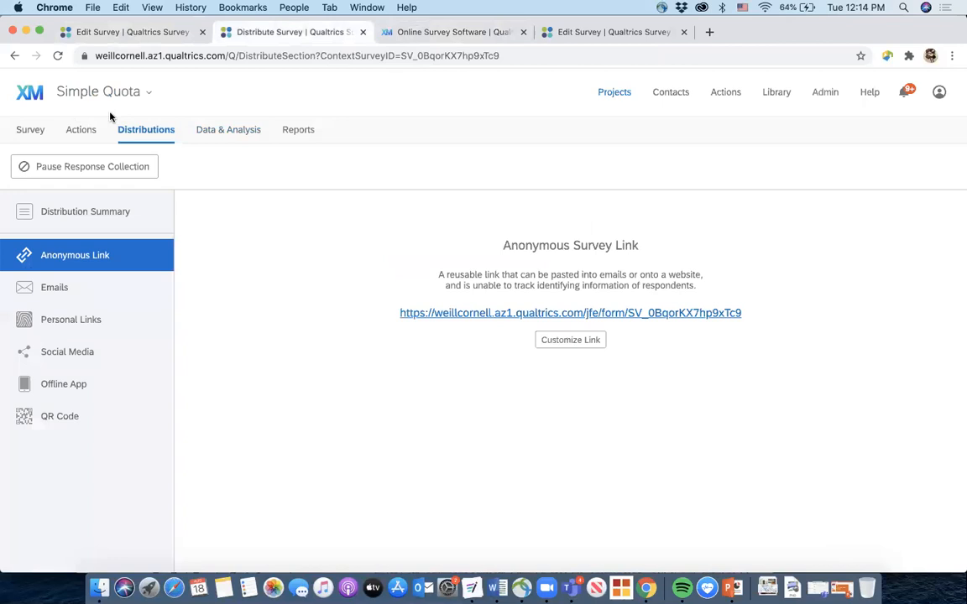
click(25, 128)
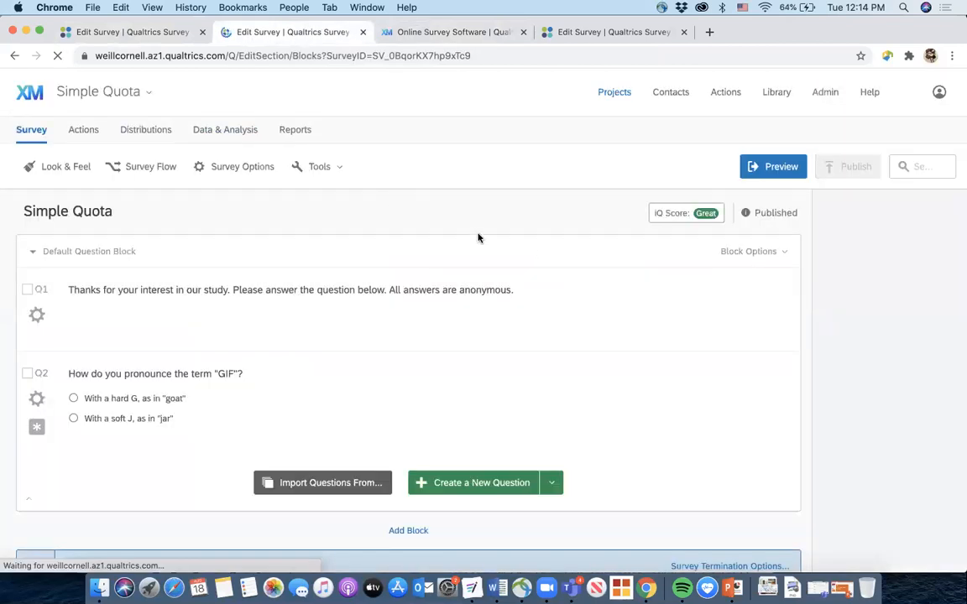
click(311, 165)
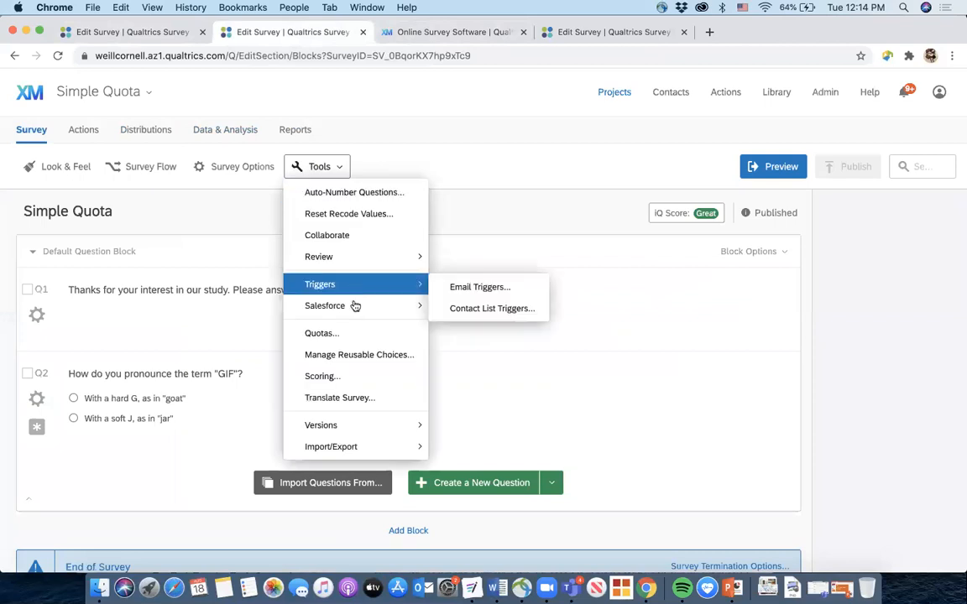
click(356, 332)
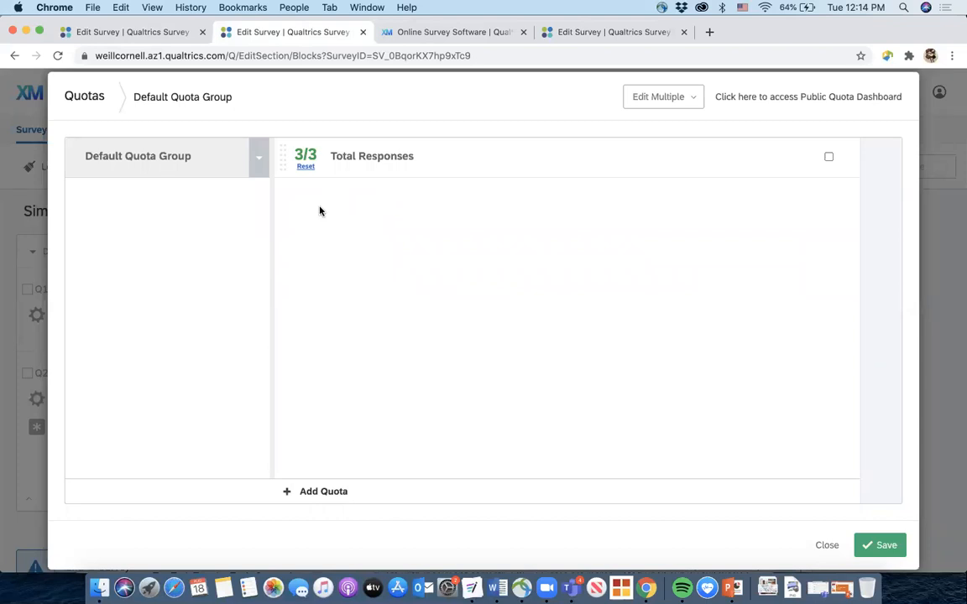
click(306, 169)
click(305, 169)
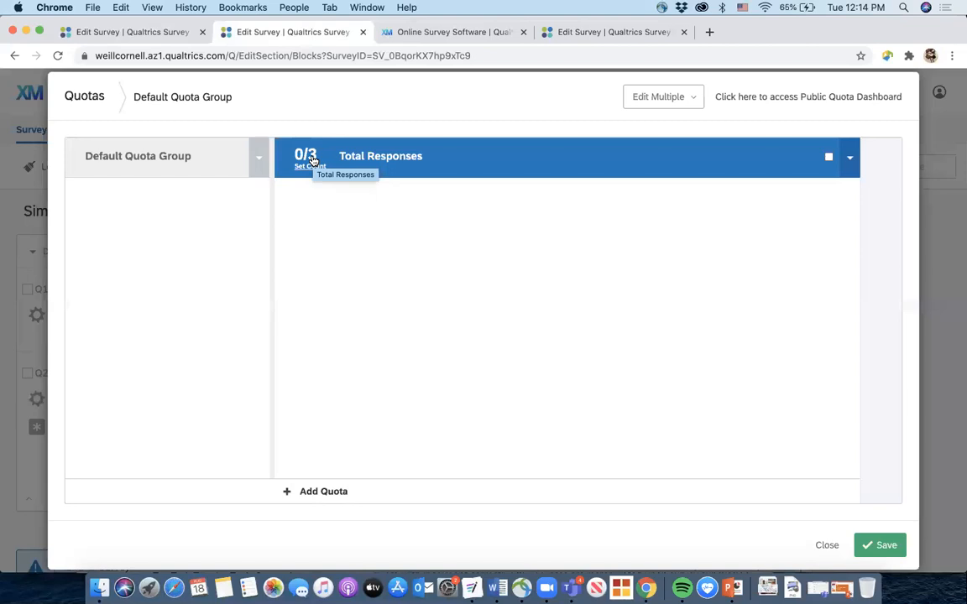
Open the Total Responses quota and set its limit to 400 responses
click(311, 159)
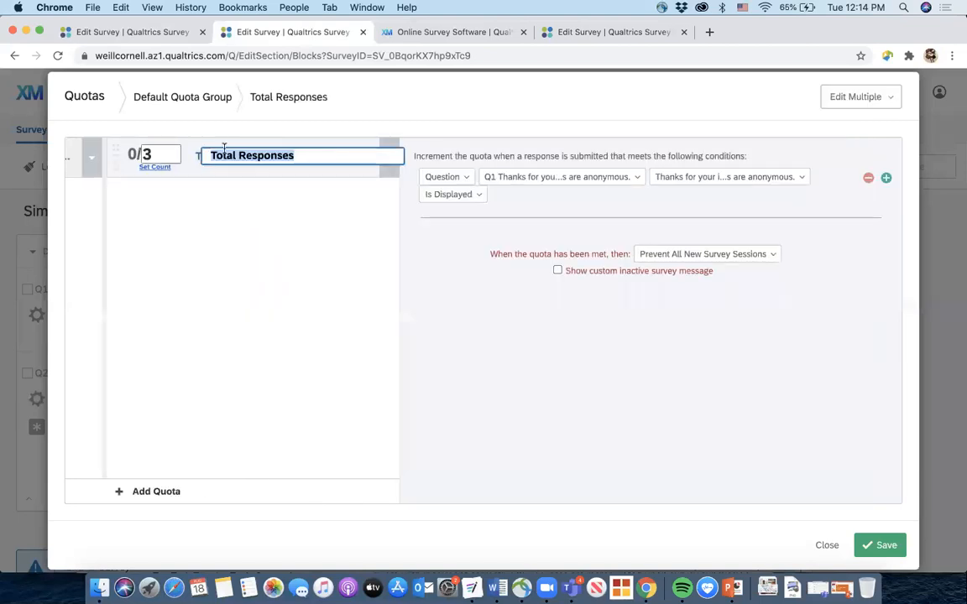
click(156, 152)
key(BackSpace)
text(400)
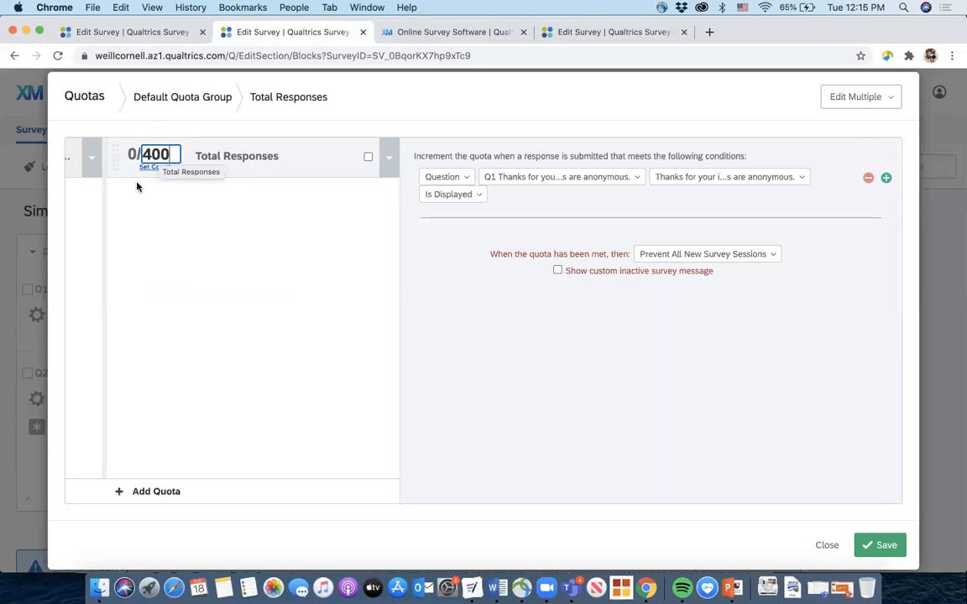
click(141, 204)
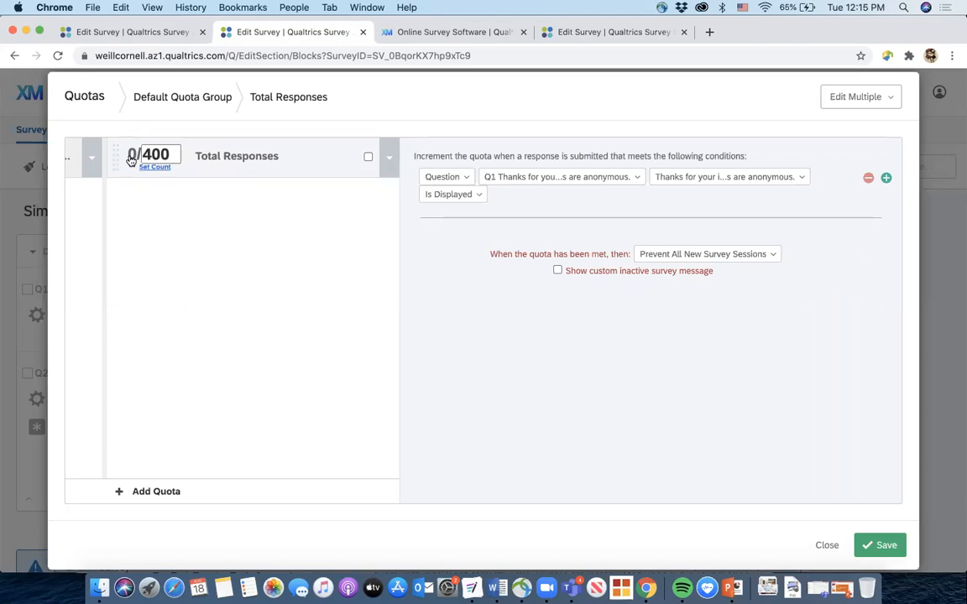
double_click(132, 155)
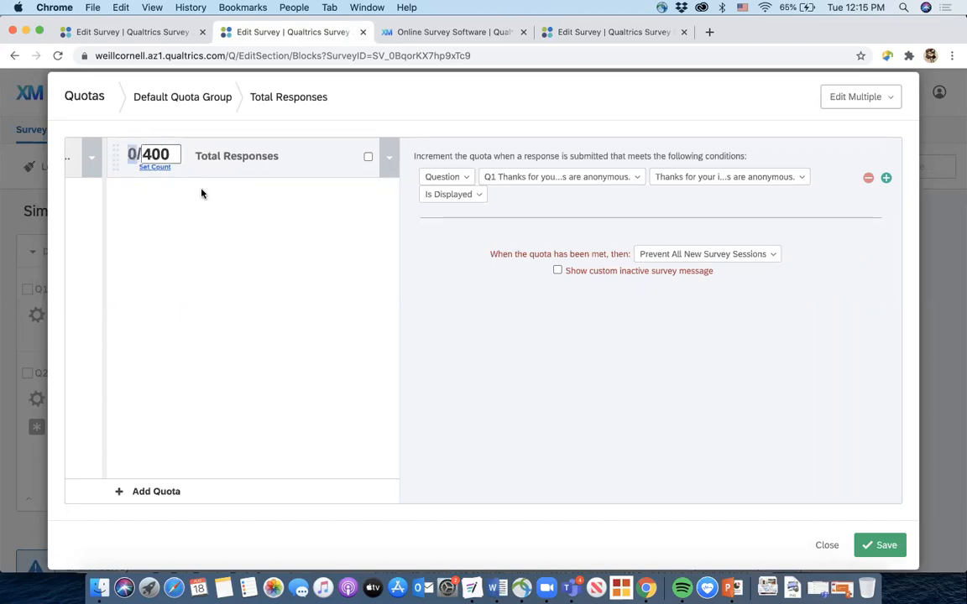
Set the Total Responses quota limit to 3 responses
double_click(156, 154)
text(3)
click(159, 242)
Save the quota changes and publish the survey with the version description User-published version
click(876, 544)
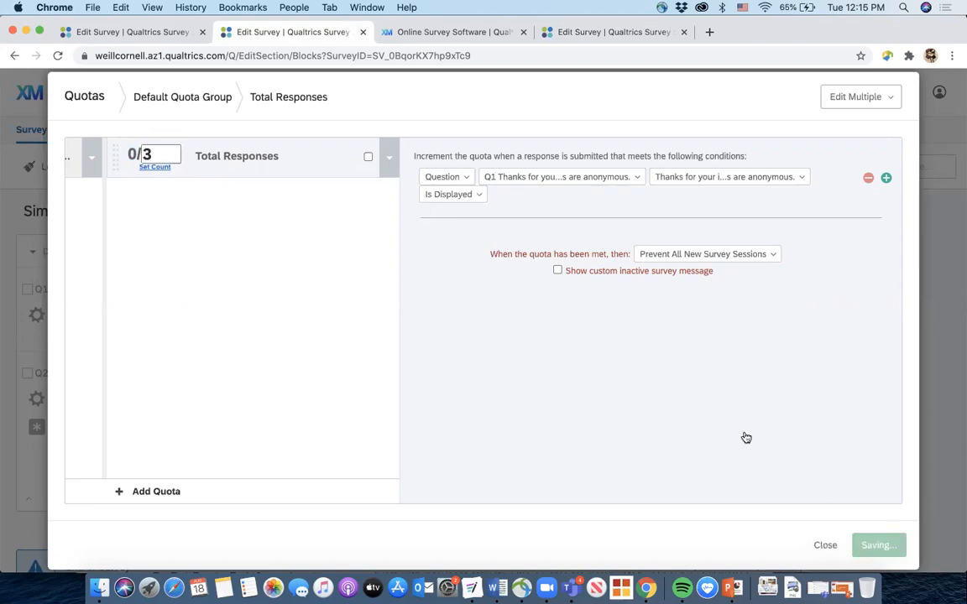
click(842, 165)
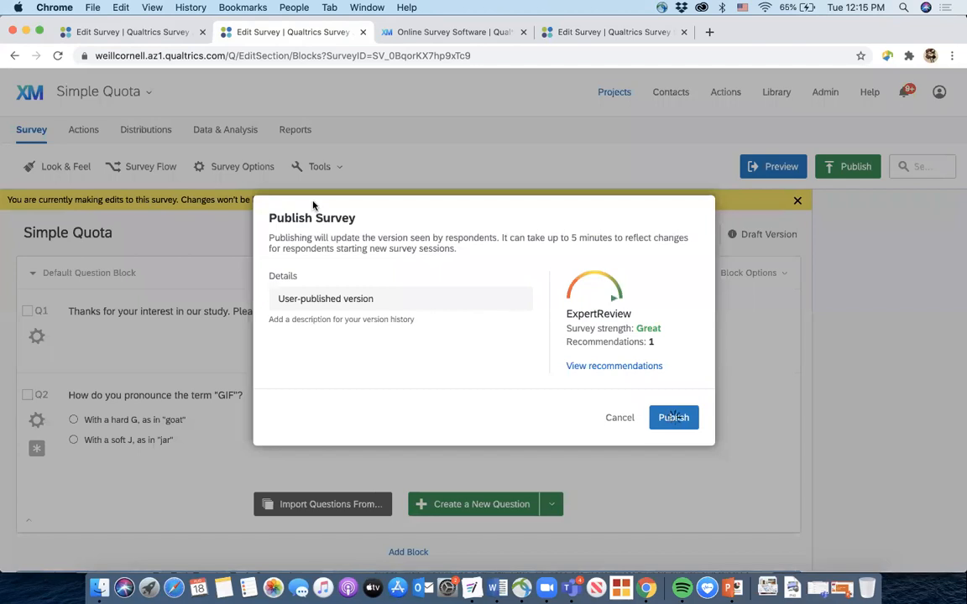
click(672, 419)
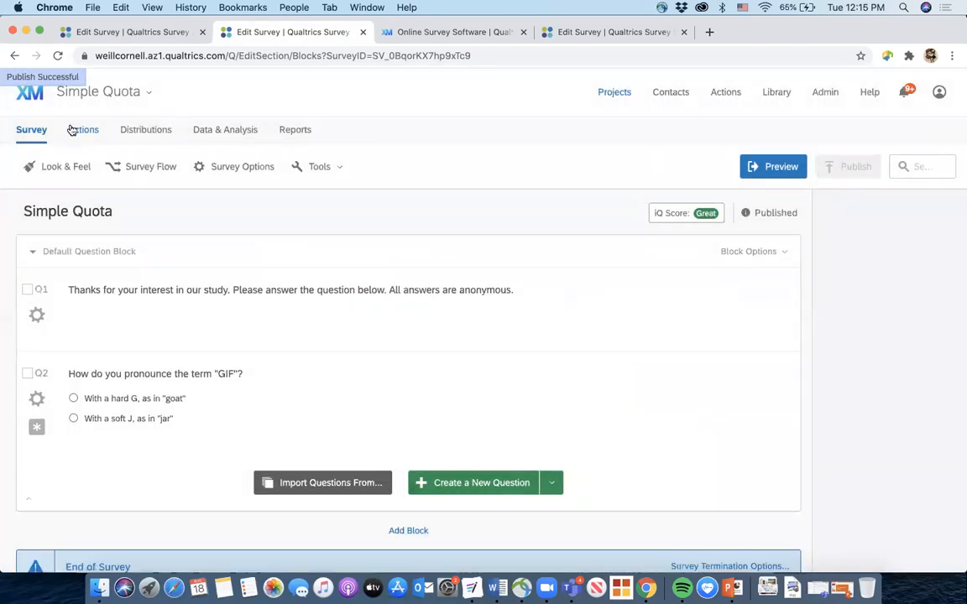
Open the anonymous link from the distribution settings and submit one test response answering With a hard G, as in "goat"
click(153, 131)
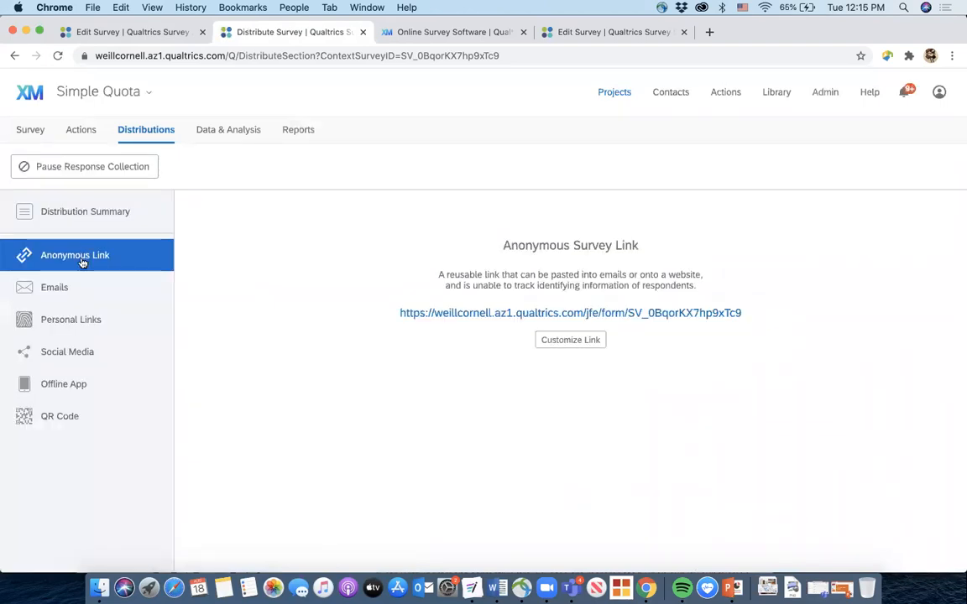
click(431, 313)
click(373, 464)
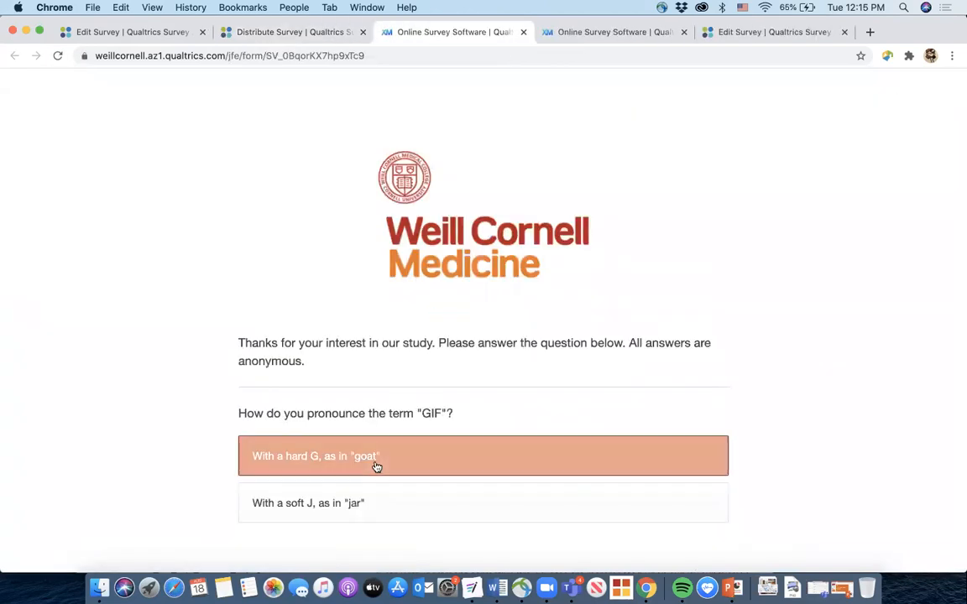
click(712, 500)
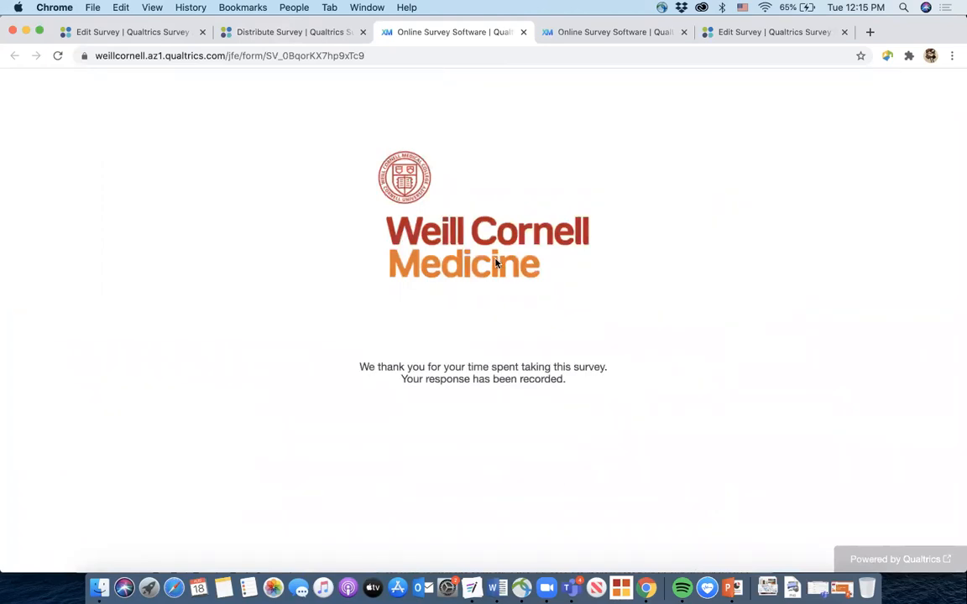
Reopen the survey's quotas and examine the Total Responses quota's current count and its available actions
click(341, 31)
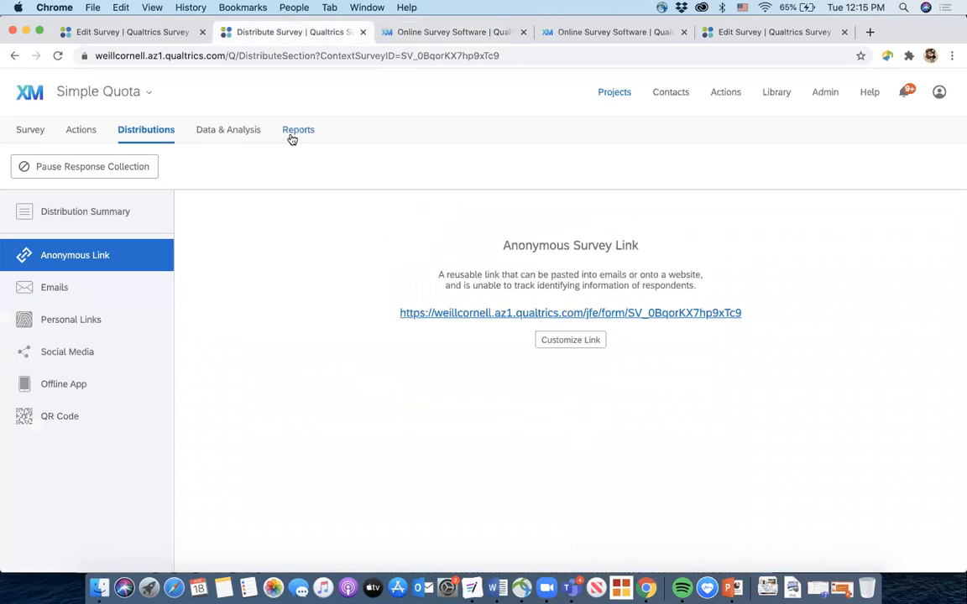
click(23, 132)
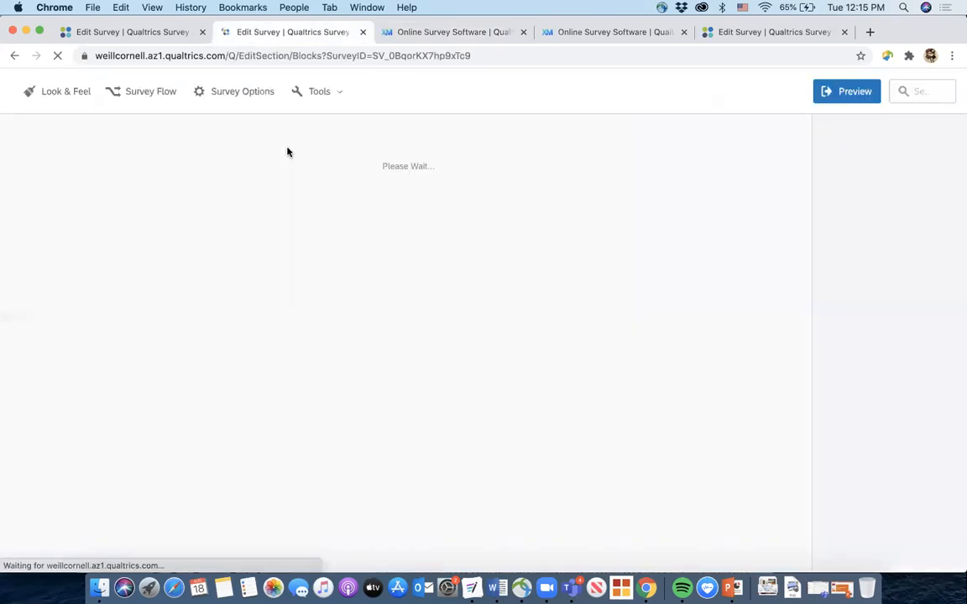
click(317, 167)
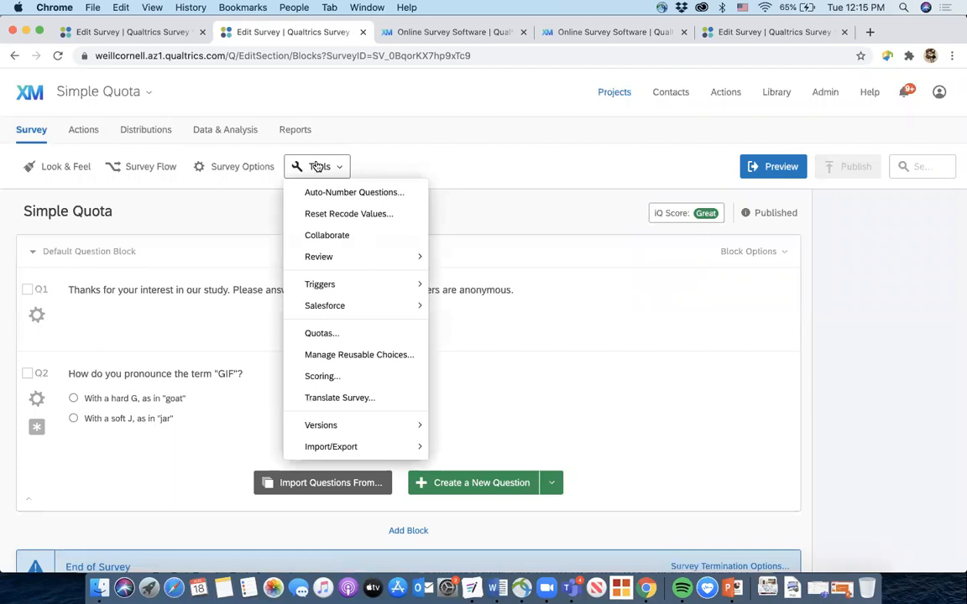
click(355, 335)
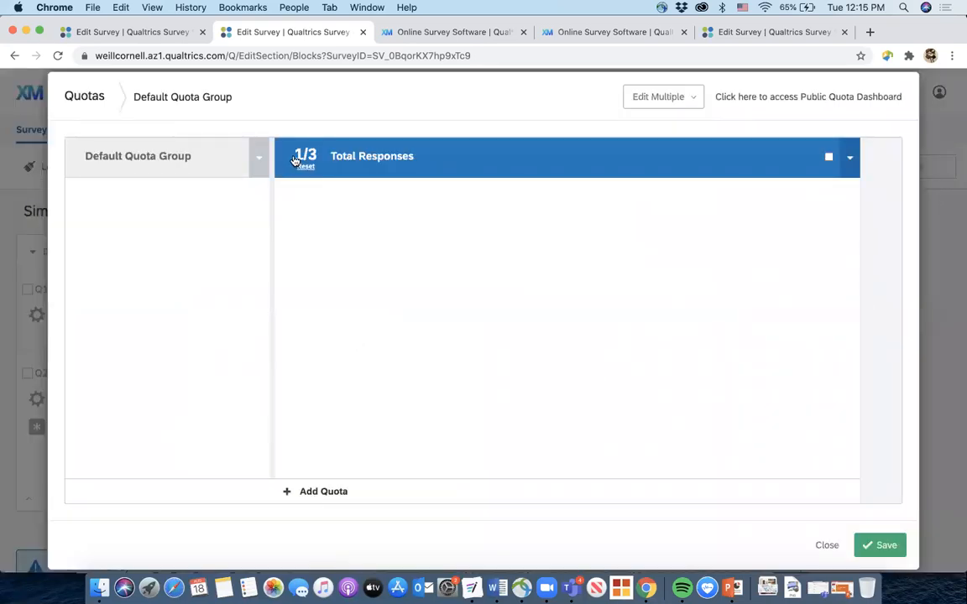
click(449, 149)
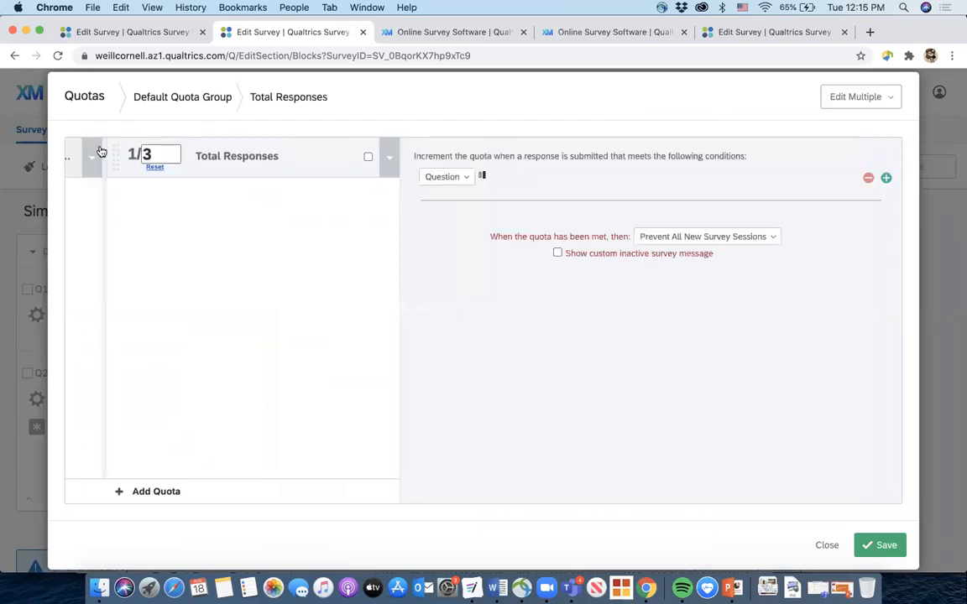
double_click(132, 158)
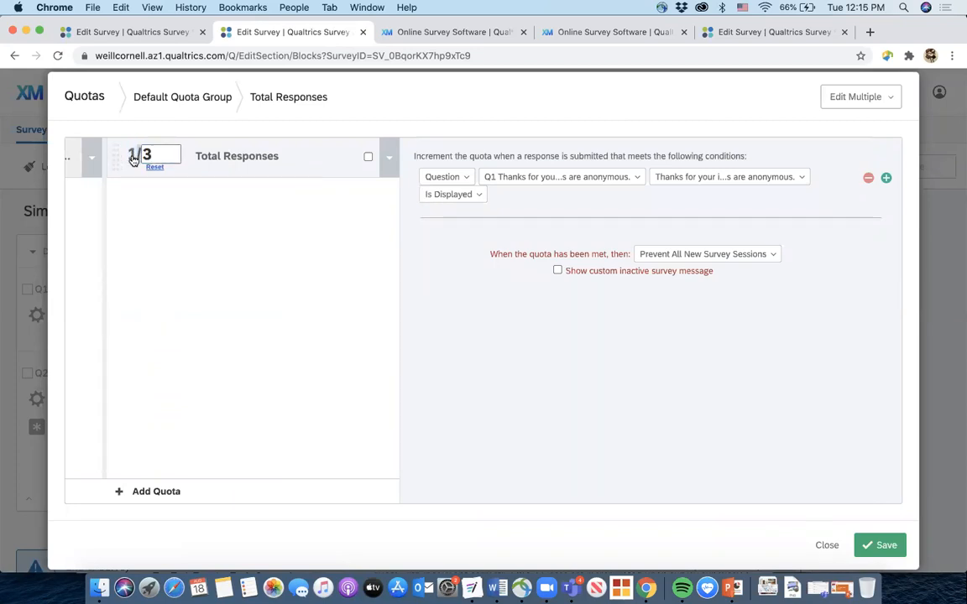
click(388, 159)
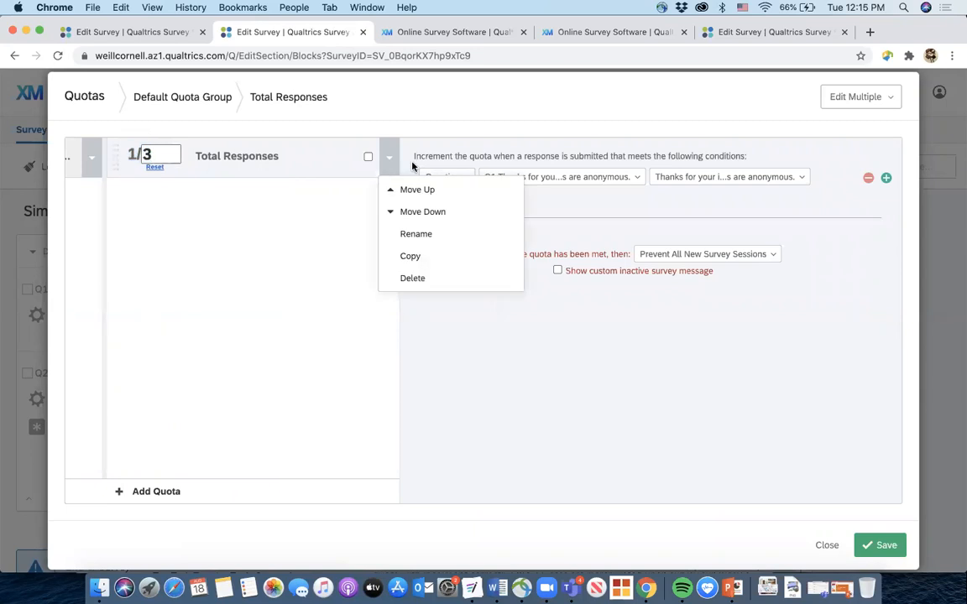
click(229, 222)
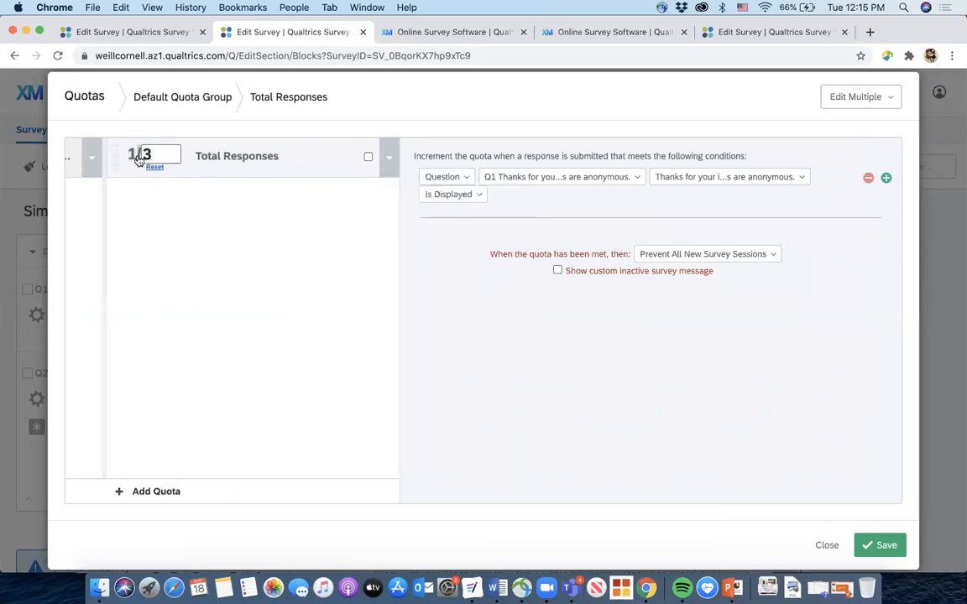
triple_click(131, 162)
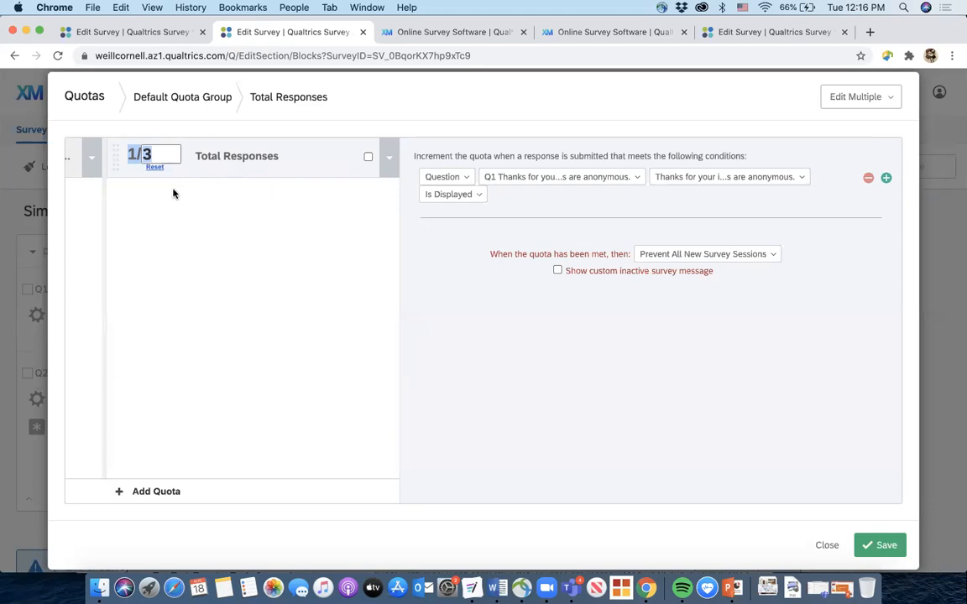
click(183, 225)
click(391, 167)
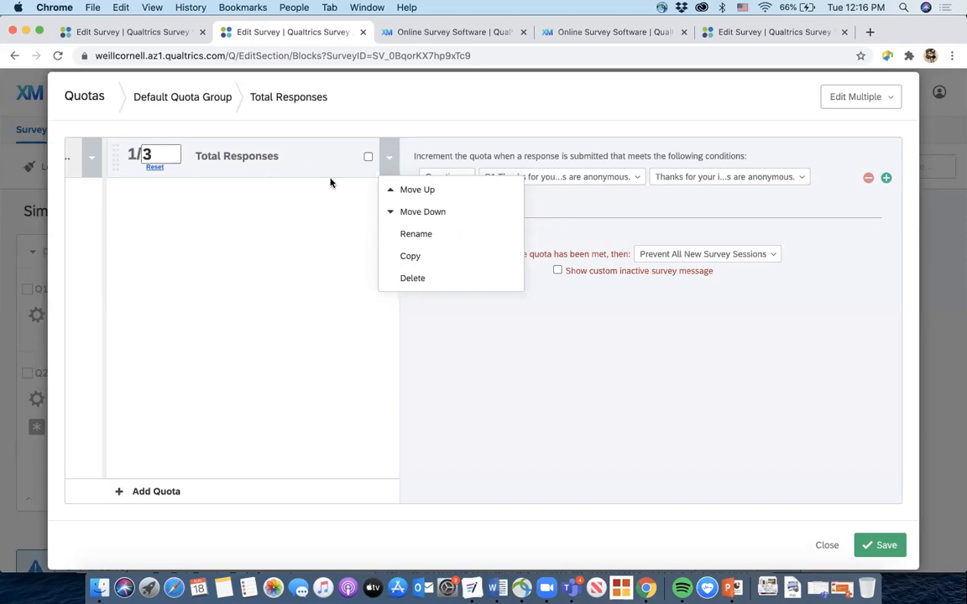
click(418, 278)
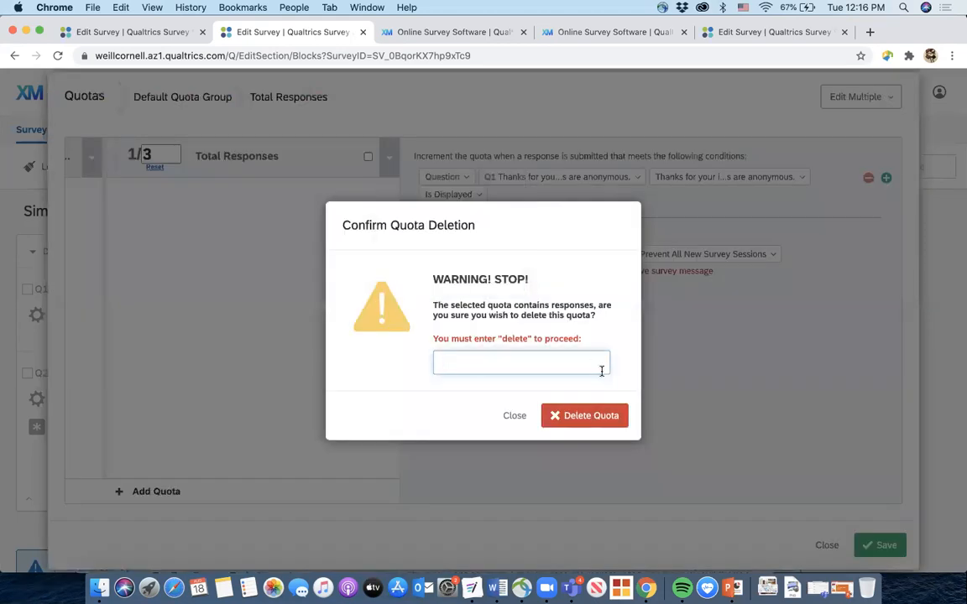
click(601, 370)
click(513, 417)
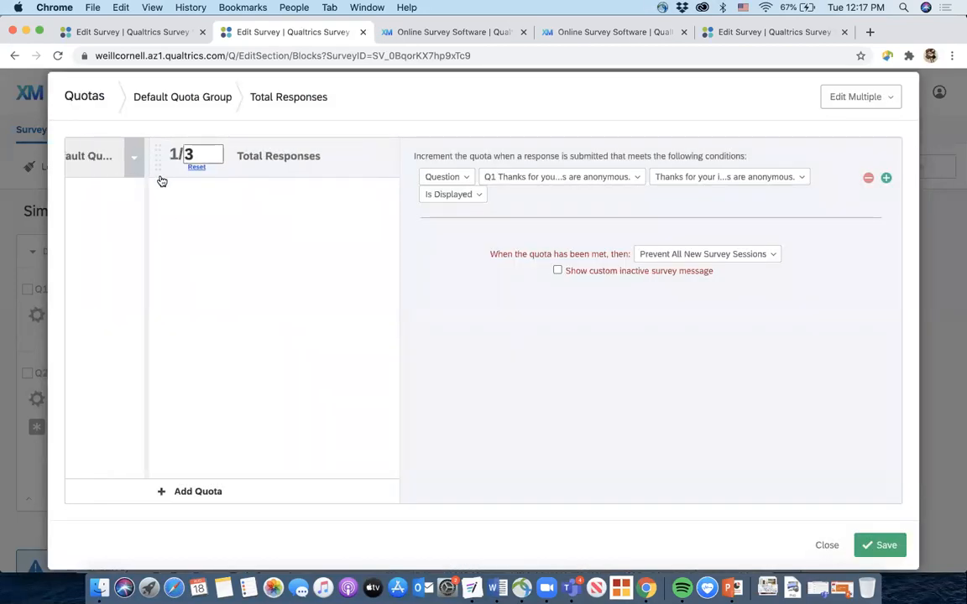
Open the public quota dashboard for the Default Quota Group, check the quota's progress, and return to the survey's quotas
click(143, 164)
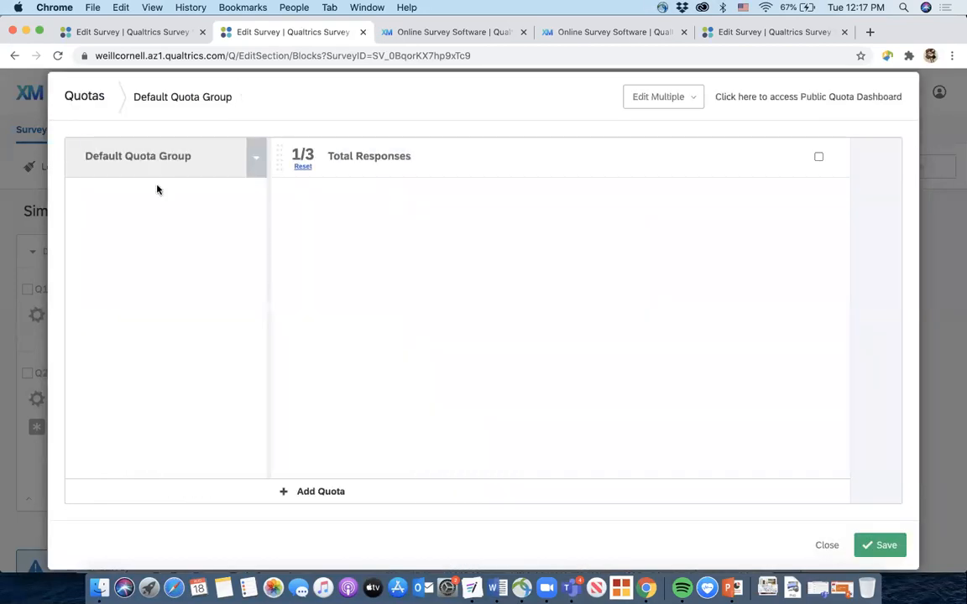
click(261, 161)
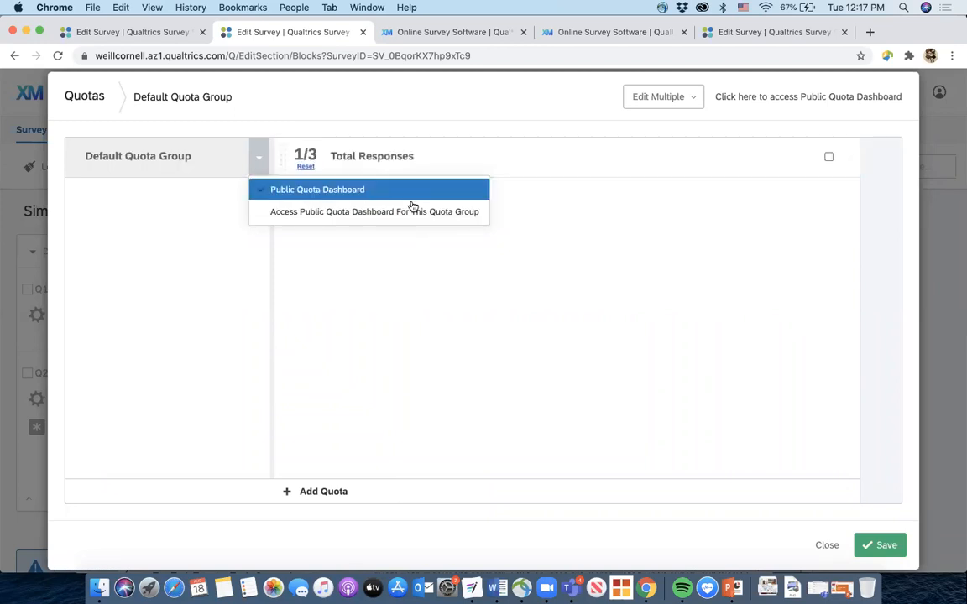
click(311, 213)
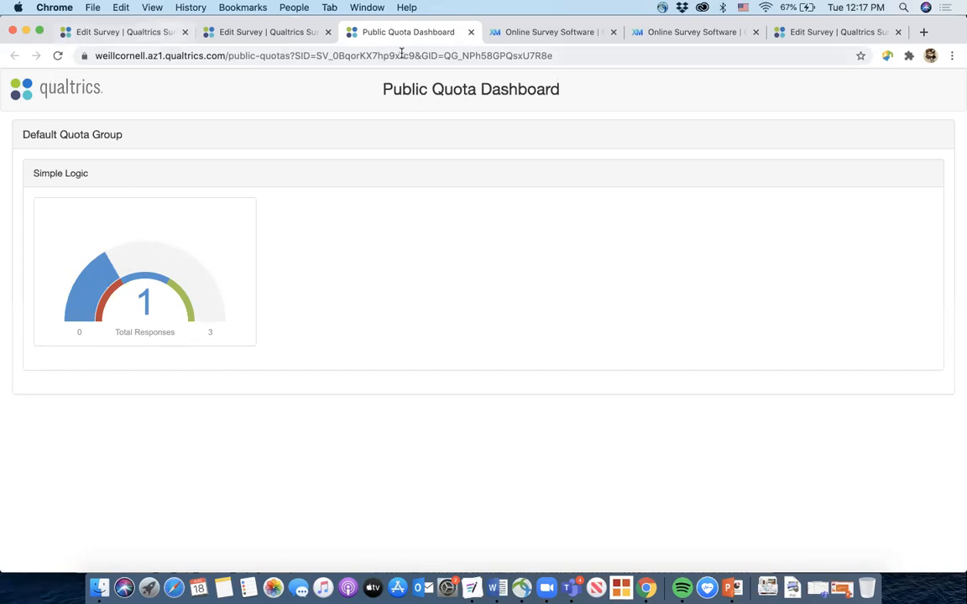
click(260, 34)
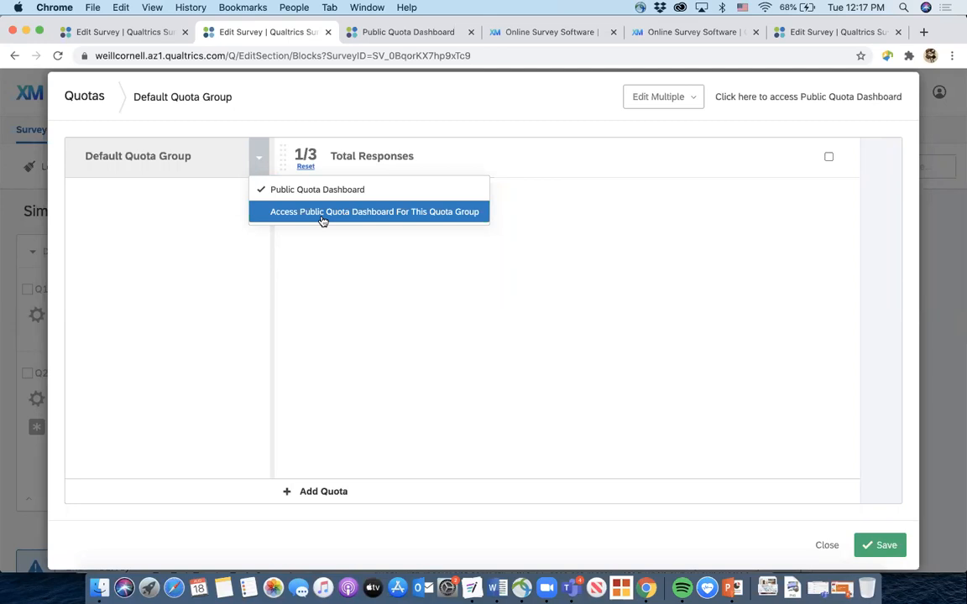
Close the Simple Quota survey's quotas, open the GIF or JIF survey from the projects list, and review its two questions
click(825, 545)
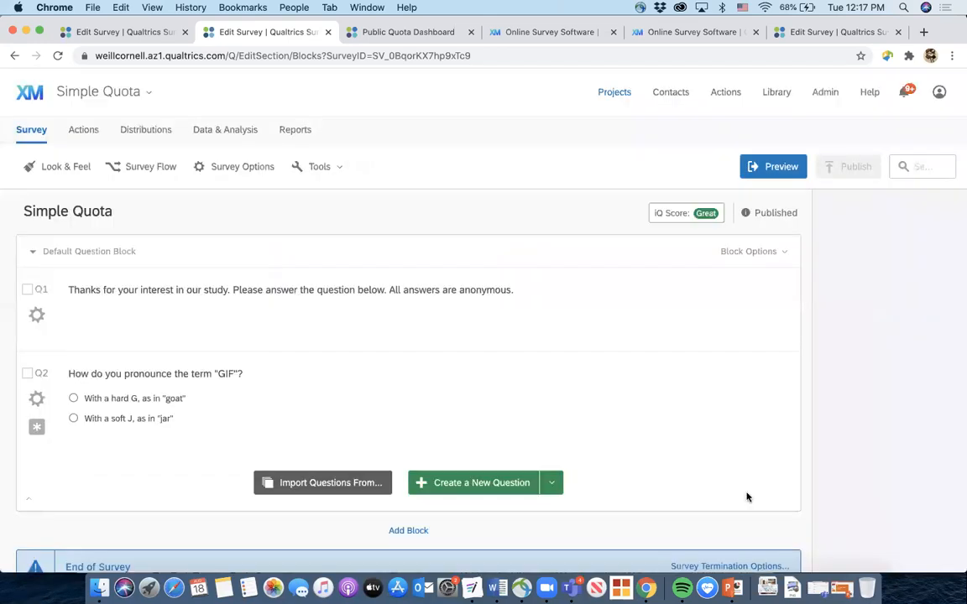
click(30, 95)
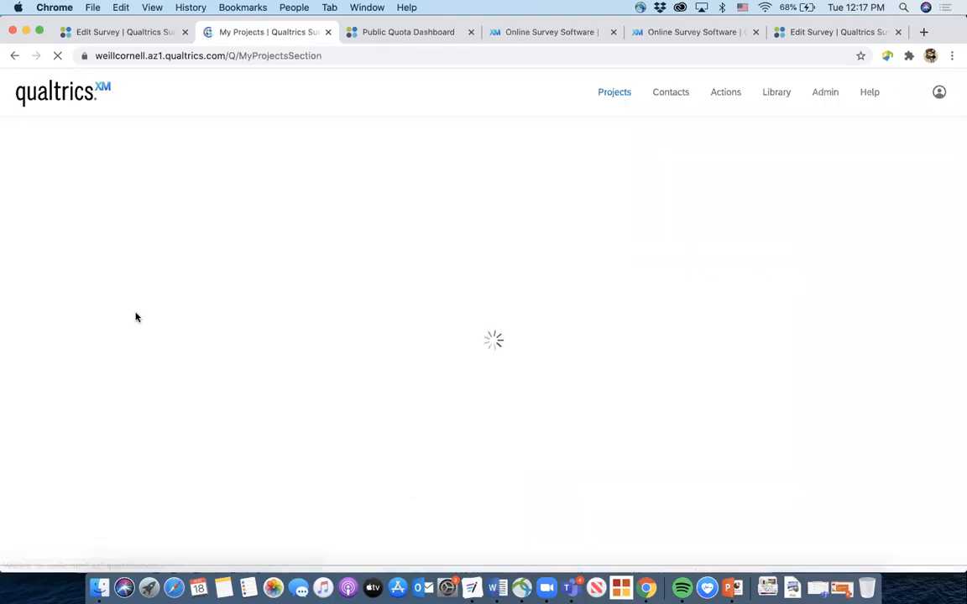
scroll(147, 252, down, 3)
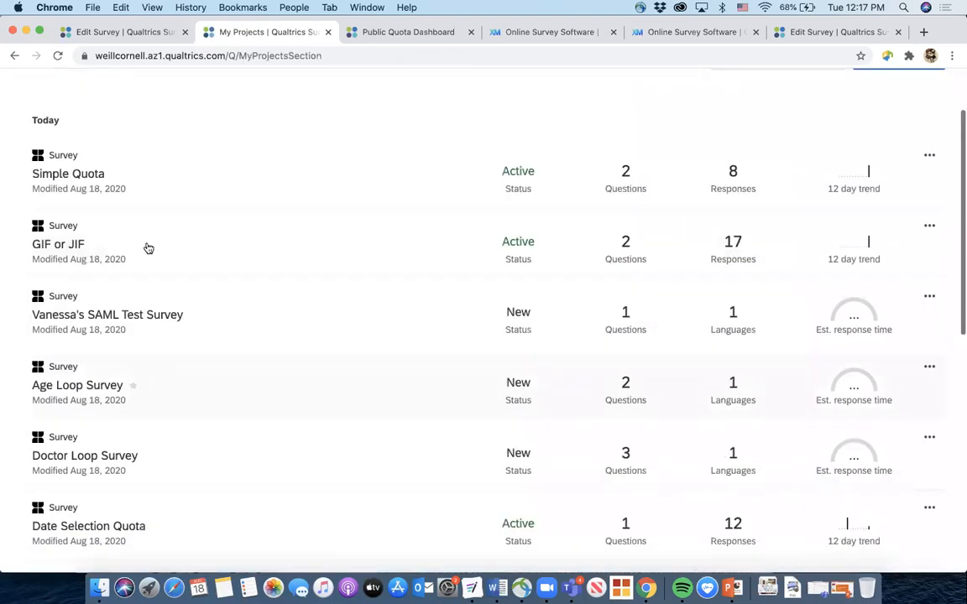
click(144, 228)
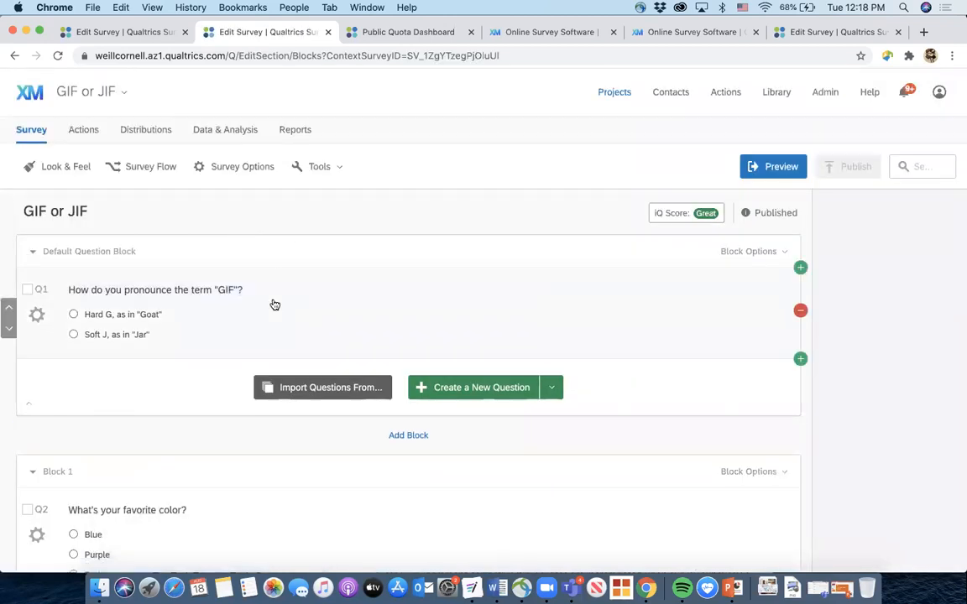
scroll(274, 305, down, 2)
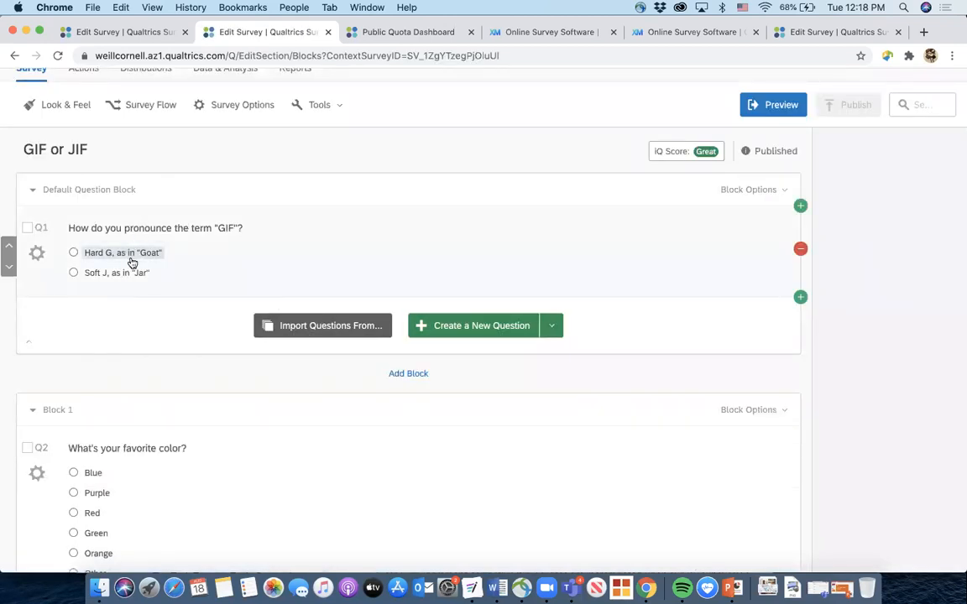
scroll(144, 224, down, 1)
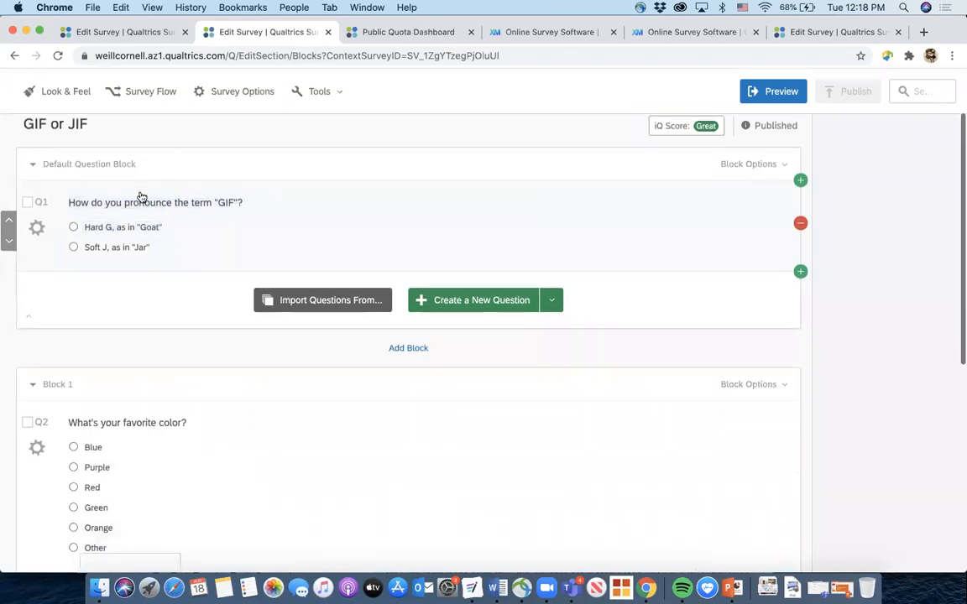
scroll(140, 265, down, 3)
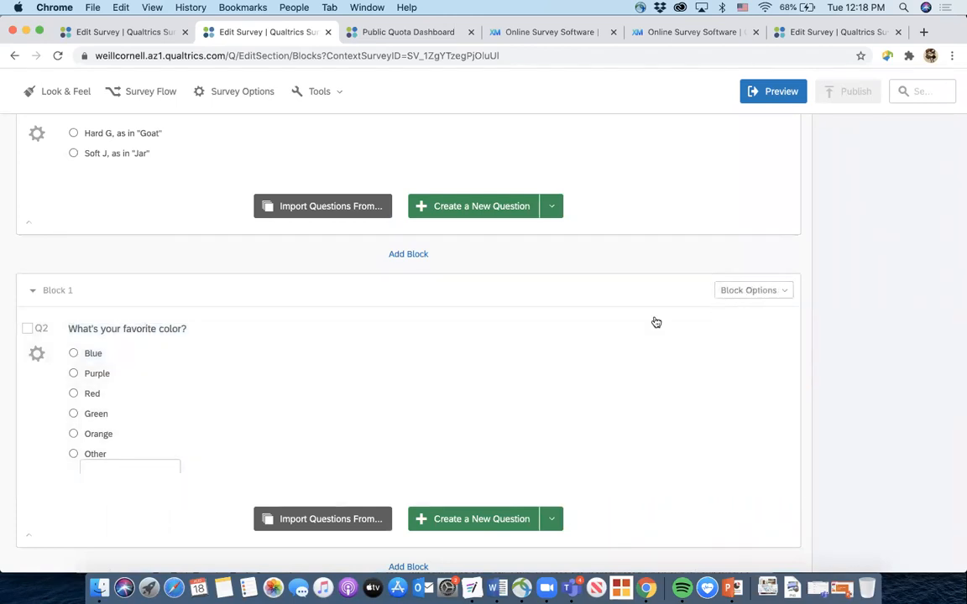
scroll(98, 404, up, 3)
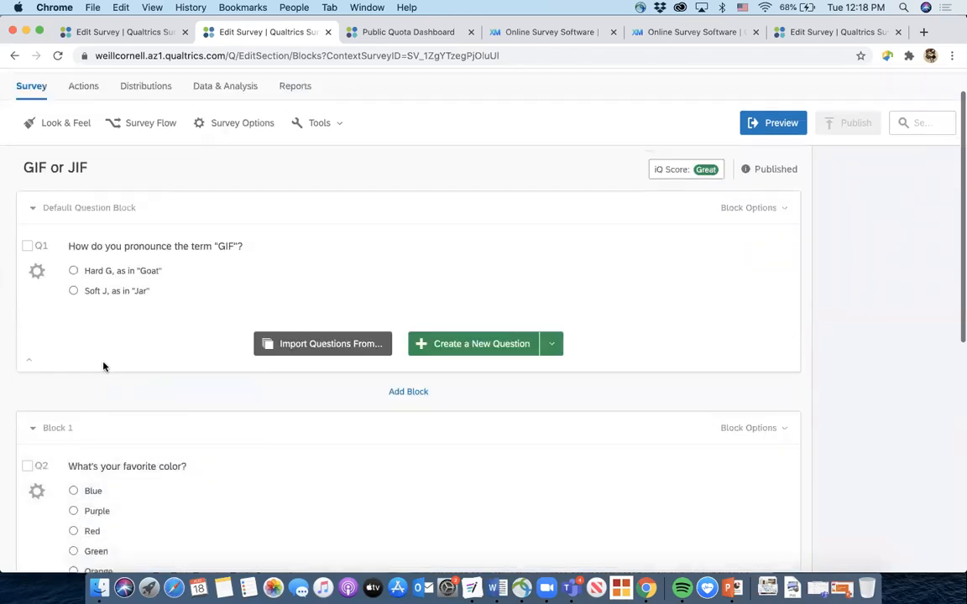
scroll(121, 478, down, 1)
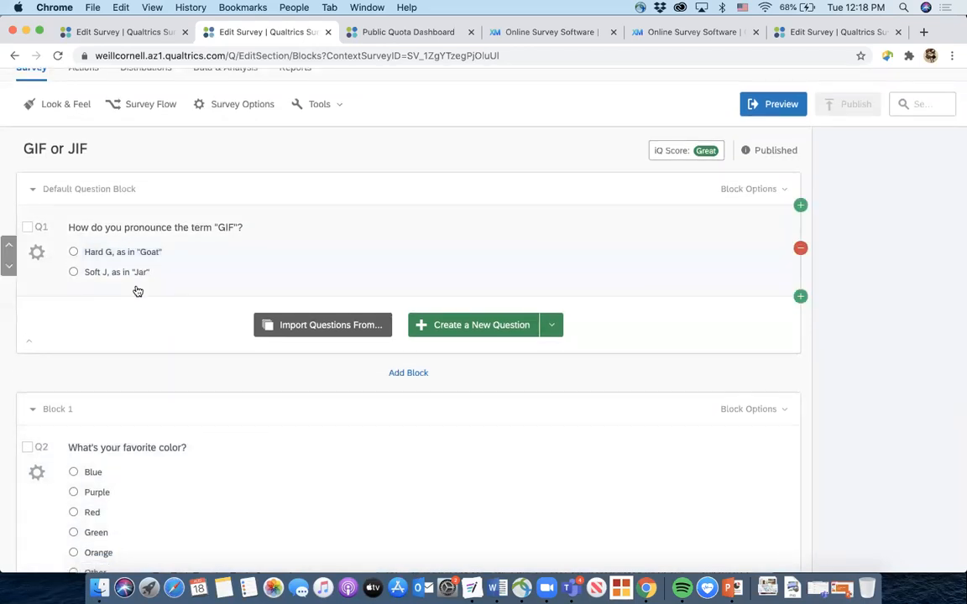
scroll(138, 291, up, 1)
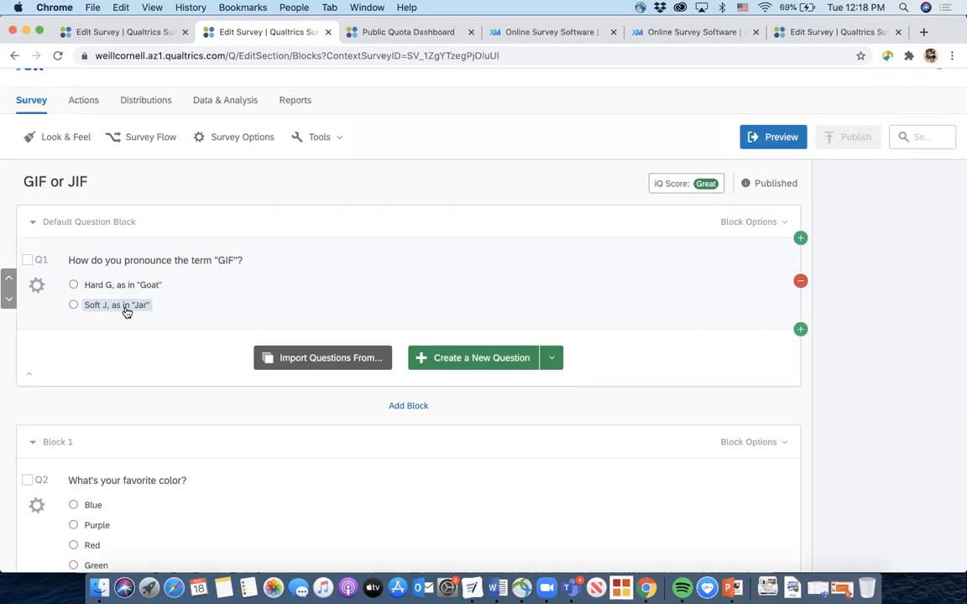
Open the GIF or JIF survey's quotas and examine the GIF quota's limit, condition and quota-met action
click(321, 141)
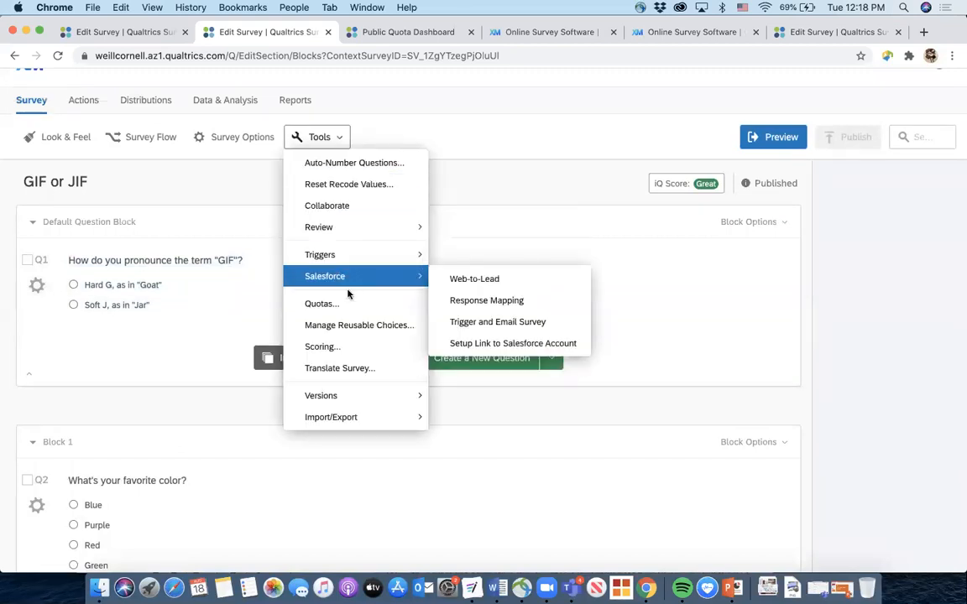
click(349, 305)
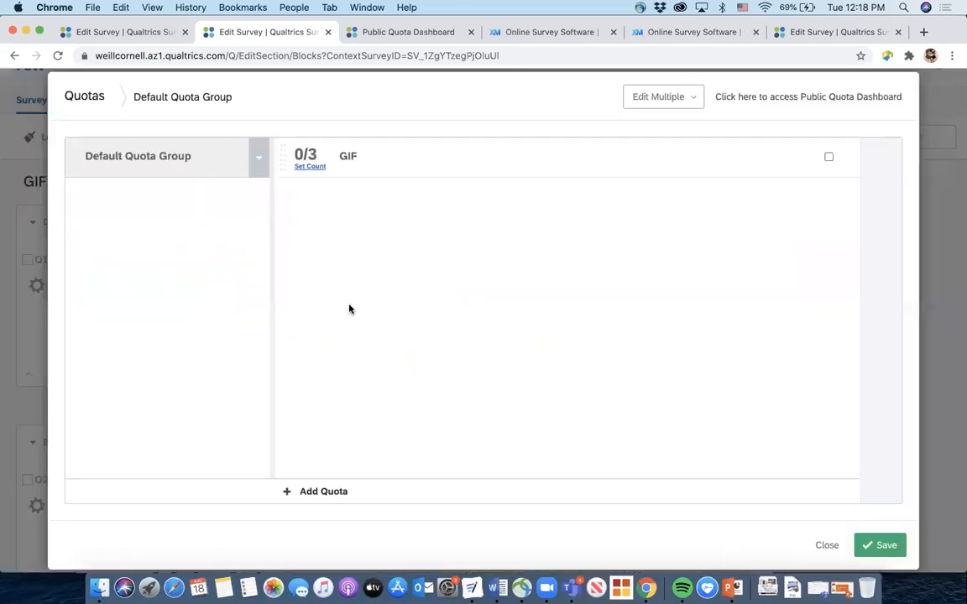
click(369, 163)
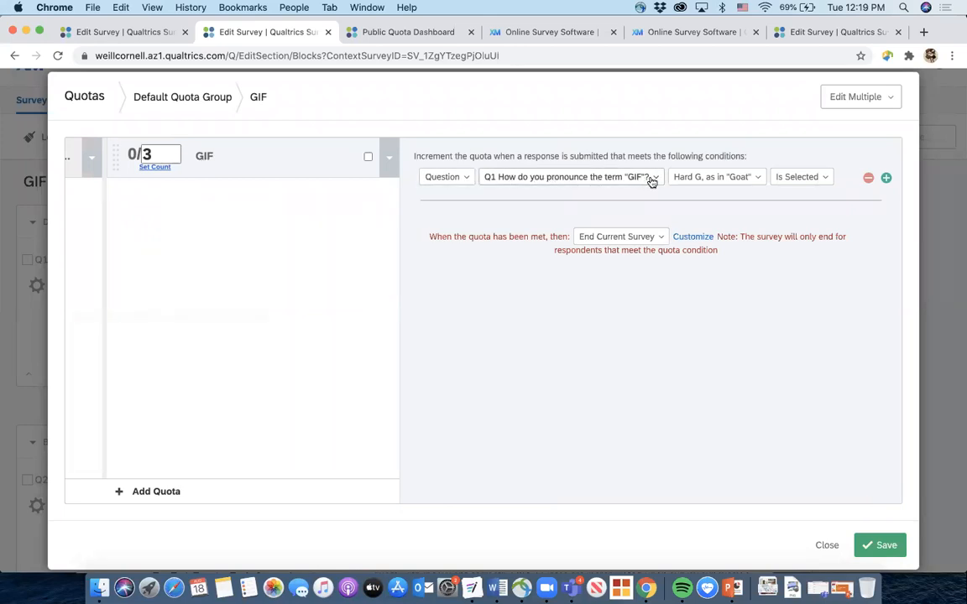
click(701, 177)
click(710, 181)
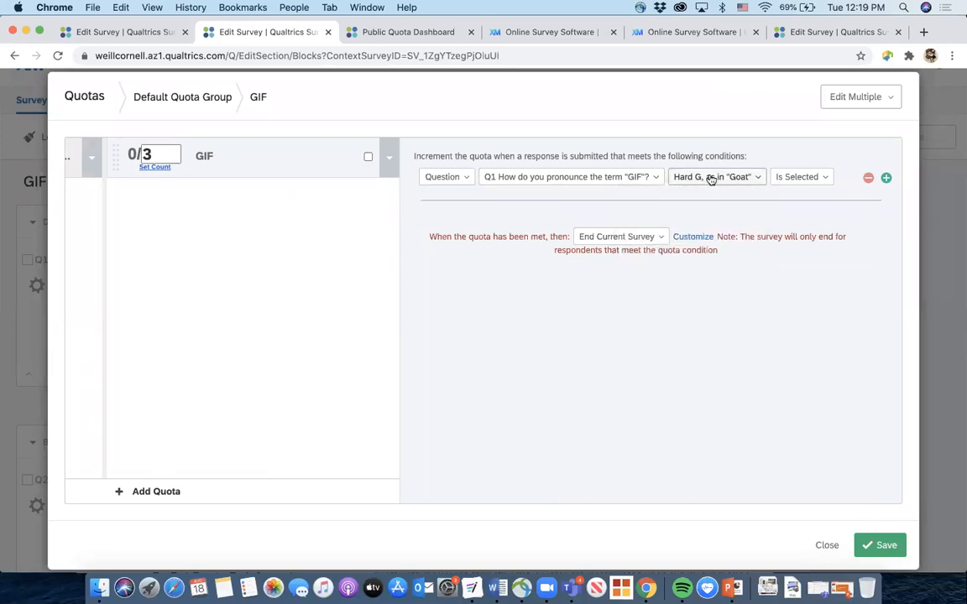
click(801, 176)
click(804, 176)
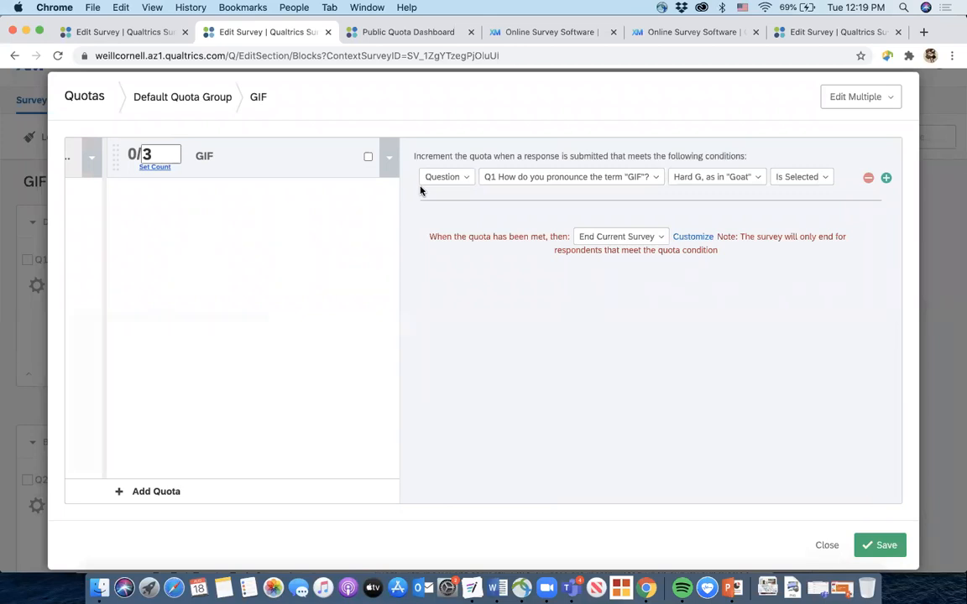
Add a second quota named JIF to the Default Quota Group and set its limit to 3
click(157, 492)
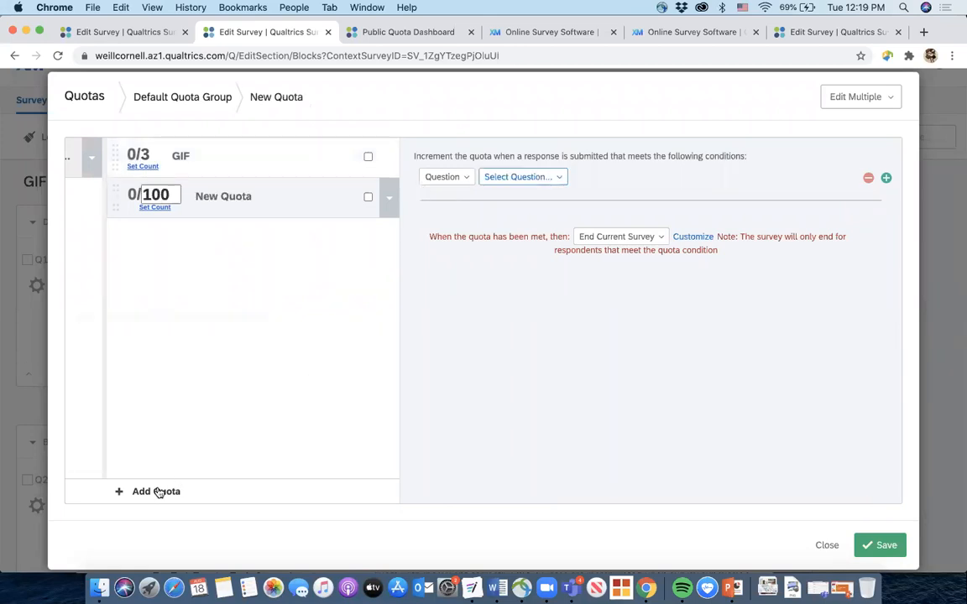
click(217, 196)
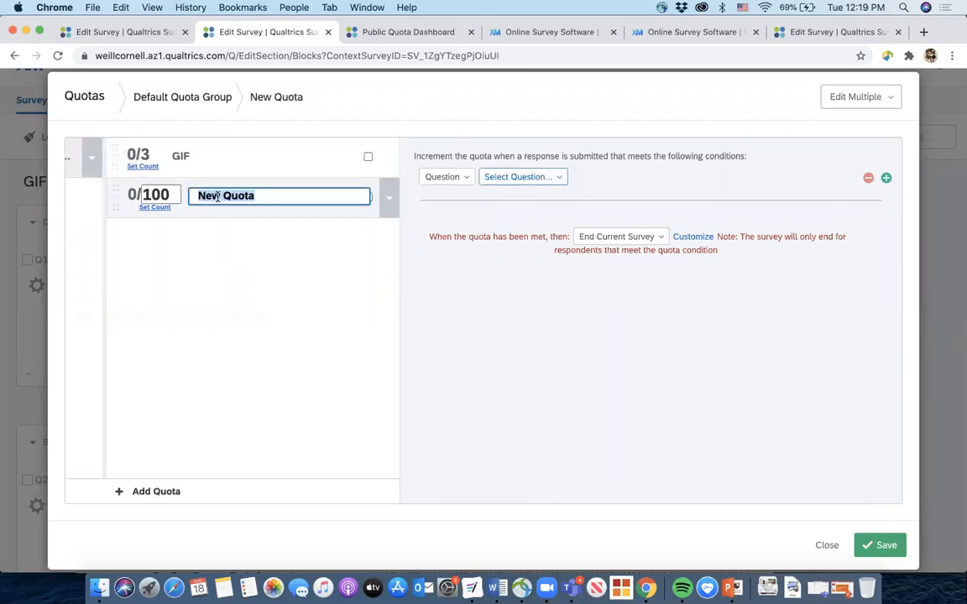
text(J)
click(202, 231)
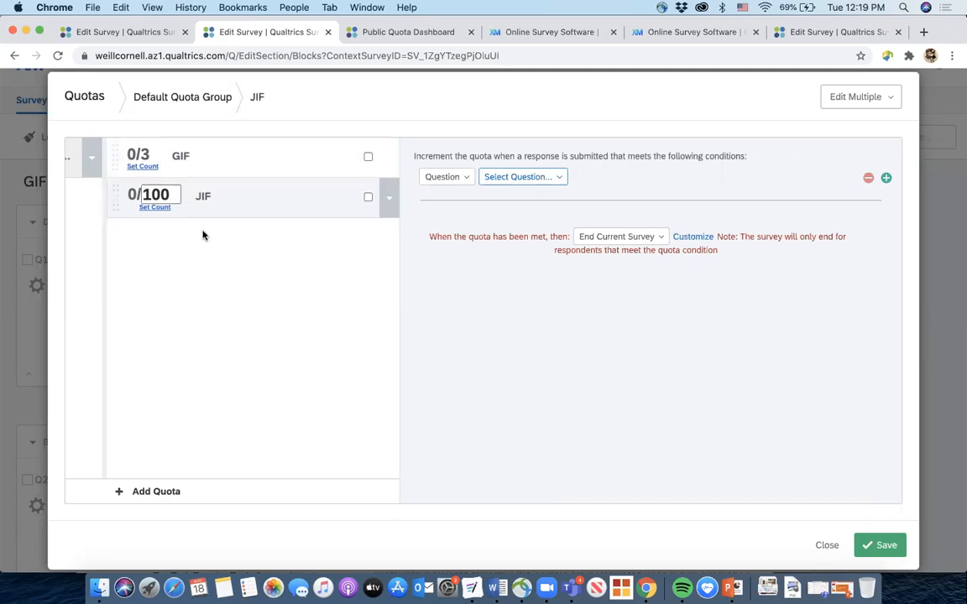
click(146, 187)
text(3)
Set the JIF quota's condition to question Q1 How do you pronounce the term "GIF"? with Soft J, as in "Jar" selected
click(529, 177)
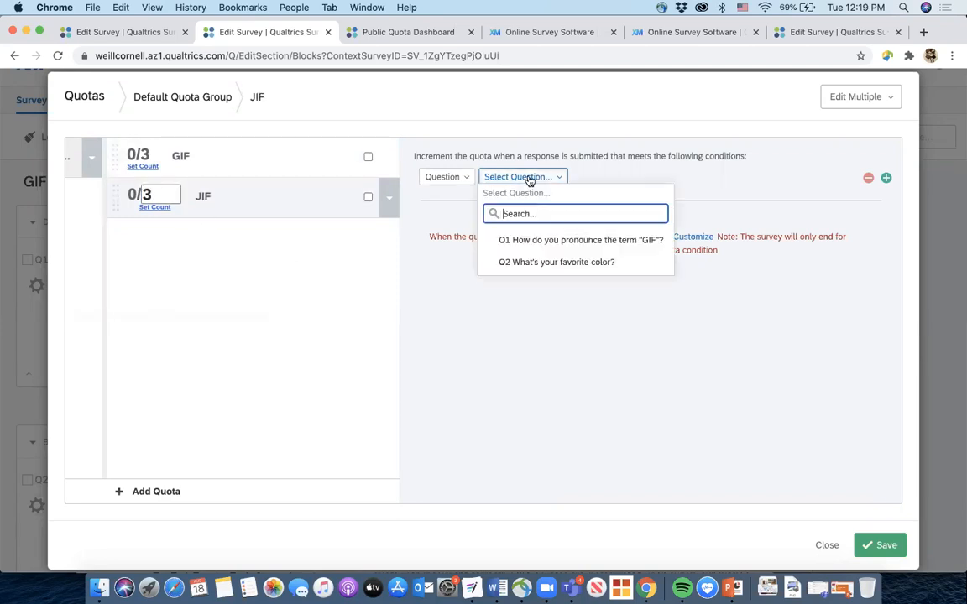
click(531, 242)
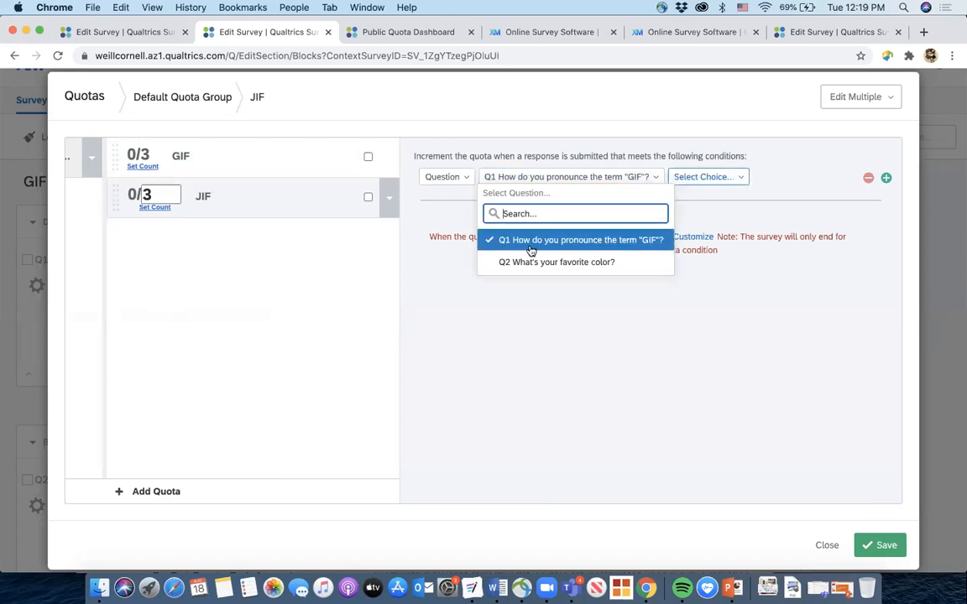
click(702, 178)
click(693, 263)
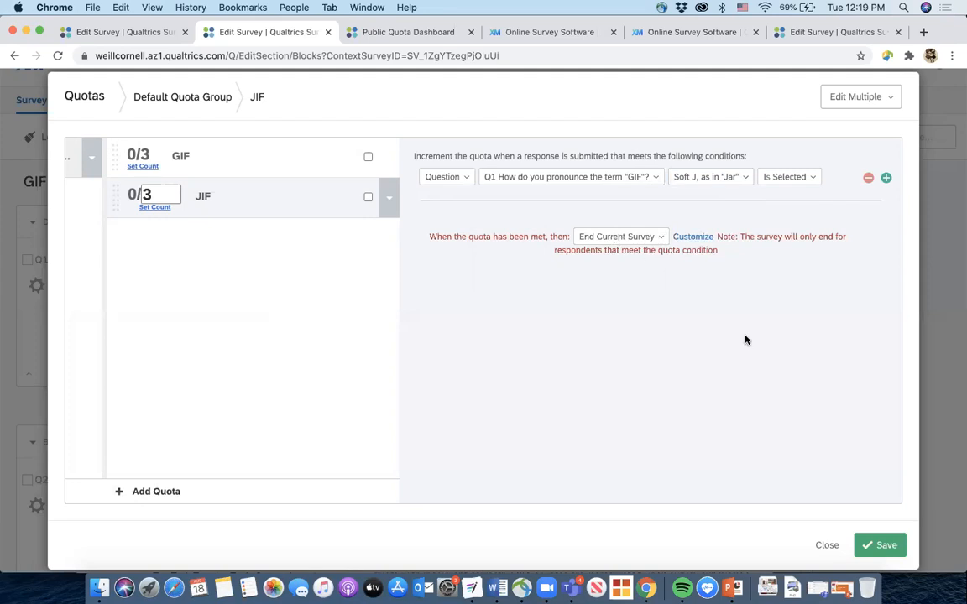
Save the quota changes and publish the GIF or JIF survey with the version description User-published version
click(889, 547)
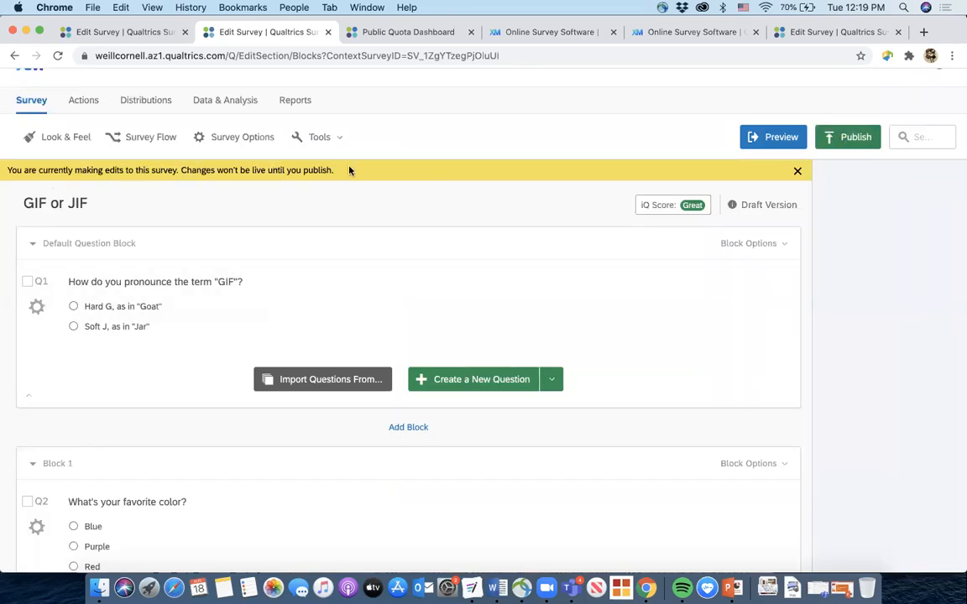
click(850, 139)
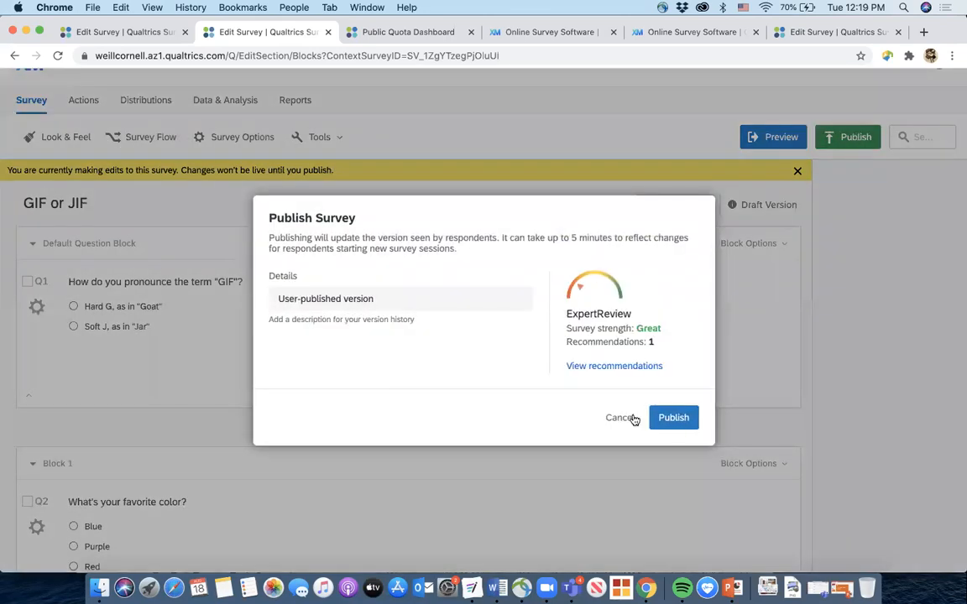
click(673, 418)
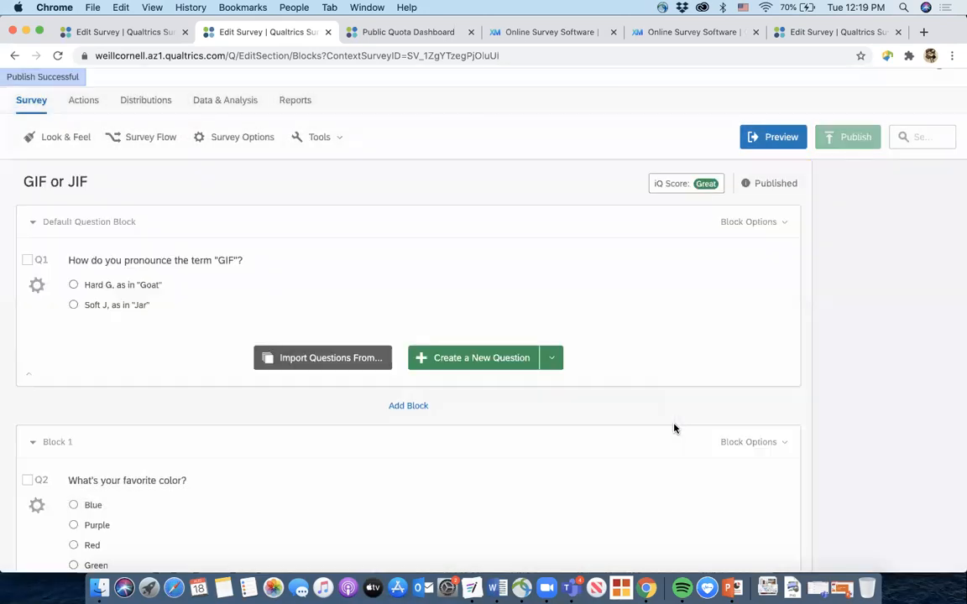
Show the GIF or JIF survey's anonymous link in its distribution settings
scroll(316, 359, down, 3)
scroll(316, 359, up, 5)
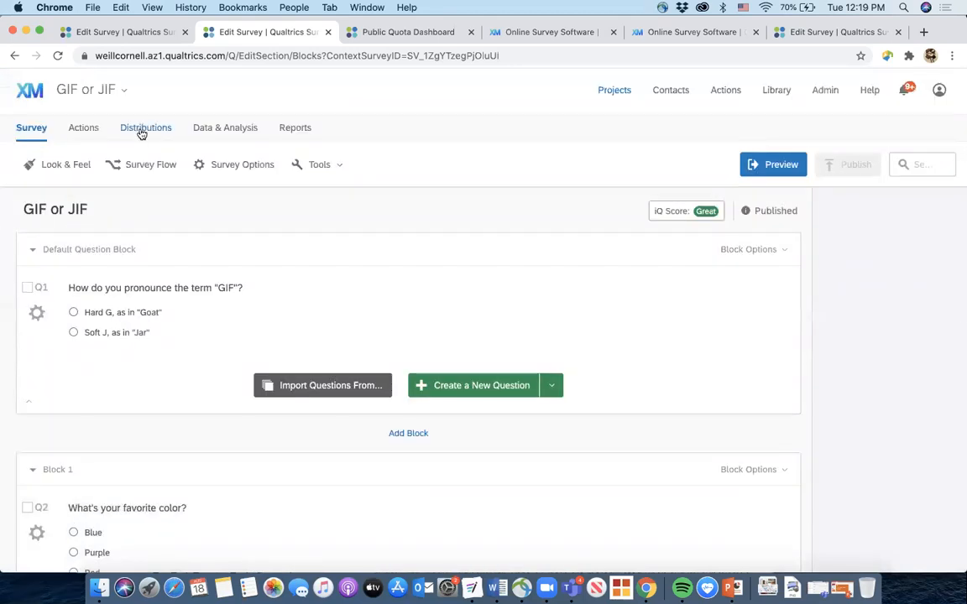
click(141, 127)
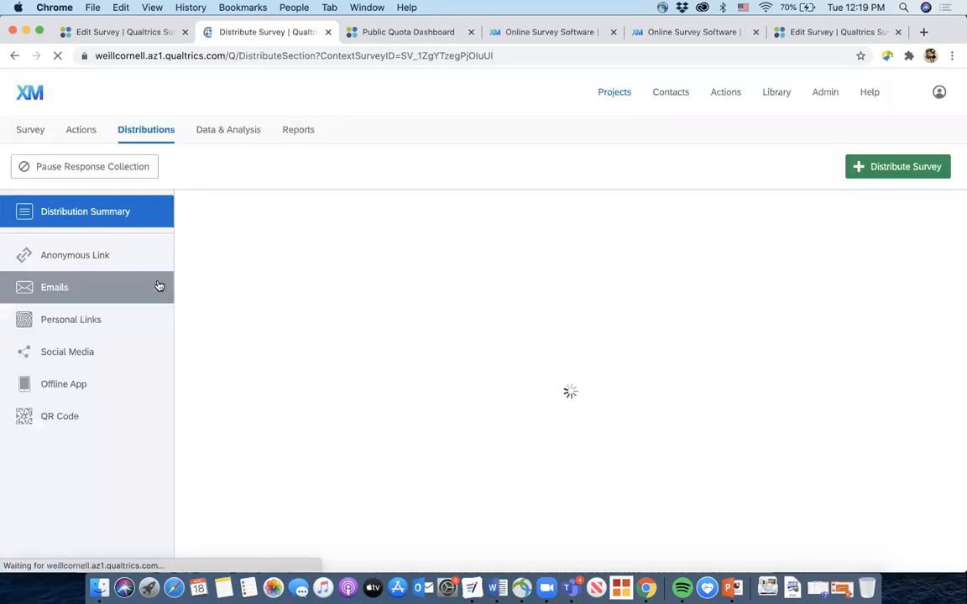
click(115, 257)
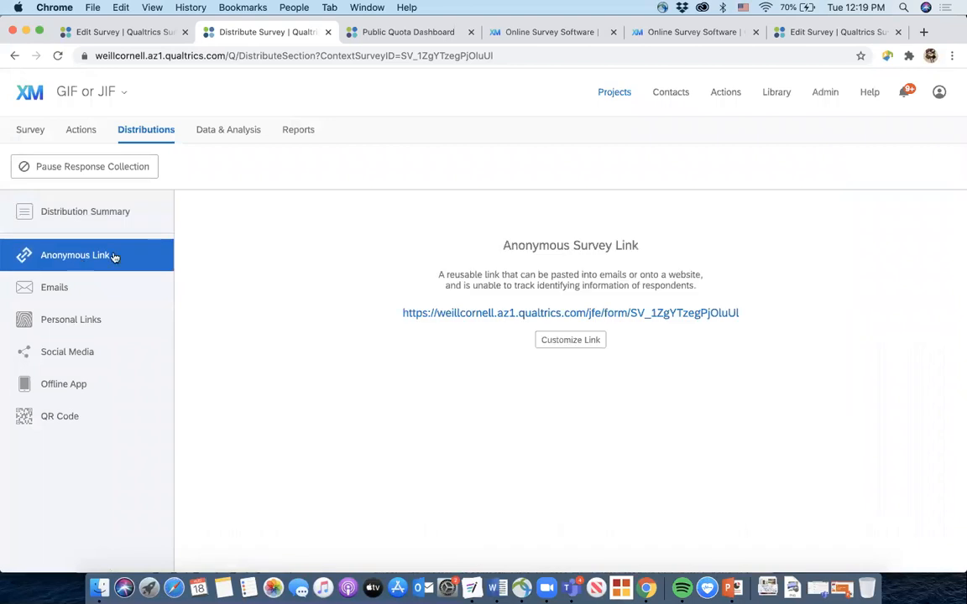
Open the survey through its anonymous link and submit a test response with Hard G, as in "Goat" and favorite color Blue
click(552, 313)
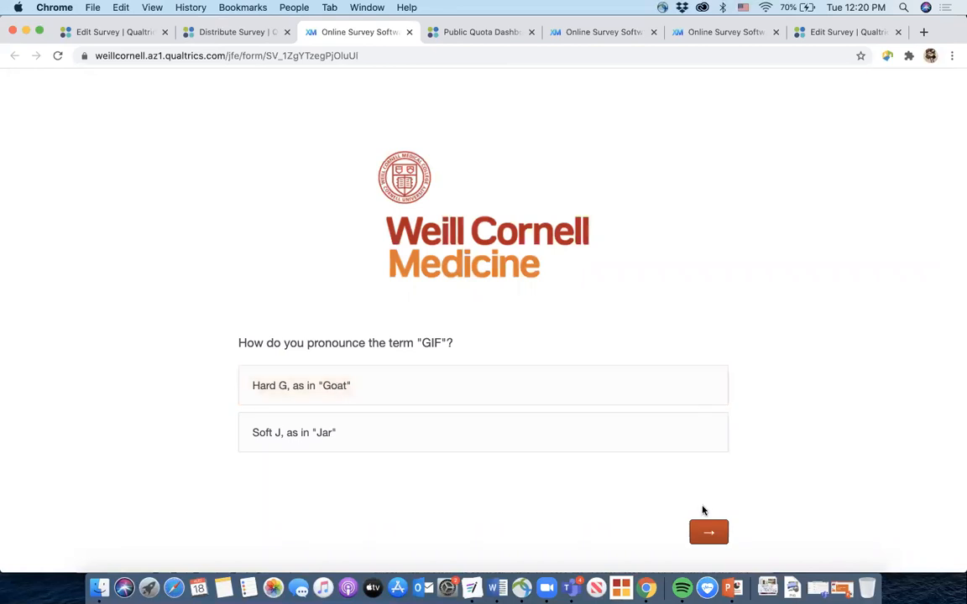
click(550, 393)
click(702, 526)
click(312, 355)
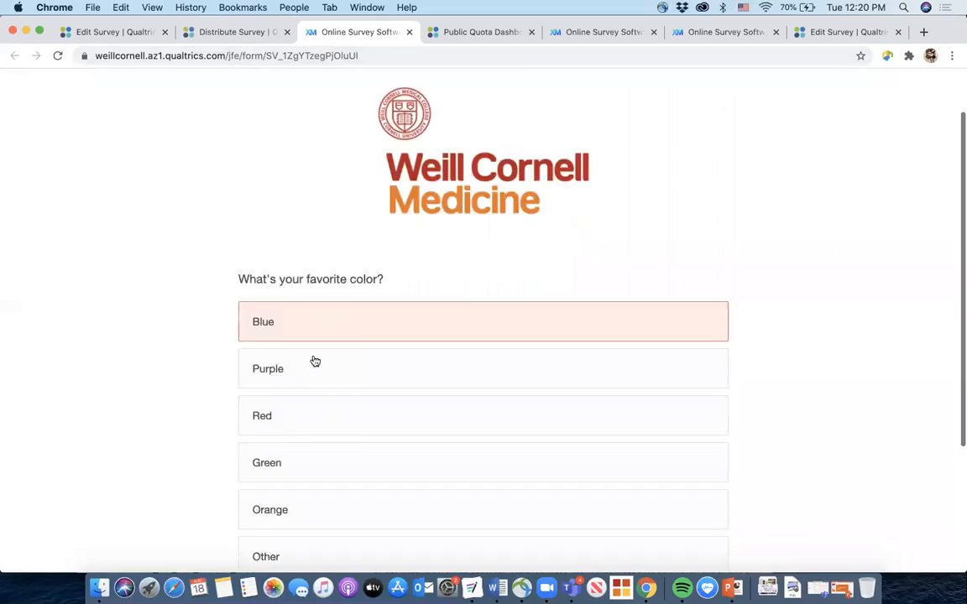
scroll(504, 445, down, 4)
click(709, 492)
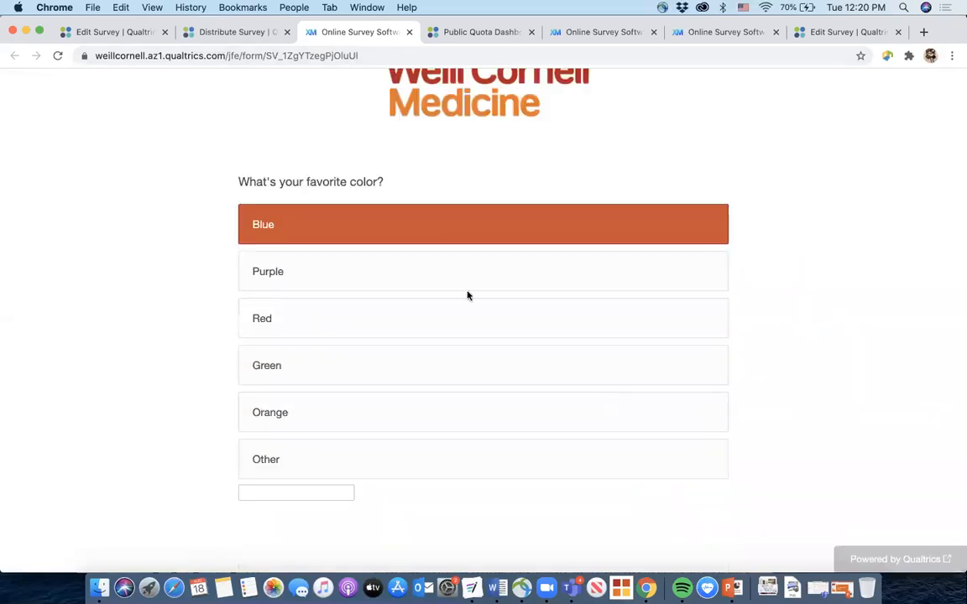
Reload the survey link and submit a second test response with Hard G, as in "Goat" and favorite color Purple
click(363, 48)
key(Return)
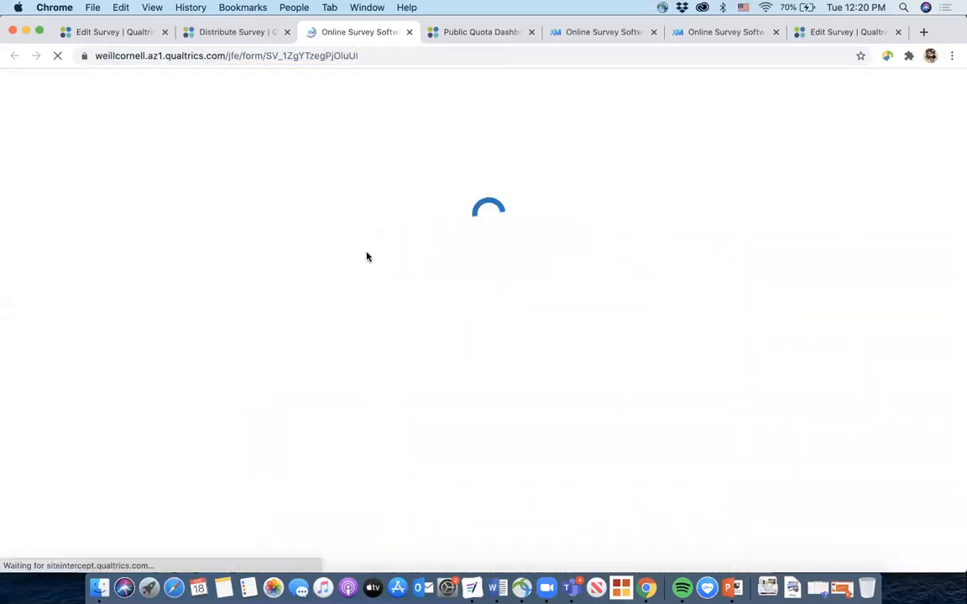
click(344, 382)
click(701, 535)
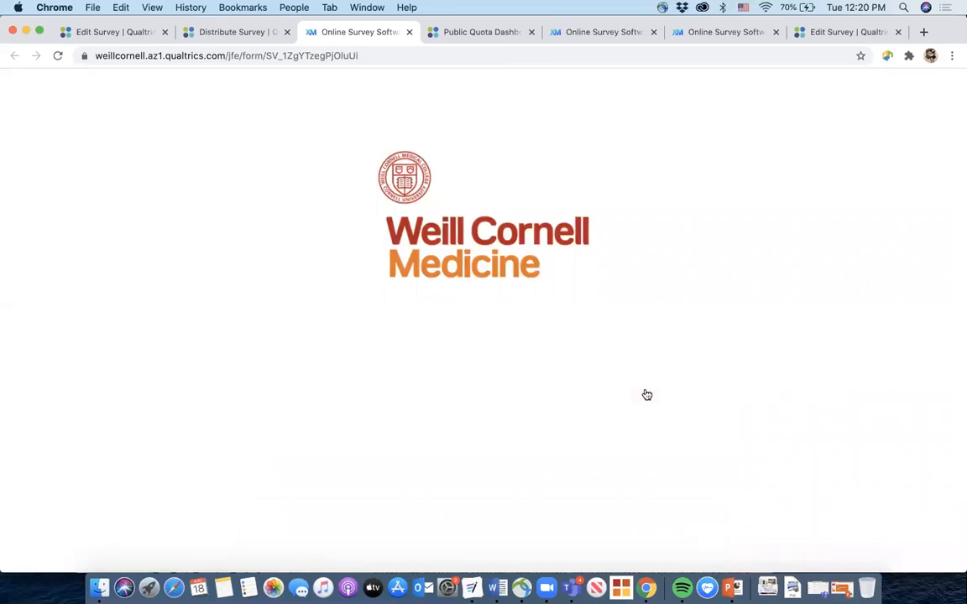
click(480, 436)
scroll(587, 470, down, 3)
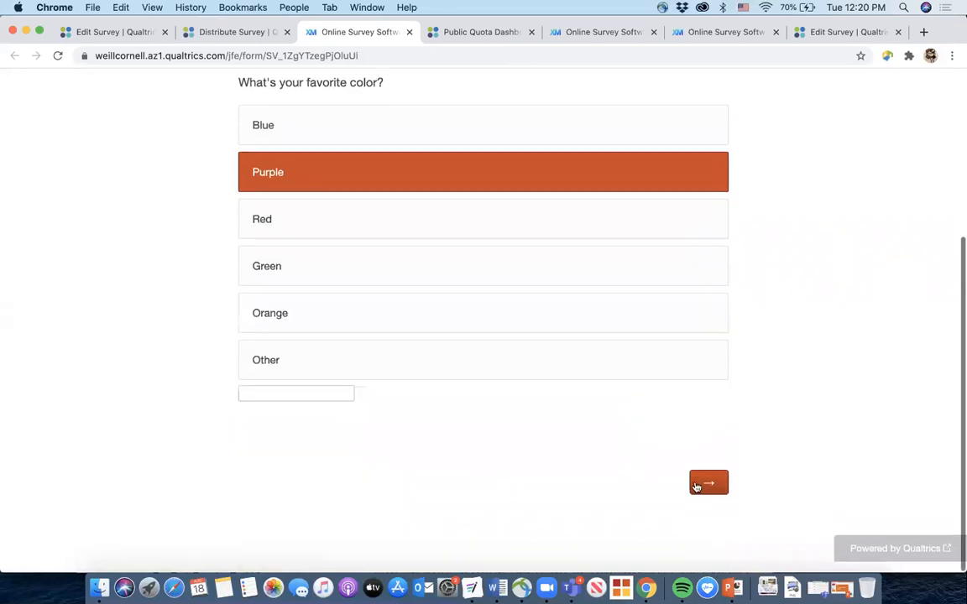
click(694, 490)
Reload the survey link and submit a third test response with Hard G, as in "Goat" and favorite color Orange
click(374, 56)
key(Return)
click(313, 384)
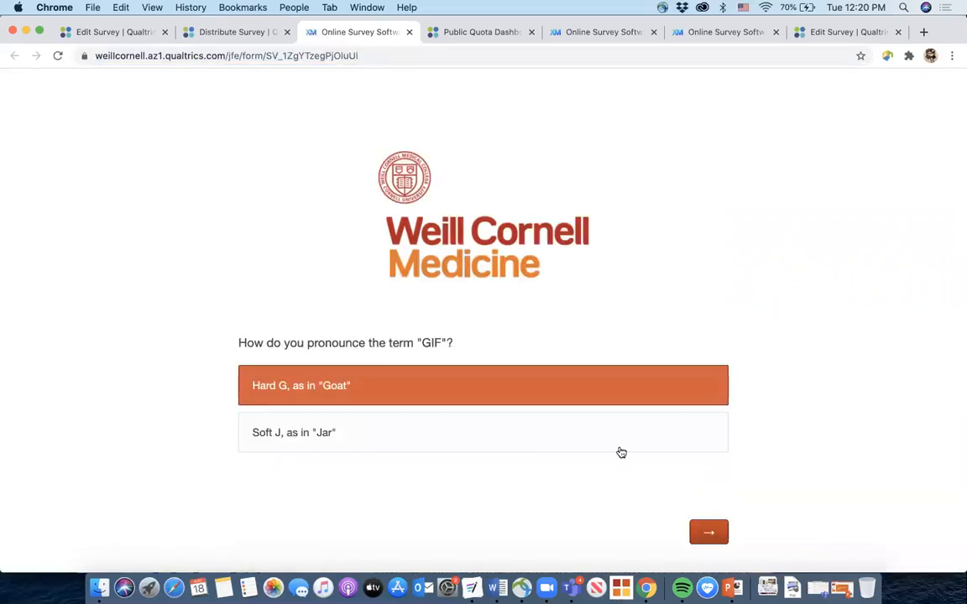
click(709, 533)
scroll(499, 415, down, 3)
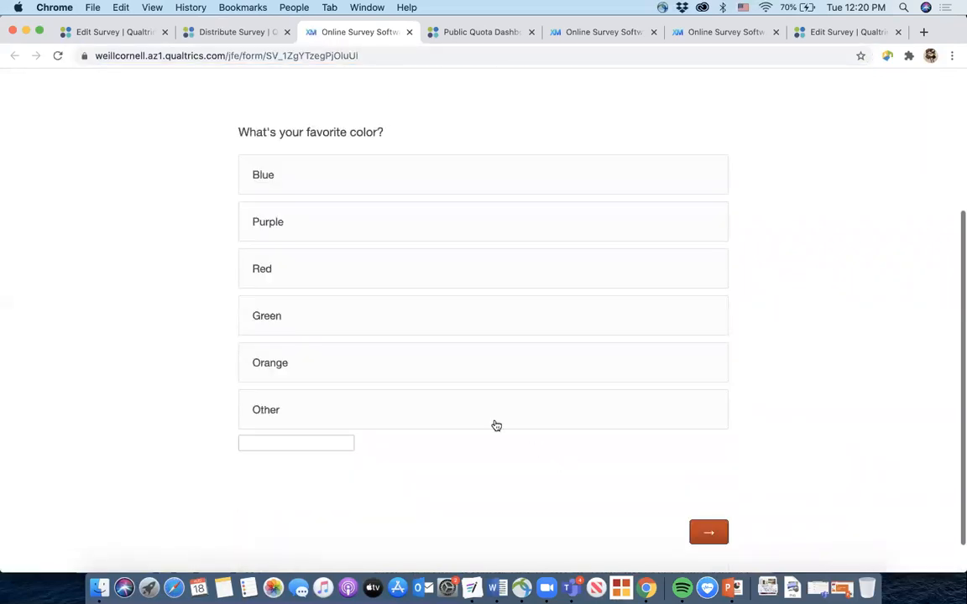
click(498, 422)
click(497, 366)
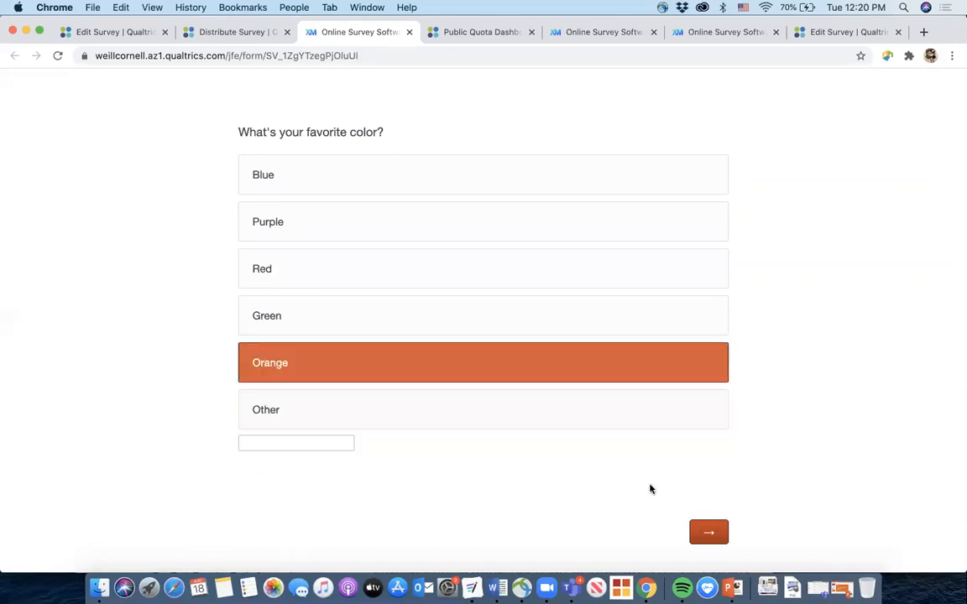
click(714, 535)
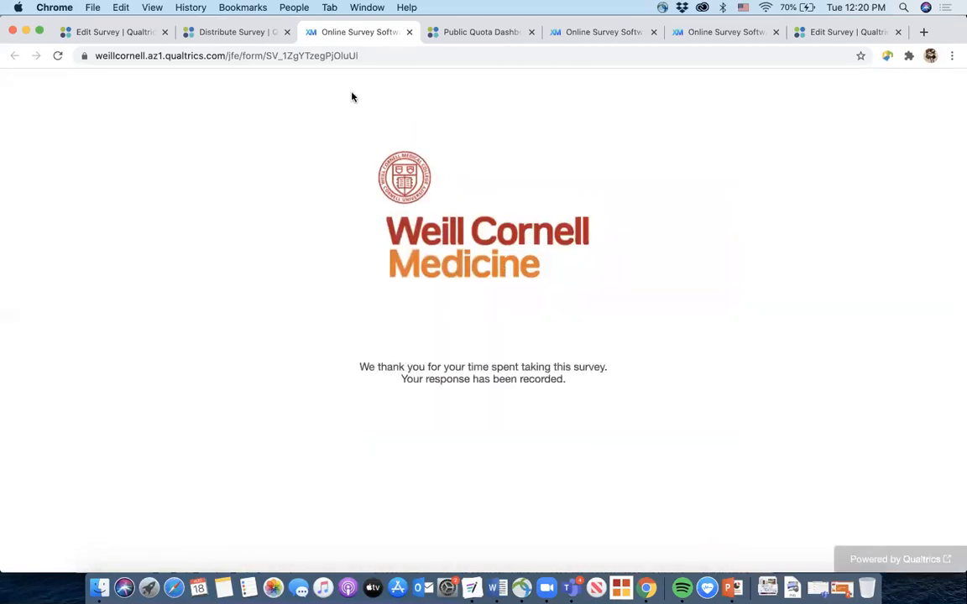
Start a fourth test response, answer the GIF question with Hard G, as in "Goat", and highlight the end-of-survey message
click(344, 51)
key(Return)
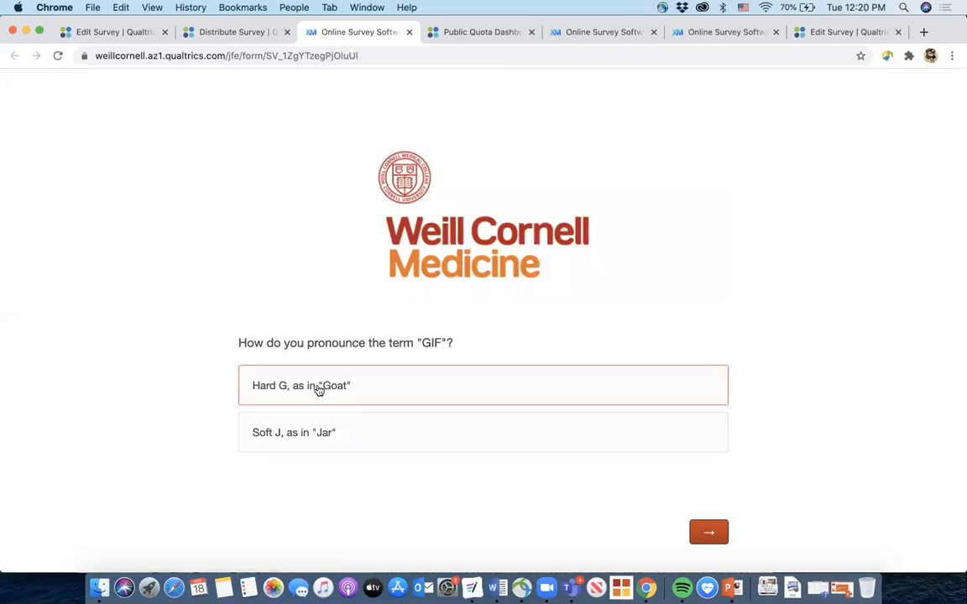
click(304, 388)
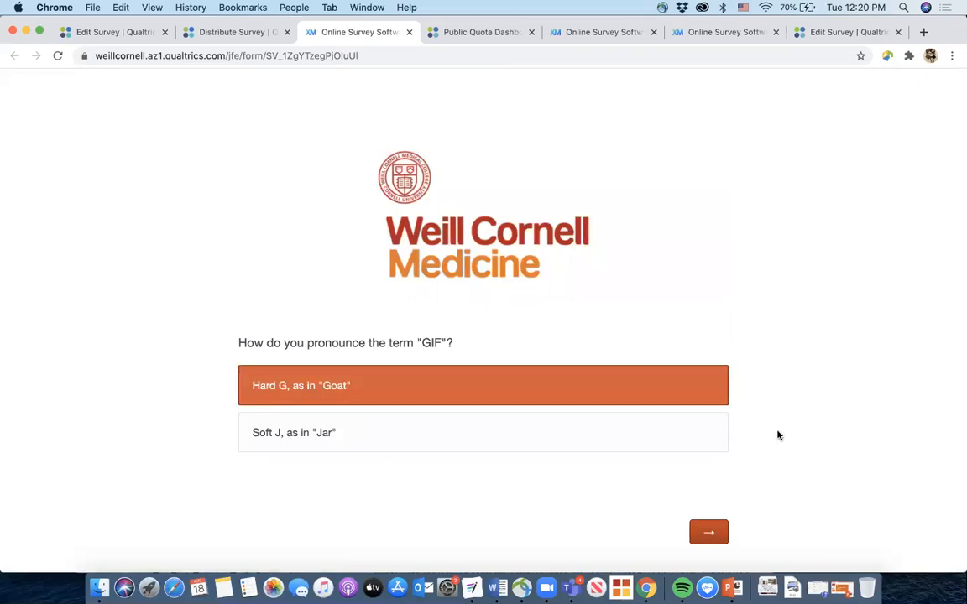
click(710, 531)
drag(374, 367, 611, 381)
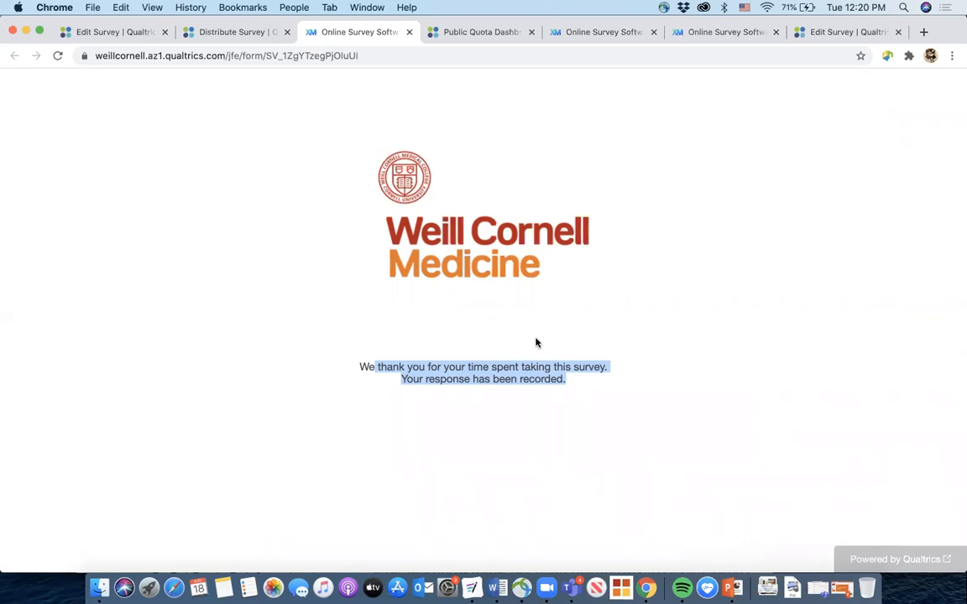
Return to the GIF or JIF survey editor, review its quota counts and the GIF quota's condition and action, and save the quotas
click(223, 32)
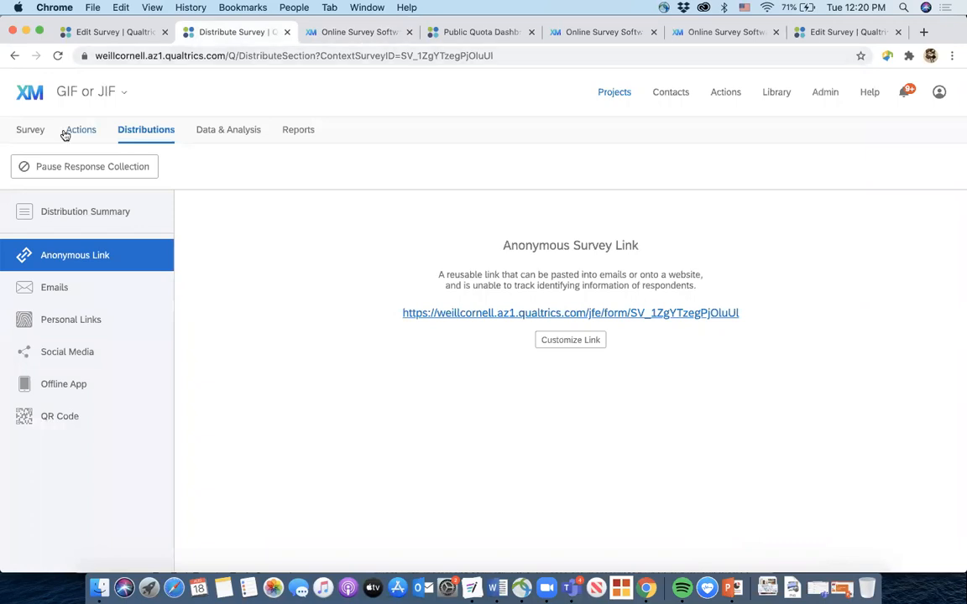
click(20, 131)
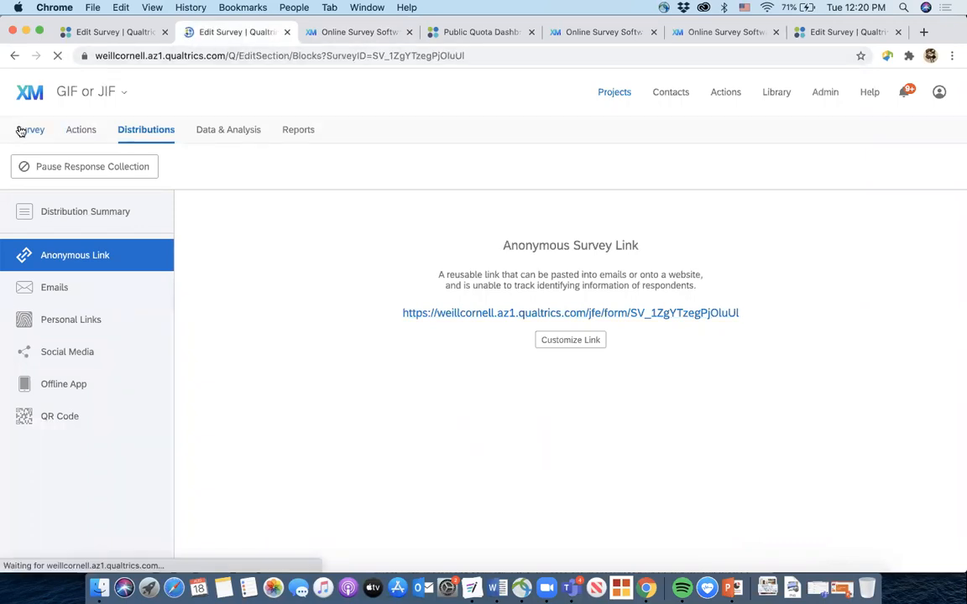
click(317, 167)
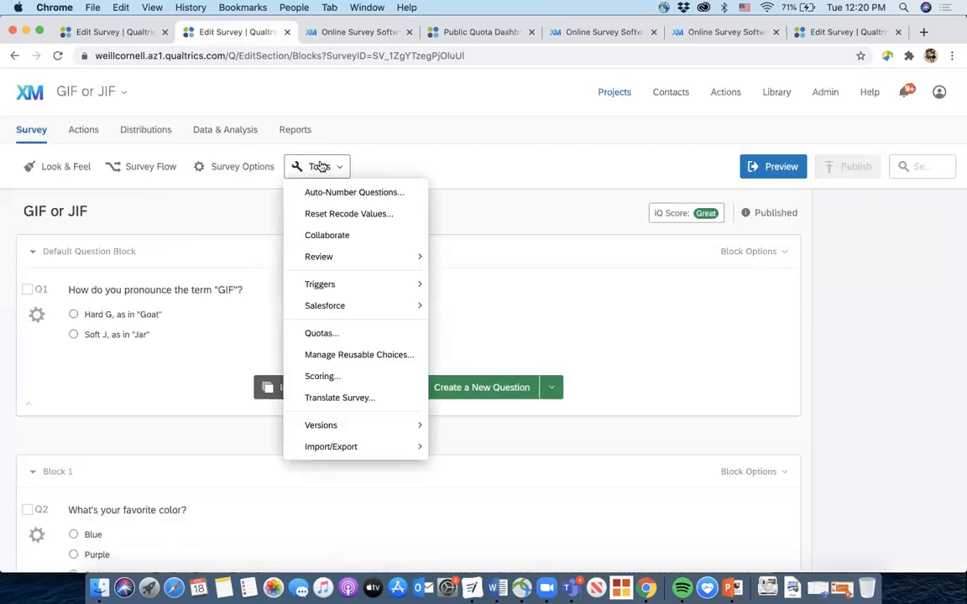
click(348, 336)
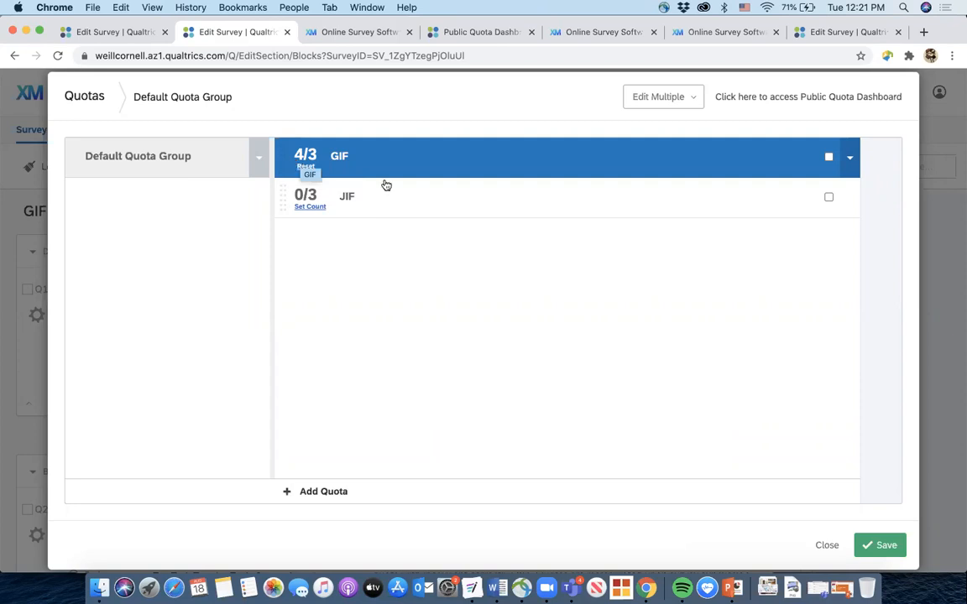
click(441, 166)
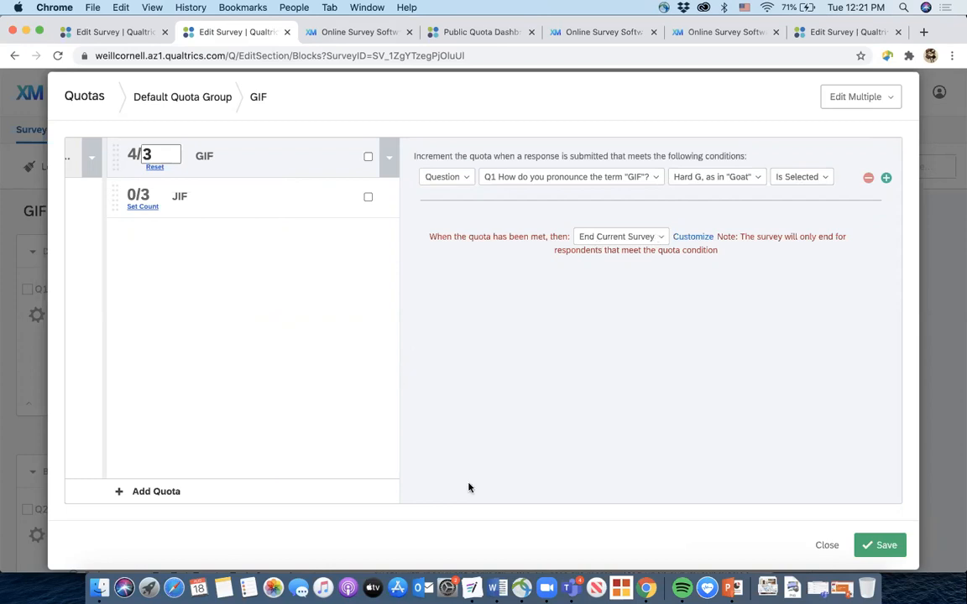
click(880, 543)
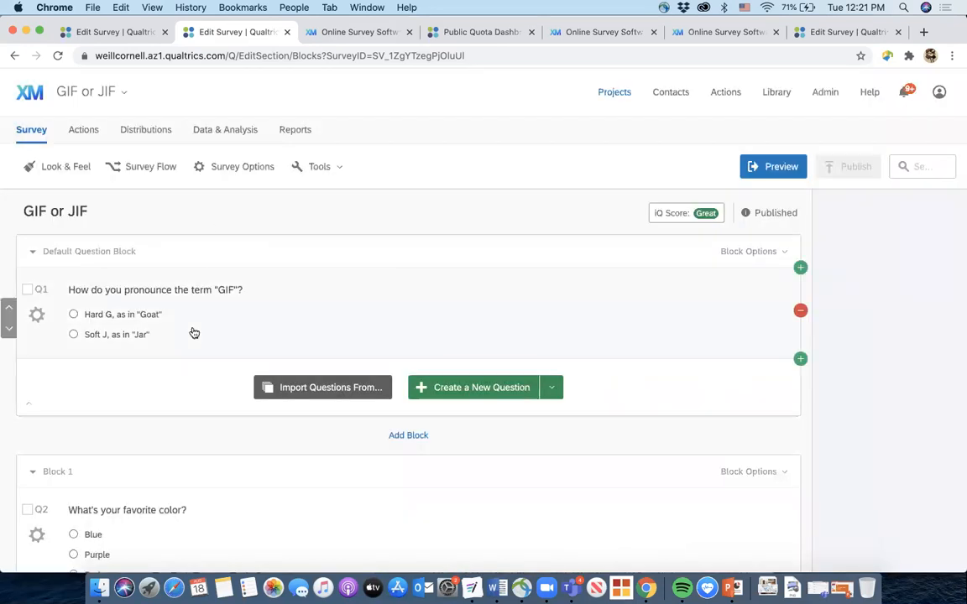
Examine the GIF or JIF survey's question blocks, comparing the GIF pronunciation question with the favorite color question
scroll(192, 332, down, 1)
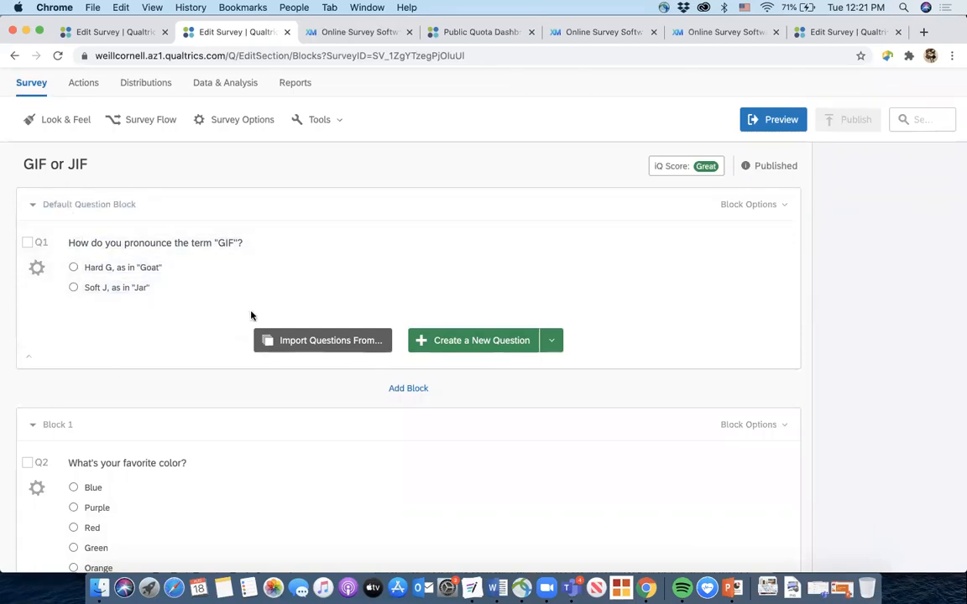
scroll(492, 369, down, 1)
scroll(405, 445, down, 3)
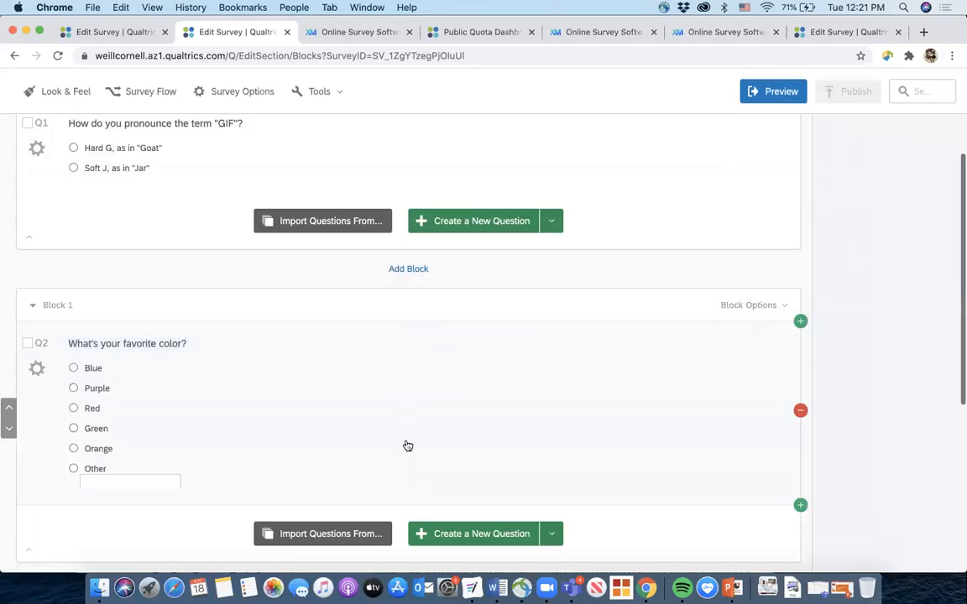
scroll(374, 374, down, 1)
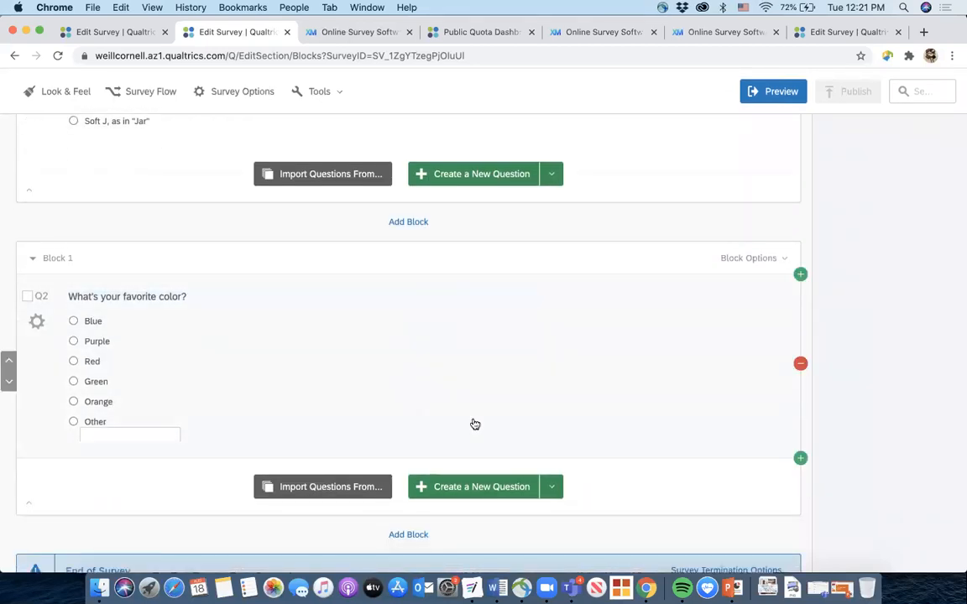
scroll(473, 423, up, 5)
scroll(210, 353, down, 1)
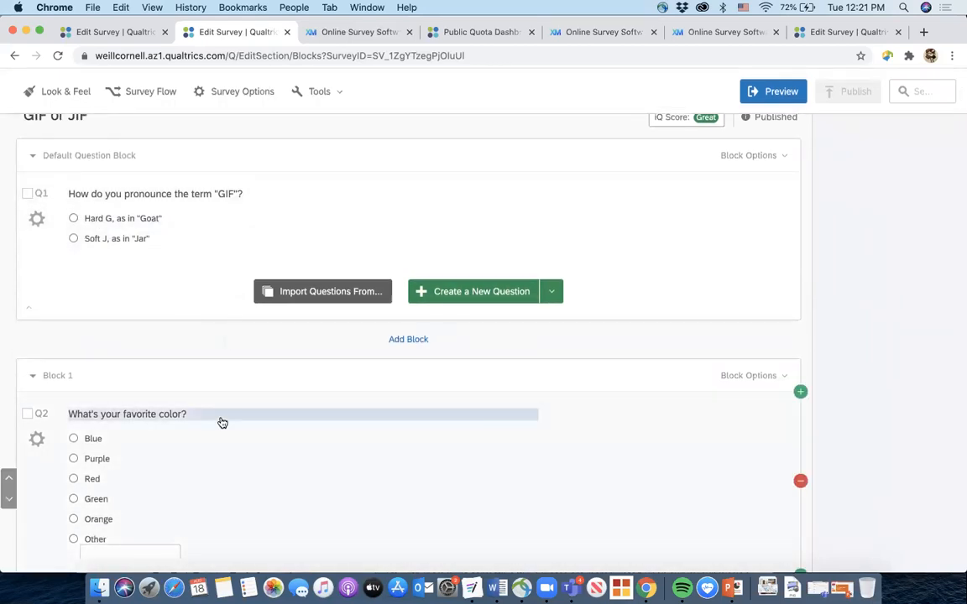
scroll(168, 457, down, 1)
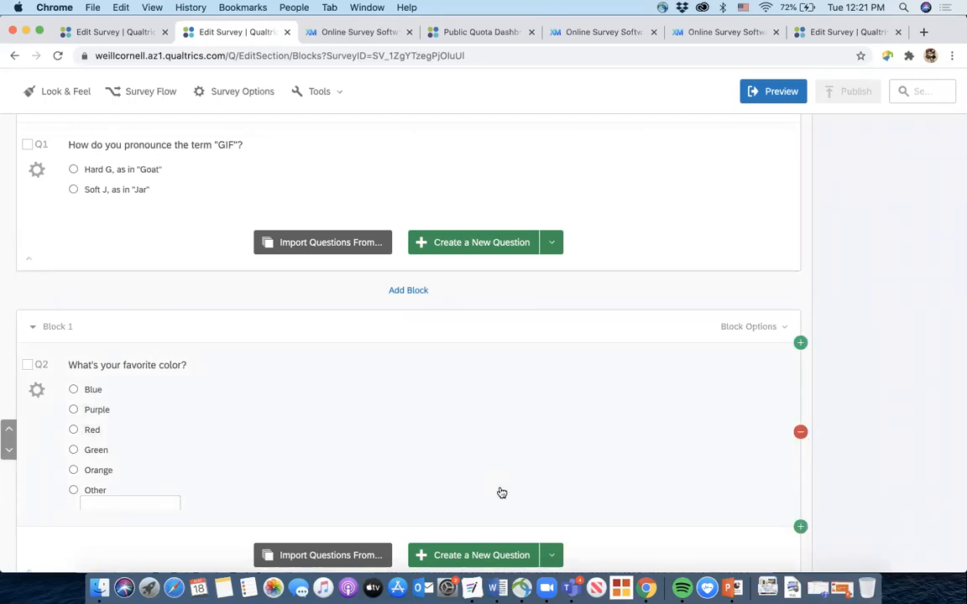
scroll(438, 449, up, 2)
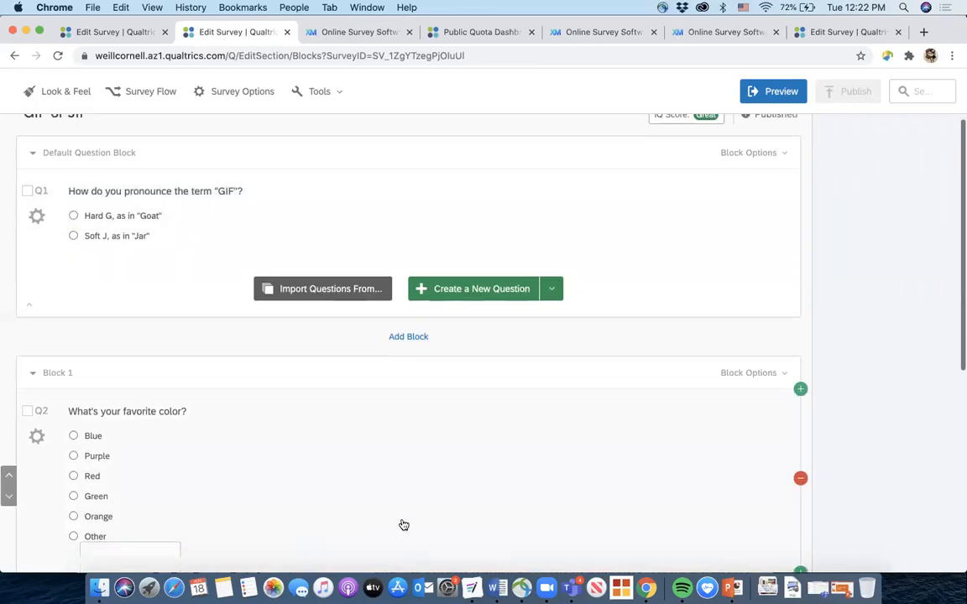
scroll(202, 484, up, 3)
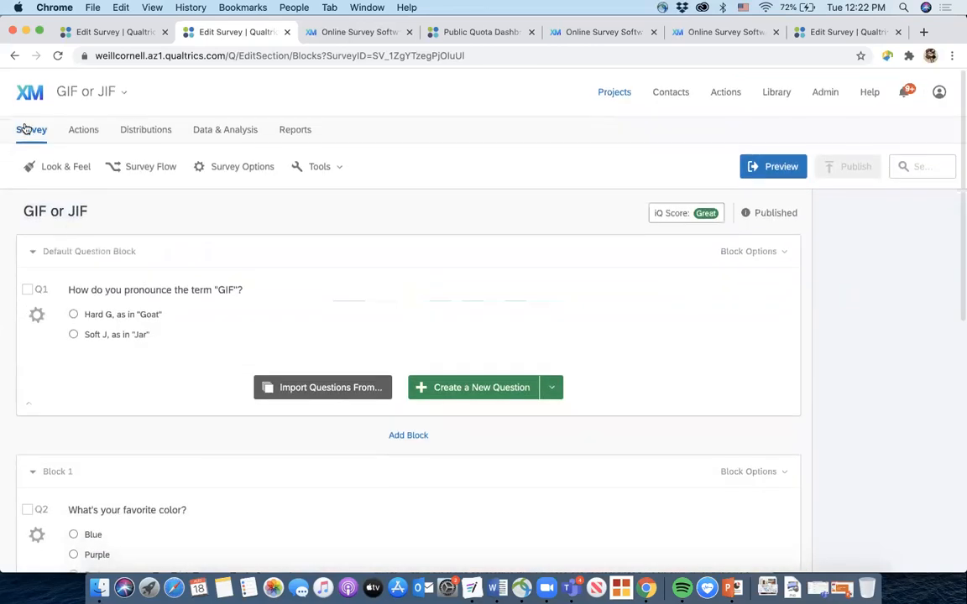
Open the Date Selection Quota survey from the projects list and show its quotas
click(26, 98)
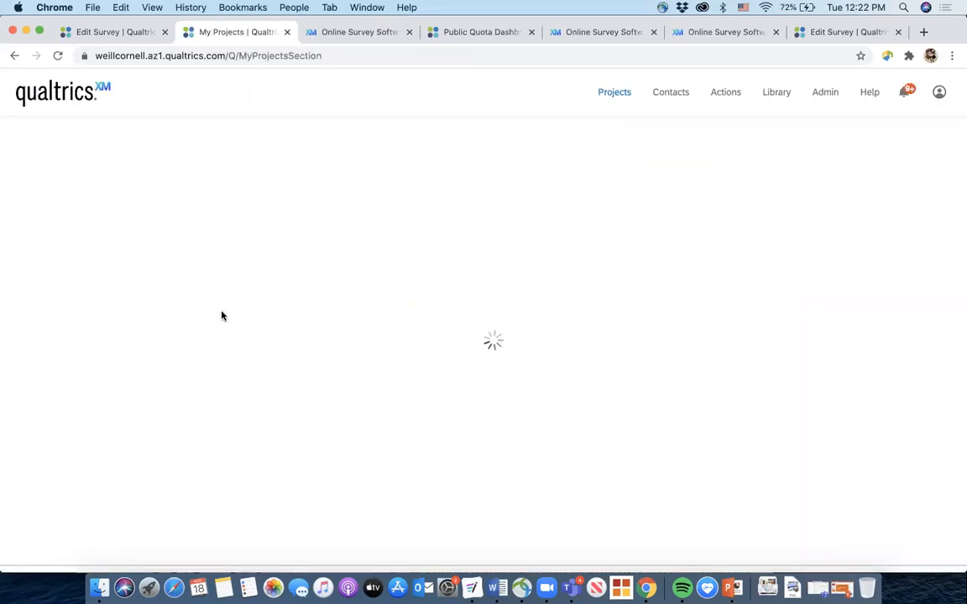
scroll(188, 373, down, 2)
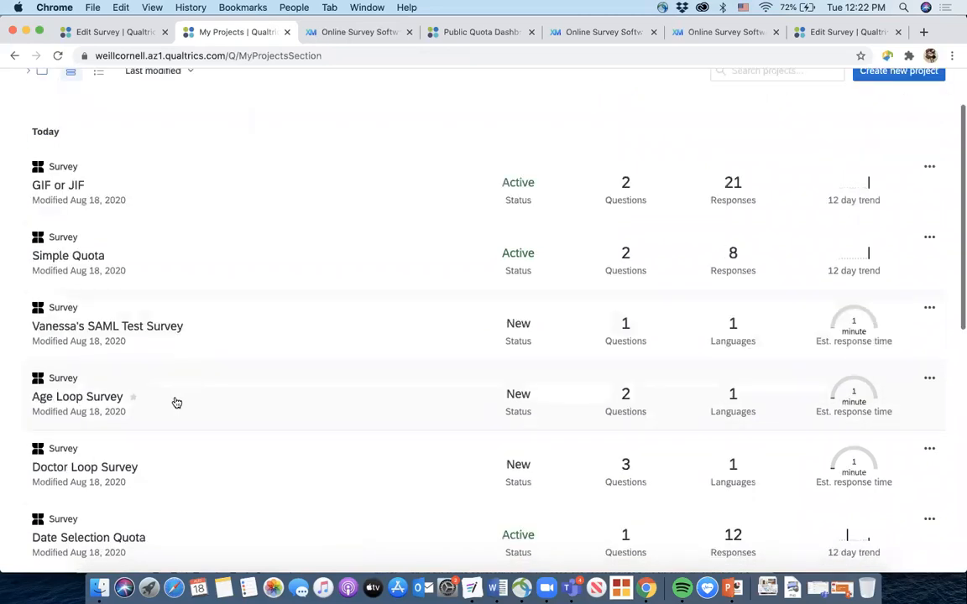
scroll(175, 401, down, 1)
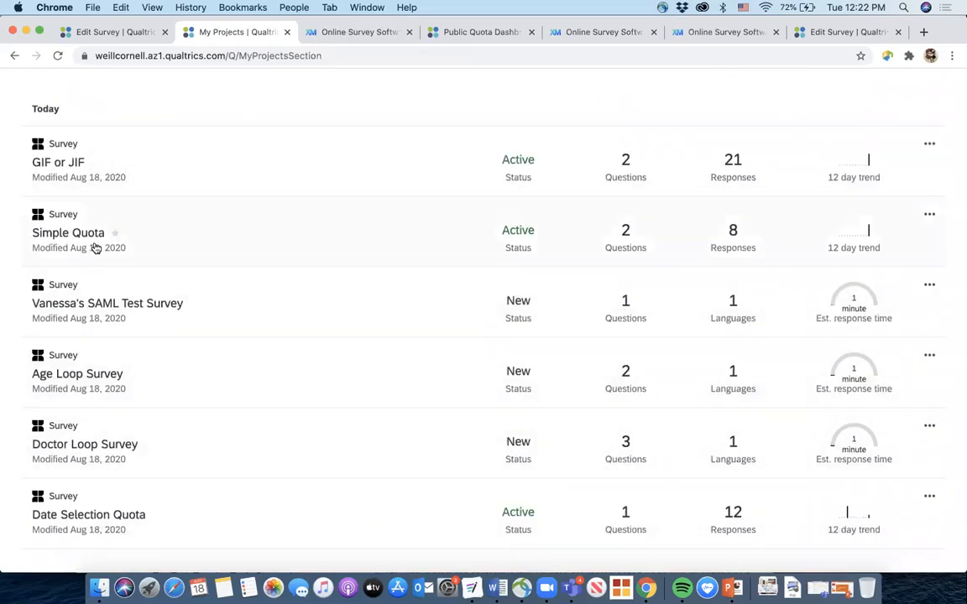
click(87, 508)
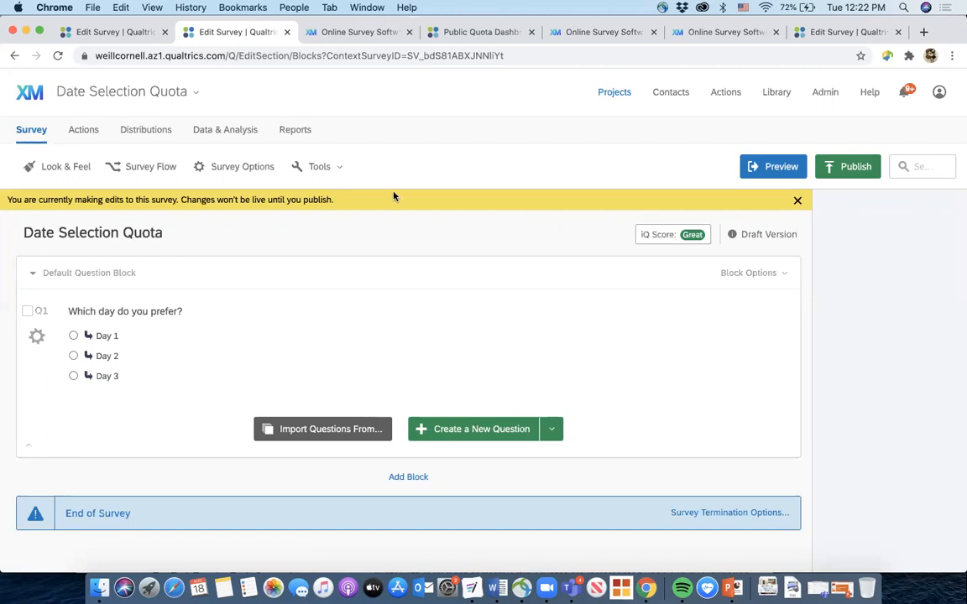
click(317, 167)
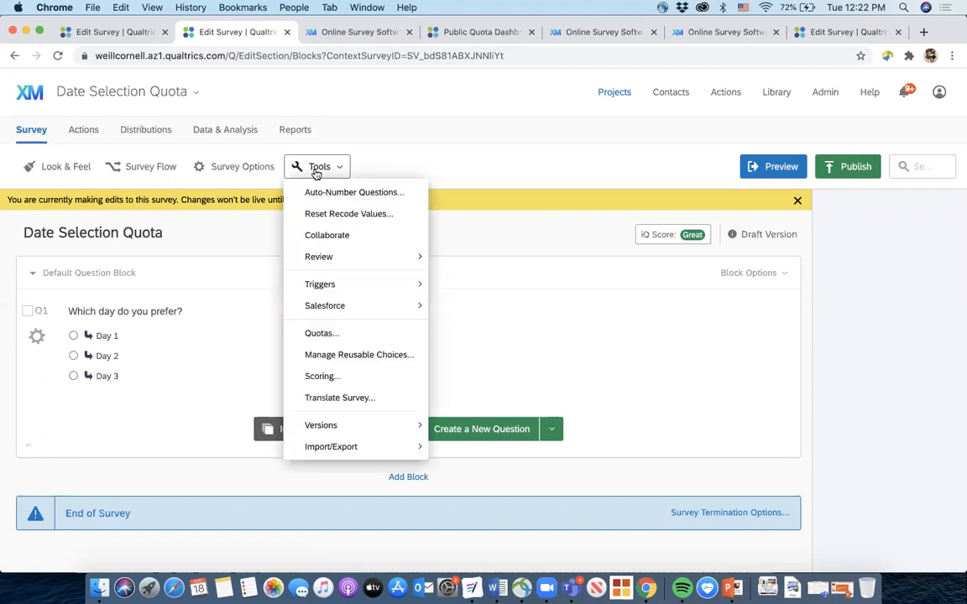
click(341, 336)
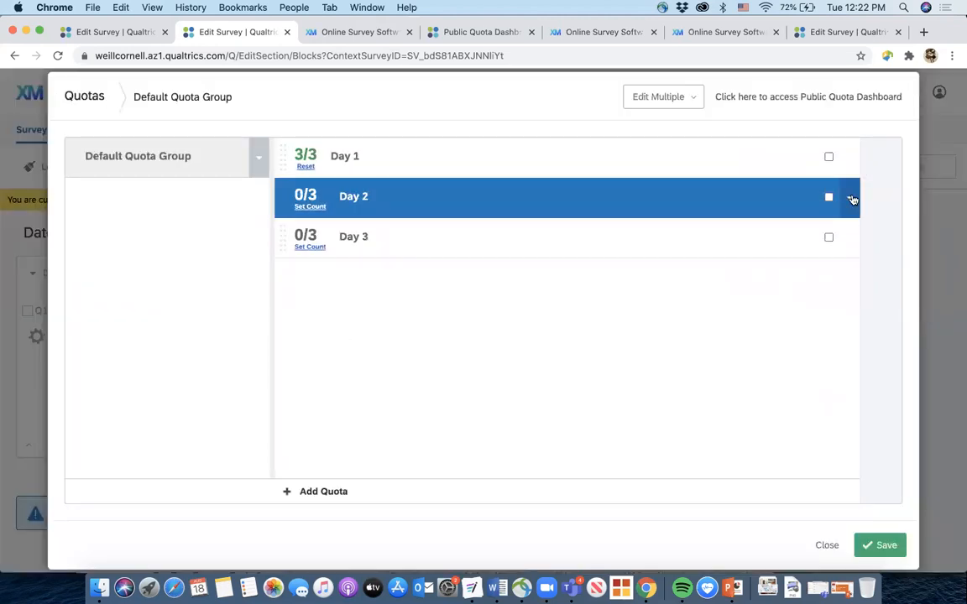
Delete the Day 1 quota from the Default Quota Group, confirming the deletion with the word "delete"
click(681, 166)
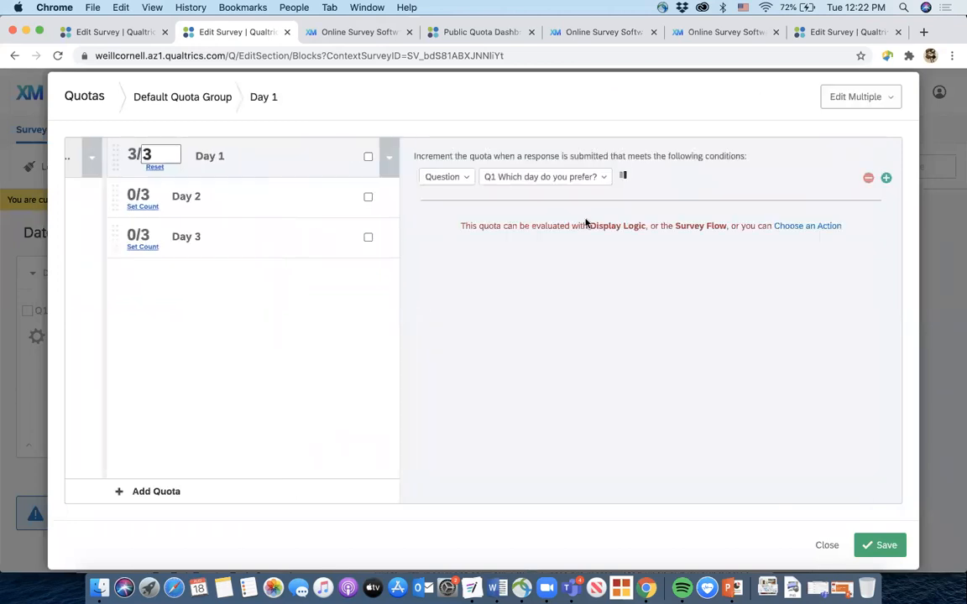
click(388, 158)
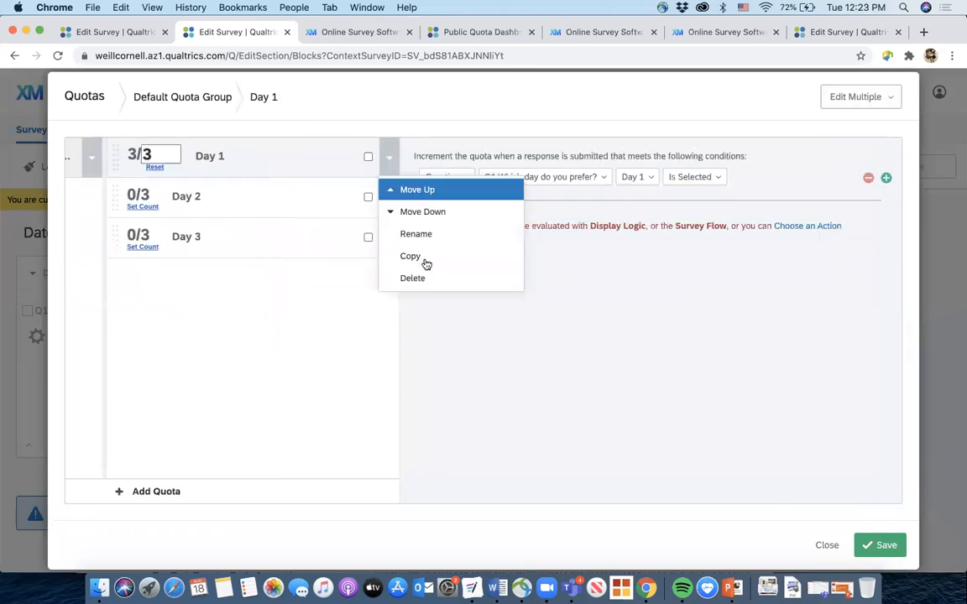
click(409, 278)
text(de;ete)
key(BackSpace)
key(BackSpace)
key(BackSpace)
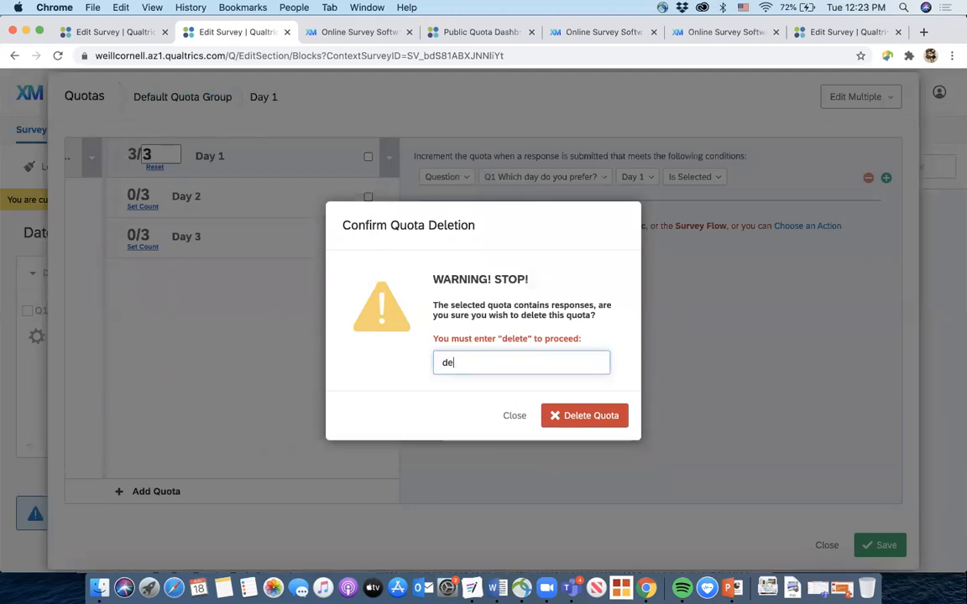
key(Return)
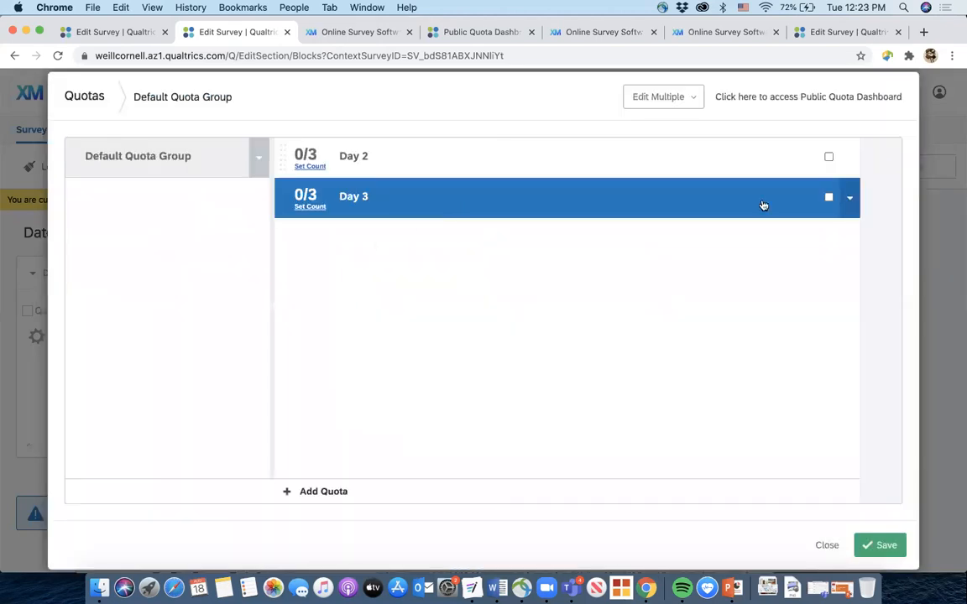
Delete the Day 2 and Day 3 quotas from the Default Quota Group
click(850, 157)
click(826, 278)
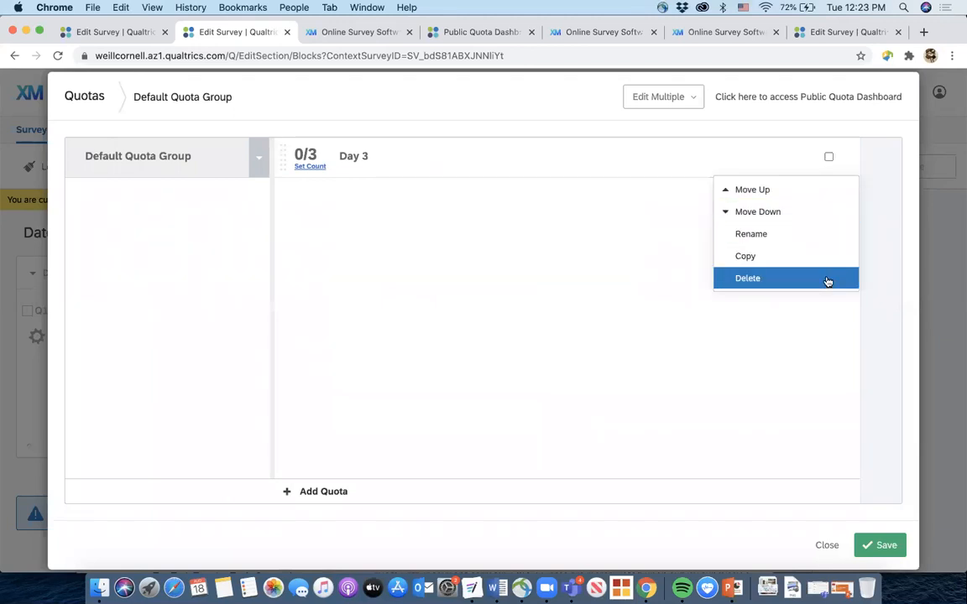
click(850, 157)
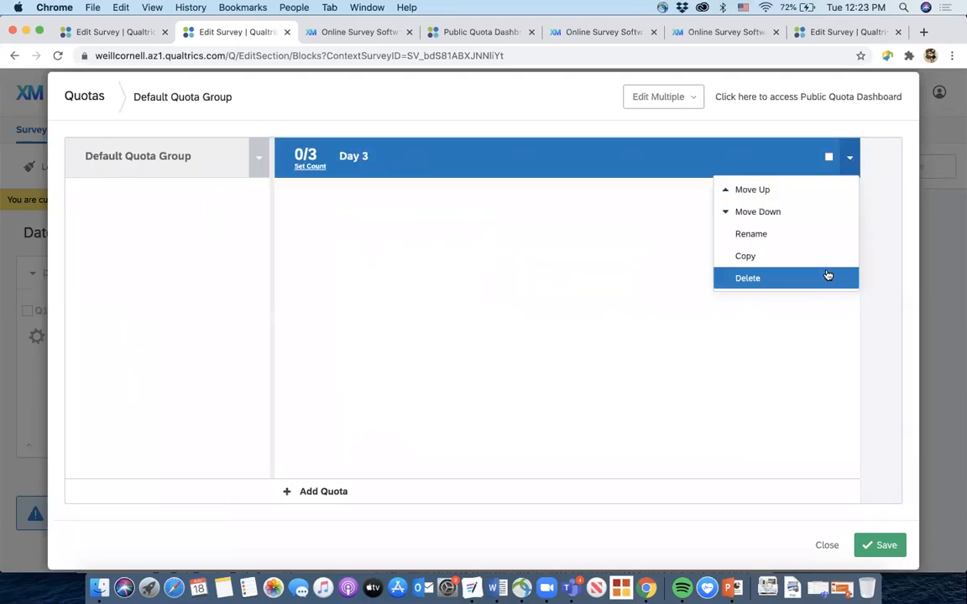
click(826, 277)
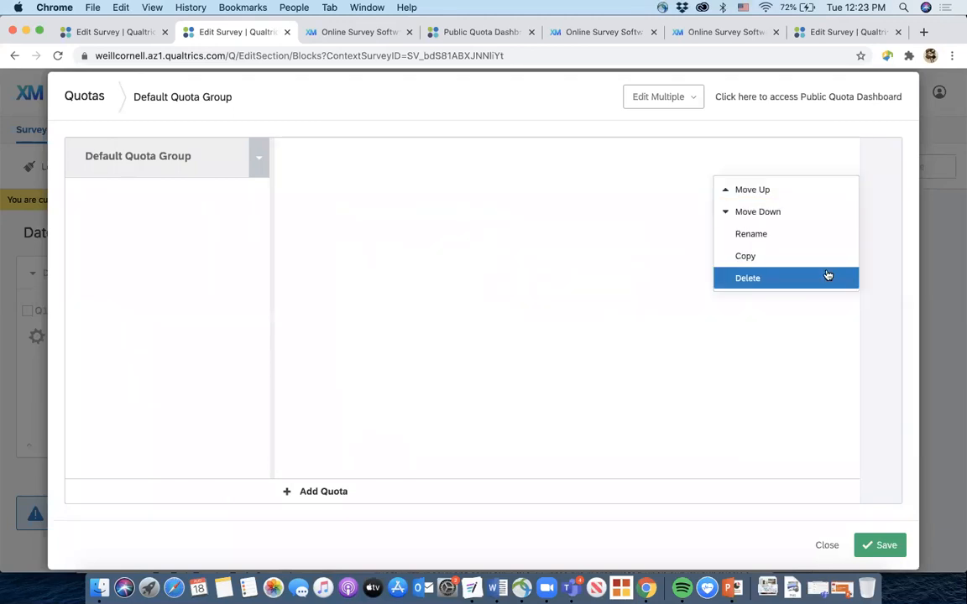
Add a quota to the Default Quota Group with a limit of 3 and name it Day 1
click(314, 493)
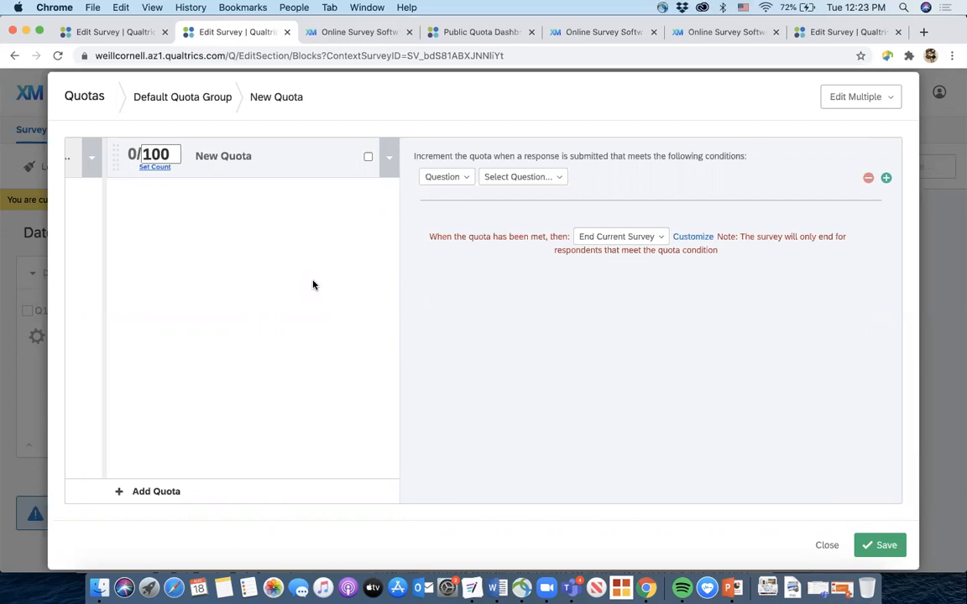
double_click(156, 154)
text(3)
click(225, 157)
text(Day 1)
click(210, 191)
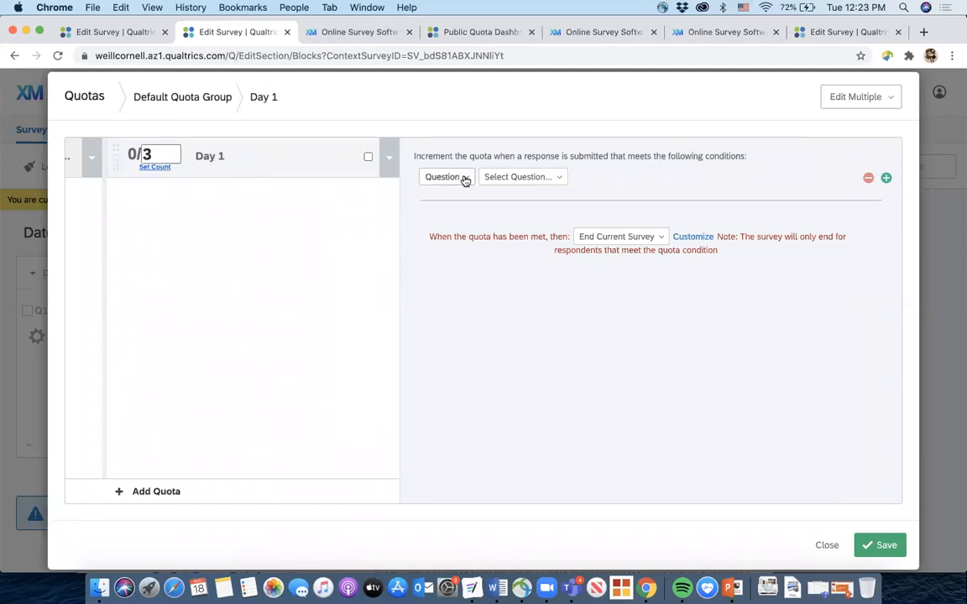
Count Day 1 quota responses when Q1 "Which day do you prefer?" has Day 1 selected, with the action None (For Skip Logic or Survey Flow)
click(512, 181)
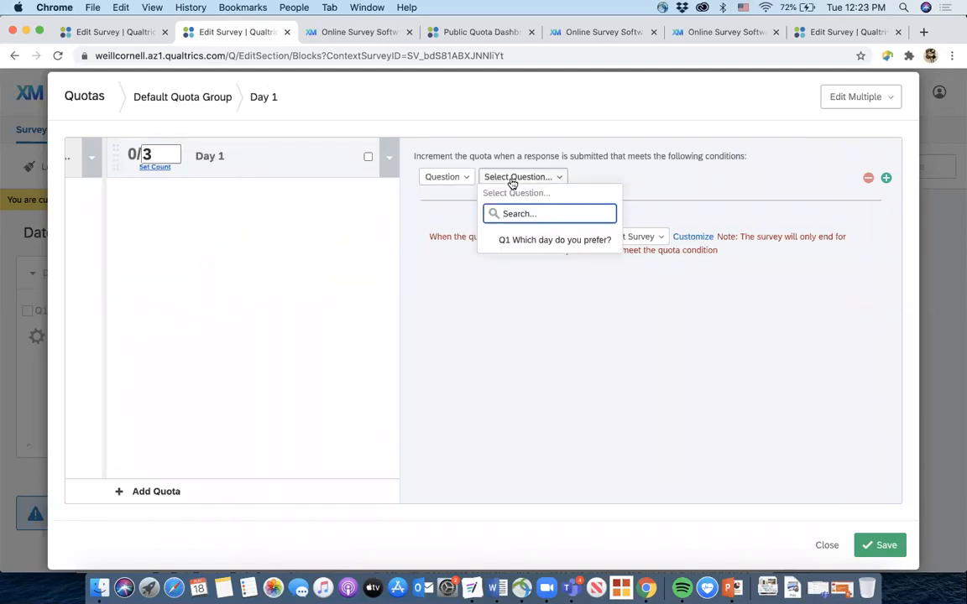
click(539, 243)
click(684, 177)
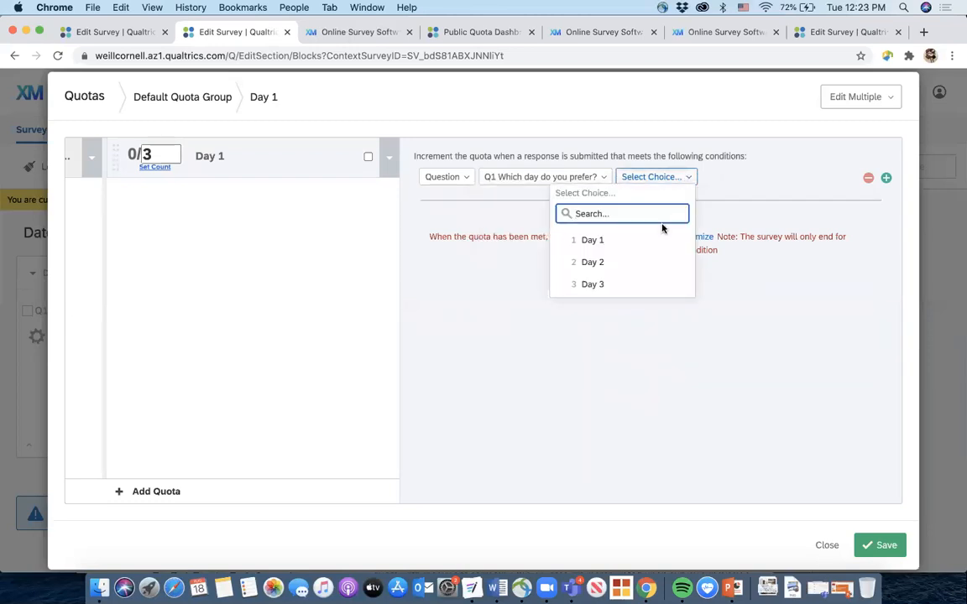
click(662, 243)
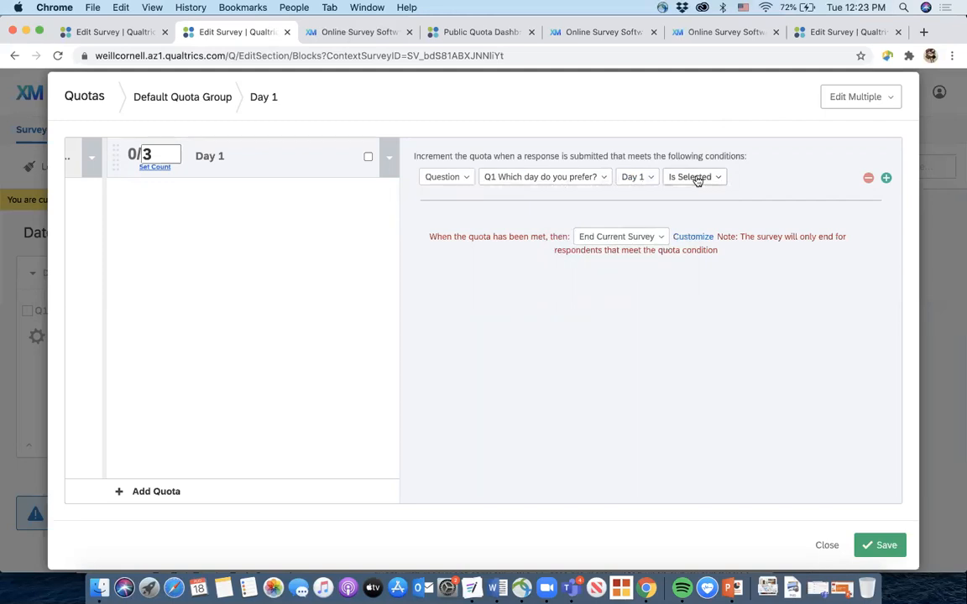
click(622, 239)
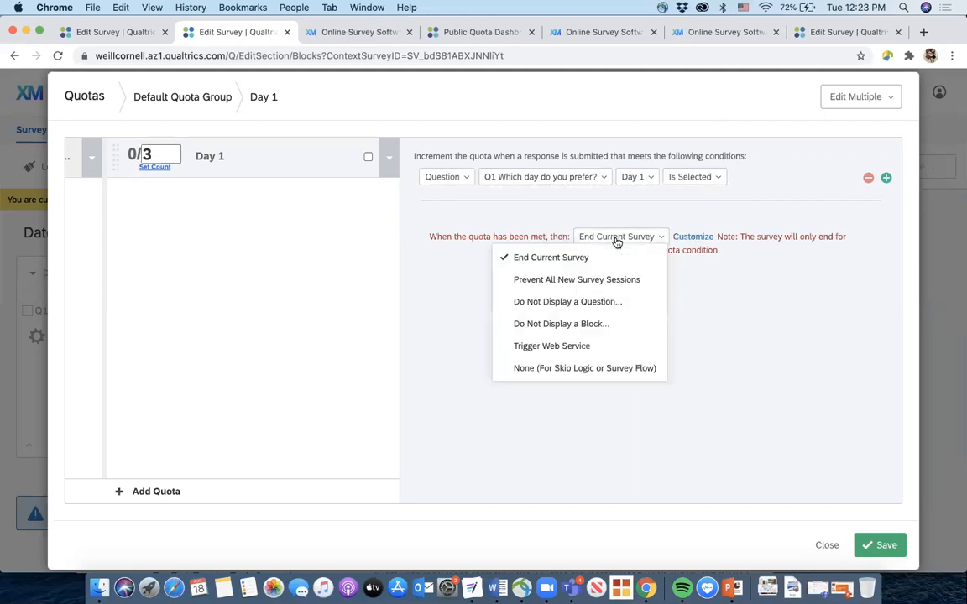
click(600, 375)
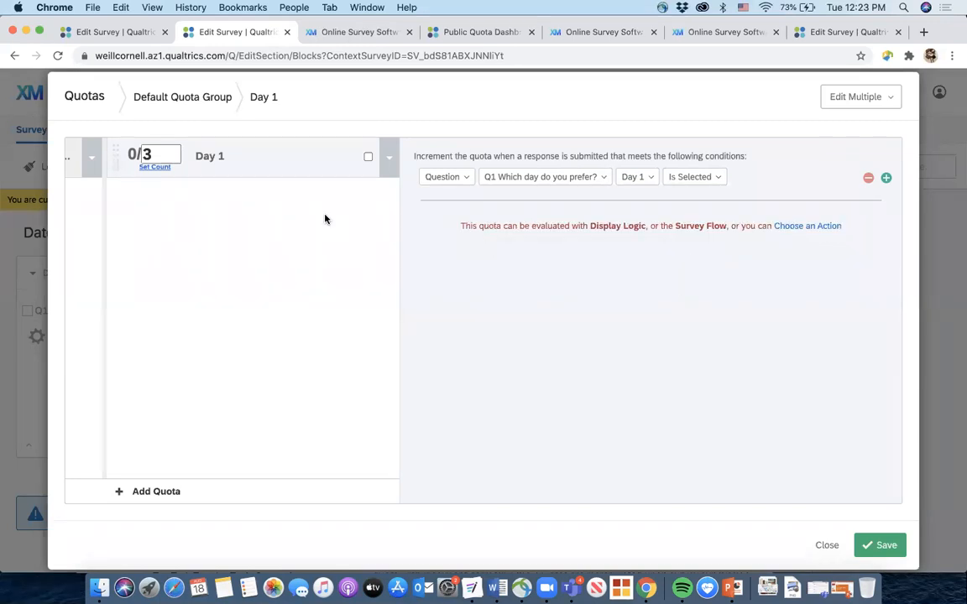
Add a second quota named Day 2 with a limit of 3
click(146, 493)
click(214, 198)
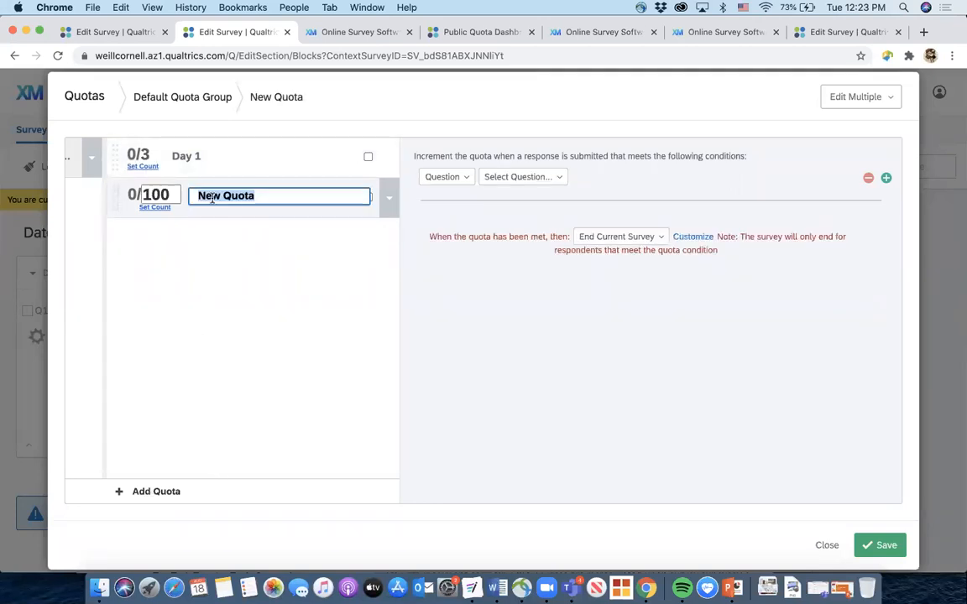
text(Day 2)
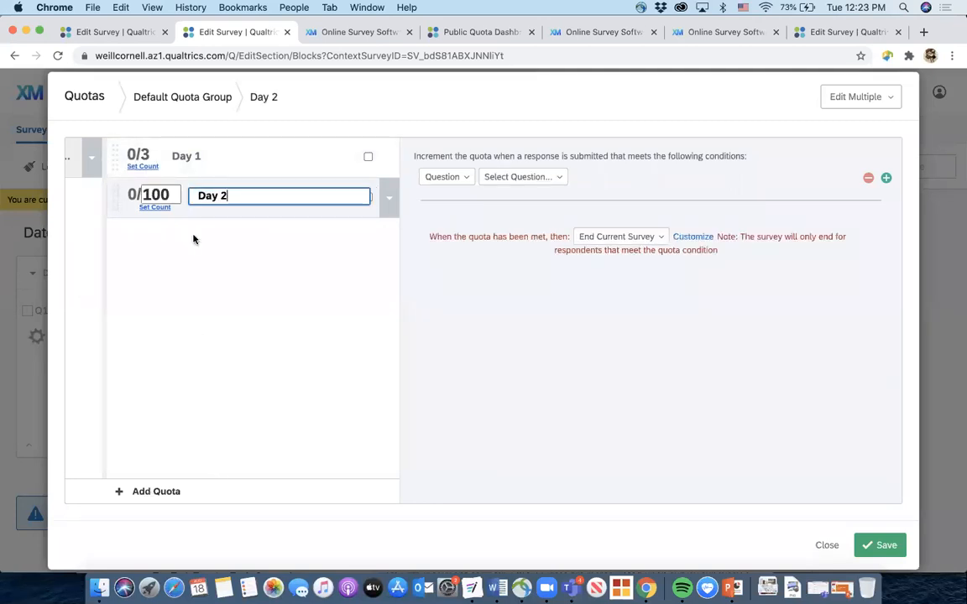
click(157, 191)
text(3)
Set the Day 2 quota's condition to Q1 Day 2 Is Selected and its action to None (For Skip Logic or Survey Flow)
click(518, 177)
click(521, 240)
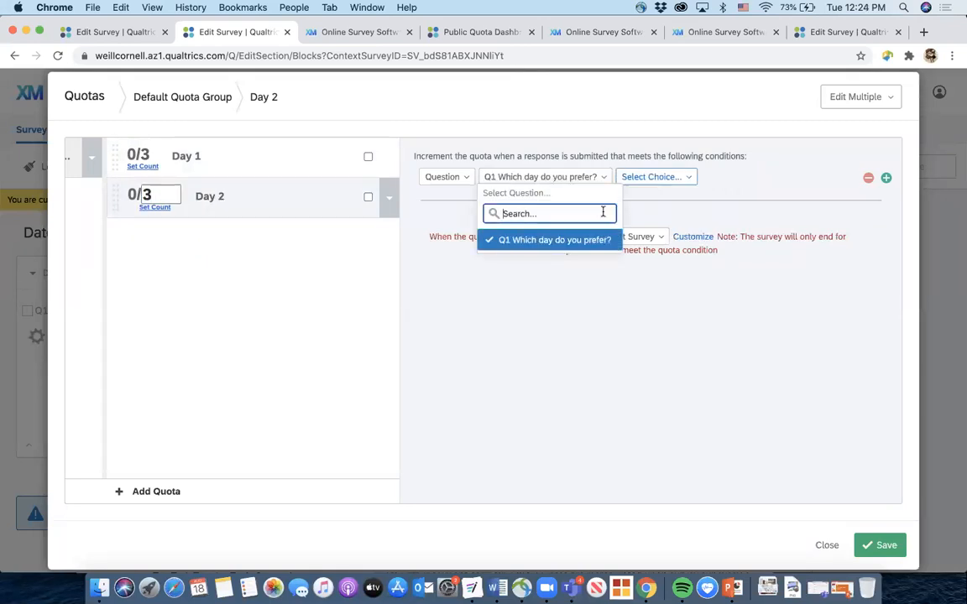
click(659, 179)
click(651, 262)
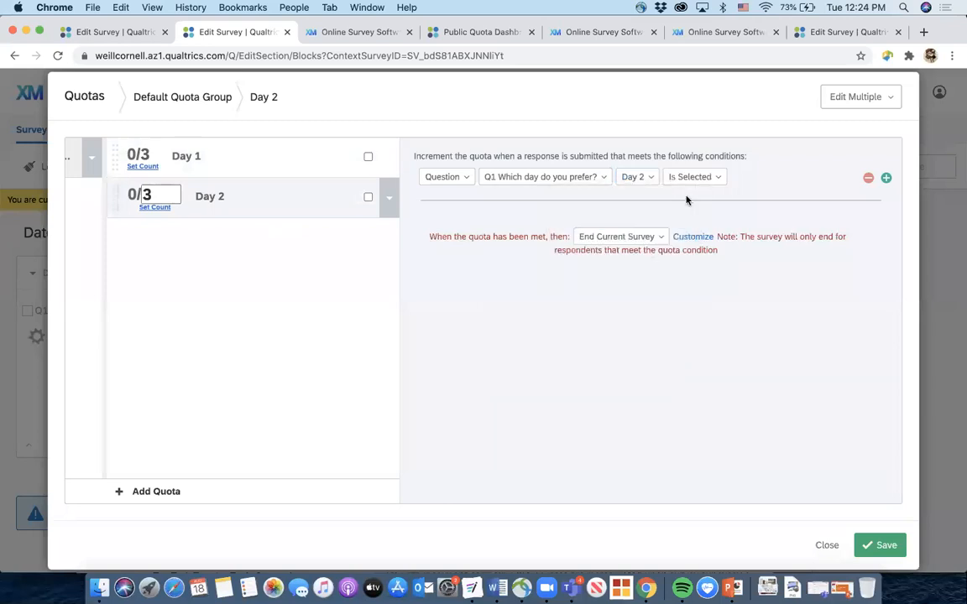
click(620, 238)
click(570, 368)
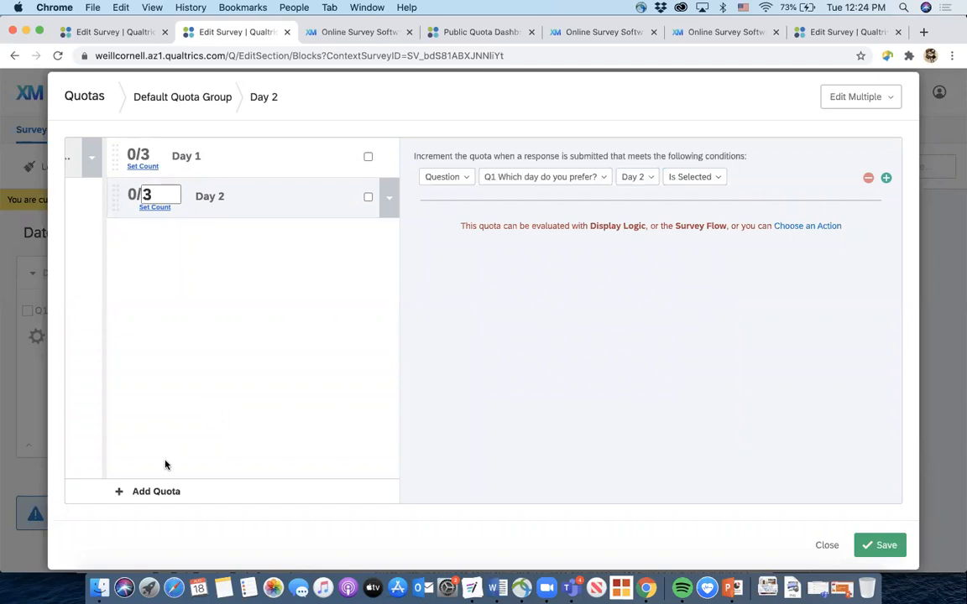
Add a third quota with a limit of 3 and name it Day 3
click(156, 492)
click(163, 235)
text(3)
click(210, 238)
text(Day 3)
click(210, 263)
Set the Day 3 quota's condition to Q1 Day 3 Is Selected, choose None (For Skip Logic or Survey Flow) as its action, and save the quotas
click(520, 176)
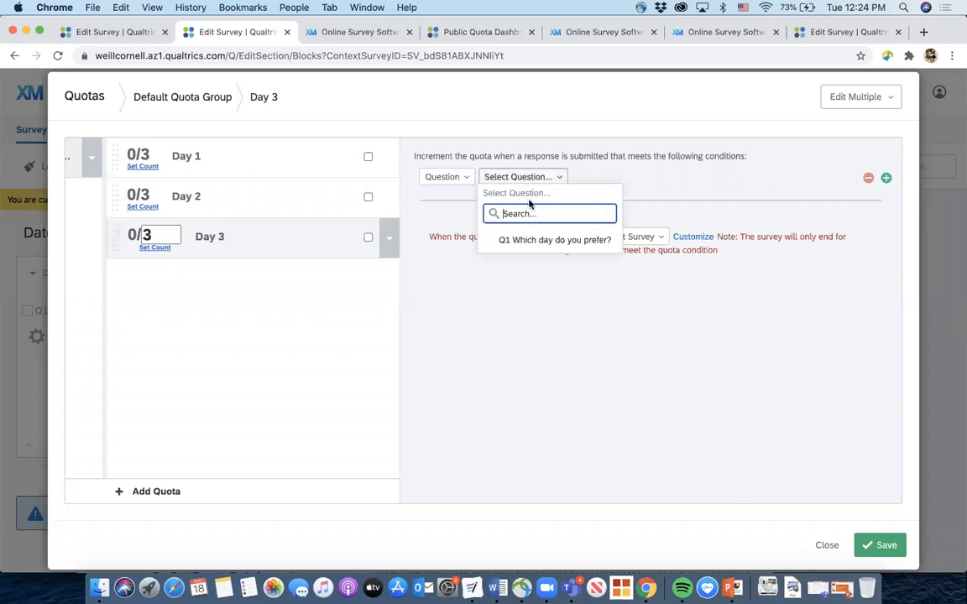
click(541, 241)
click(653, 177)
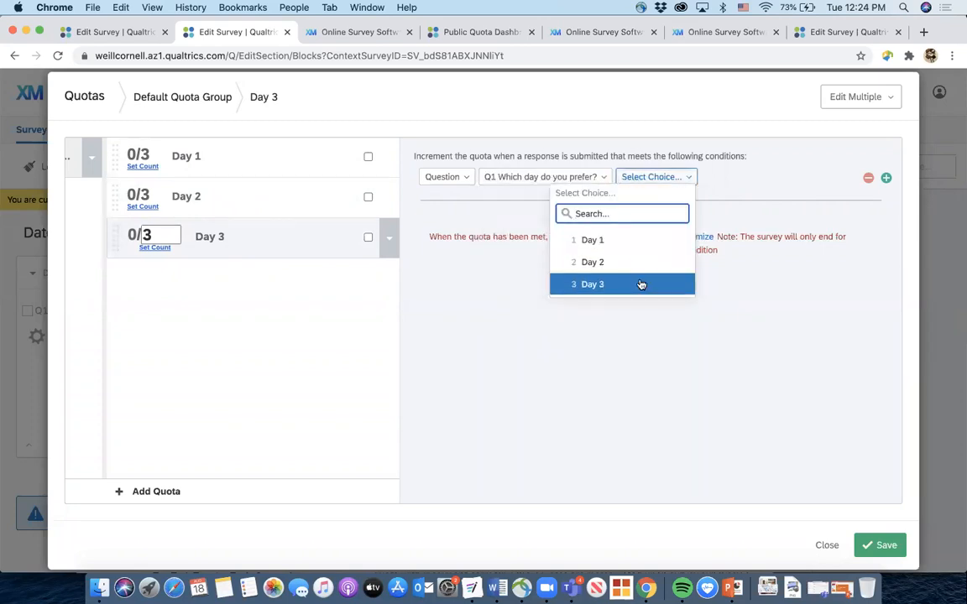
click(641, 284)
click(641, 238)
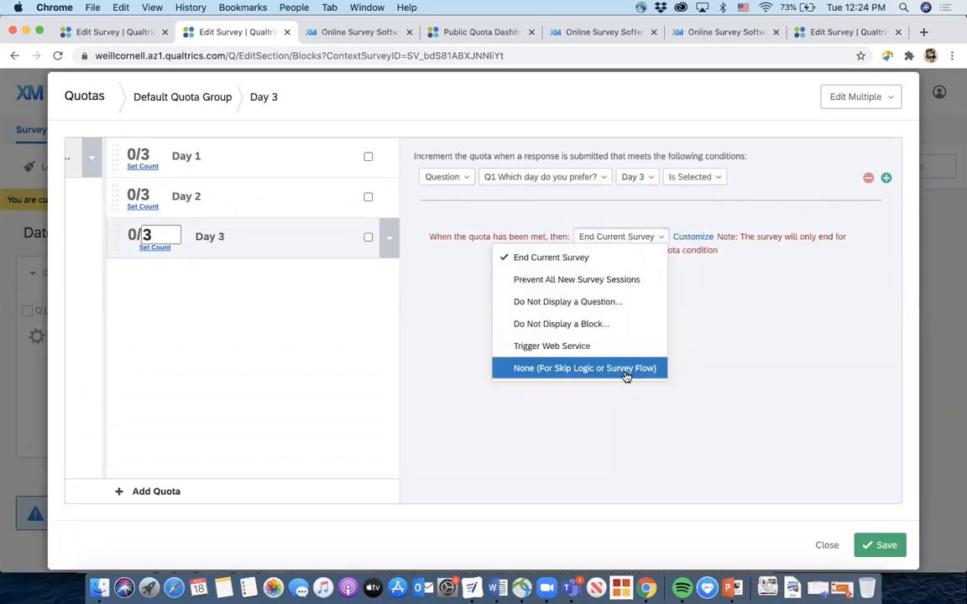
click(626, 369)
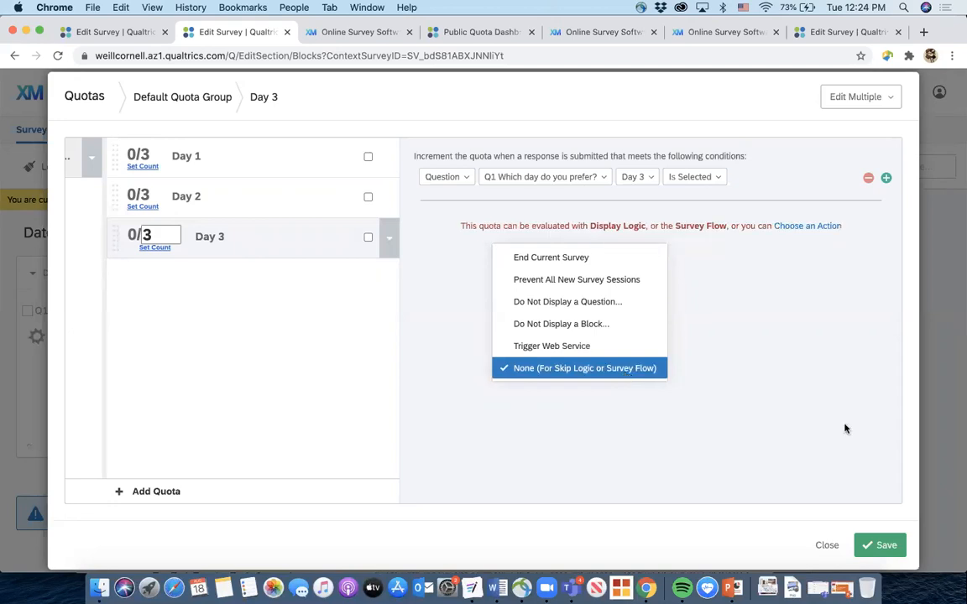
click(883, 547)
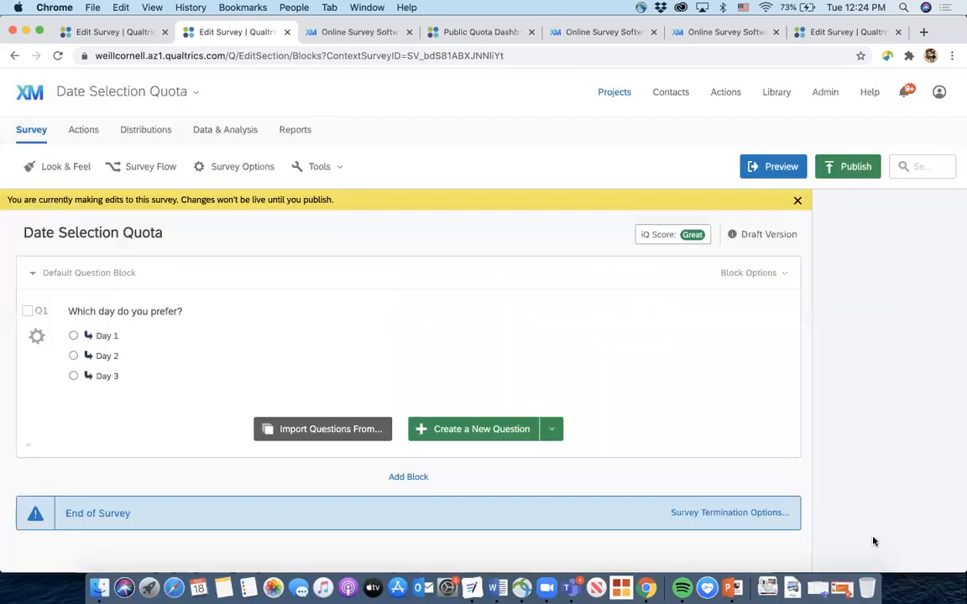
Remove the existing display logic from the Day 1 choice of the "Which day do you prefer?" question
click(100, 336)
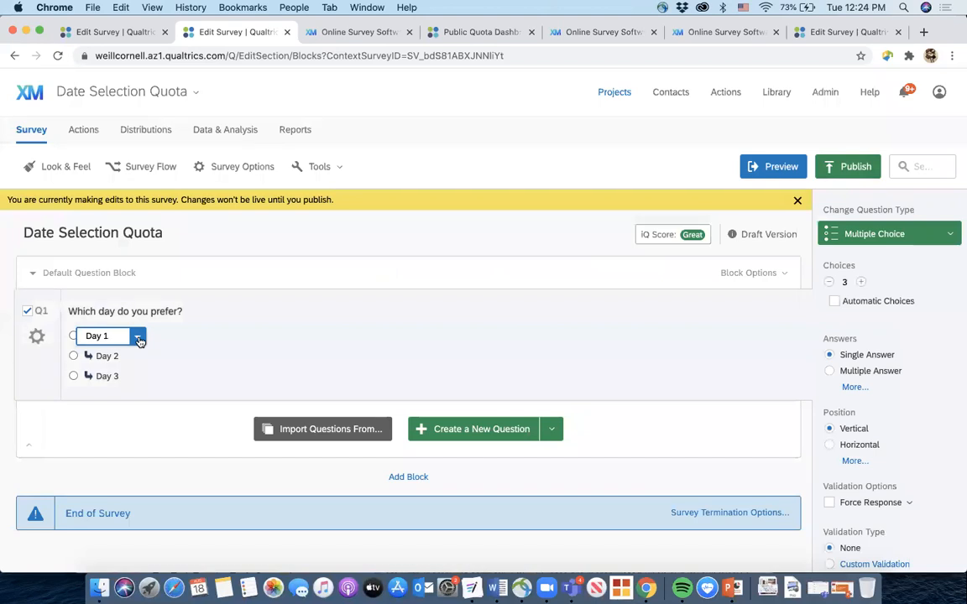
click(138, 337)
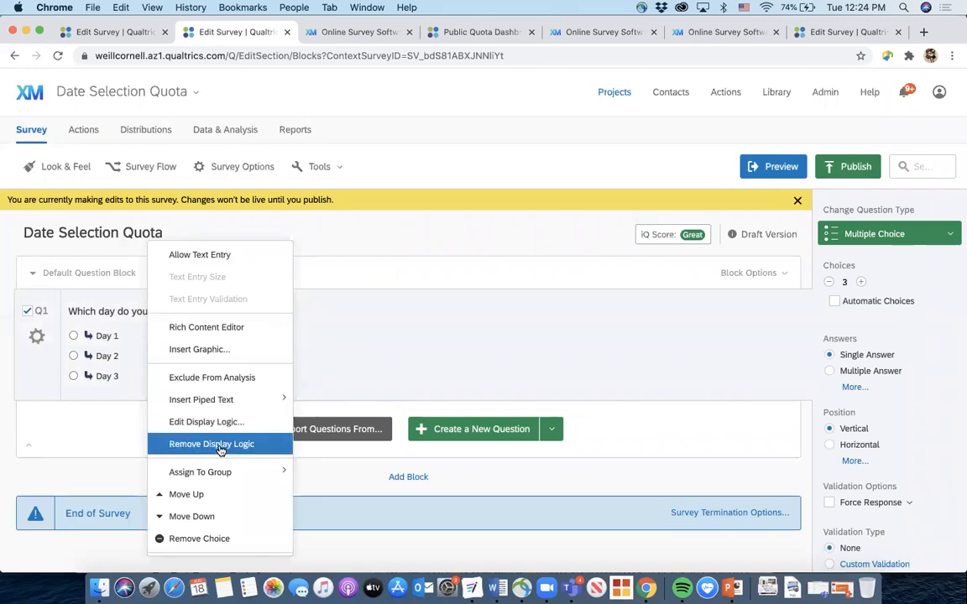
click(220, 444)
Add display logic to the Day 1 choice so it shows only if Quota Day 1 Has Not Been Met, and save it
click(127, 336)
click(137, 337)
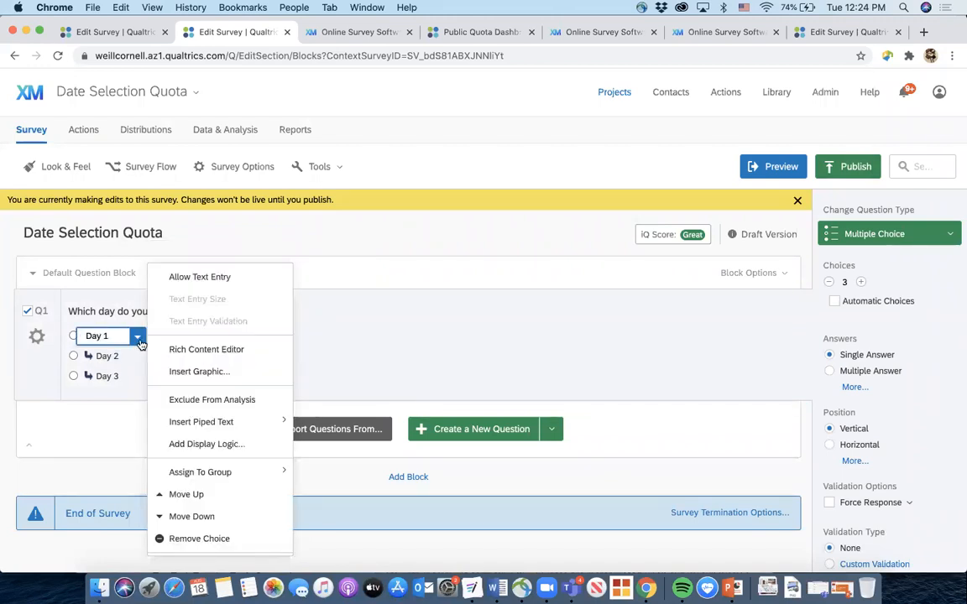
click(208, 444)
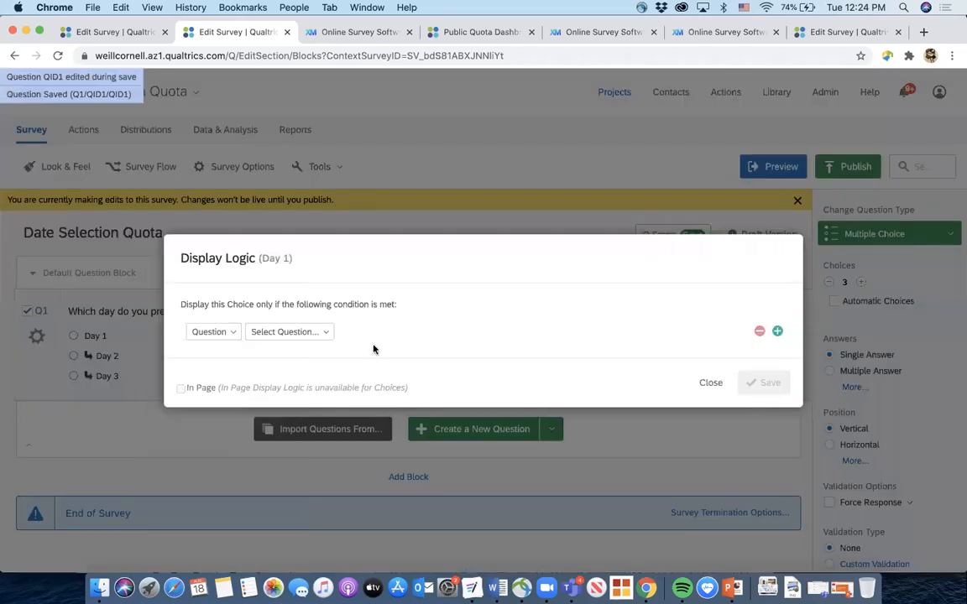
click(275, 339)
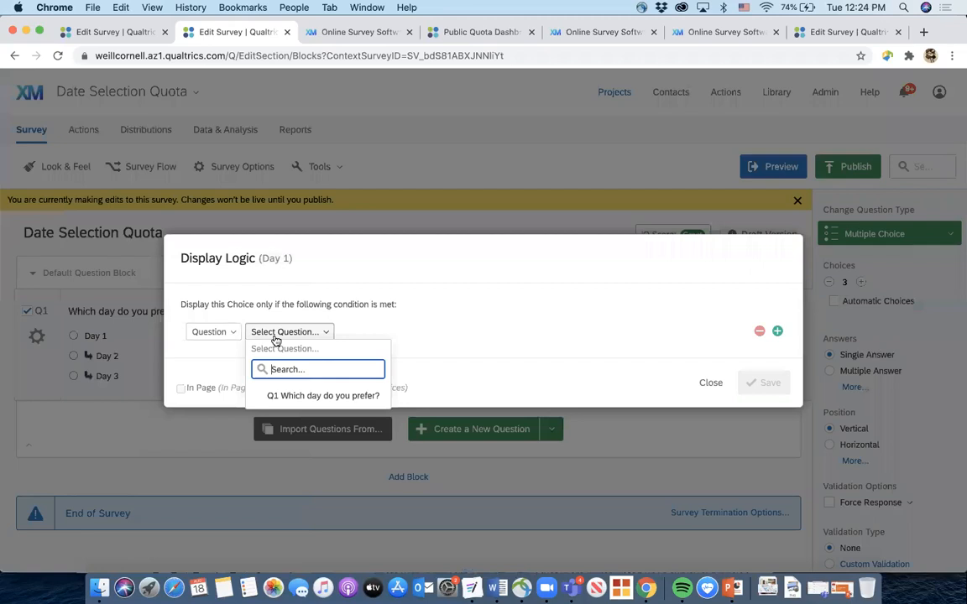
click(210, 331)
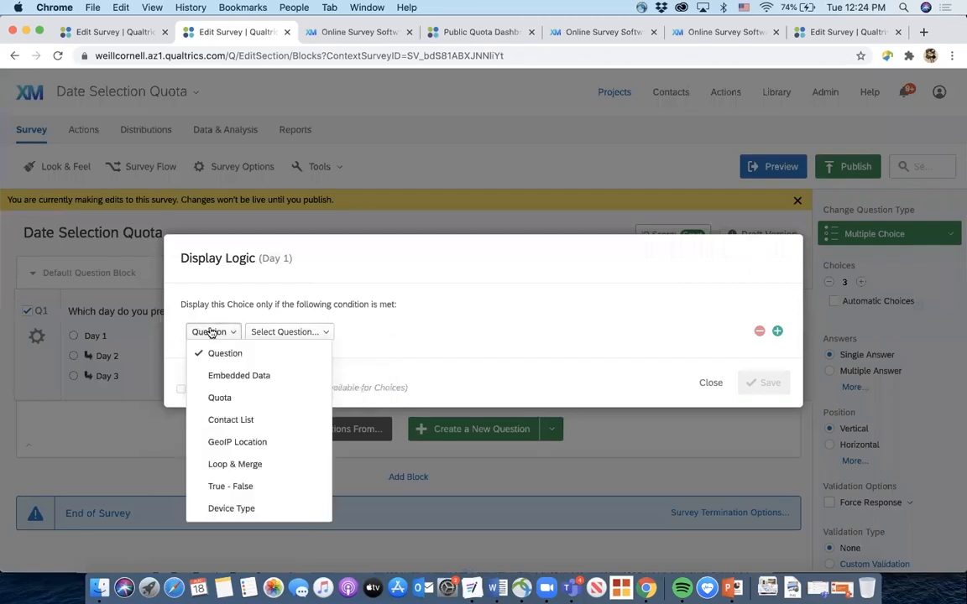
click(216, 400)
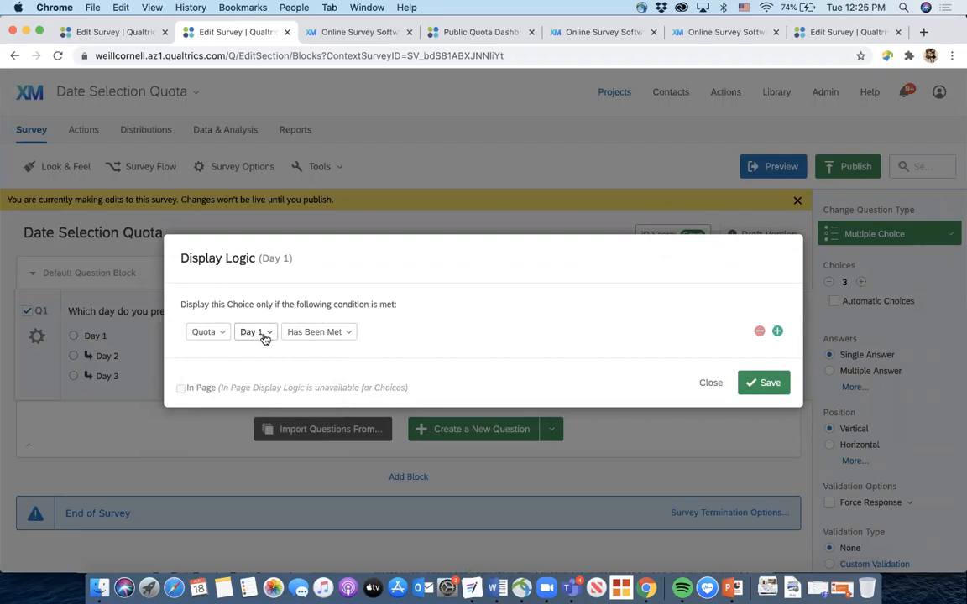
click(316, 332)
click(333, 374)
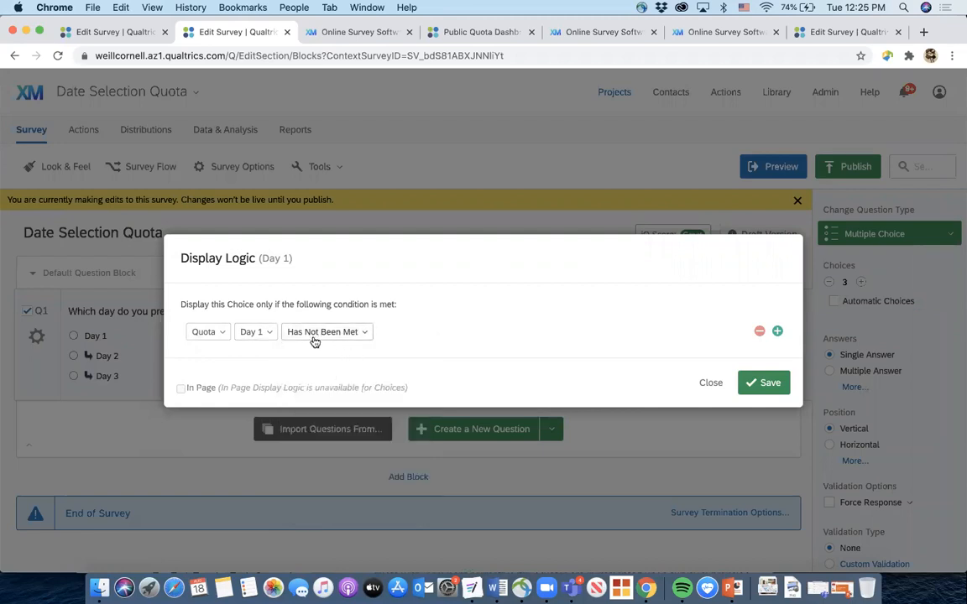
drag(188, 258, 314, 264)
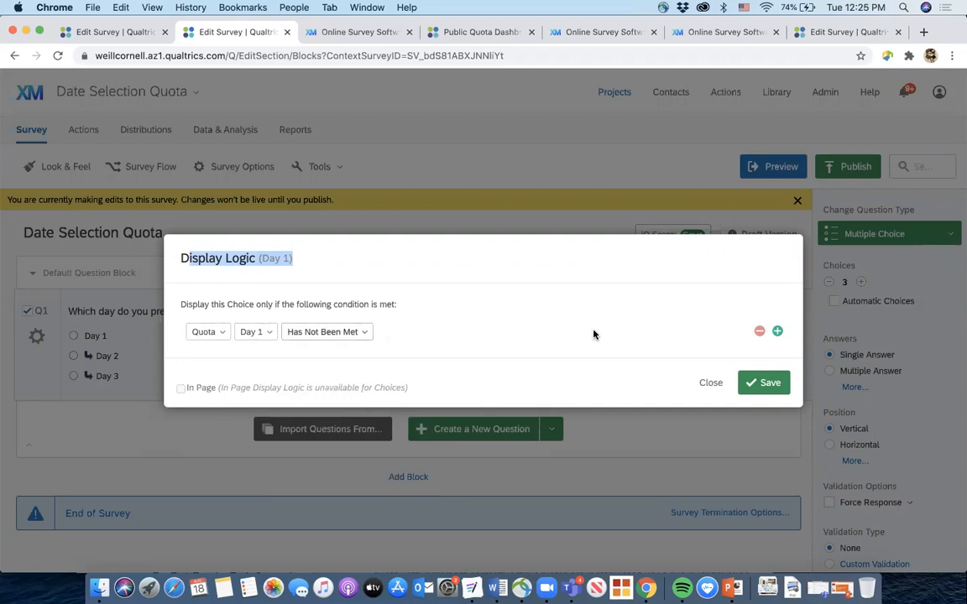
click(761, 383)
Edit the Day 2 choice's display logic so its condition refers to Quota Day 2, and save it
click(105, 355)
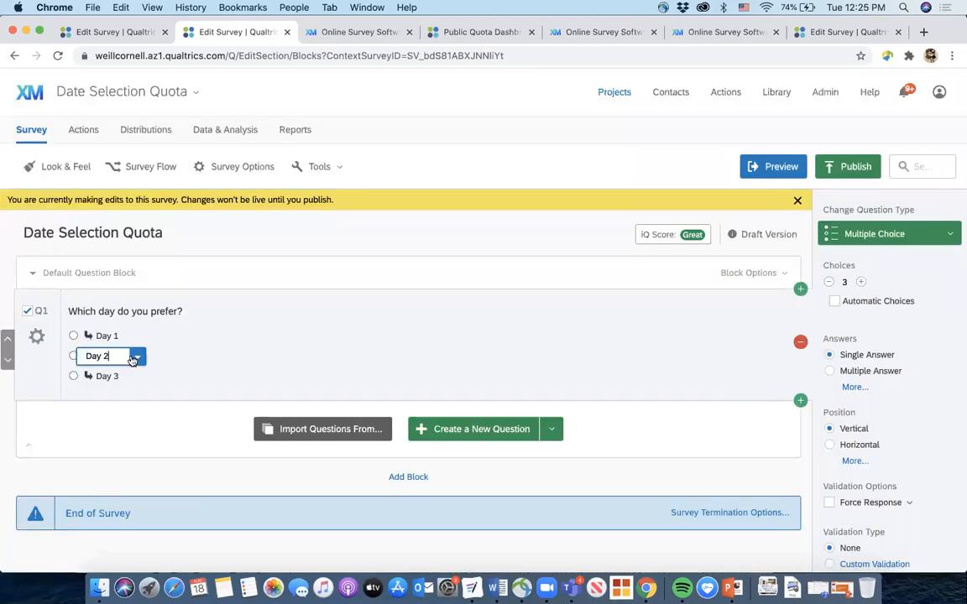
click(137, 356)
click(201, 422)
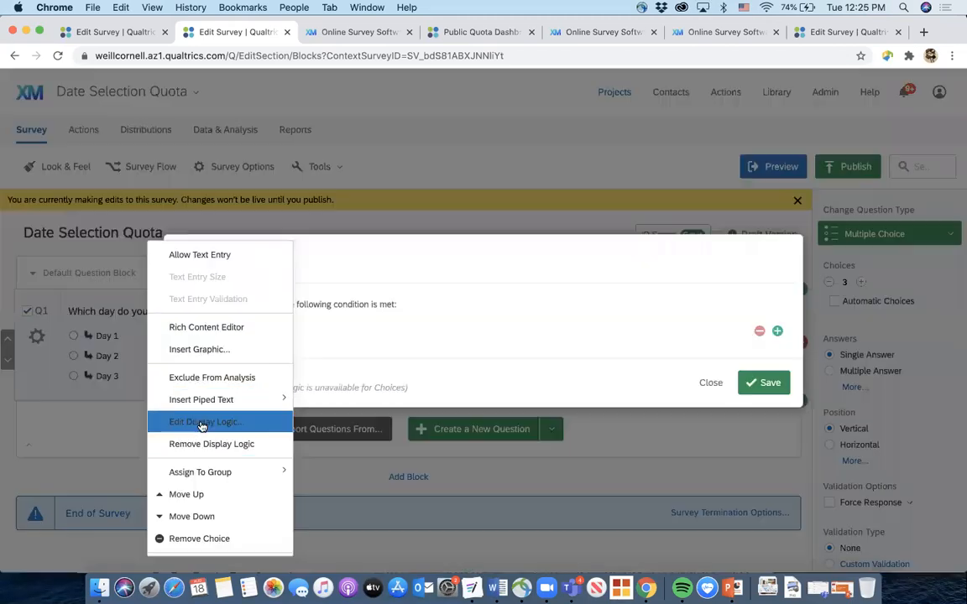
click(261, 334)
click(277, 370)
click(753, 383)
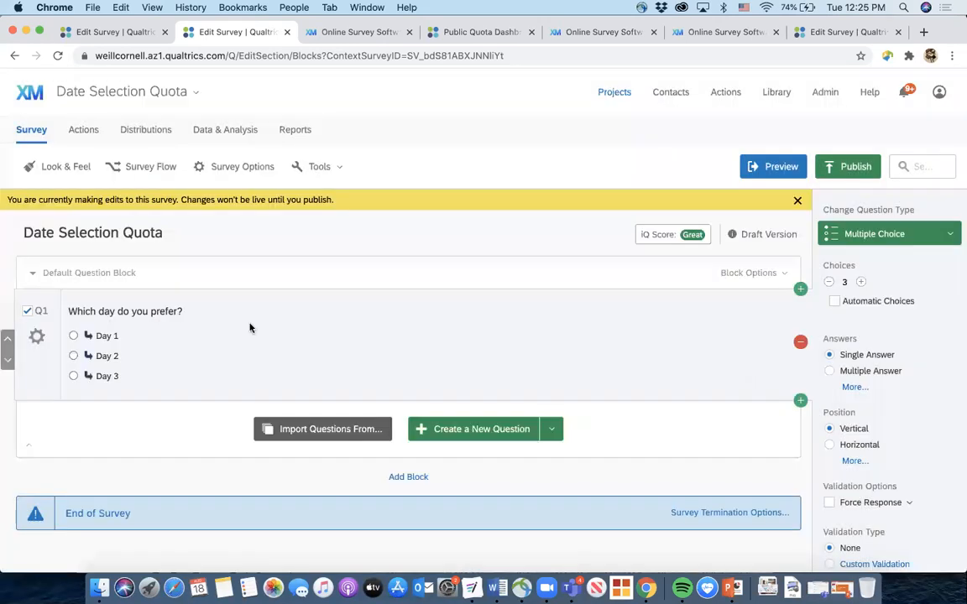
Point the Day 3 choice's display logic at Quota Day 3 and save it
click(105, 376)
click(137, 376)
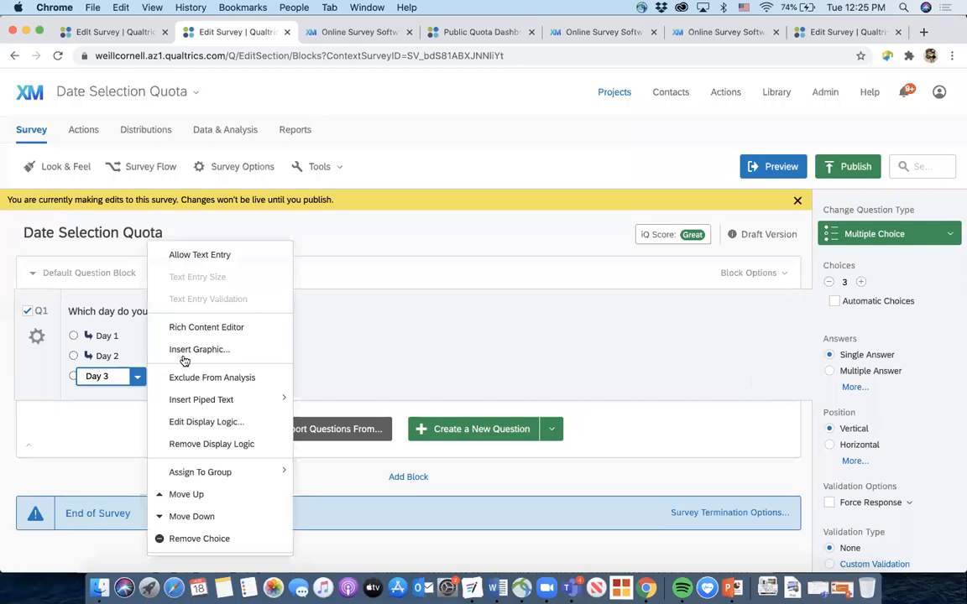
click(194, 423)
click(270, 332)
click(266, 397)
click(710, 383)
Check the display logic condition of the Day 1 choice
click(124, 335)
click(137, 336)
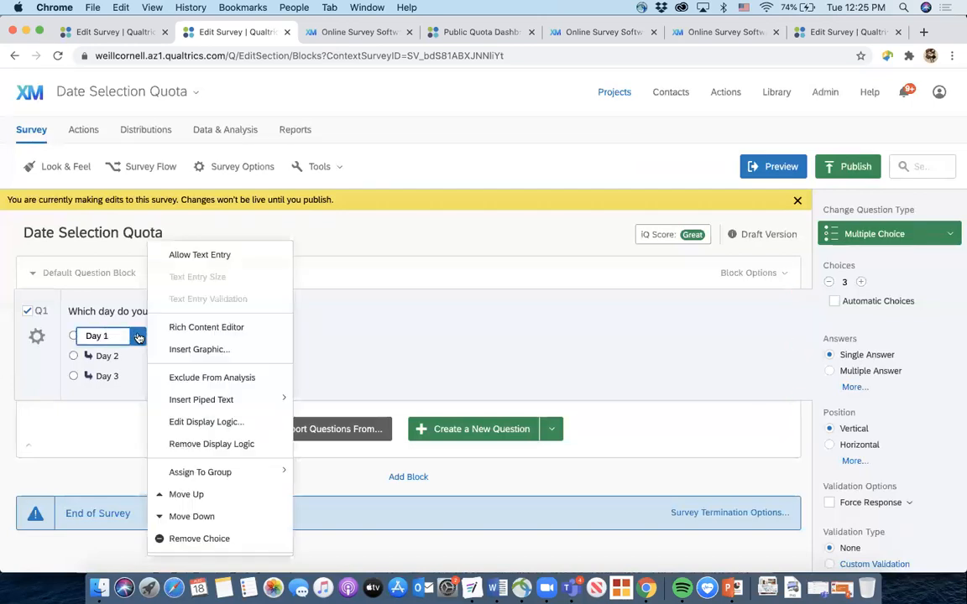
click(201, 422)
click(706, 391)
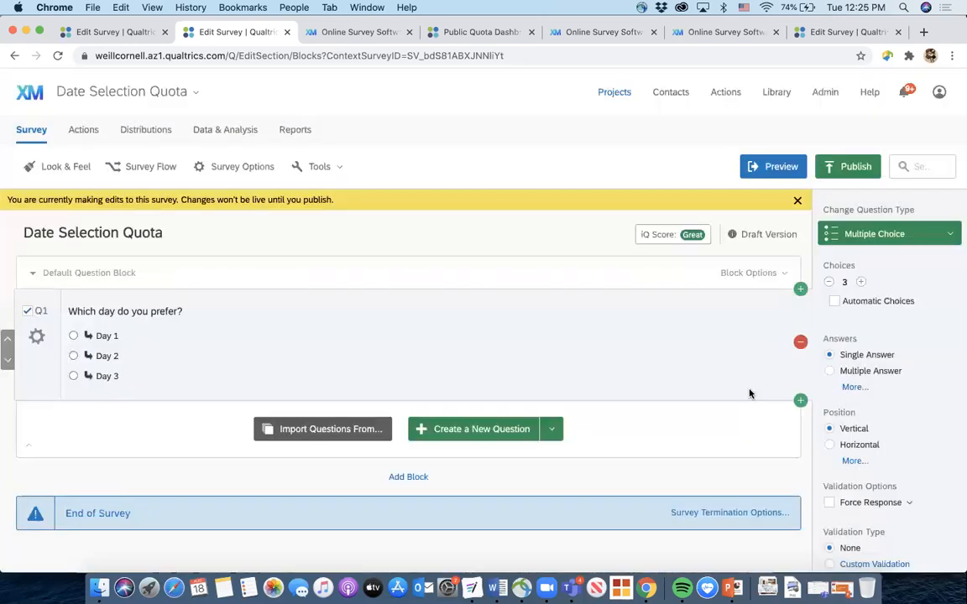
Publish the survey and open it through its anonymous link to check which day choices are displayed
click(850, 171)
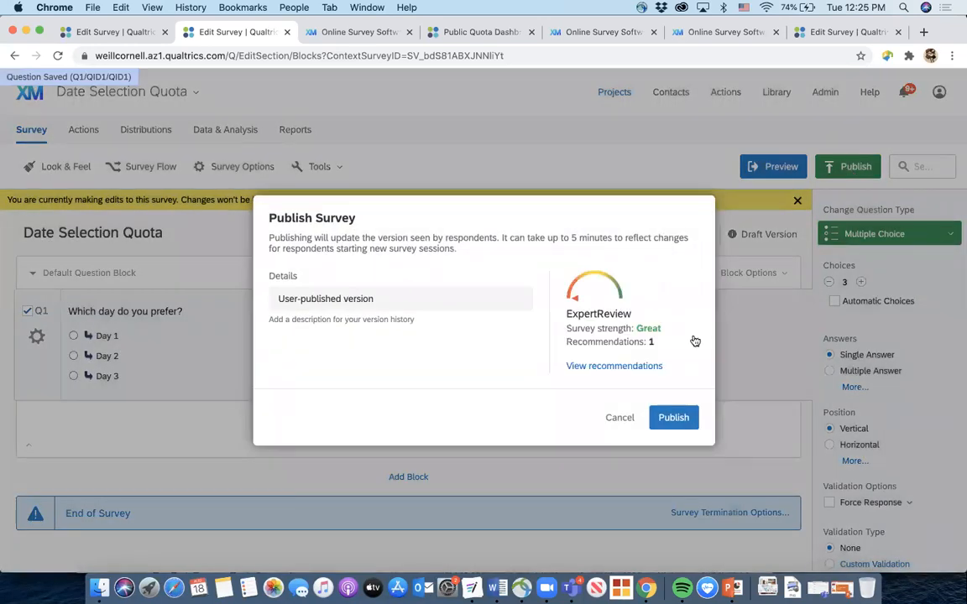
click(671, 417)
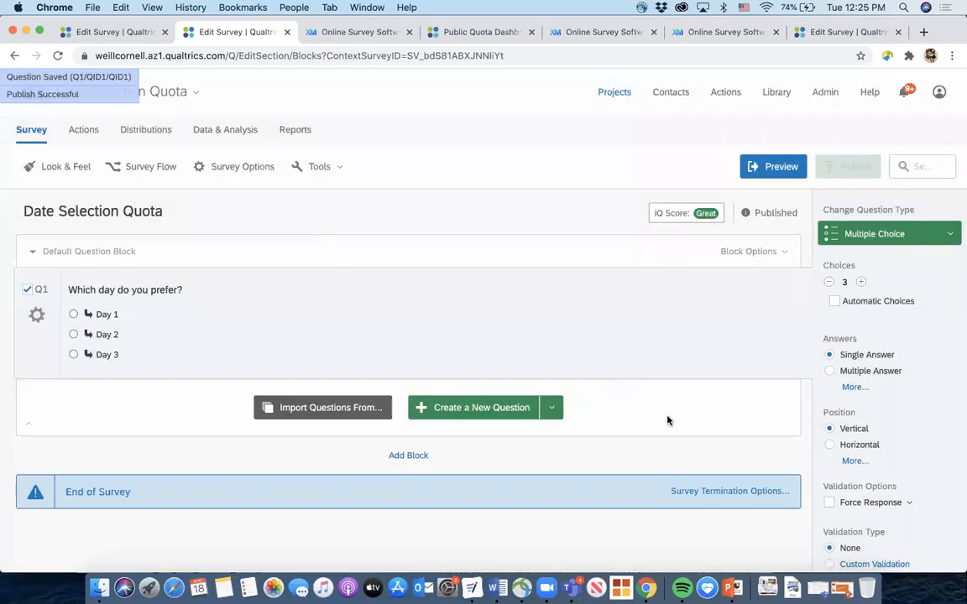
click(143, 131)
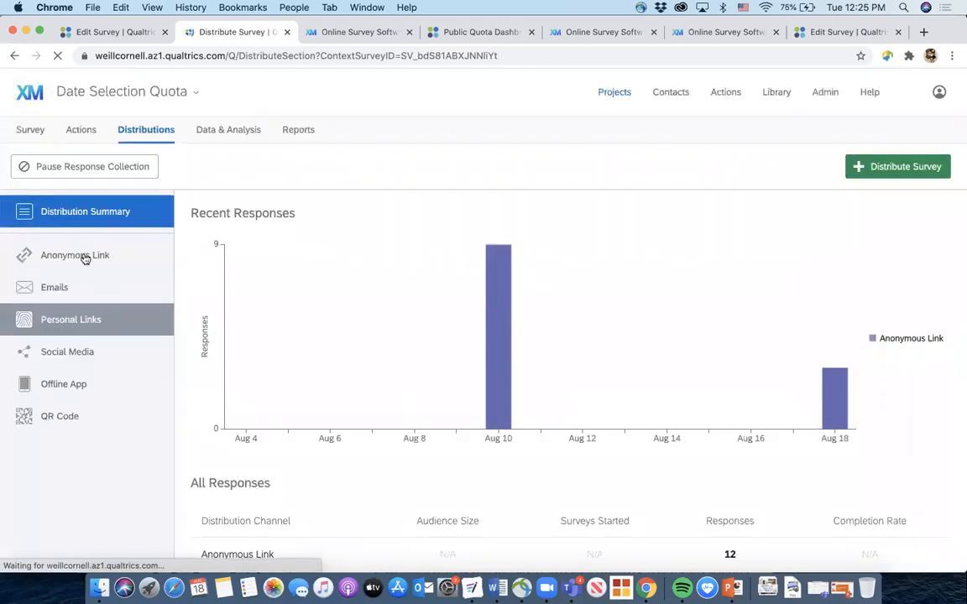
click(85, 259)
click(470, 315)
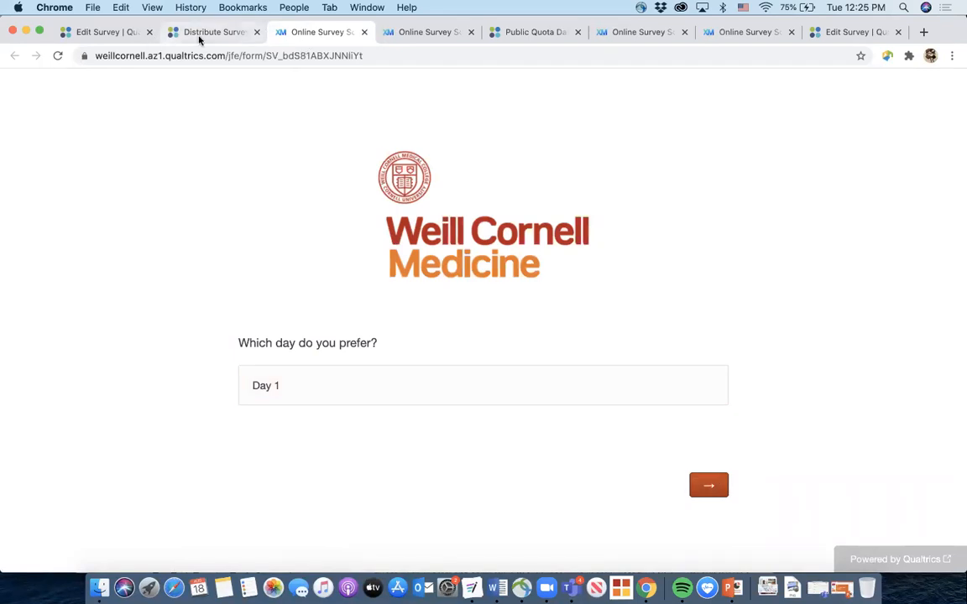
Return to the survey editor and change the Day 2 choice's display logic to Quota Day 2 Has Not Been Met, saving it
click(223, 32)
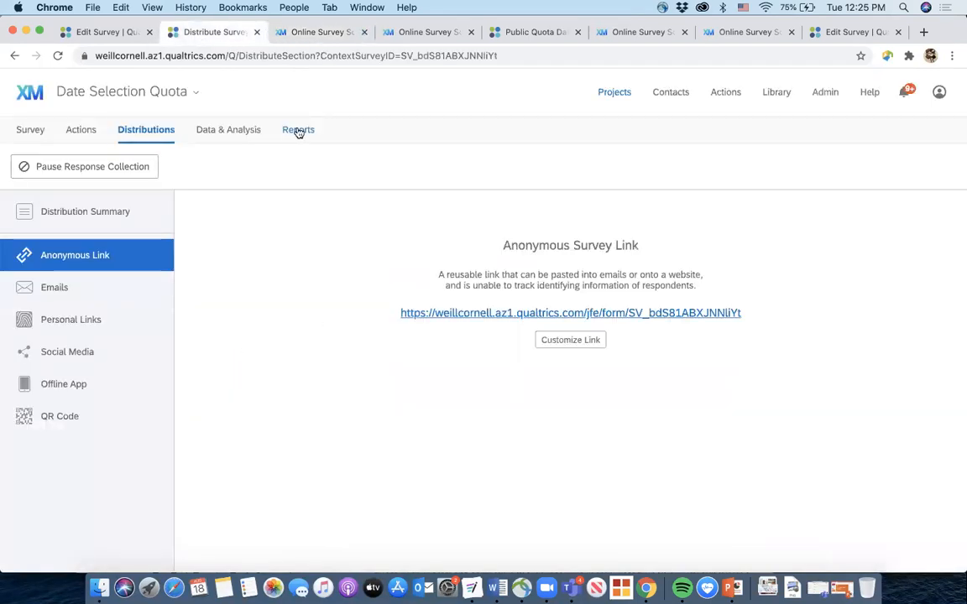
click(11, 127)
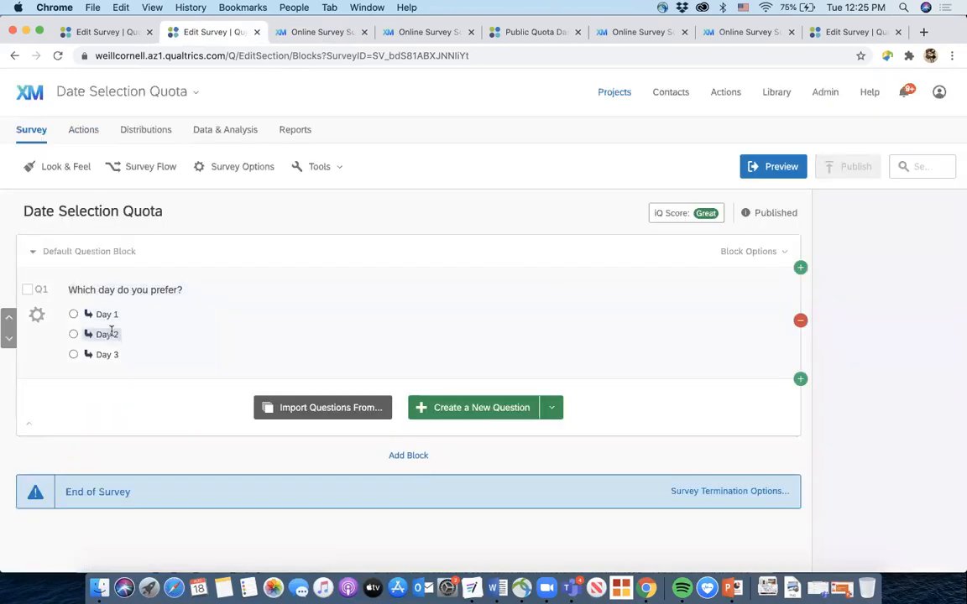
click(111, 333)
click(137, 334)
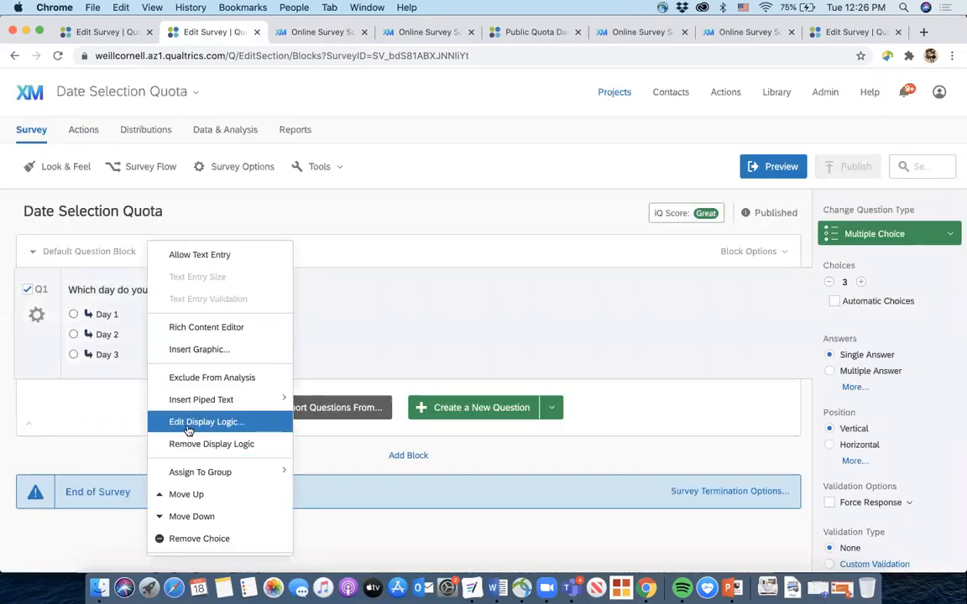
click(189, 422)
click(336, 332)
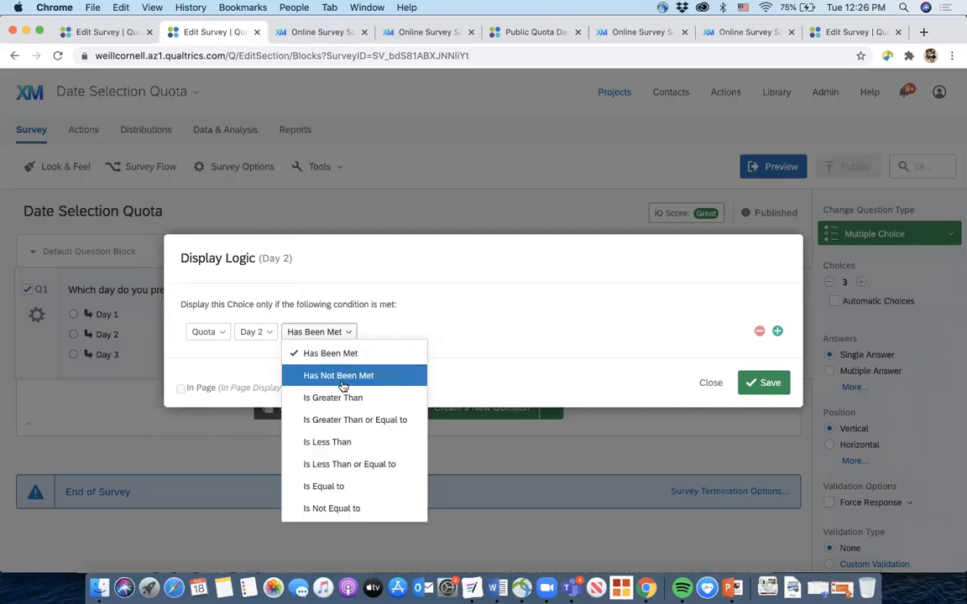
click(343, 385)
click(763, 382)
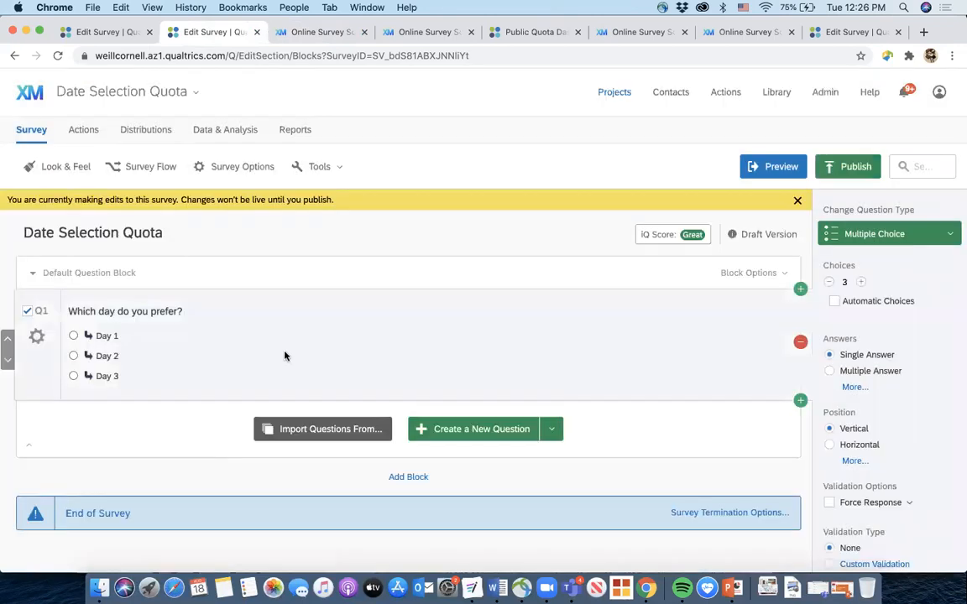
Change the Day 3 choice's display logic to Quota Day 3 Has Not Been Met and save it
click(107, 376)
click(137, 376)
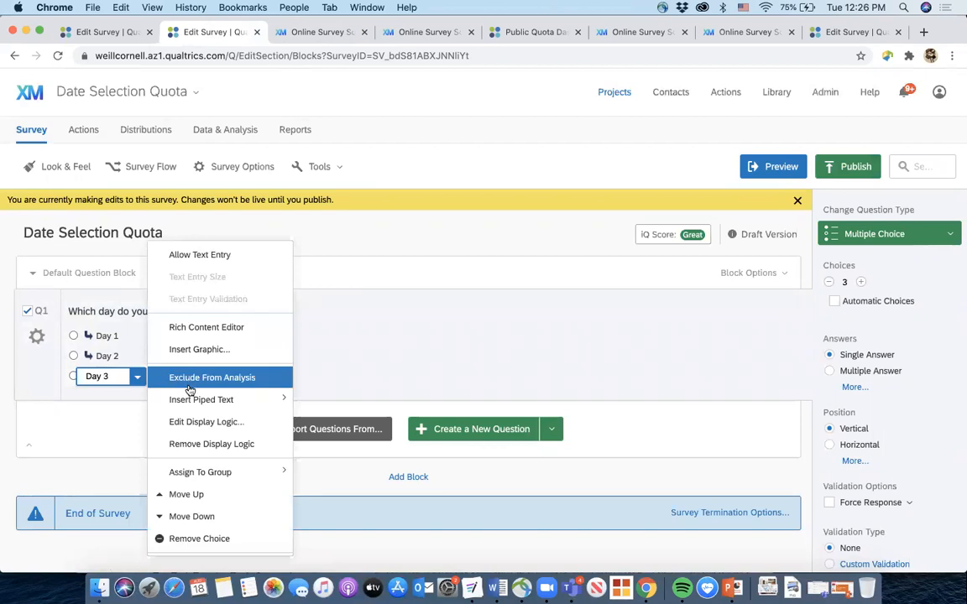
click(193, 422)
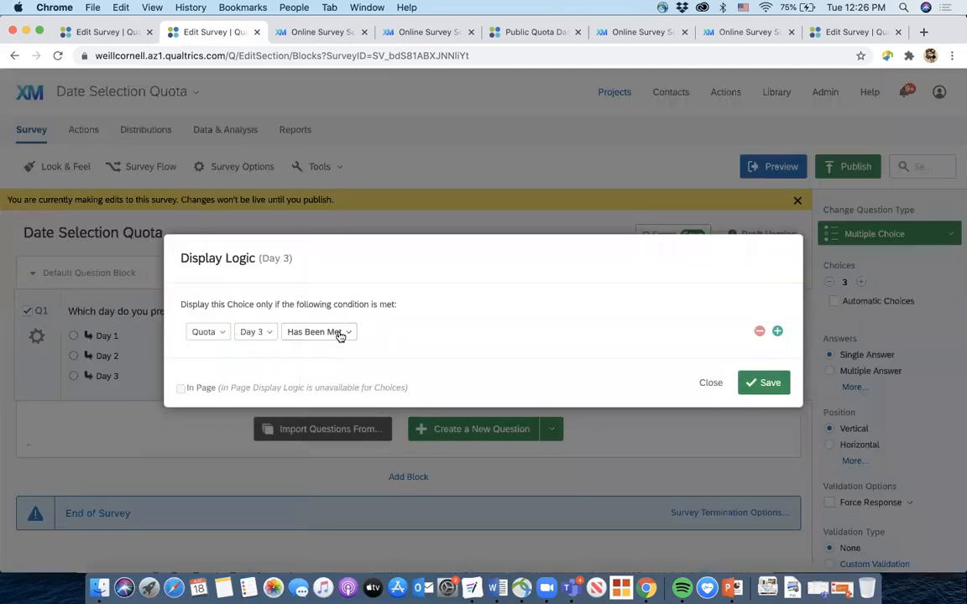
click(339, 334)
click(356, 375)
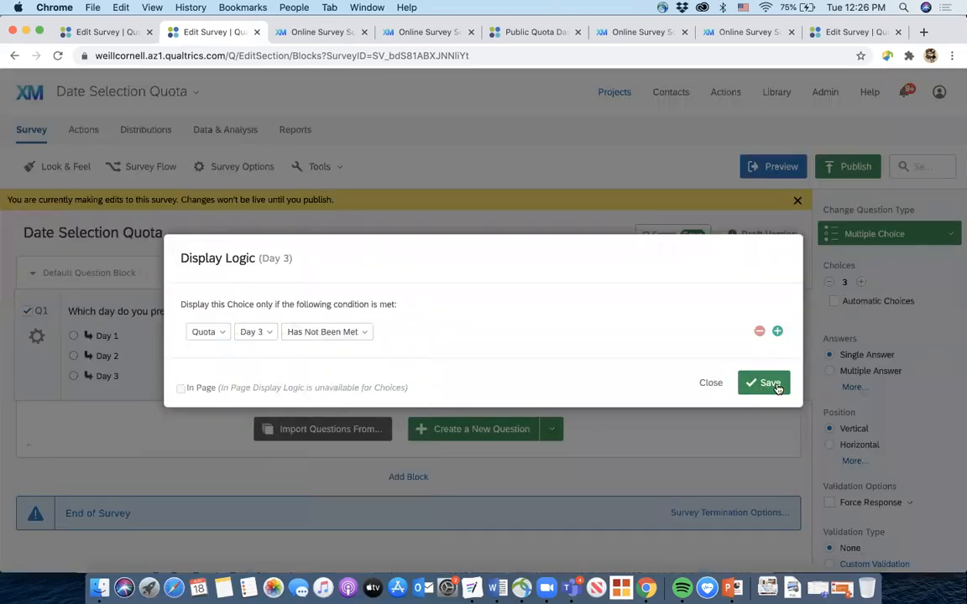
click(768, 383)
Publish the corrected display logic and open the live survey from the anonymous link
click(849, 167)
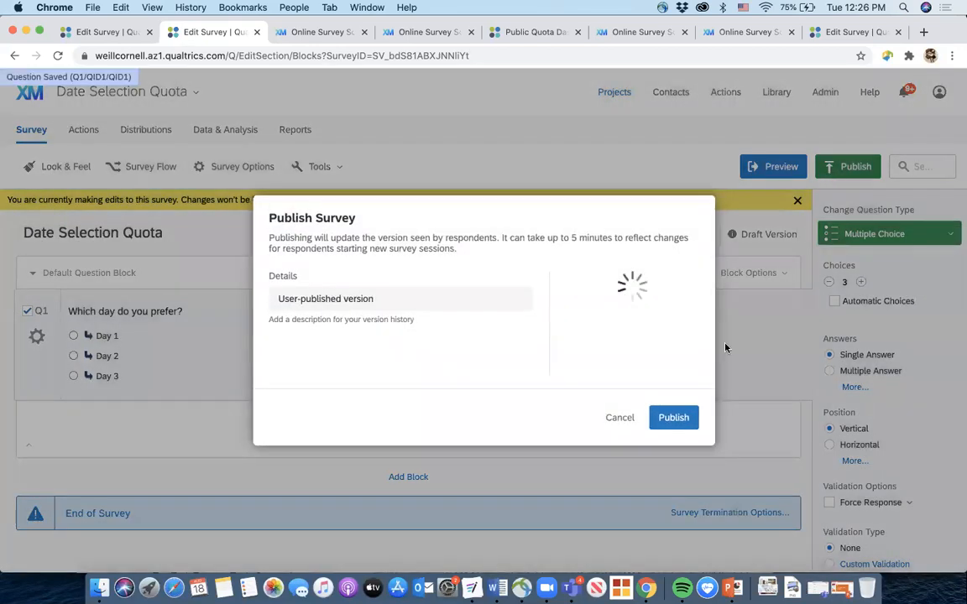
click(673, 423)
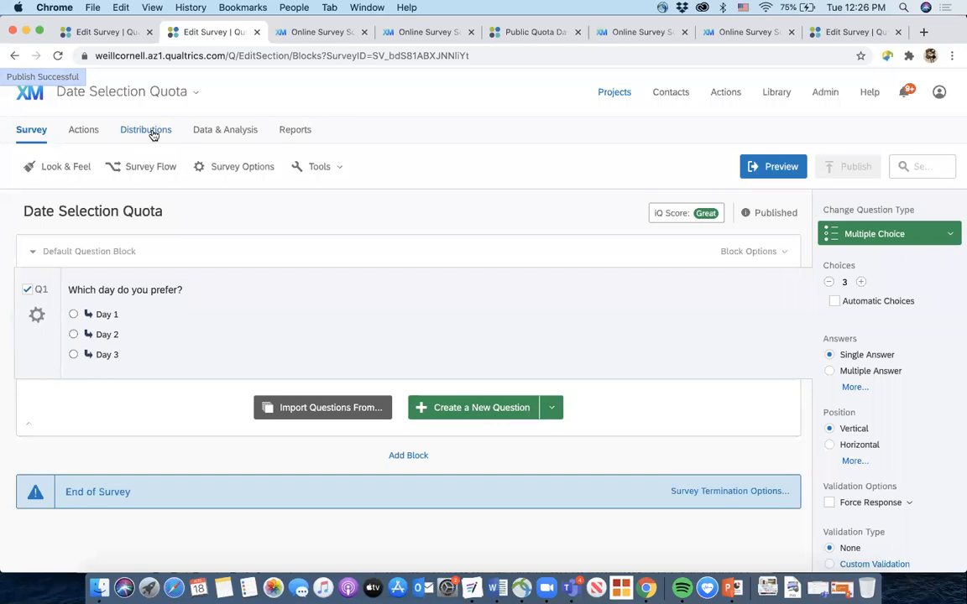
click(152, 133)
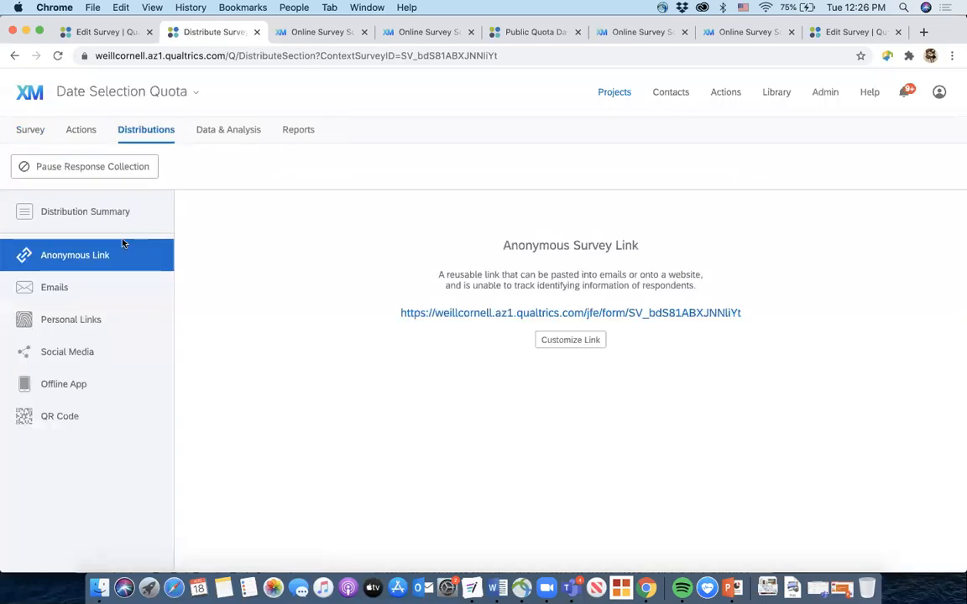
click(447, 317)
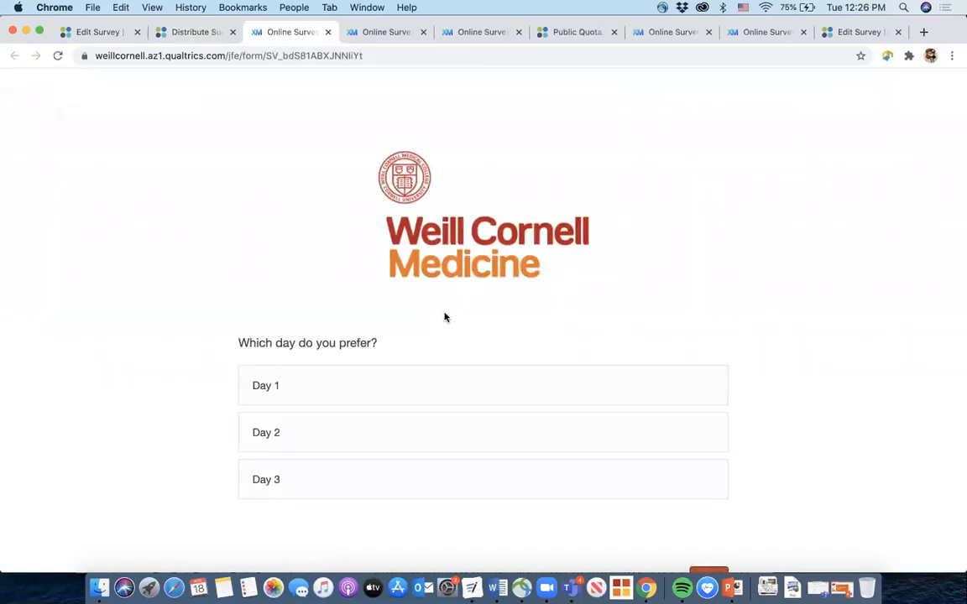
Submit four test responses choosing Day 1, reloading the survey link after each one to check the offered days
scroll(285, 389, down, 2)
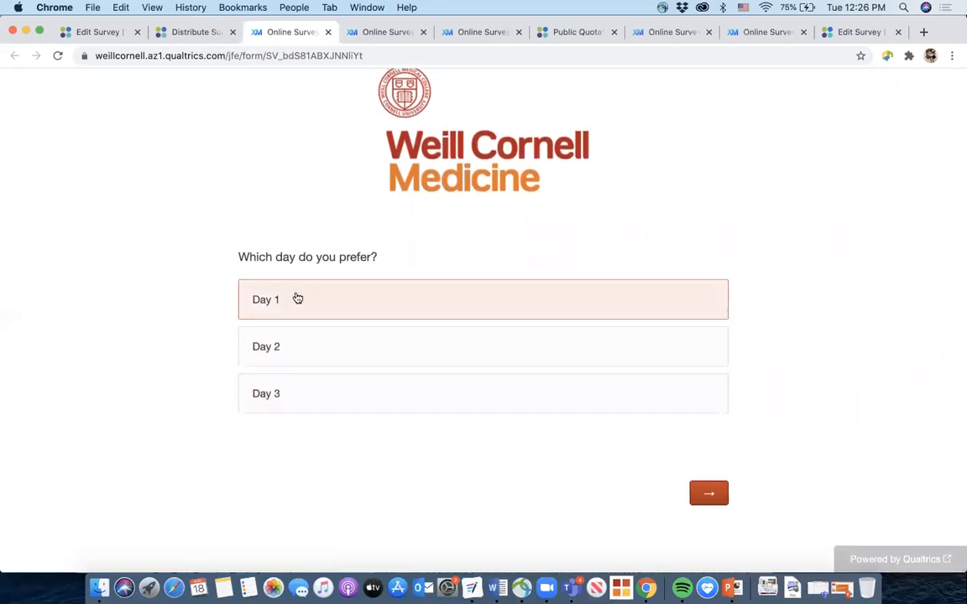
click(286, 299)
click(715, 502)
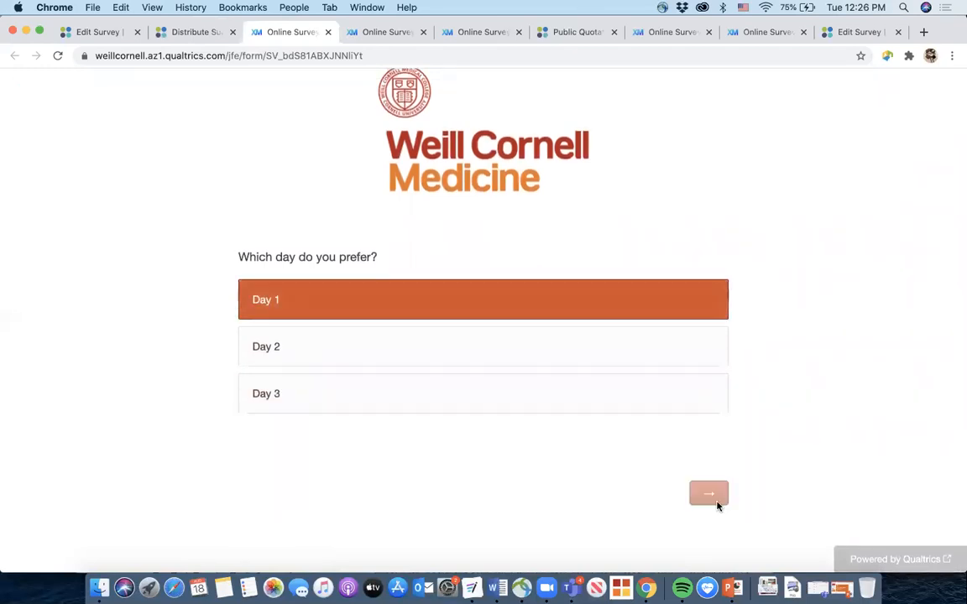
click(291, 54)
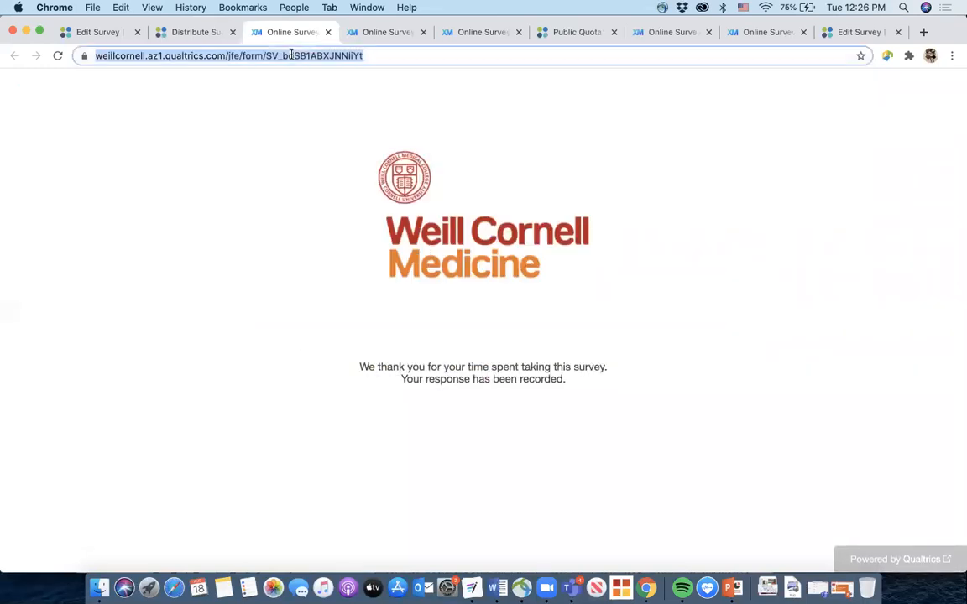
key(Return)
click(330, 392)
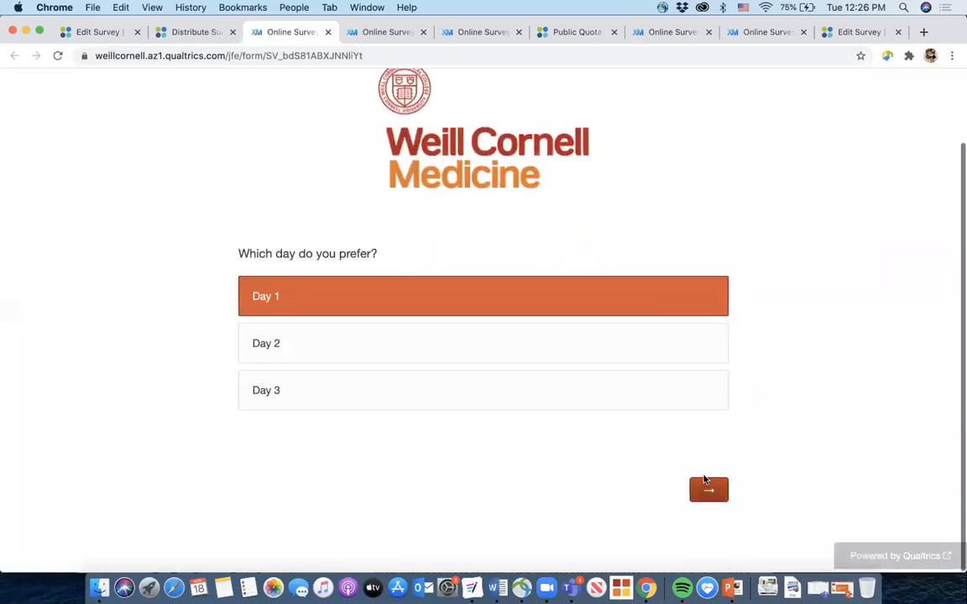
click(291, 55)
key(Return)
click(341, 386)
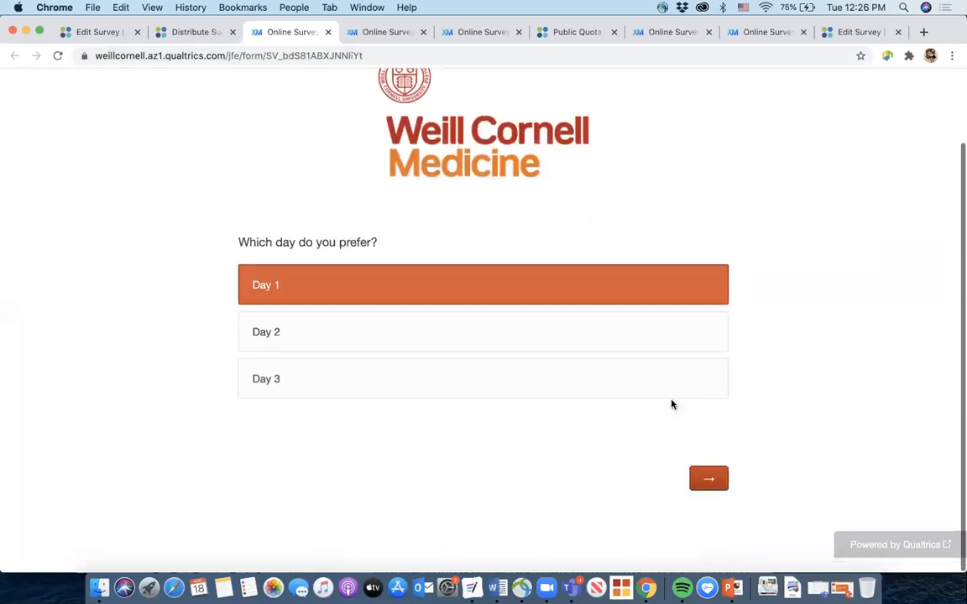
click(709, 482)
click(251, 55)
key(Return)
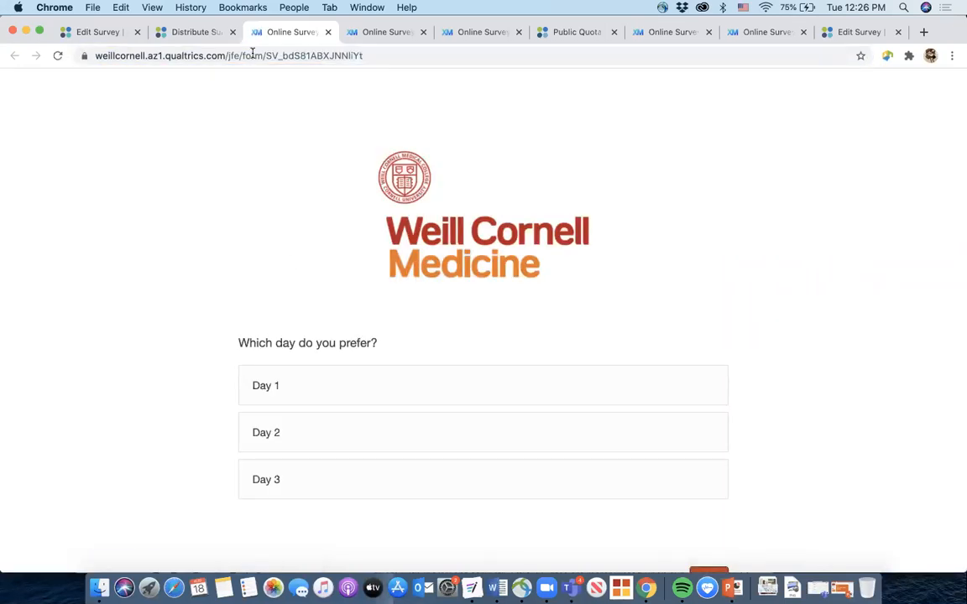
click(272, 386)
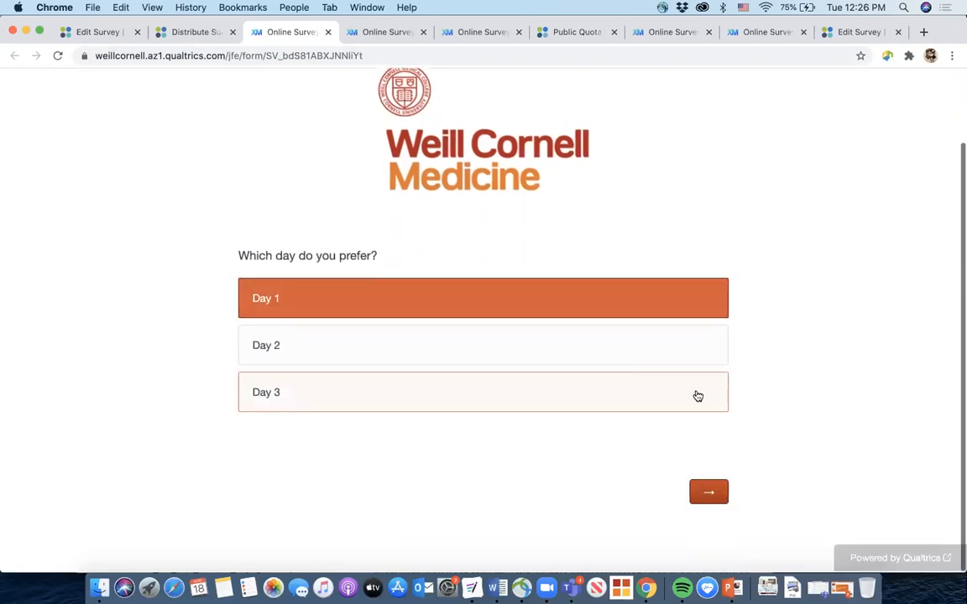
click(708, 492)
click(266, 59)
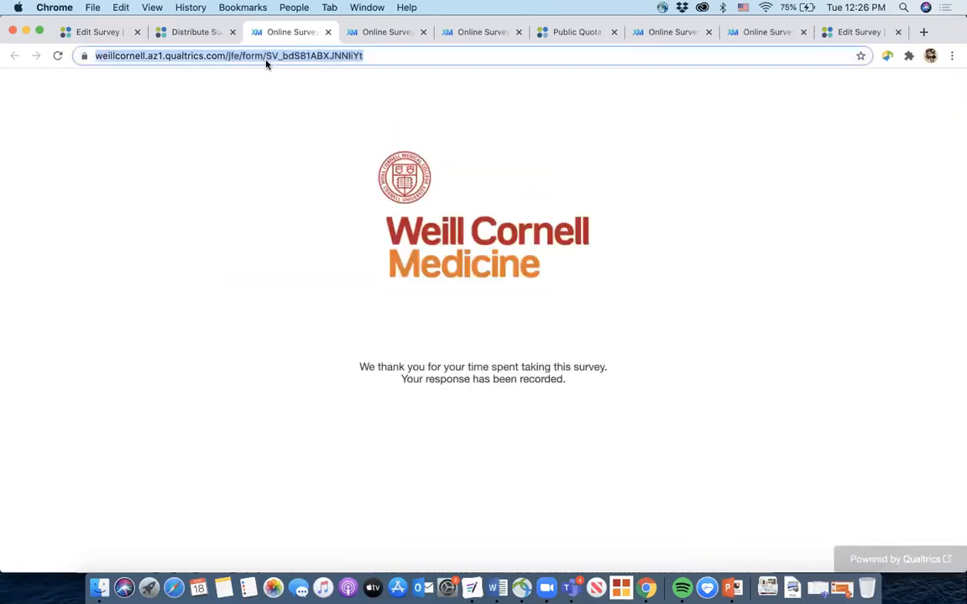
key(Return)
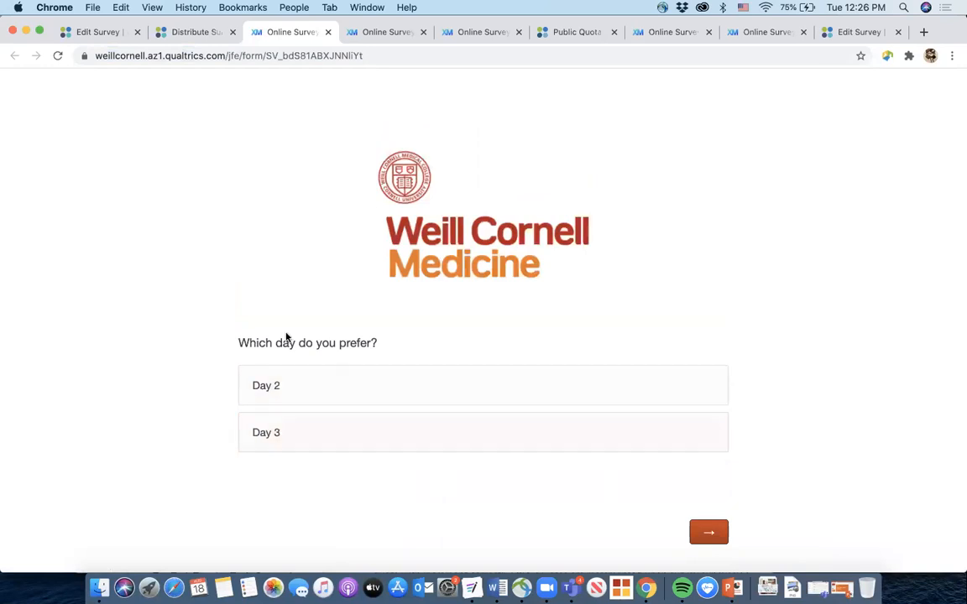
click(292, 384)
key(Down)
click(299, 392)
click(299, 435)
click(299, 385)
click(298, 445)
click(307, 390)
Return to the Date Selection Quota survey editor and examine the display logic options of the Day 1 choice
click(196, 37)
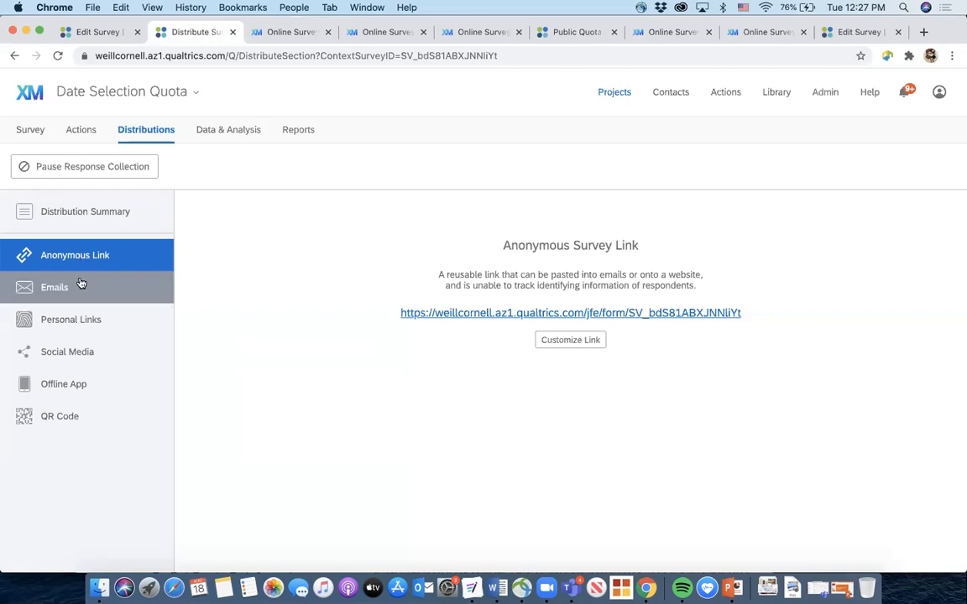
click(22, 130)
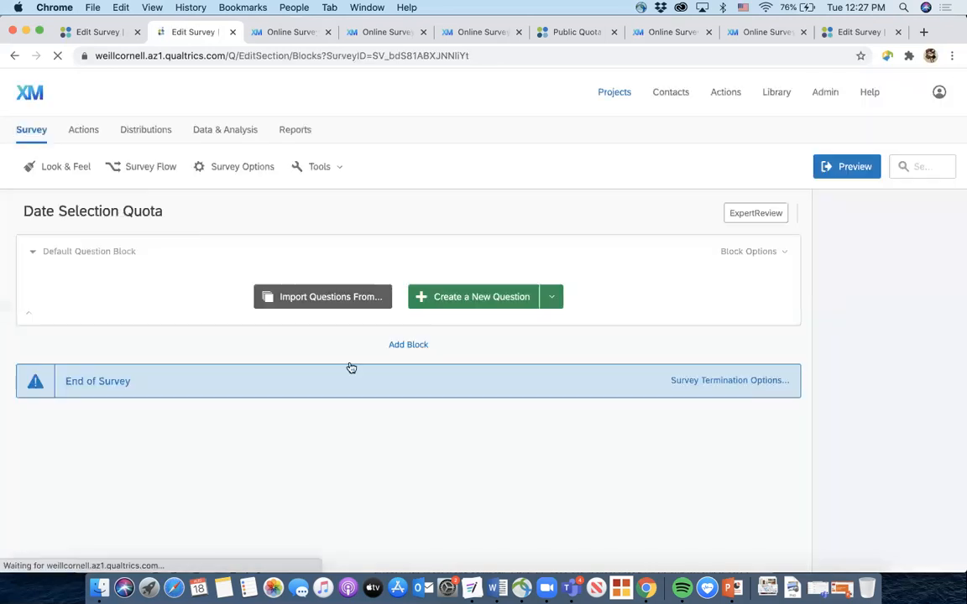
scroll(350, 367, down, 2)
click(126, 255)
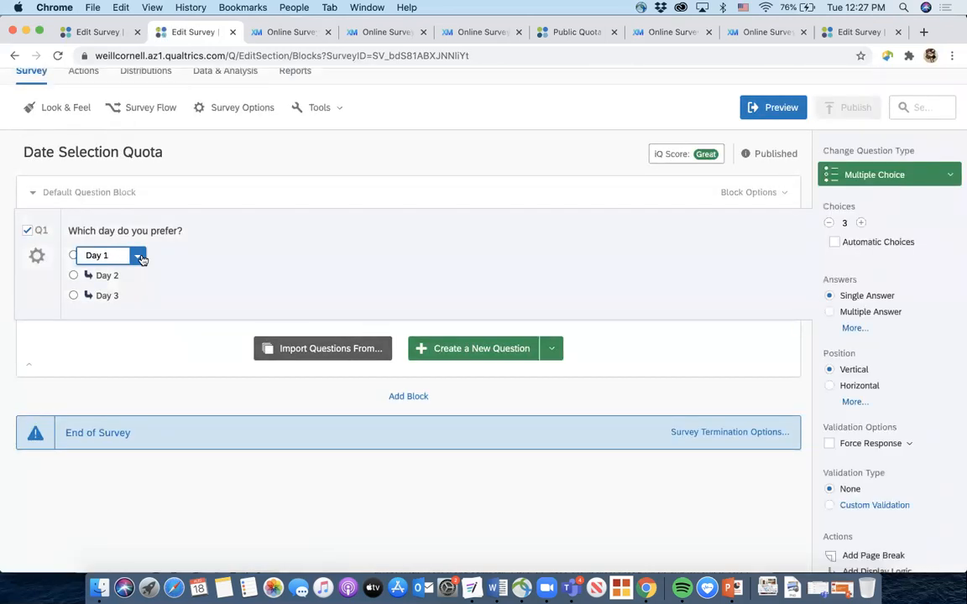
click(138, 255)
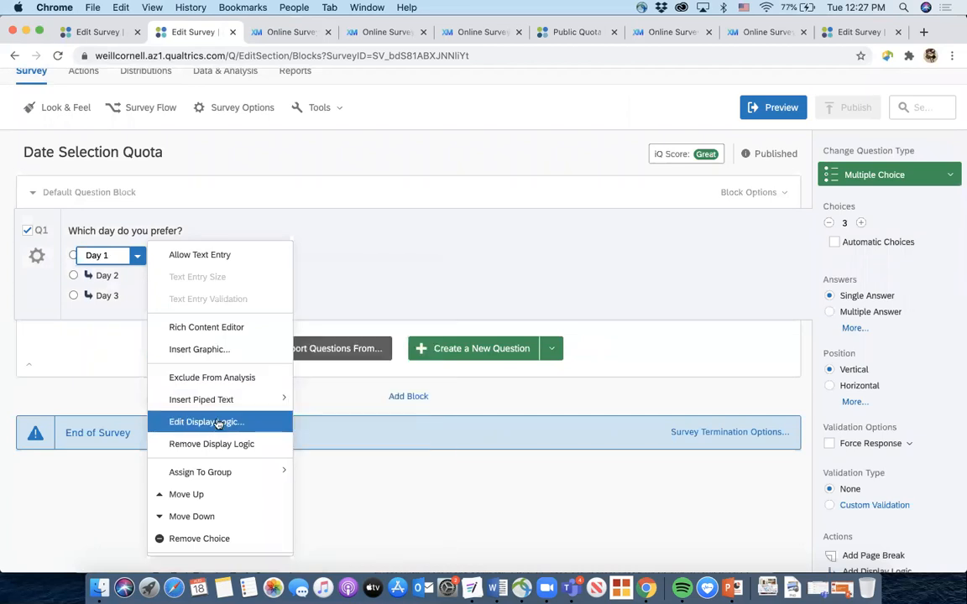
scroll(836, 517, down, 1)
scroll(878, 408, down, 5)
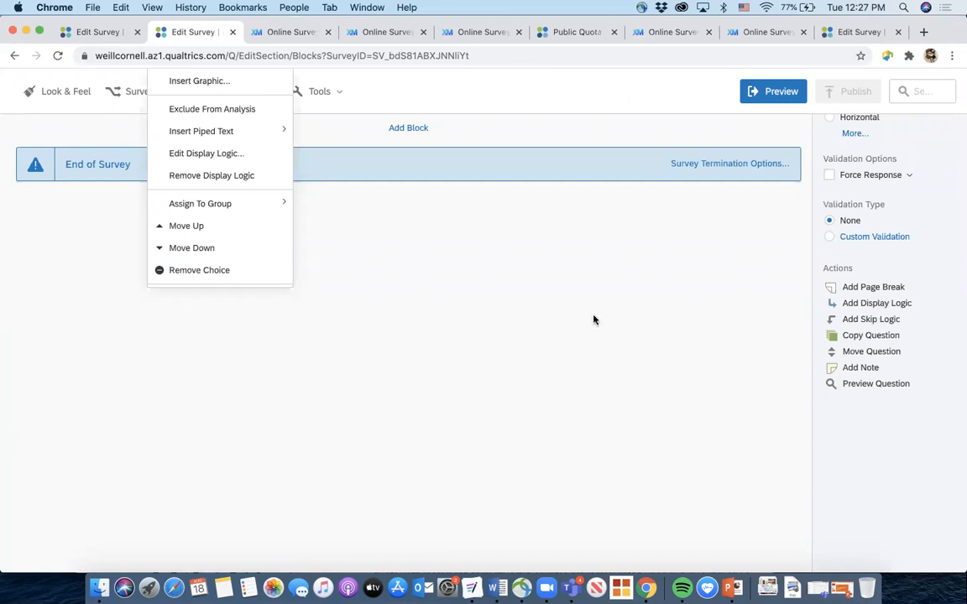
scroll(585, 321, up, 5)
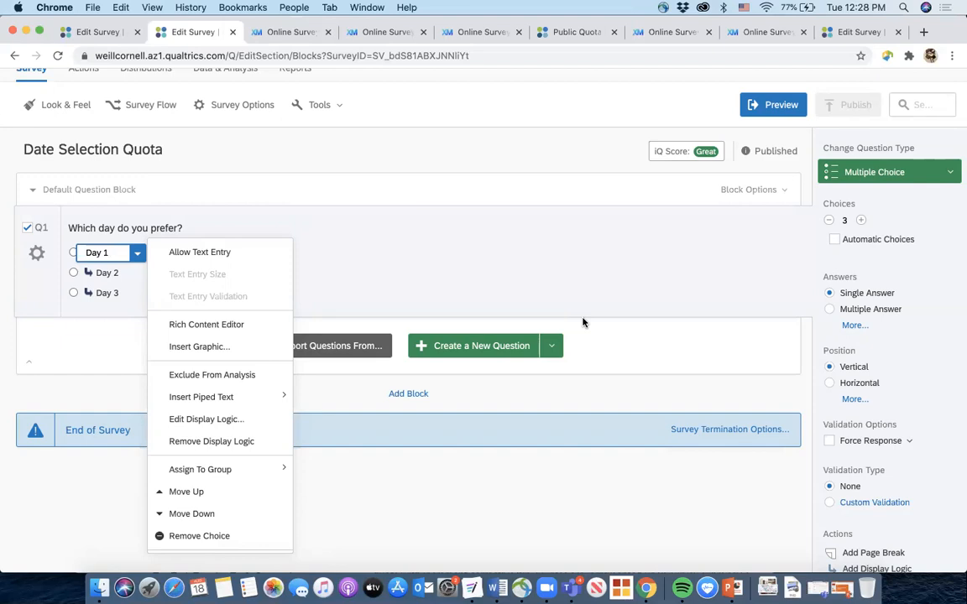
click(496, 205)
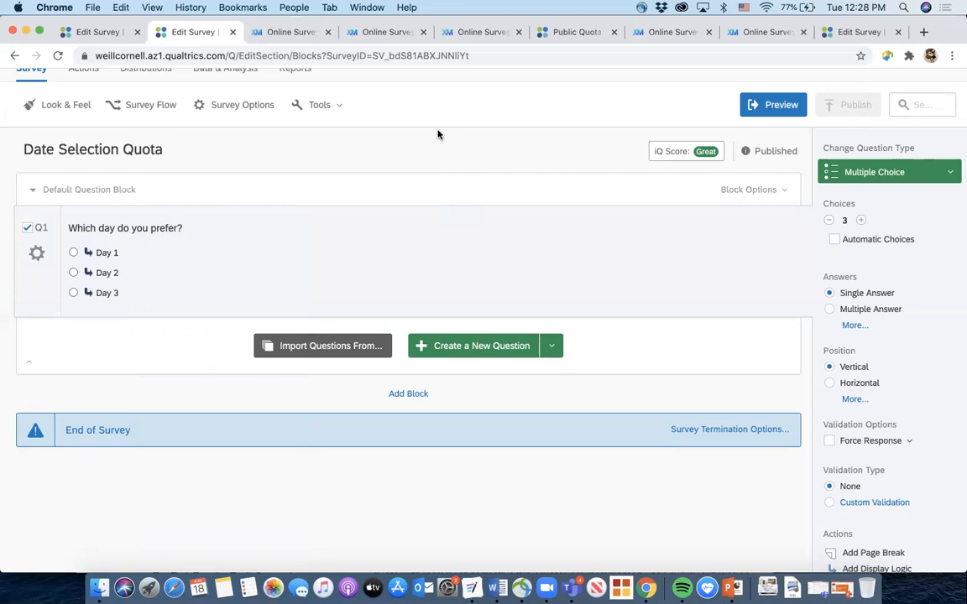
Go back to the projects list and open the Doctor Loop Survey
scroll(42, 105, up, 3)
click(27, 99)
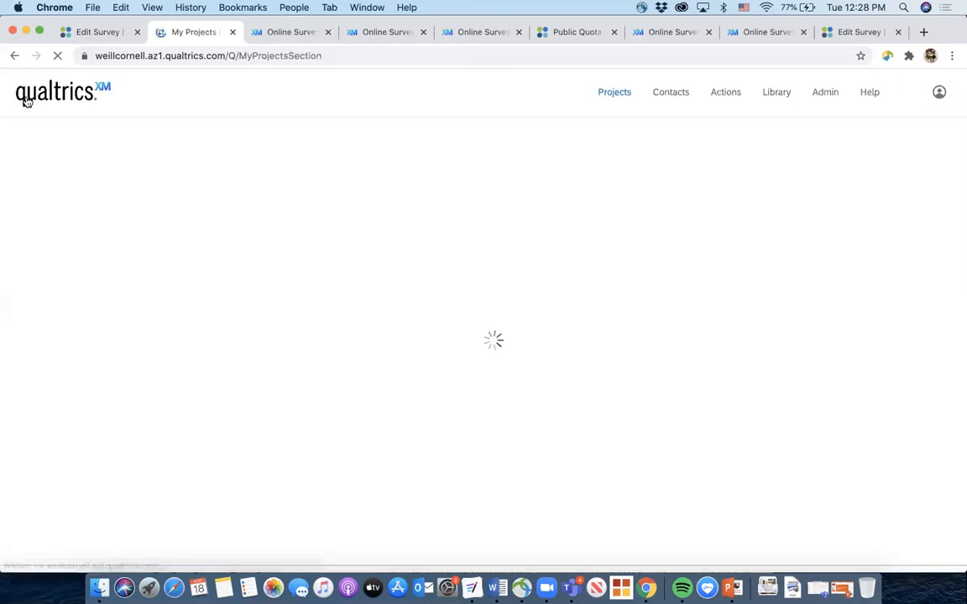
scroll(220, 350, down, 3)
scroll(220, 350, down, 3)
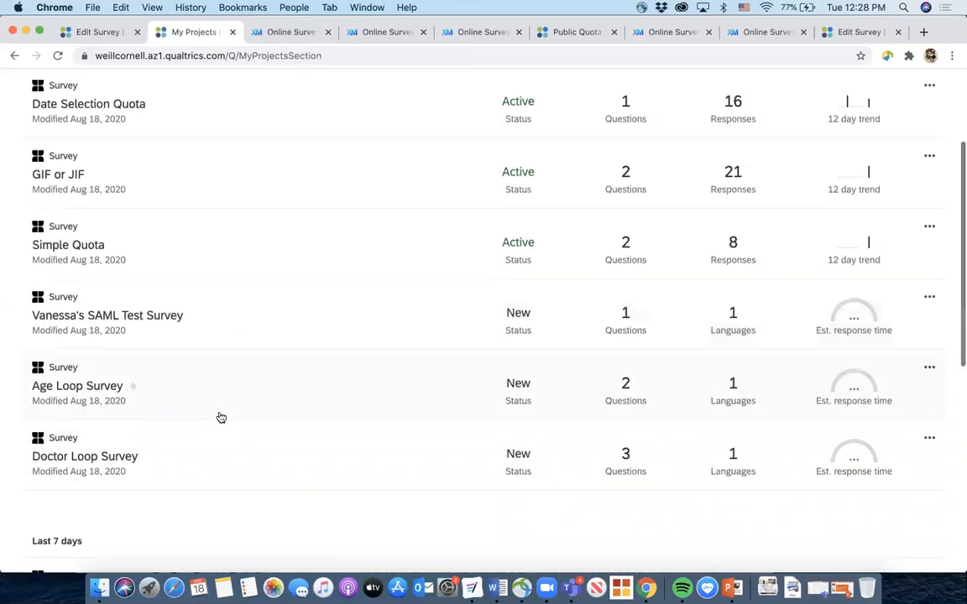
click(93, 389)
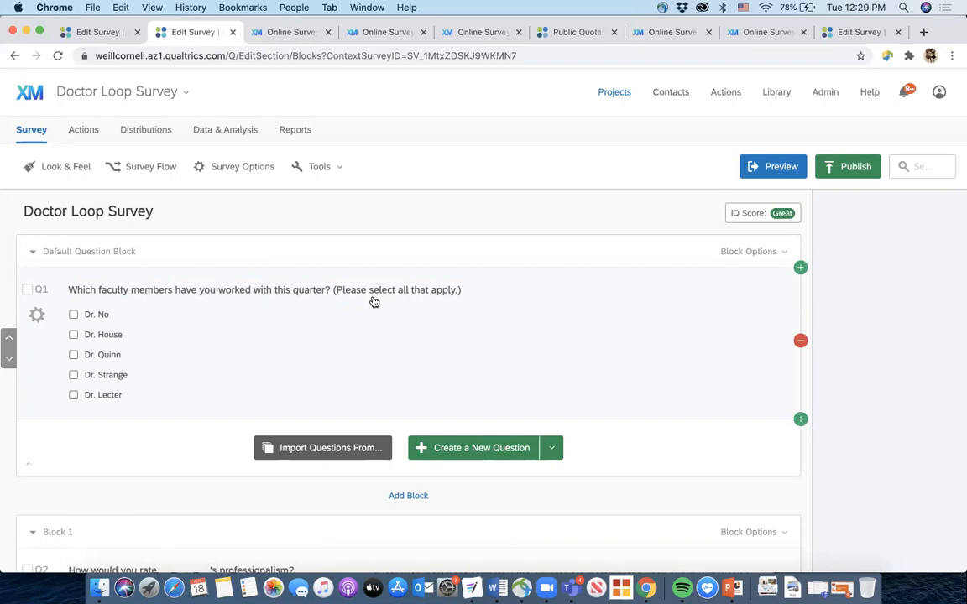
Examine the faculty selection question in the default block and the two rating questions in Block 1
scroll(373, 294, down, 2)
scroll(372, 291, down, 4)
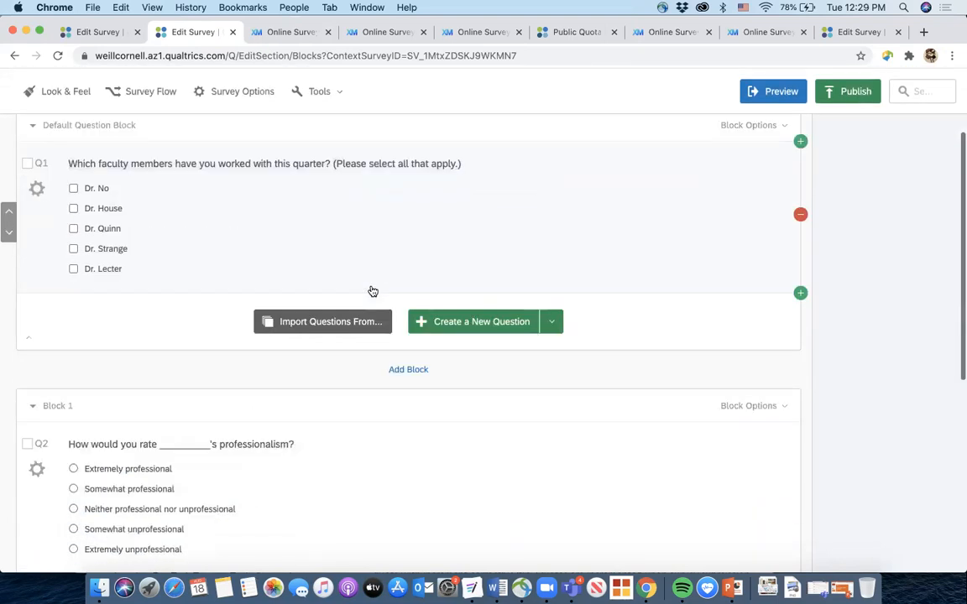
scroll(235, 495, down, 5)
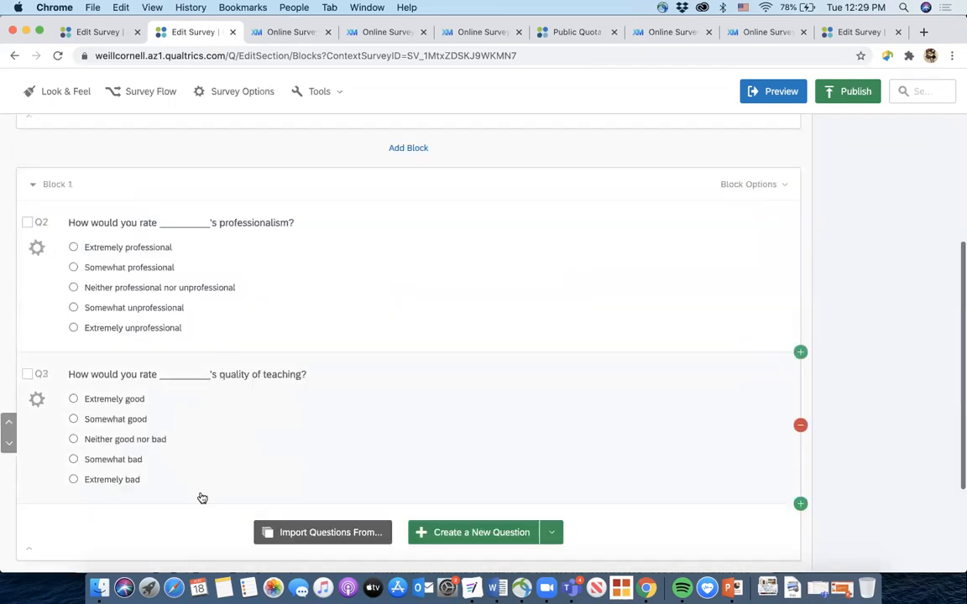
scroll(339, 371, up, 5)
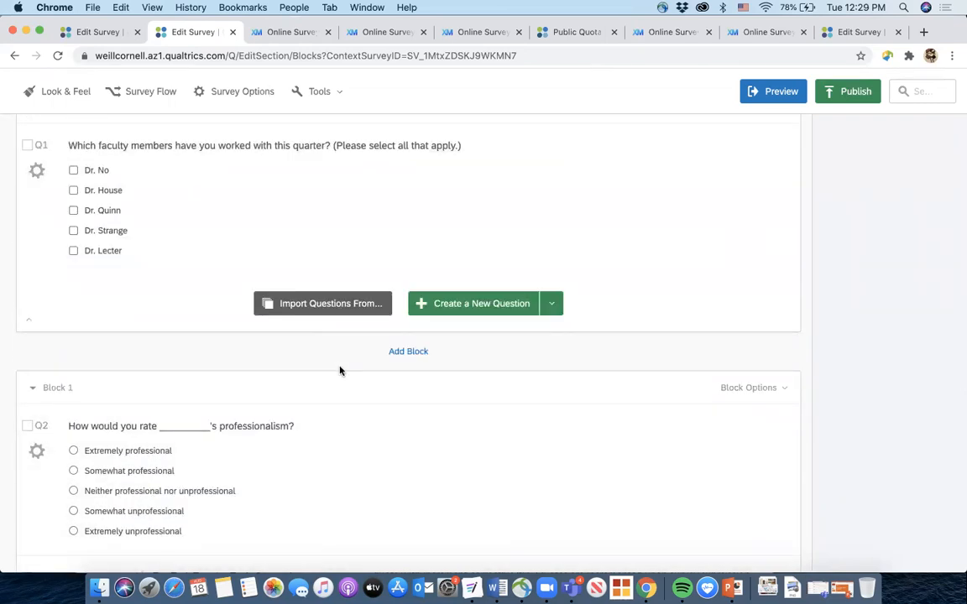
scroll(313, 439, down, 5)
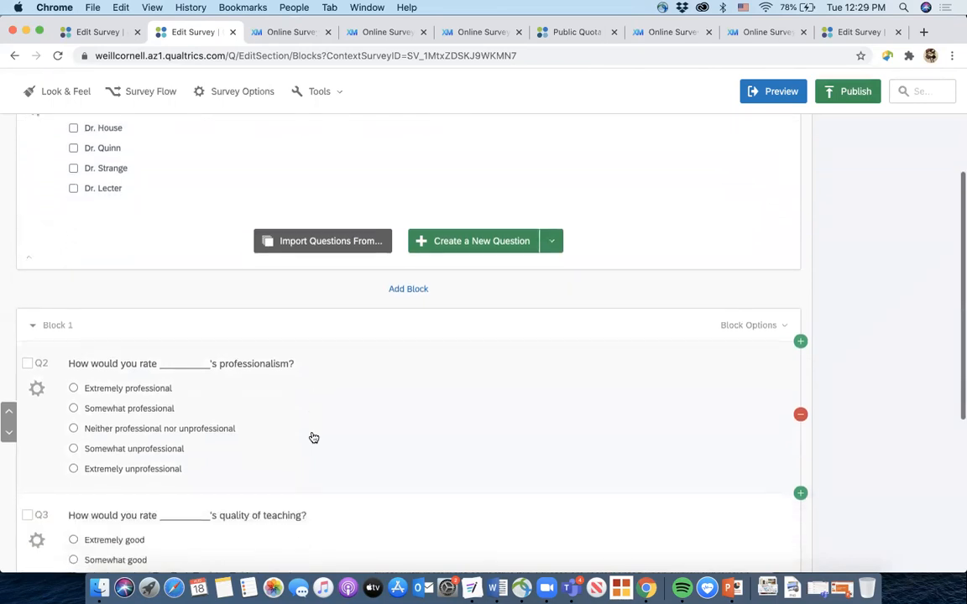
scroll(330, 343, up, 6)
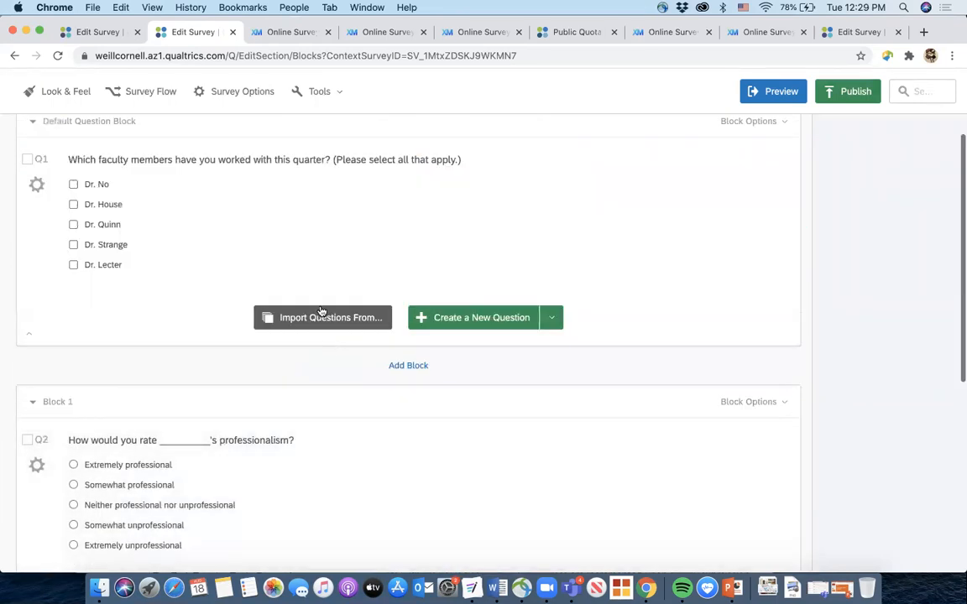
scroll(277, 295, down, 1)
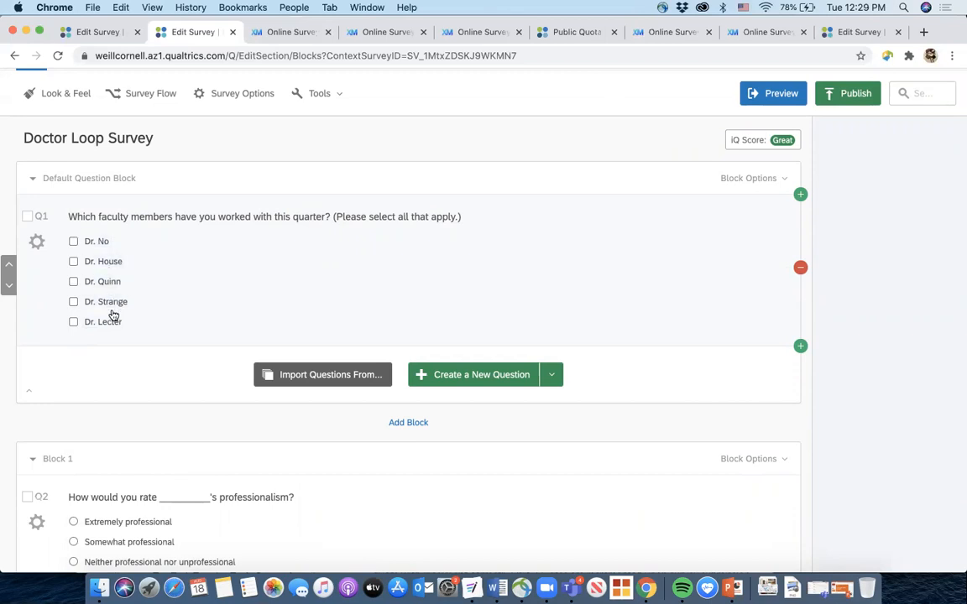
scroll(219, 304, down, 1)
scroll(219, 304, down, 5)
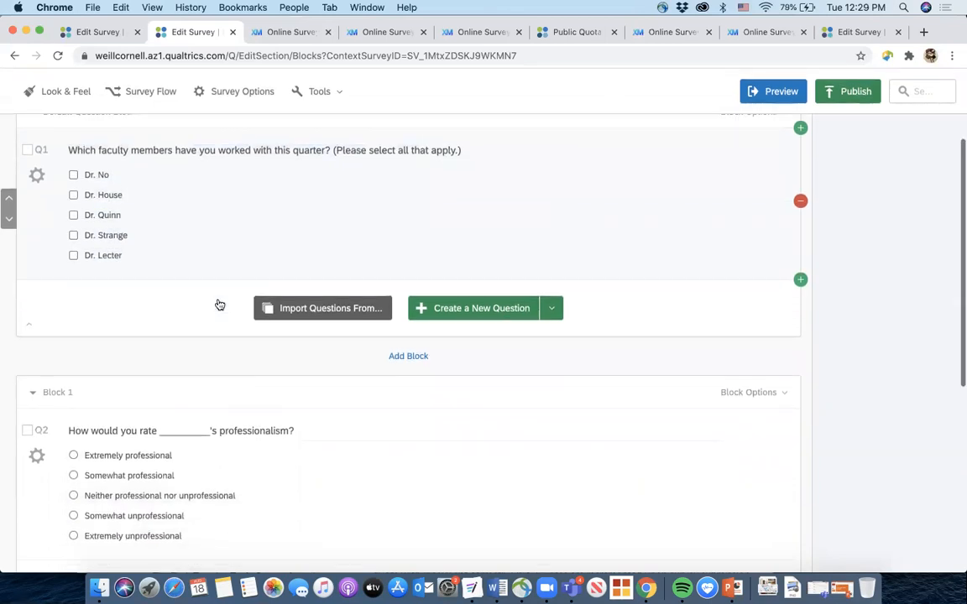
scroll(219, 304, down, 3)
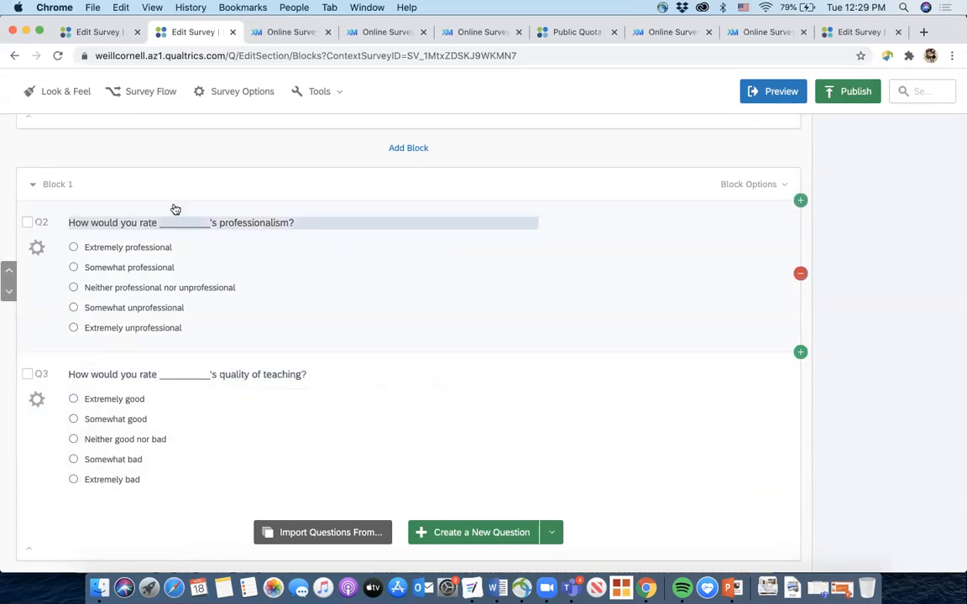
scroll(78, 195, up, 5)
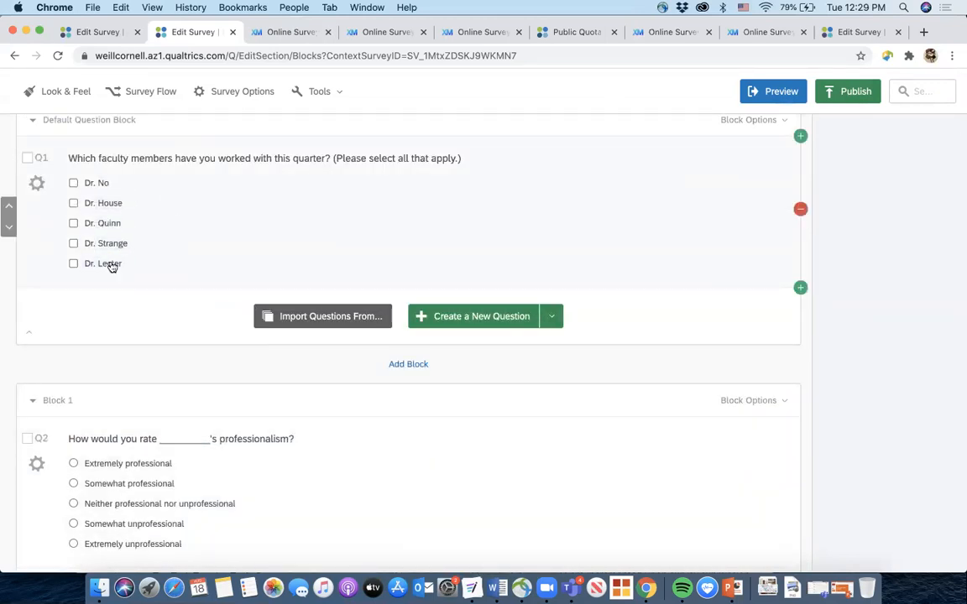
scroll(115, 266, down, 3)
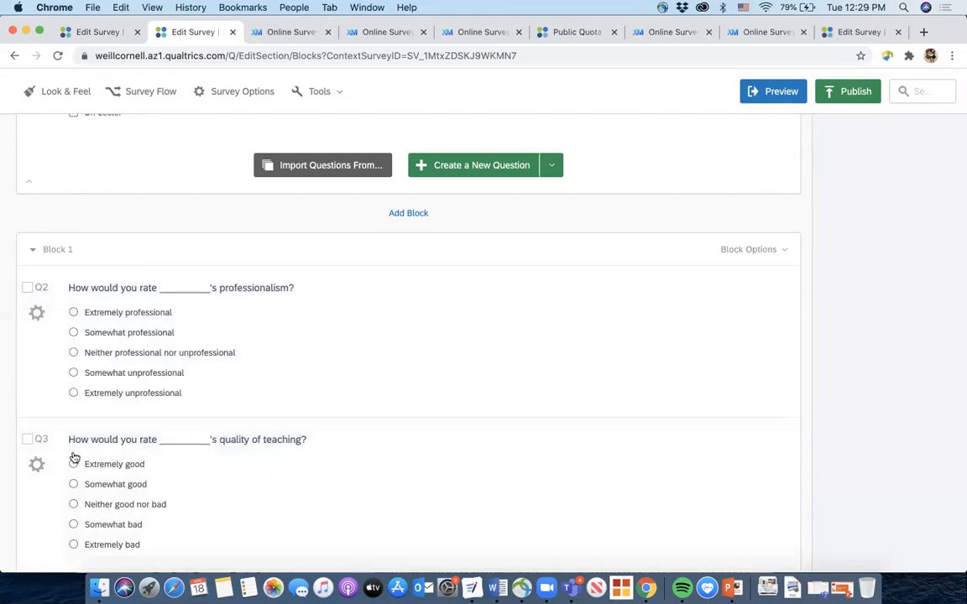
scroll(140, 498, up, 2)
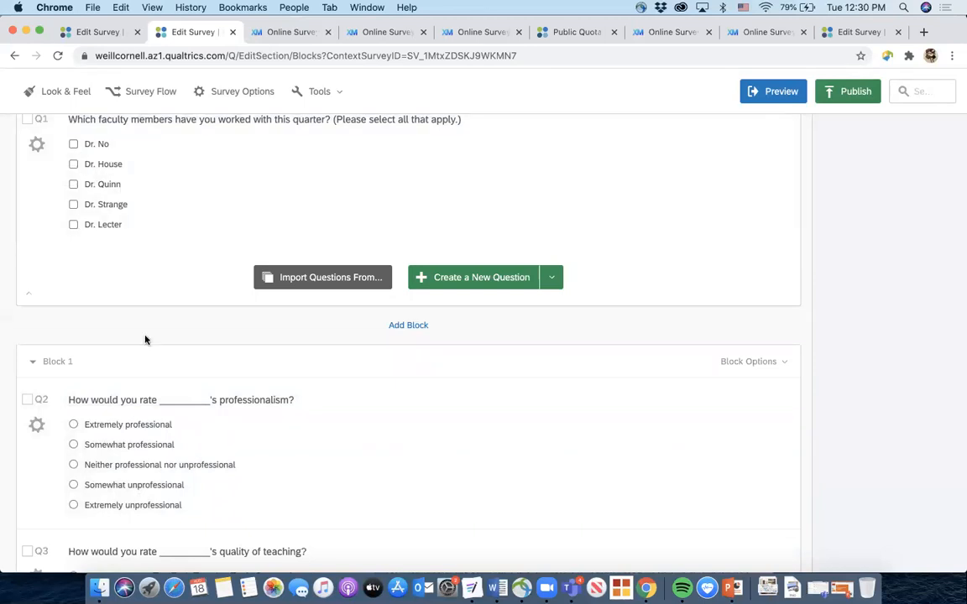
scroll(145, 339, up, 3)
scroll(144, 339, down, 2)
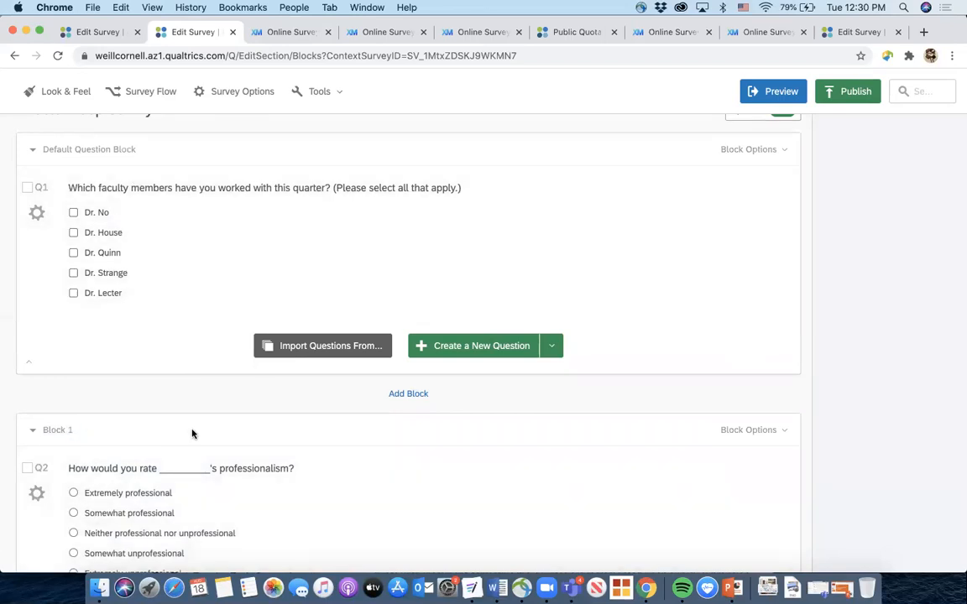
Turn on Loop & Merge for Block 1, based on the Selected Choices of Q1, and save it
scroll(581, 428, down, 1)
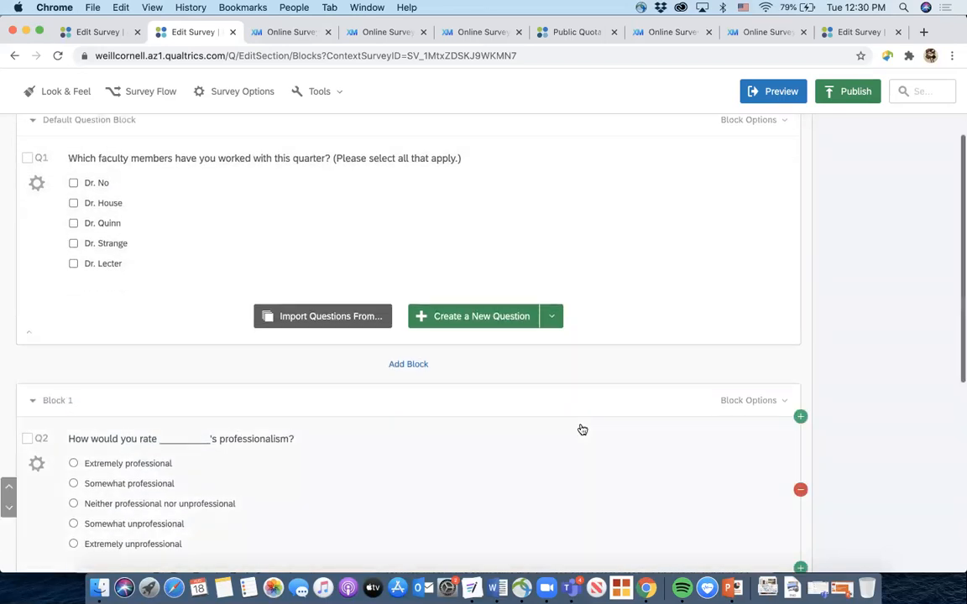
click(737, 404)
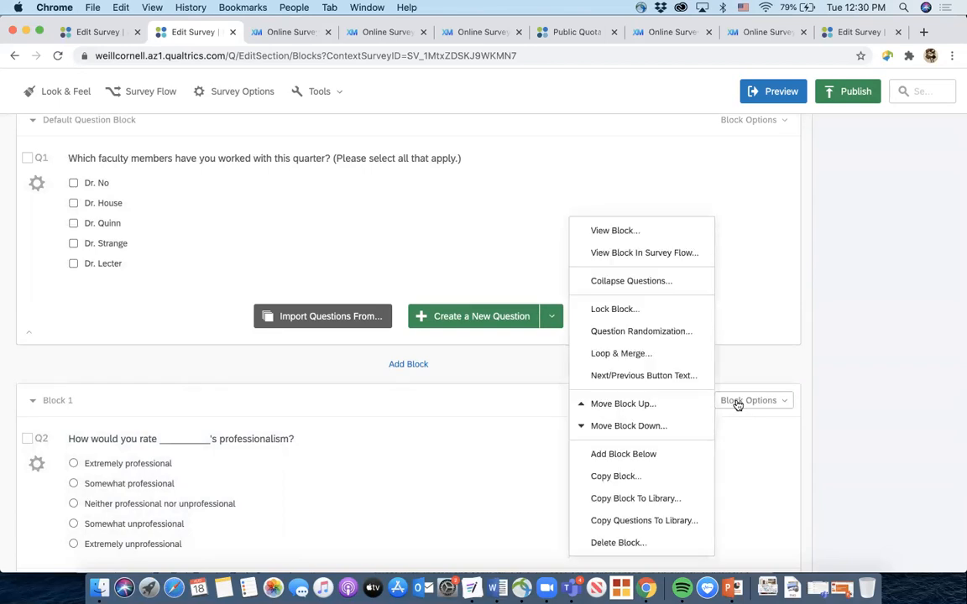
click(621, 353)
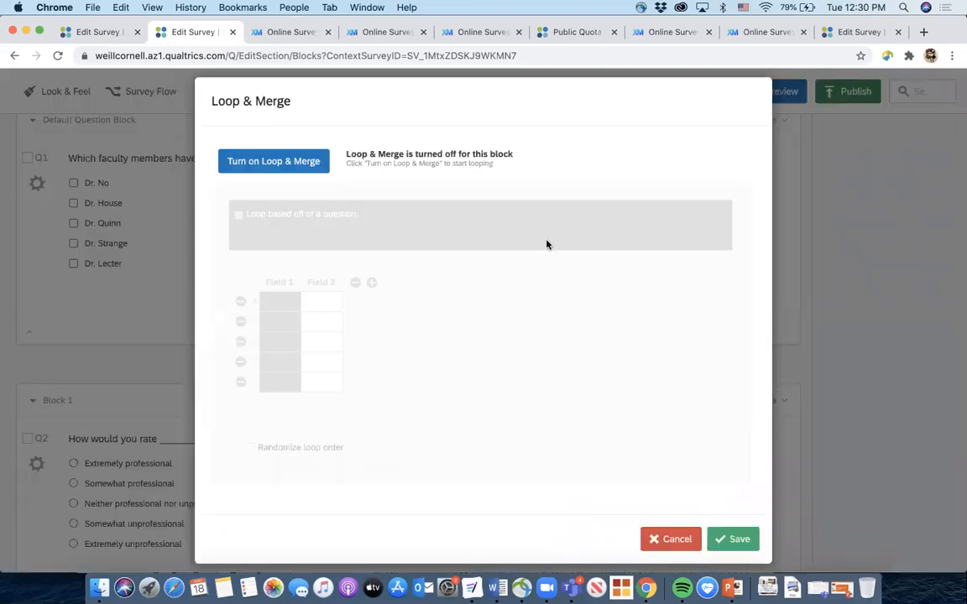
click(262, 163)
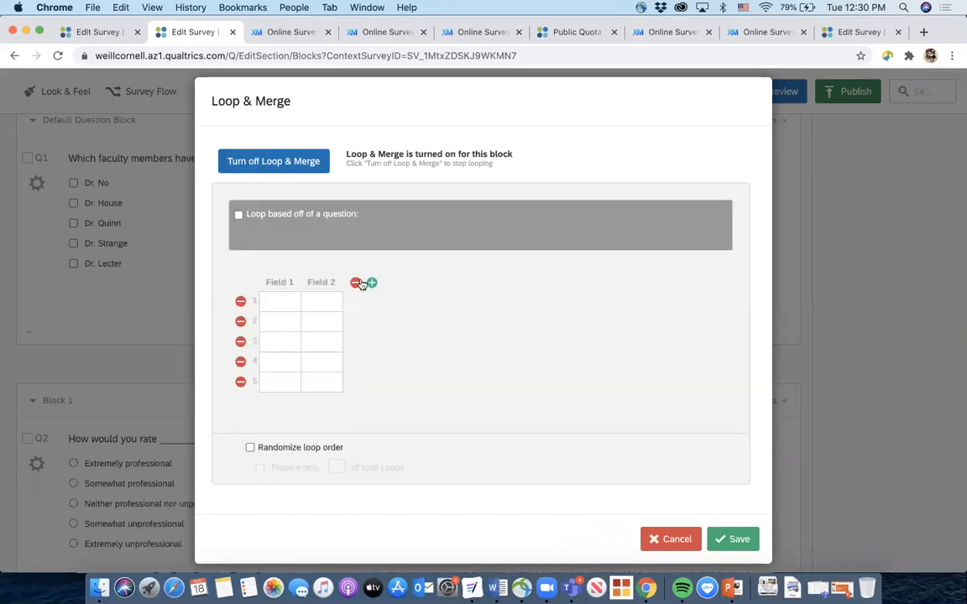
click(238, 215)
click(304, 231)
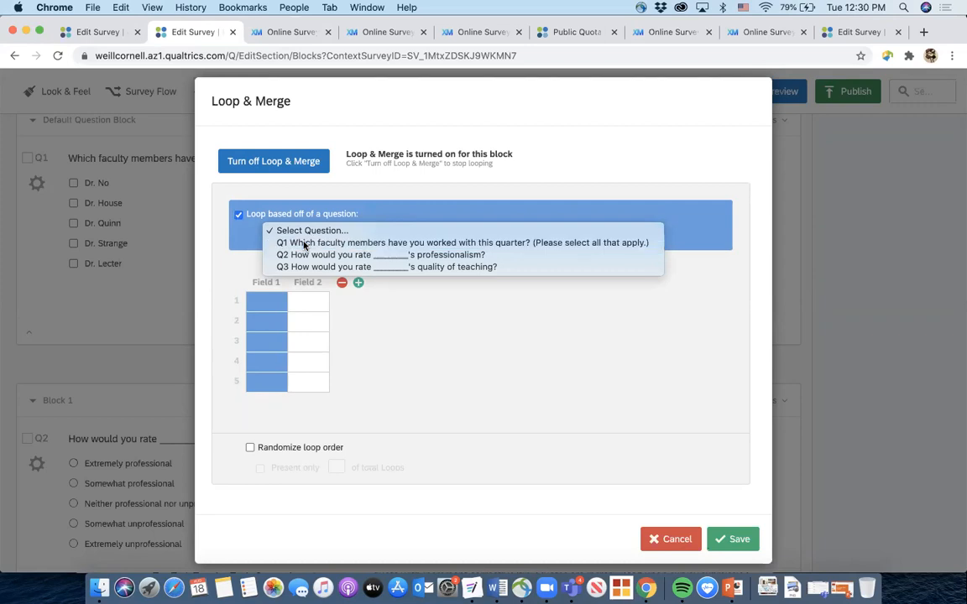
click(305, 243)
click(400, 231)
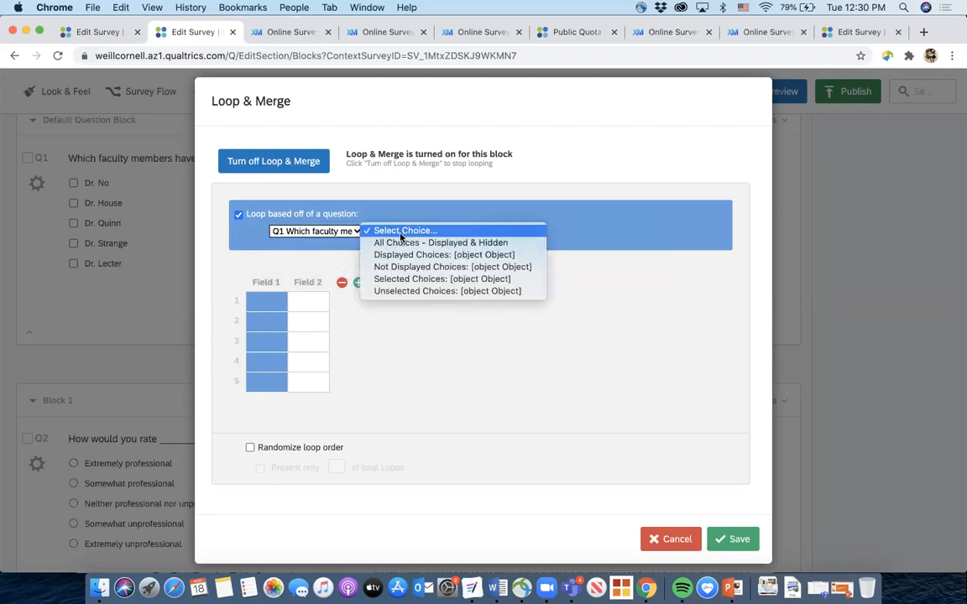
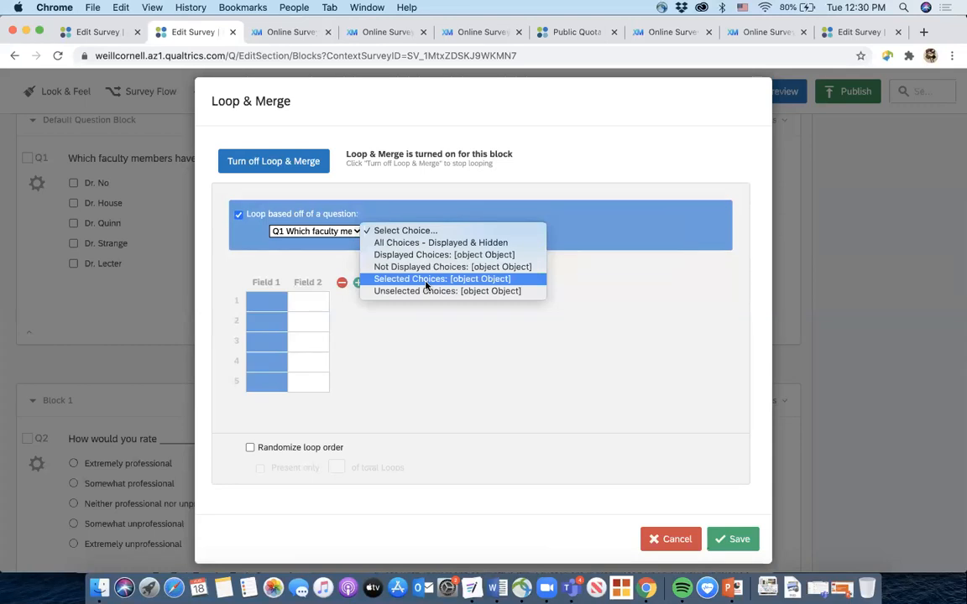
click(427, 280)
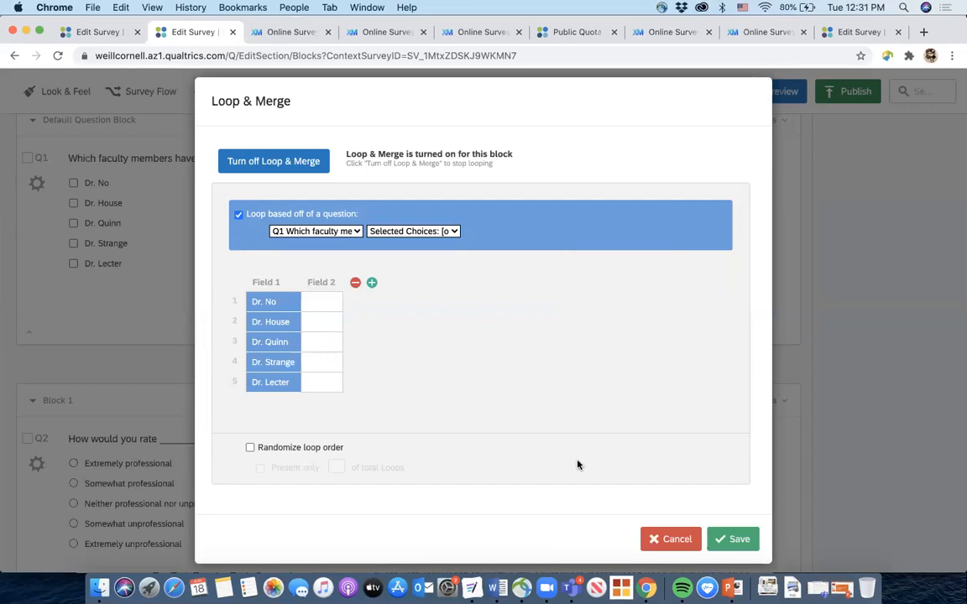
click(724, 541)
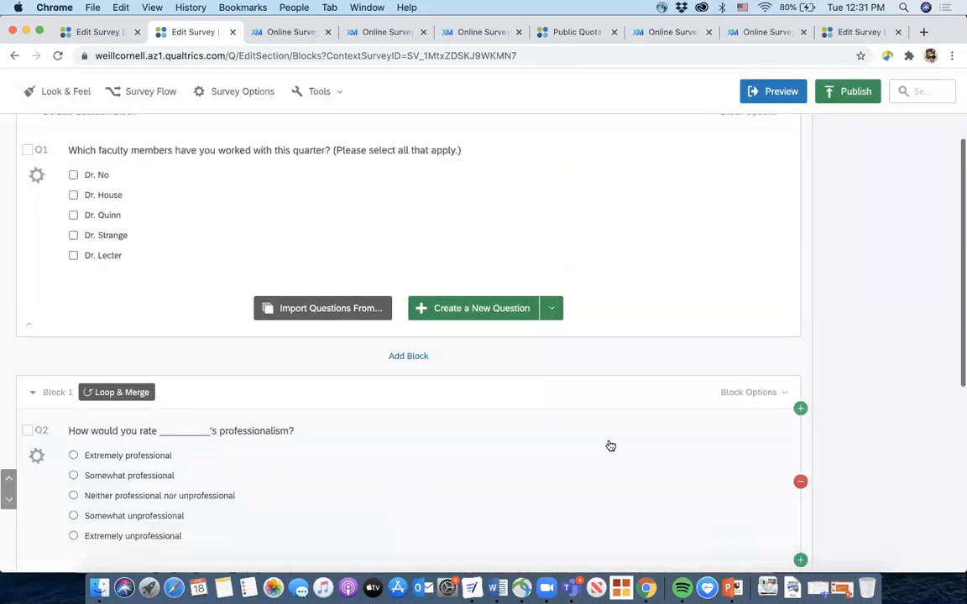
Replace the blank in Q2's professionalism question with piped text from Loop & Merge Field 1, keeping the possessive 's
scroll(609, 446, down, 2)
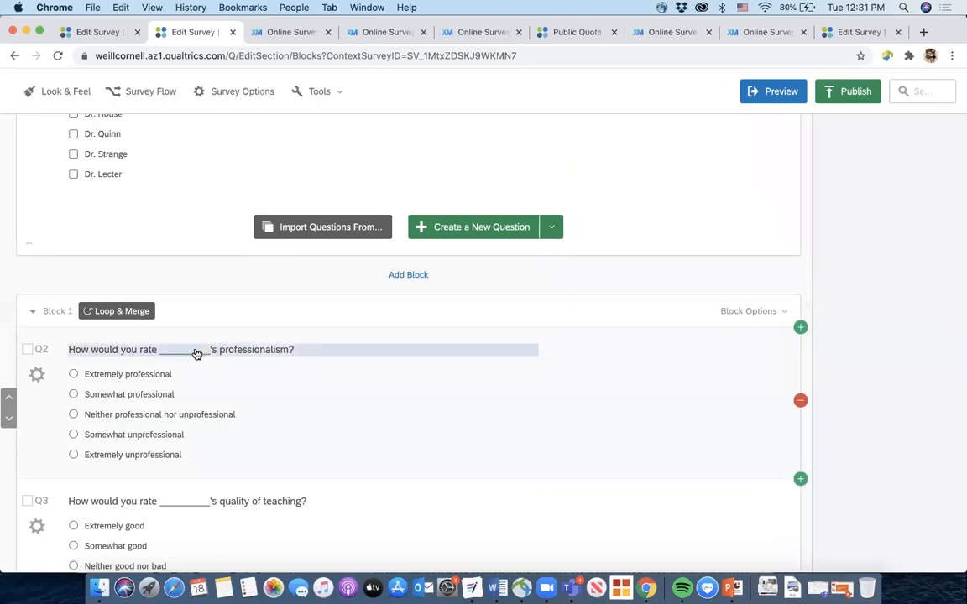
click(196, 351)
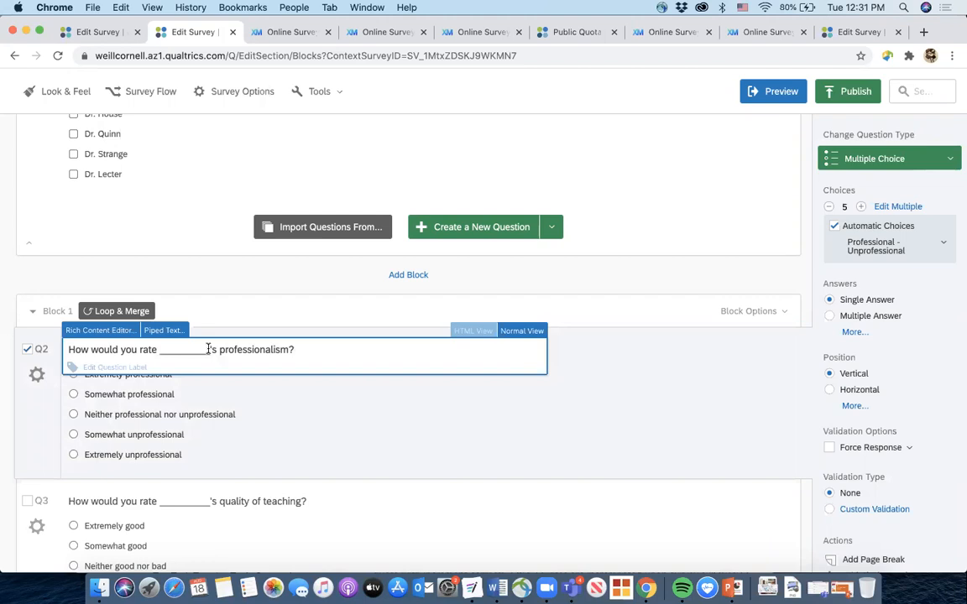
scroll(204, 297, up, 1)
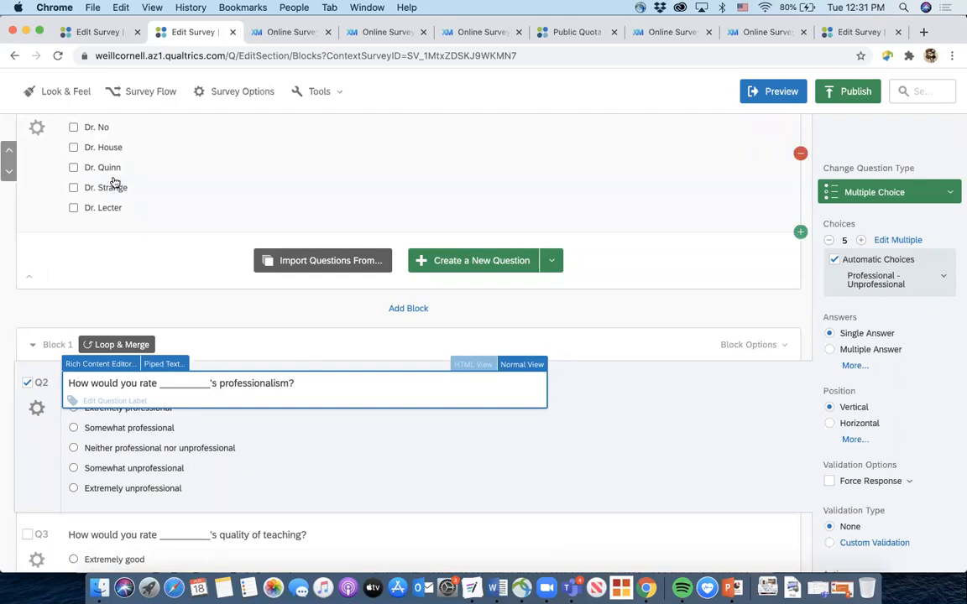
click(162, 362)
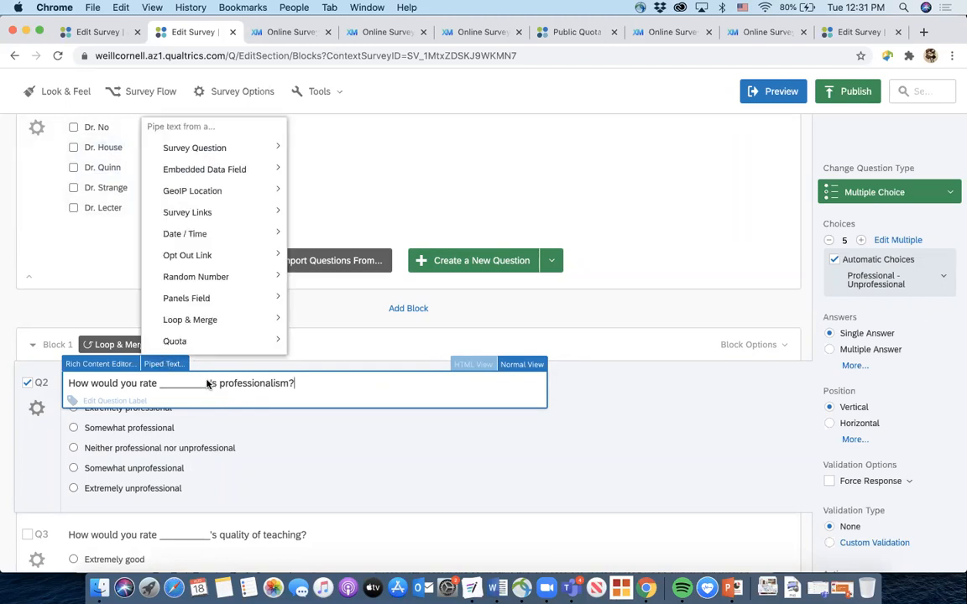
click(208, 384)
drag(207, 385, 161, 386)
click(162, 364)
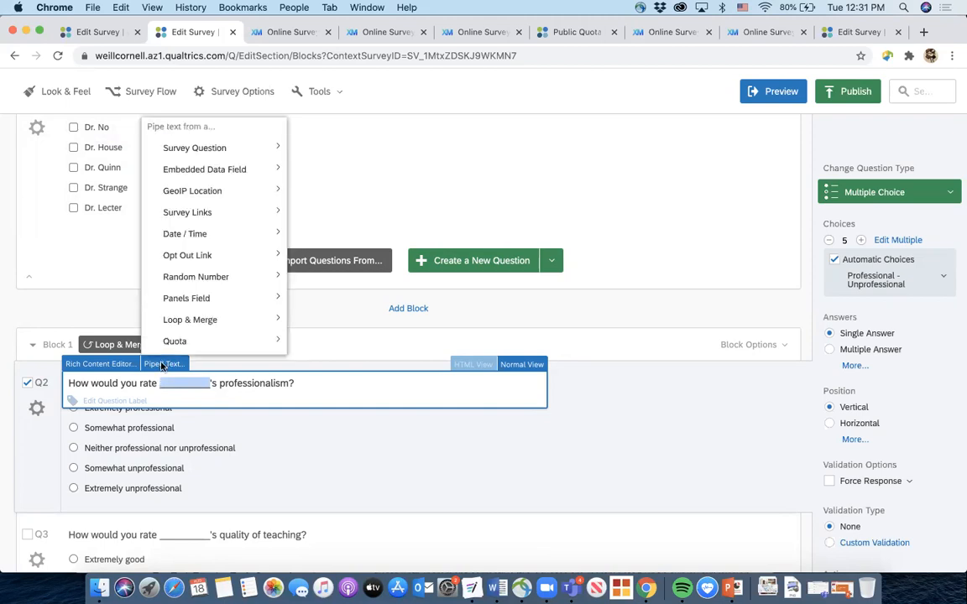
mouse_move(183, 324)
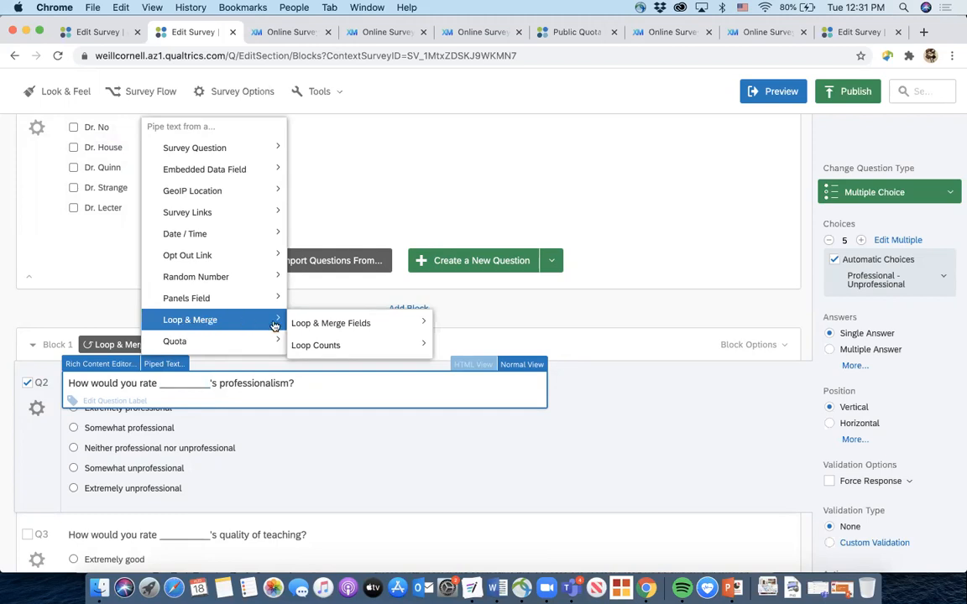
mouse_move(336, 325)
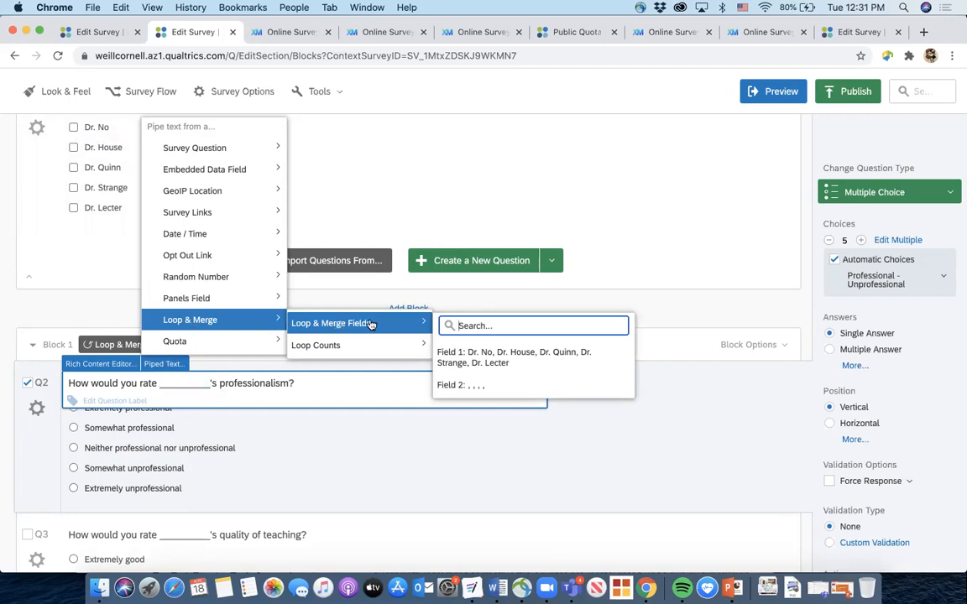
click(507, 359)
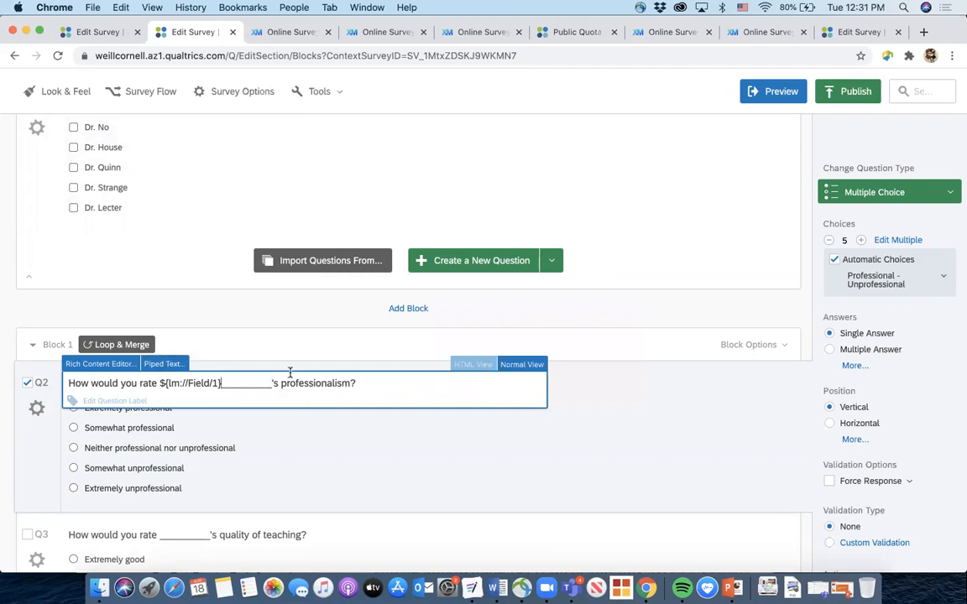
drag(271, 382, 223, 384)
key(BackSpace)
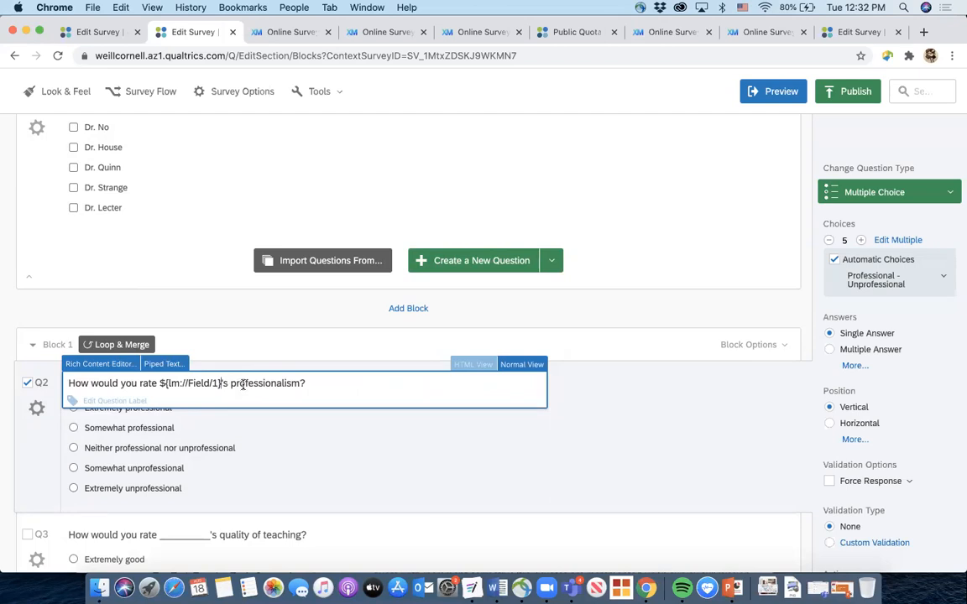
Replace the blank in Q3's quality of teaching question with piped text from Loop & Merge Field 1
scroll(244, 415, down, 1)
scroll(244, 419, down, 3)
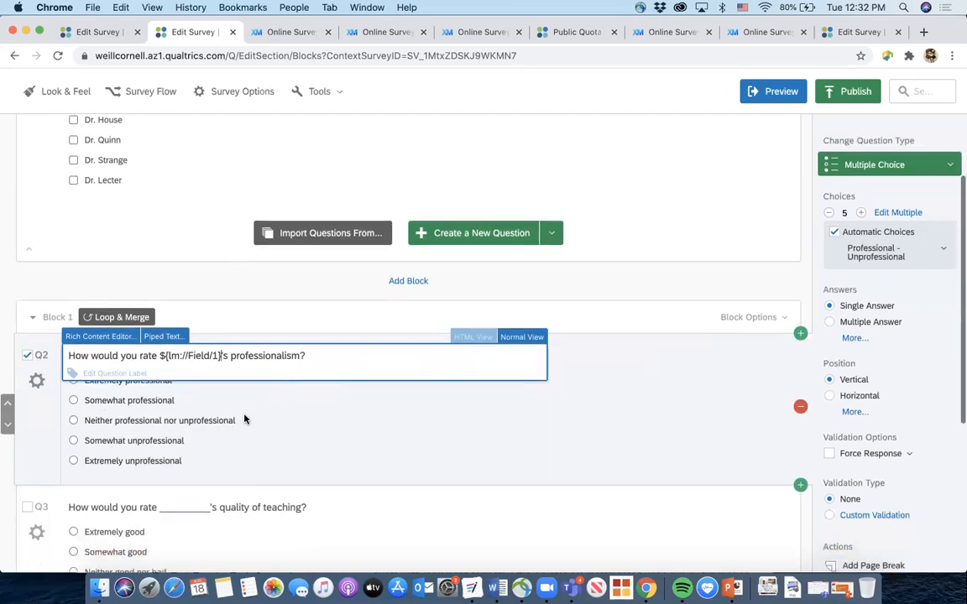
click(203, 418)
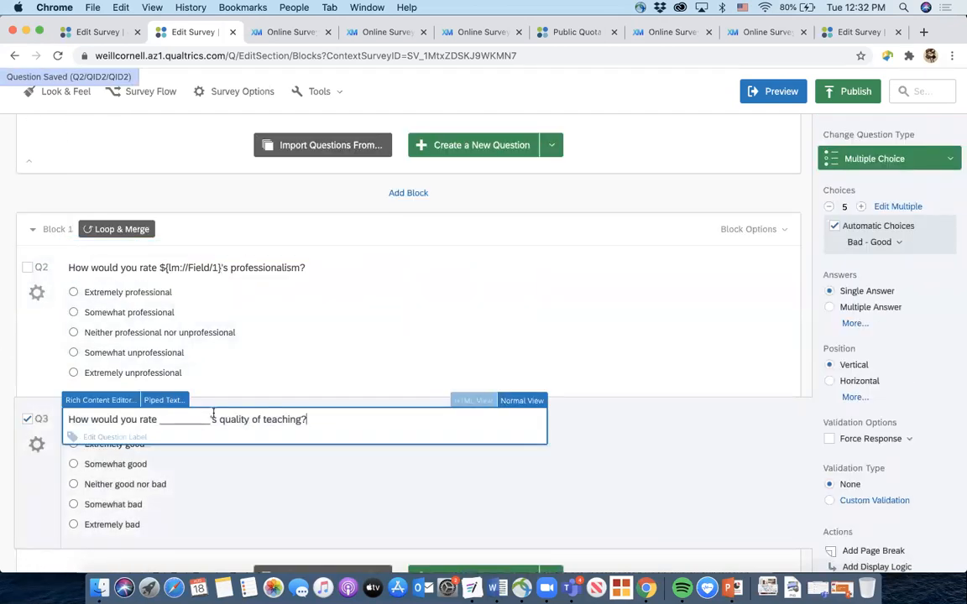
drag(209, 419, 159, 419)
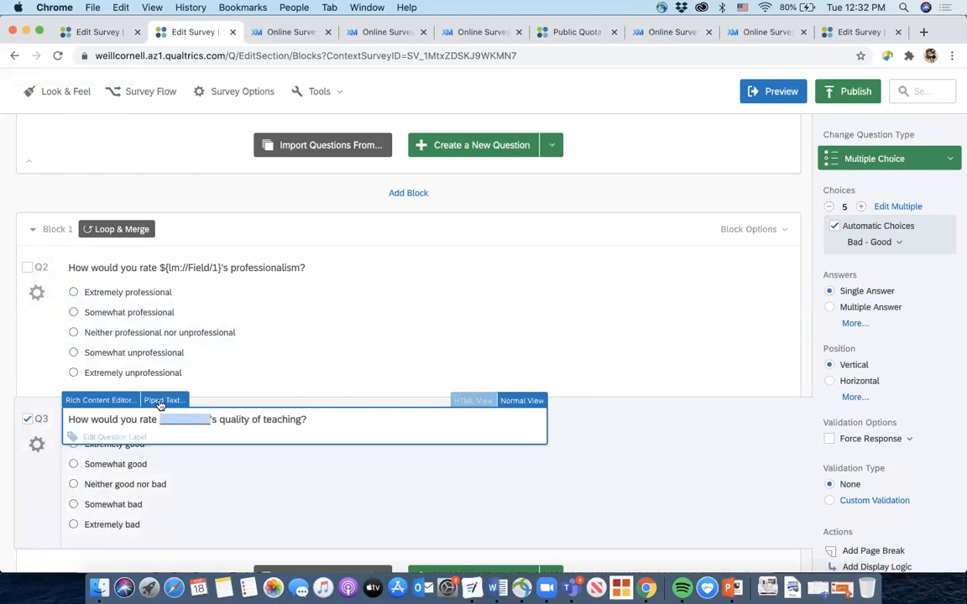
click(163, 400)
mouse_move(202, 355)
mouse_move(313, 360)
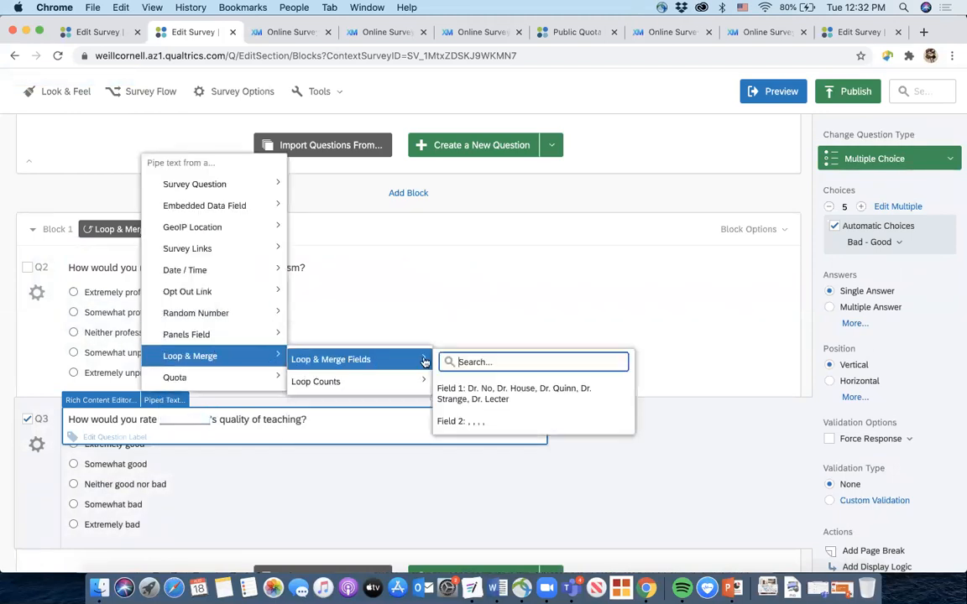
click(482, 395)
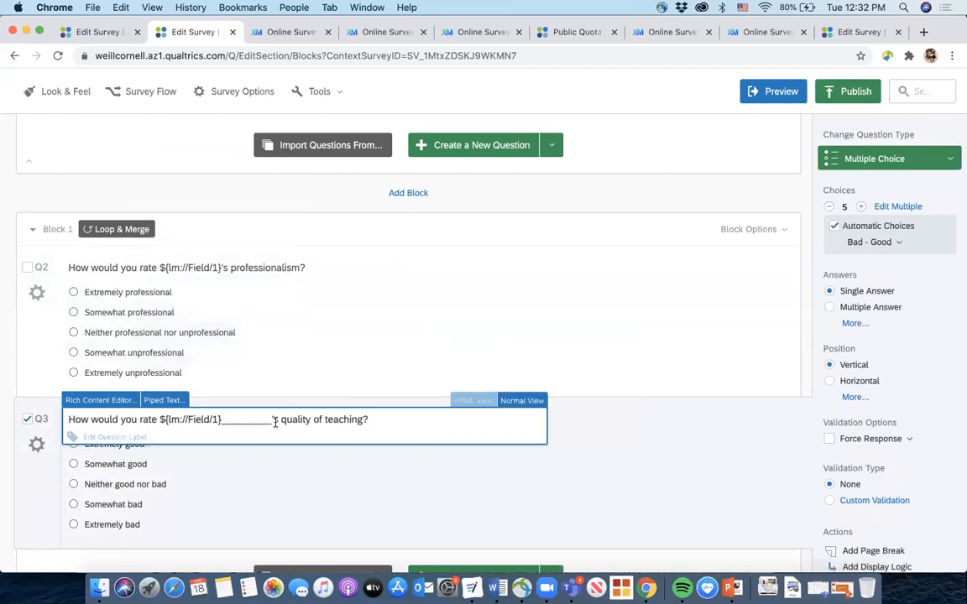
drag(271, 418, 223, 417)
key(BackSpace)
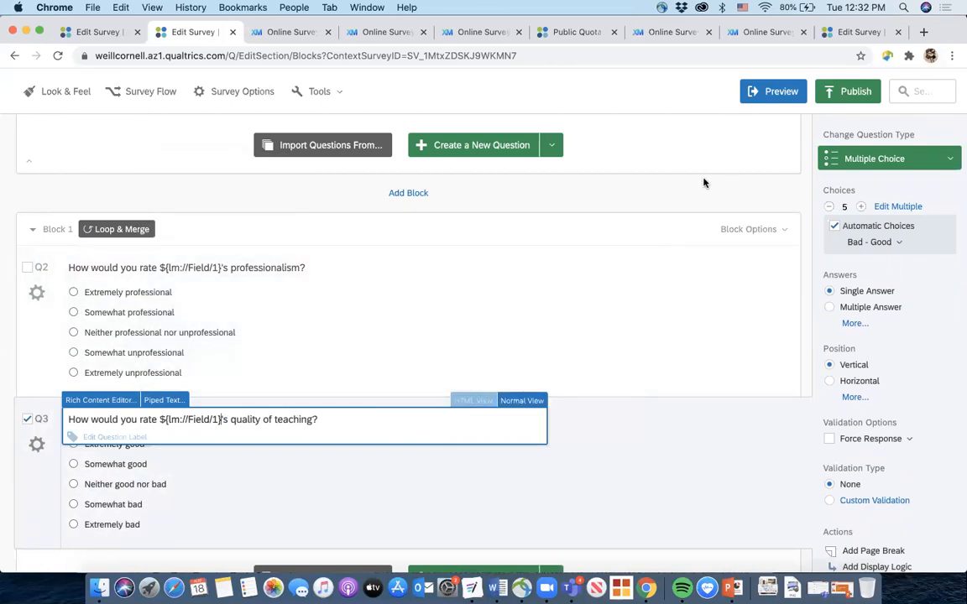
Preview the survey, choose Dr. House and Dr. Quinn as the faculty members worked with, and continue to the rating questions
click(766, 94)
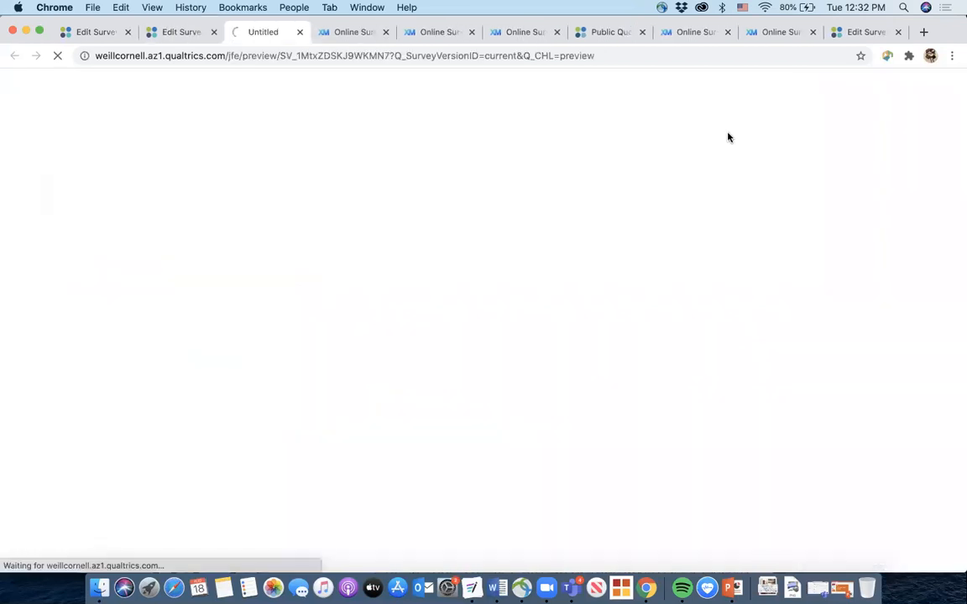
scroll(237, 373, down, 4)
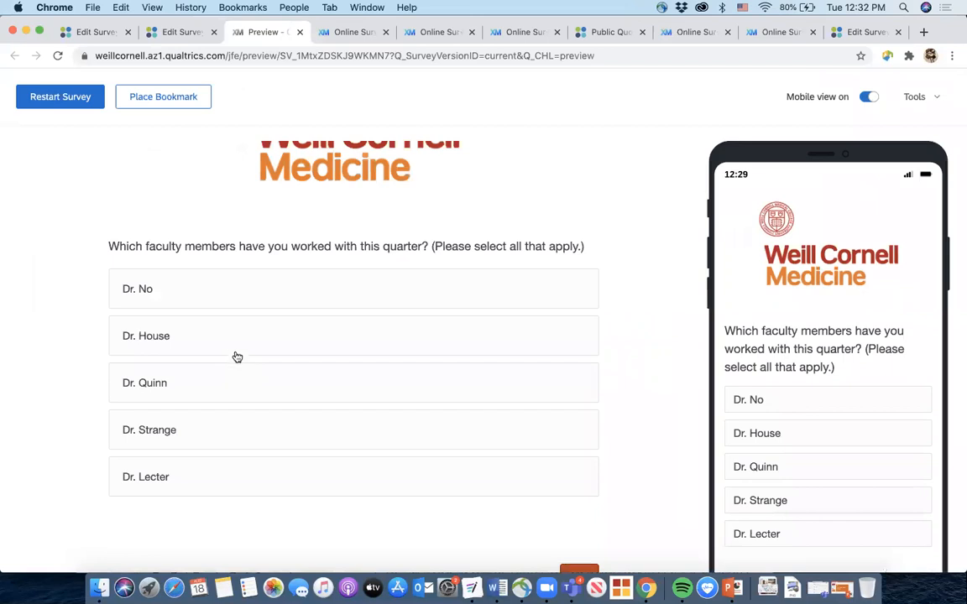
click(233, 345)
click(214, 399)
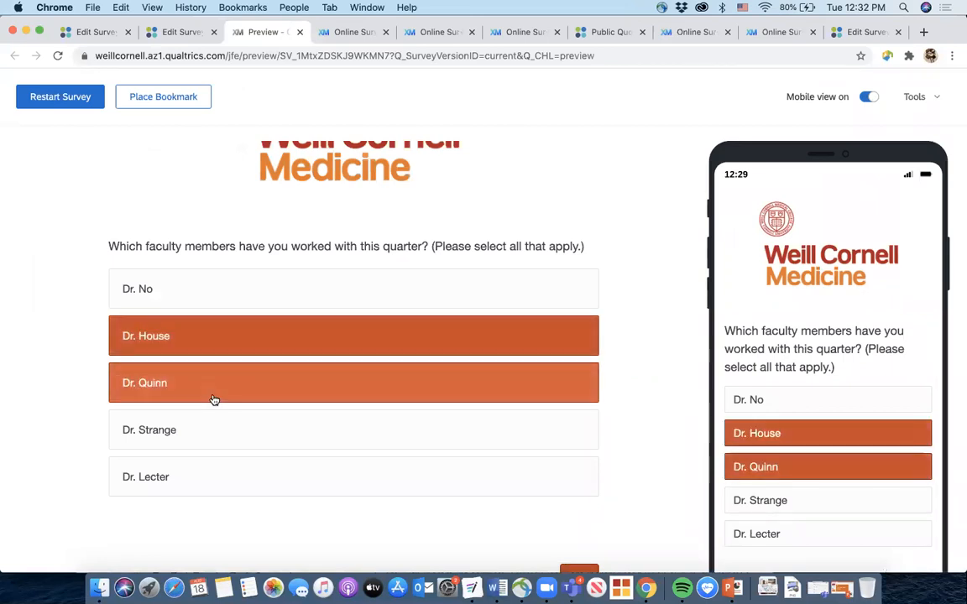
scroll(214, 399, down, 2)
click(572, 492)
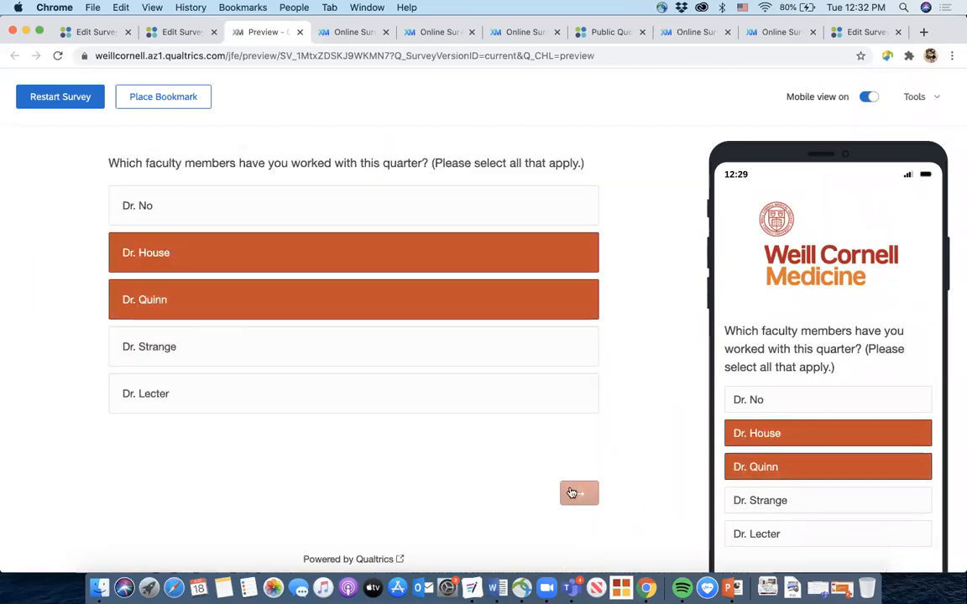
Rate Dr. House as Extremely unprofessional and Neither good nor bad for quality of teaching, and advance to the following loop
scroll(458, 384, down, 3)
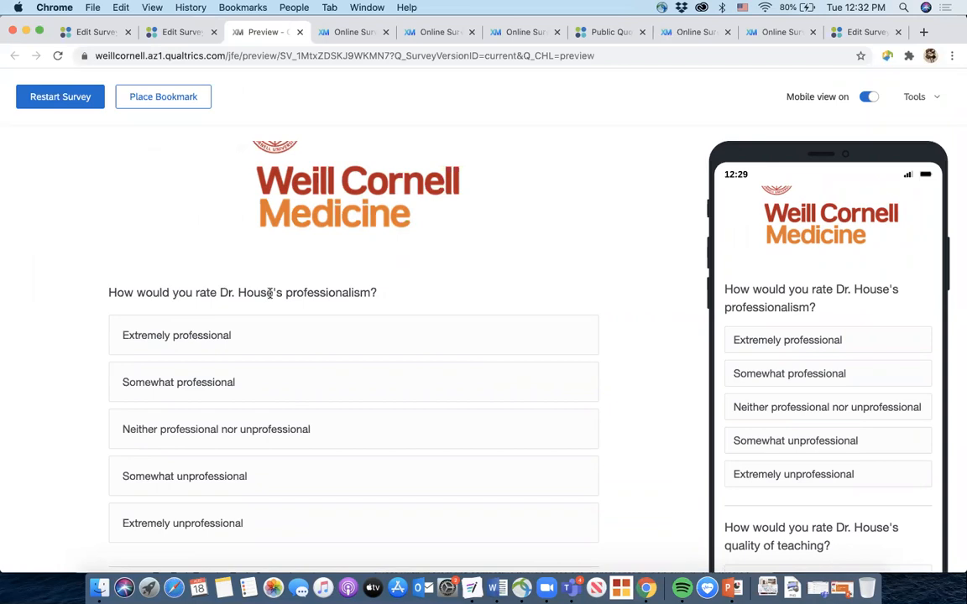
scroll(269, 294, down, 2)
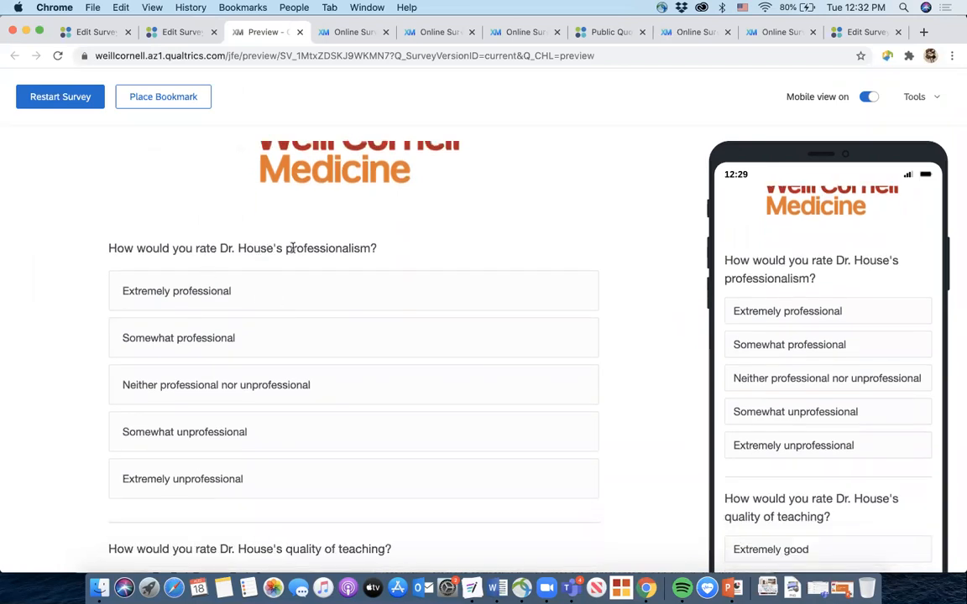
scroll(328, 251, down, 2)
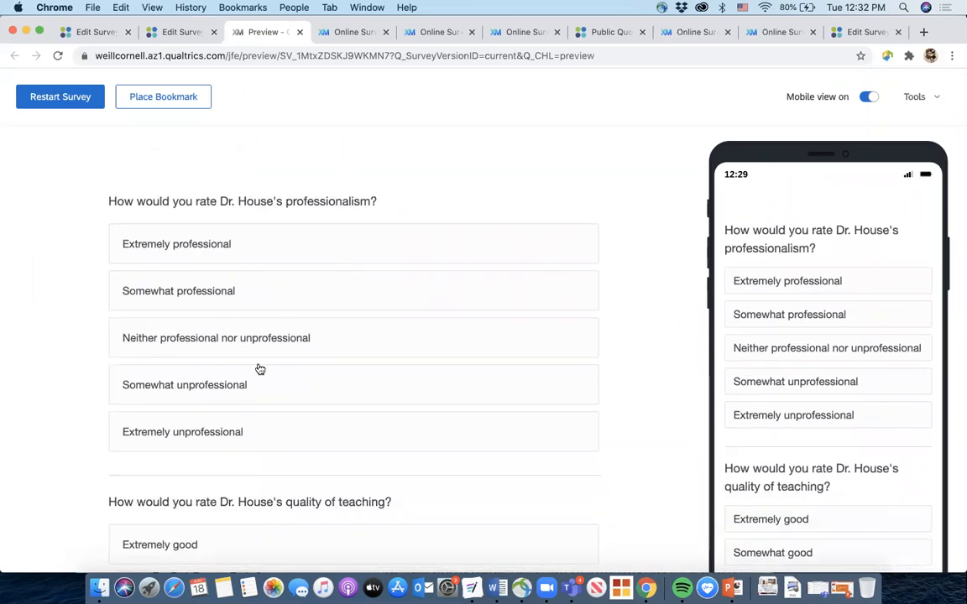
click(209, 436)
scroll(211, 441, down, 1)
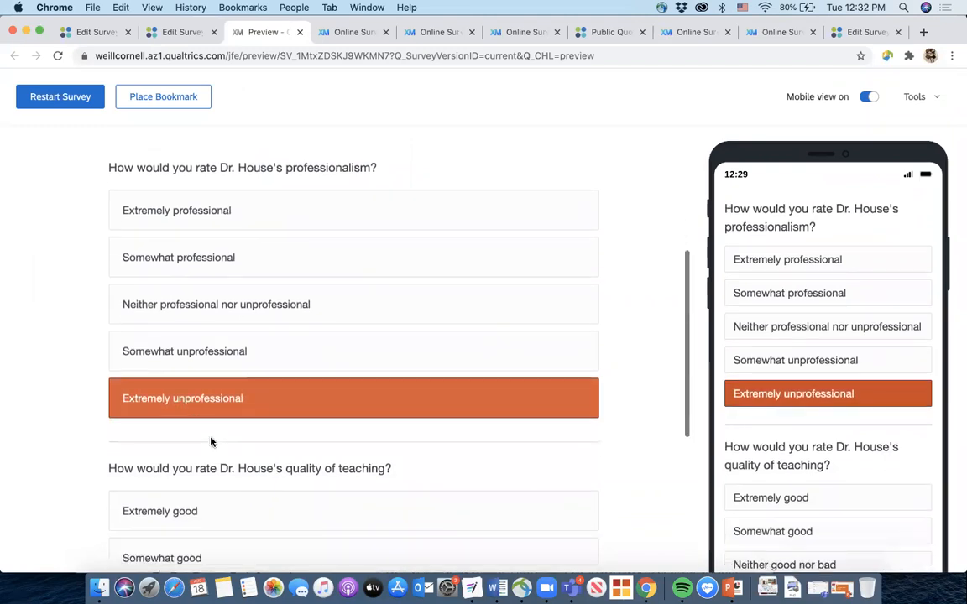
scroll(210, 442, down, 5)
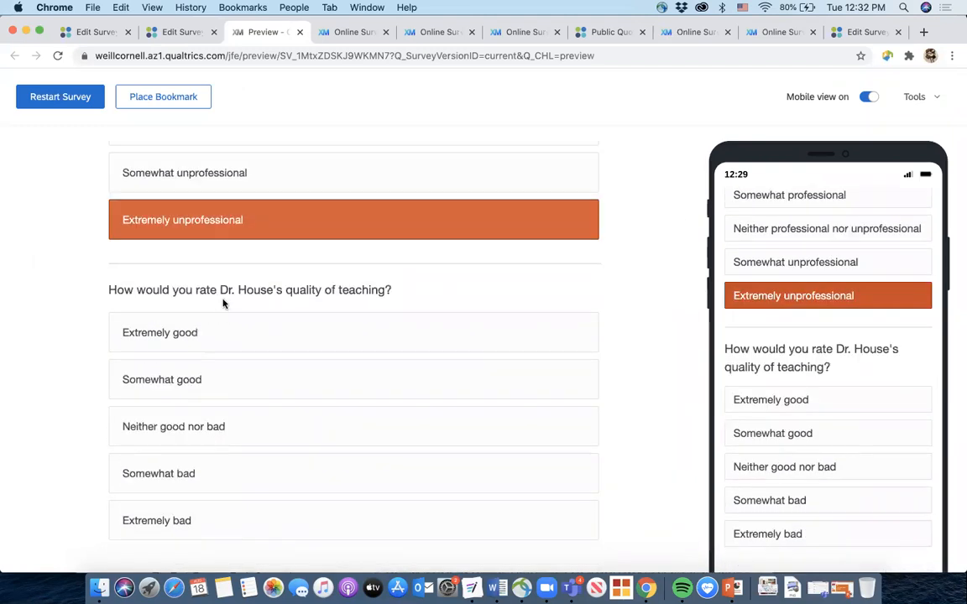
scroll(367, 290, down, 3)
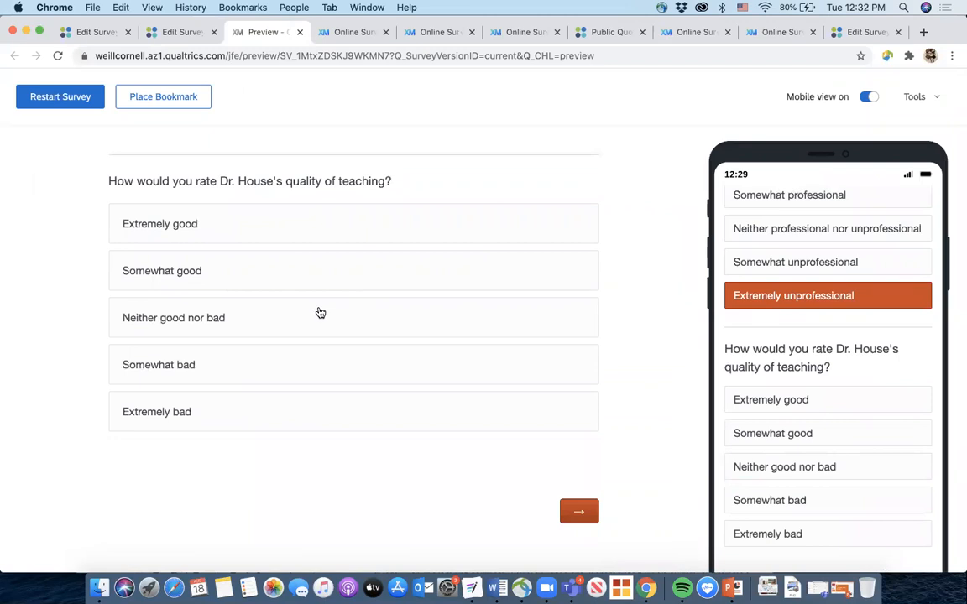
click(216, 321)
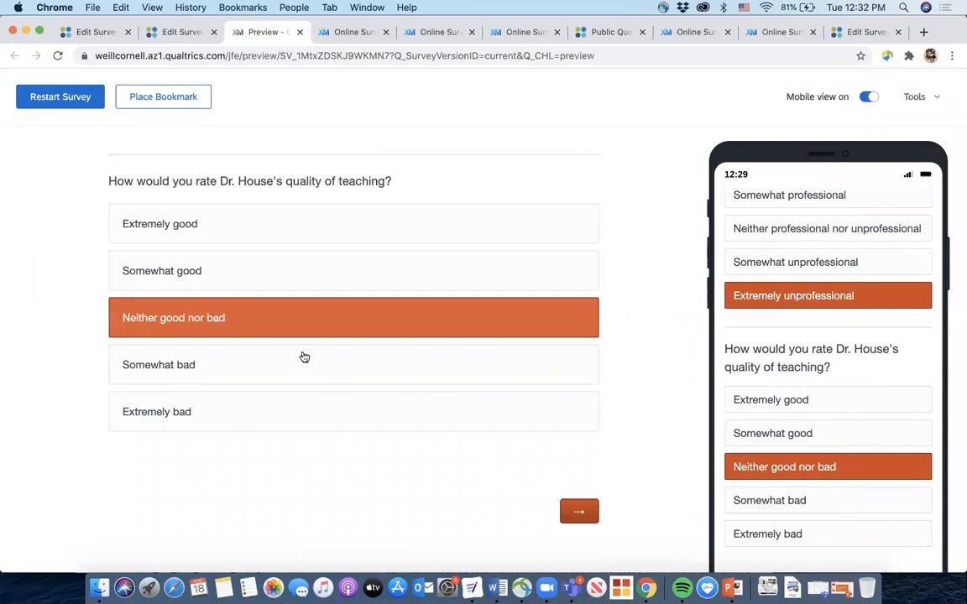
scroll(298, 275, up, 5)
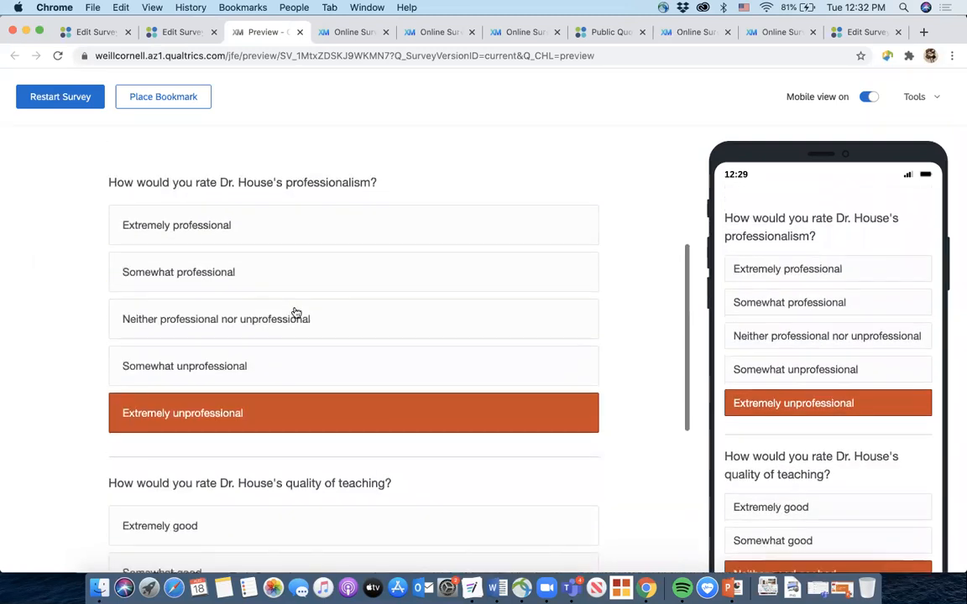
scroll(295, 312, down, 5)
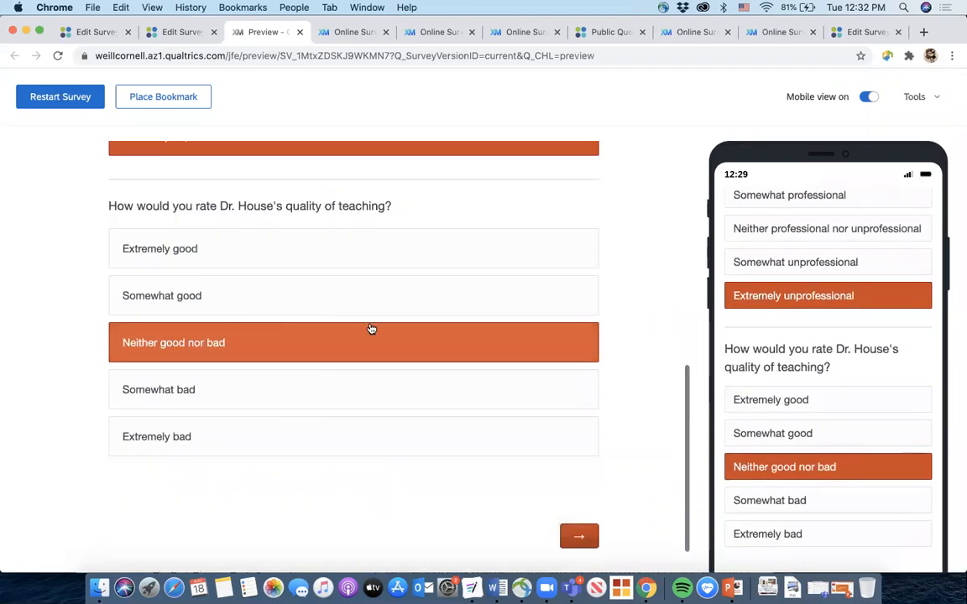
click(583, 540)
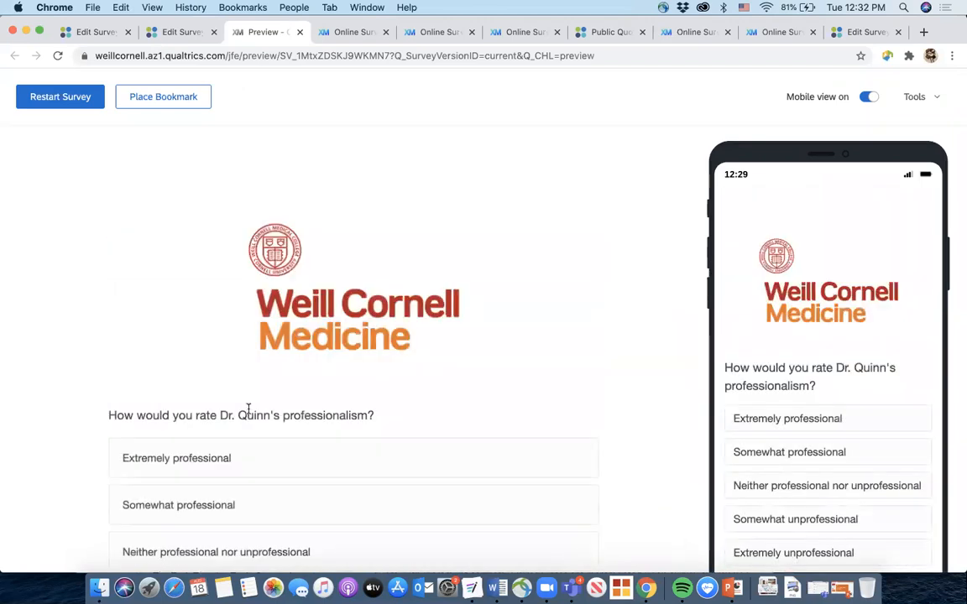
Rate Dr. Quinn as Extremely professional and Somewhat good for quality of teaching, and submit the preview response
scroll(244, 420, down, 1)
scroll(252, 336, down, 2)
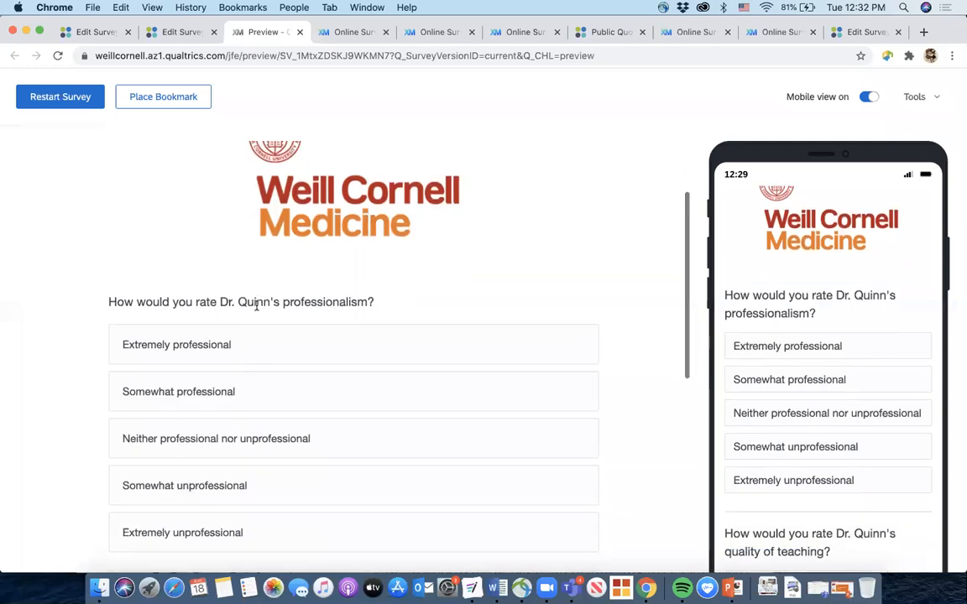
scroll(254, 301, down, 2)
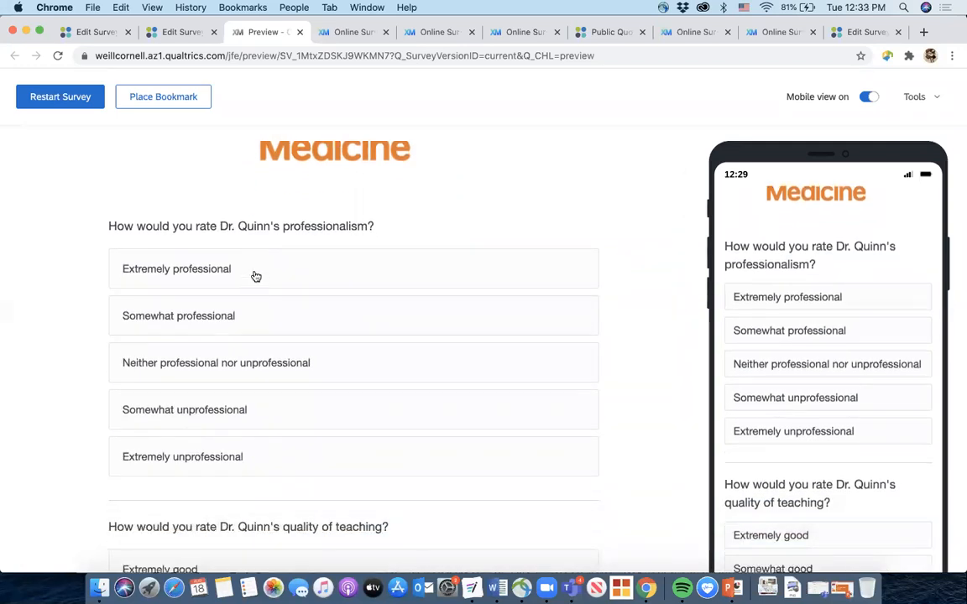
click(256, 277)
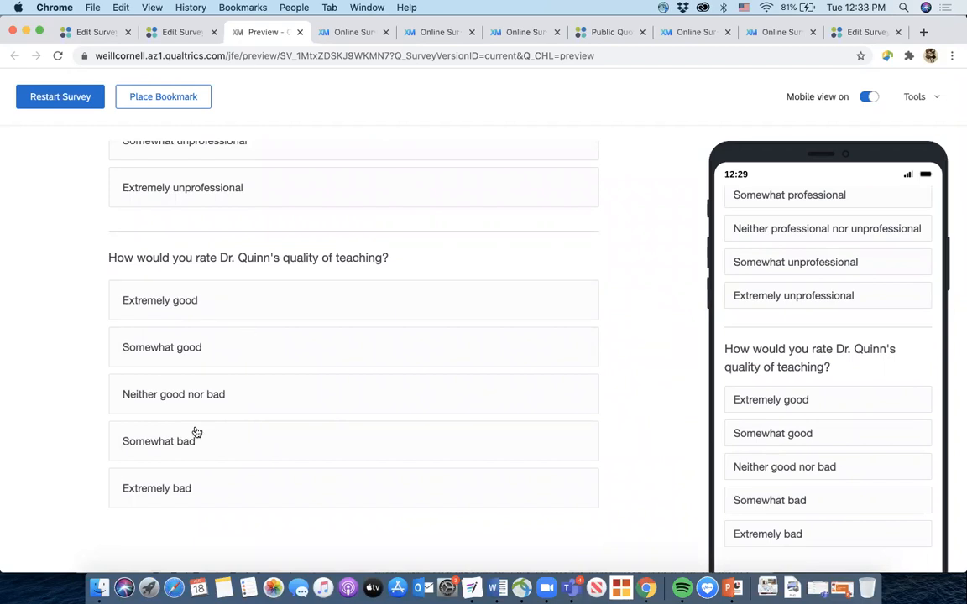
click(208, 367)
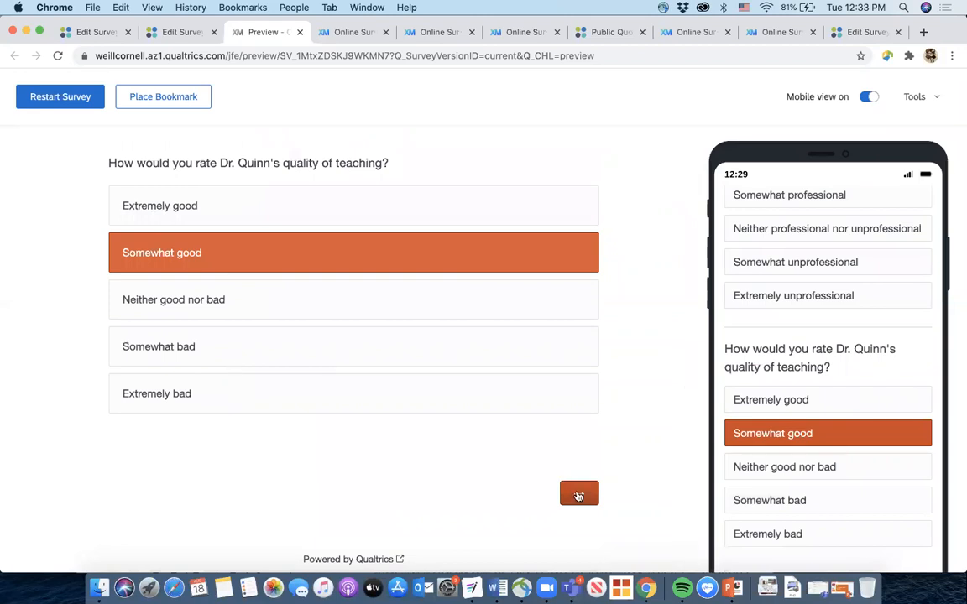
click(579, 495)
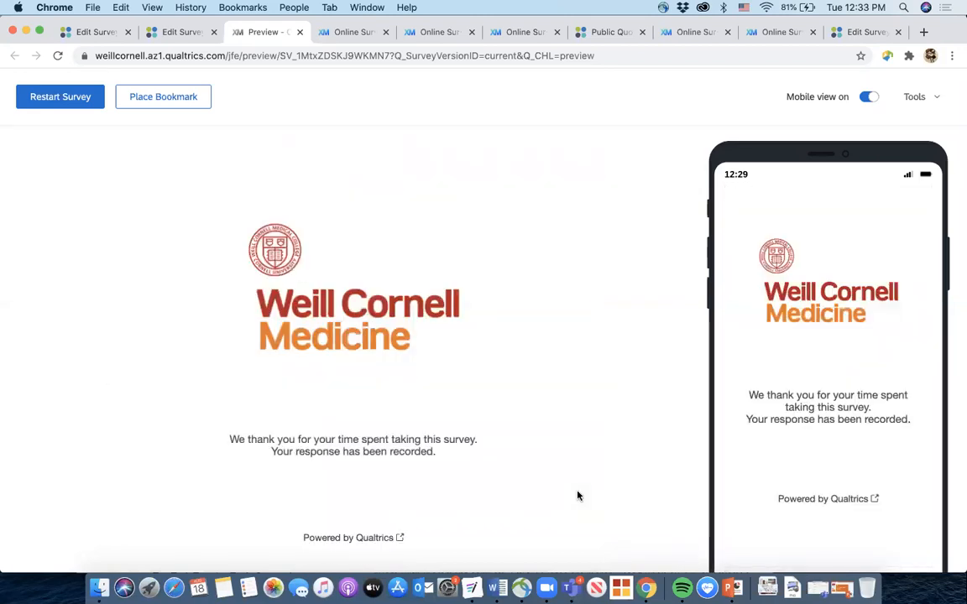
triple_click(331, 443)
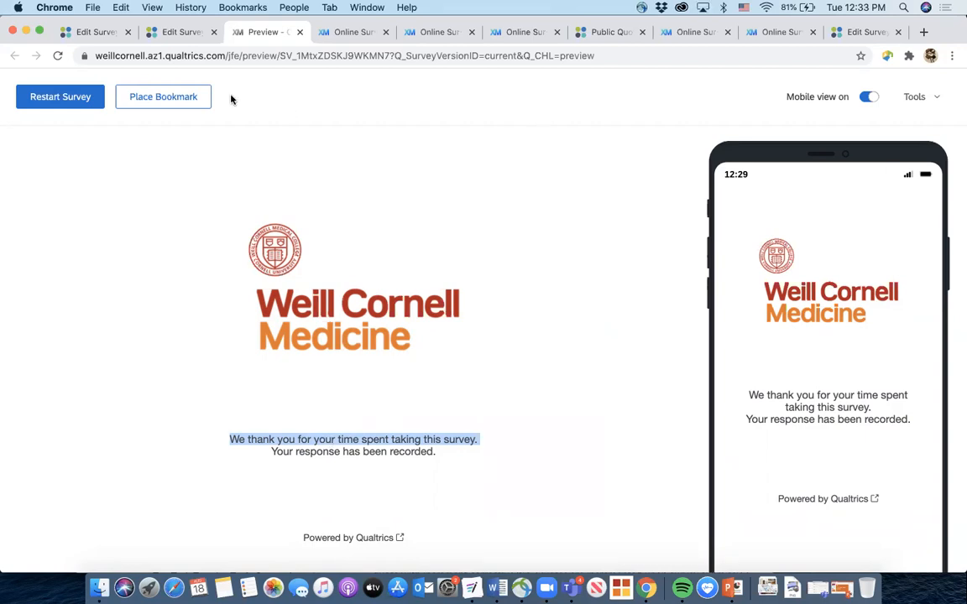
Close the survey preview, return to the projects list, and open the Age Loop Survey
click(299, 32)
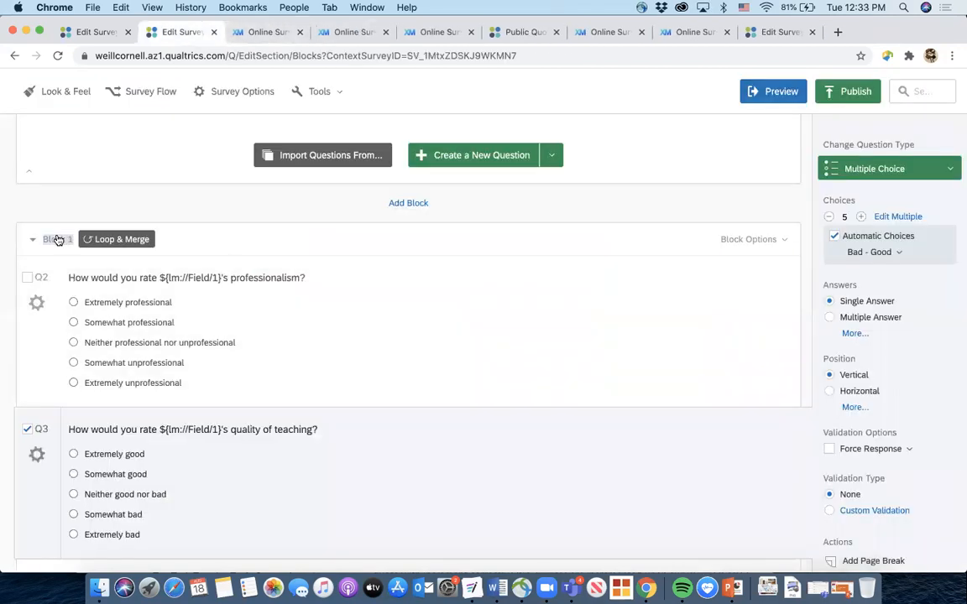
scroll(56, 239, up, 3)
scroll(57, 239, up, 5)
click(29, 97)
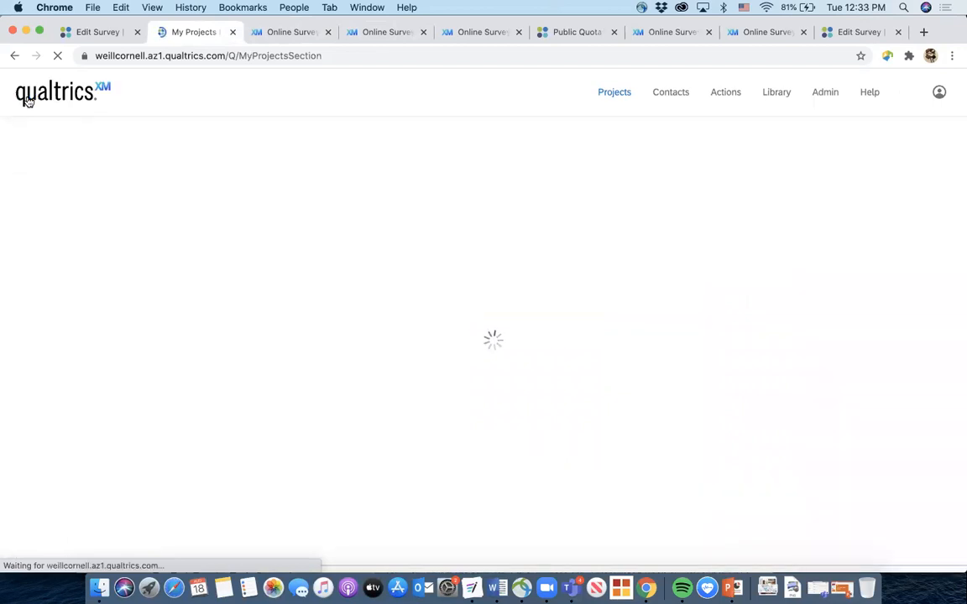
scroll(112, 317, down, 5)
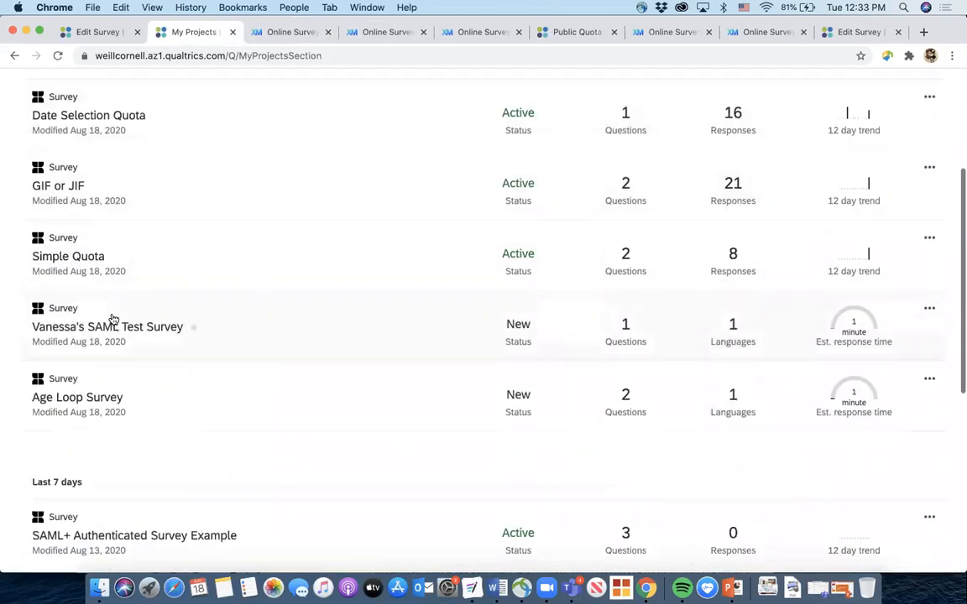
click(95, 400)
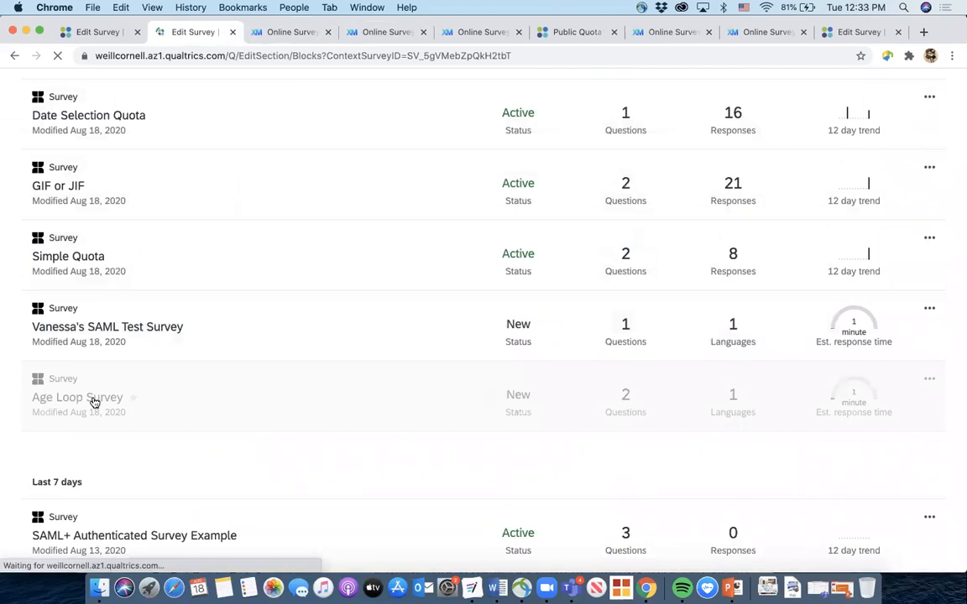
Examine the Q1 text entry question about the number of children and the Q2 age question with its piped loop fields
scroll(137, 317, down, 3)
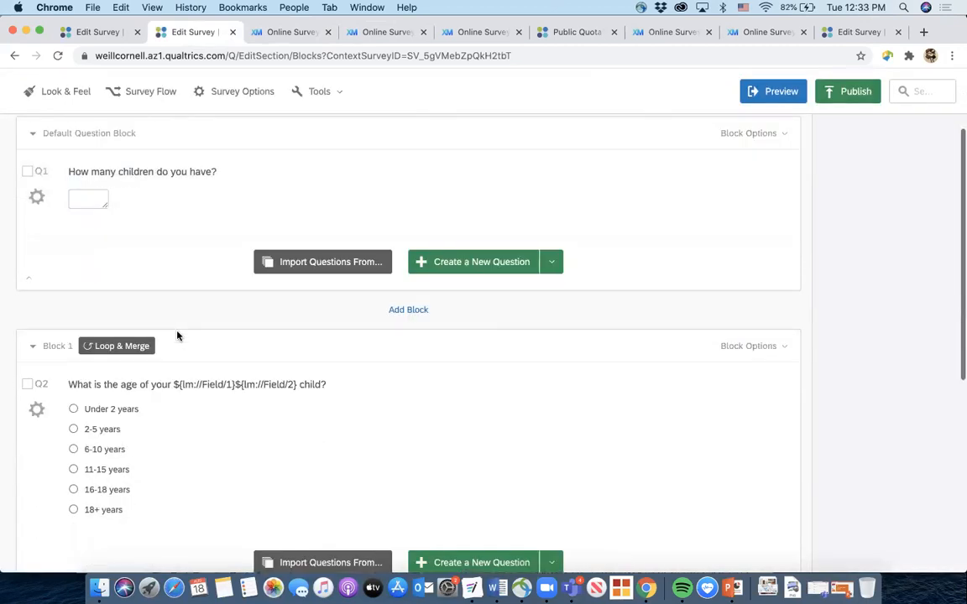
click(84, 198)
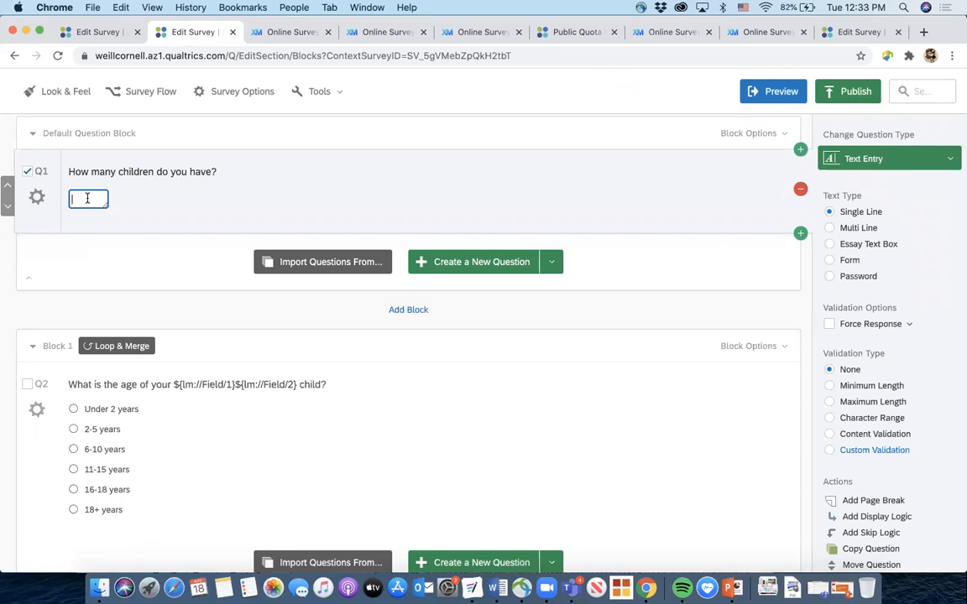
scroll(177, 434, down, 2)
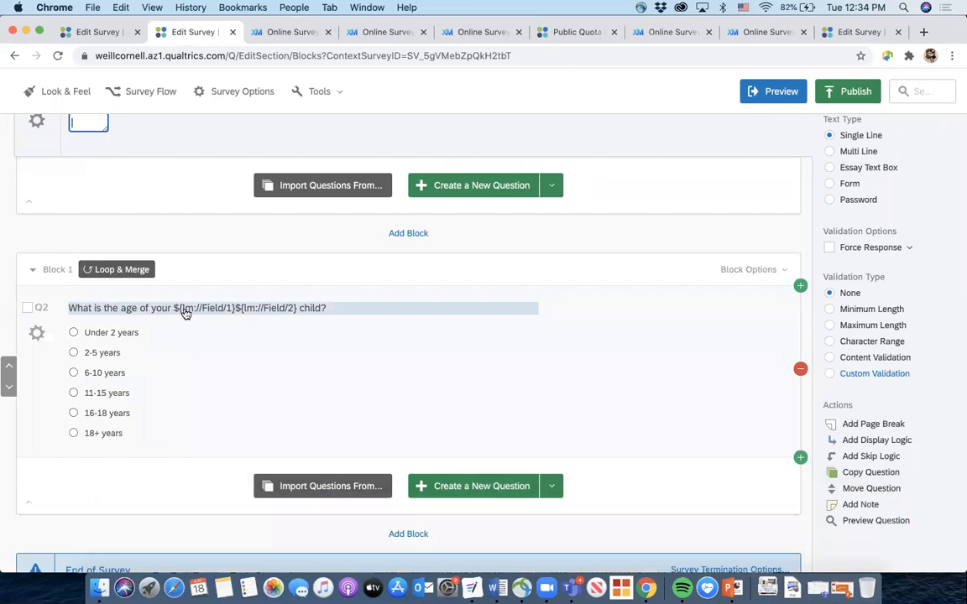
scroll(290, 280, up, 3)
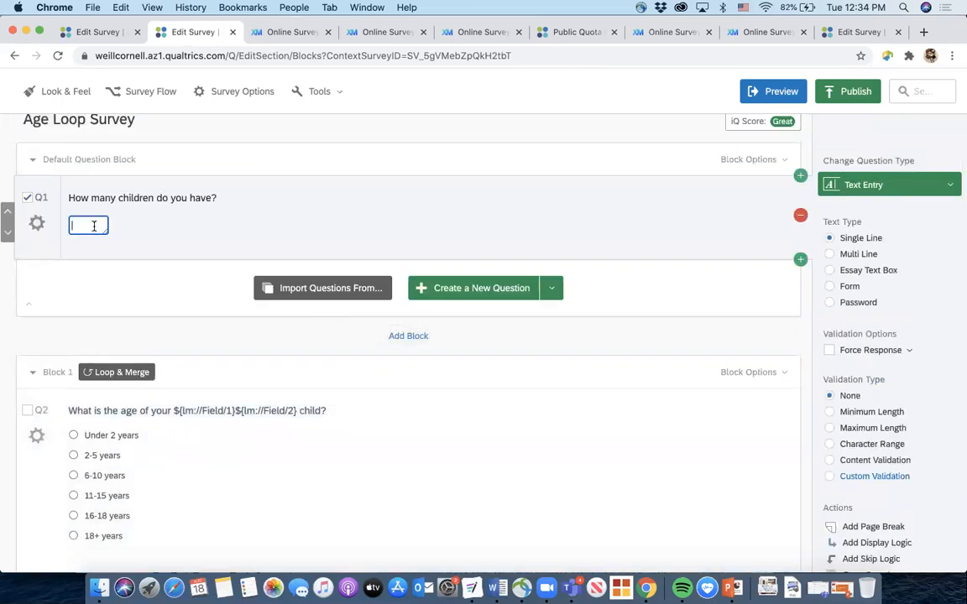
scroll(95, 298, down, 2)
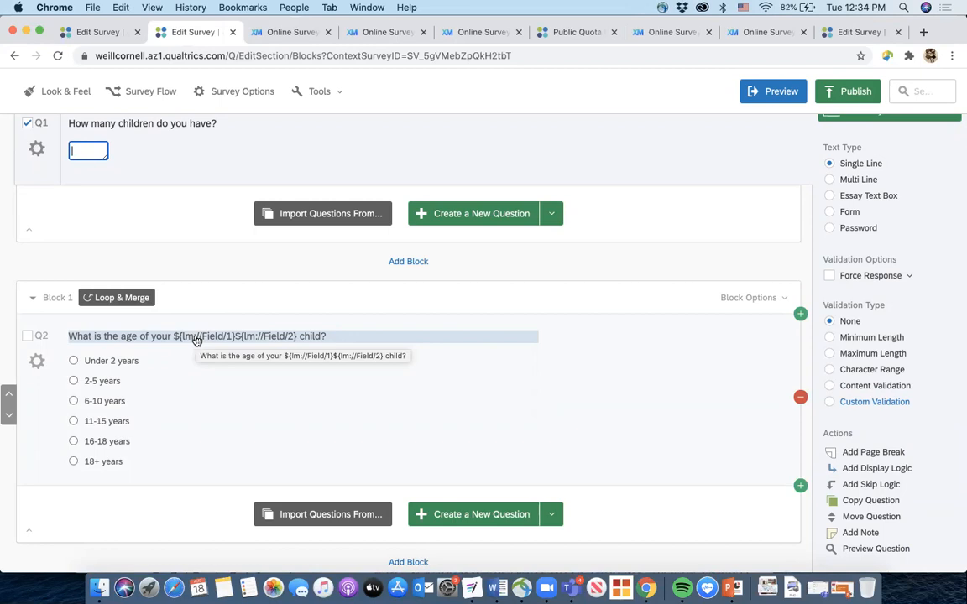
scroll(196, 340, up, 1)
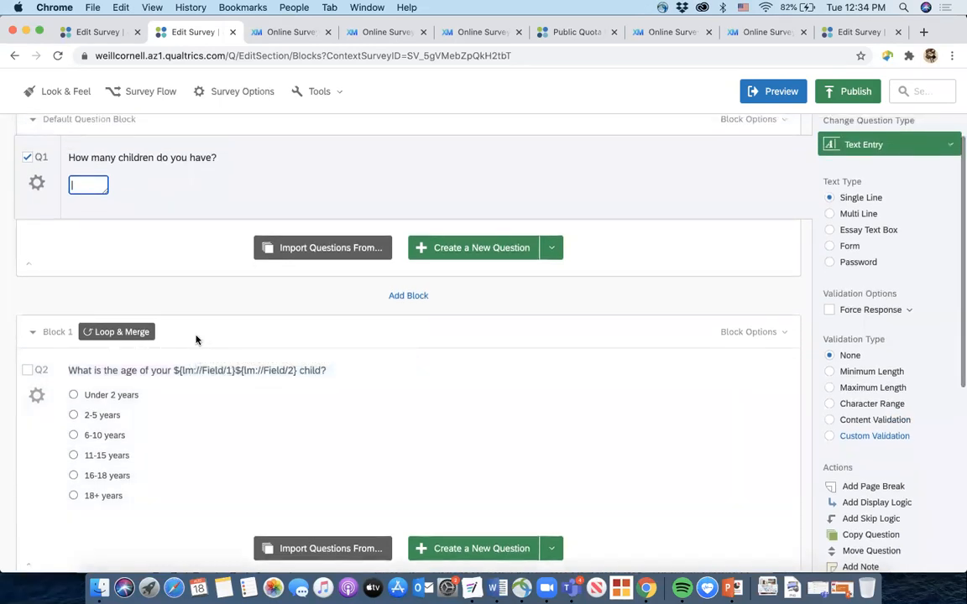
scroll(200, 371, down, 1)
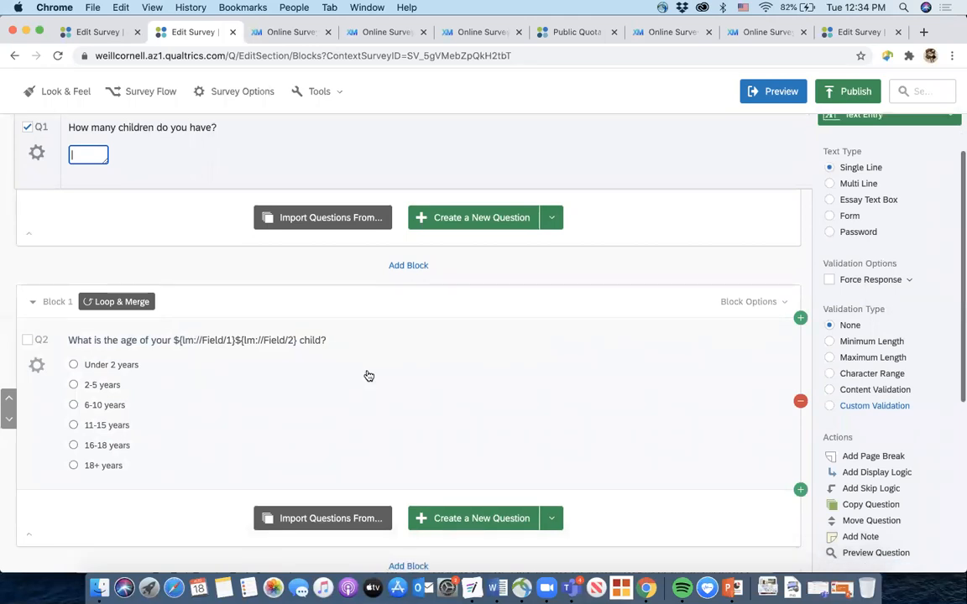
Open Block 1's Loop & Merge settings and turn Loop & Merge off and back on for the block
click(727, 304)
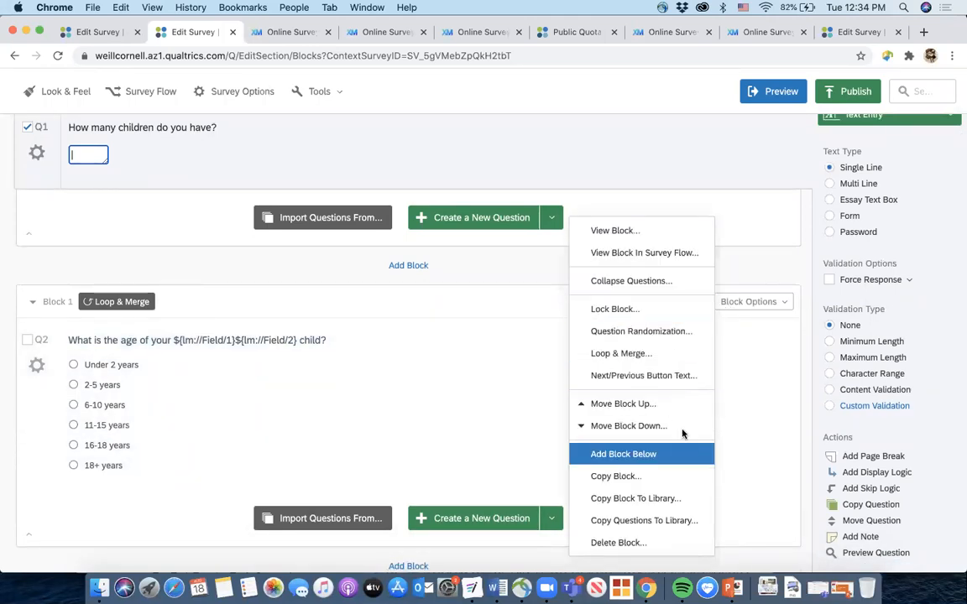
click(99, 304)
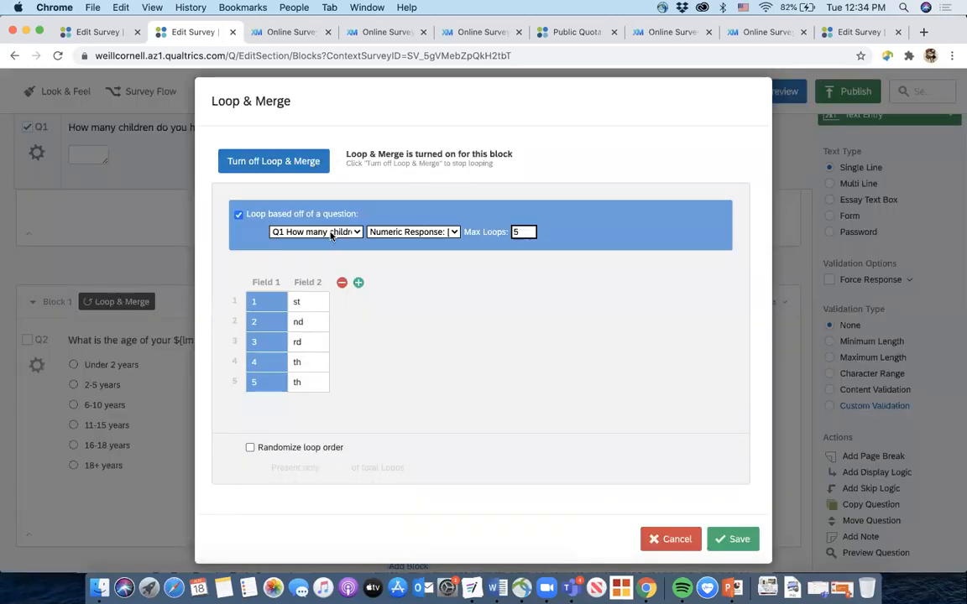
click(273, 165)
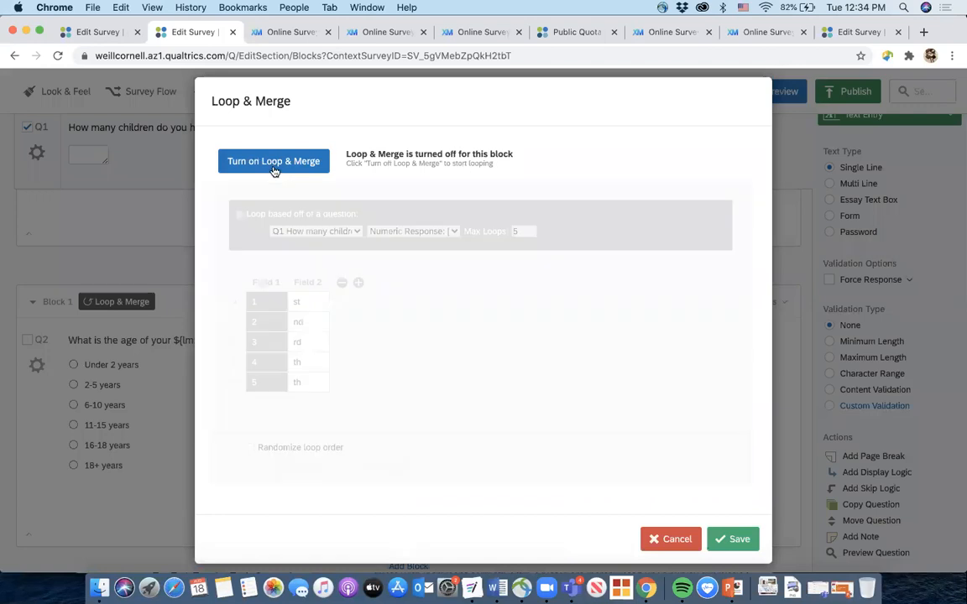
click(270, 164)
click(270, 164)
click(274, 166)
Base Block 1's loop on the Numeric Response to Q1 "How many children do you have?", keeping Max Loops at 5
click(239, 214)
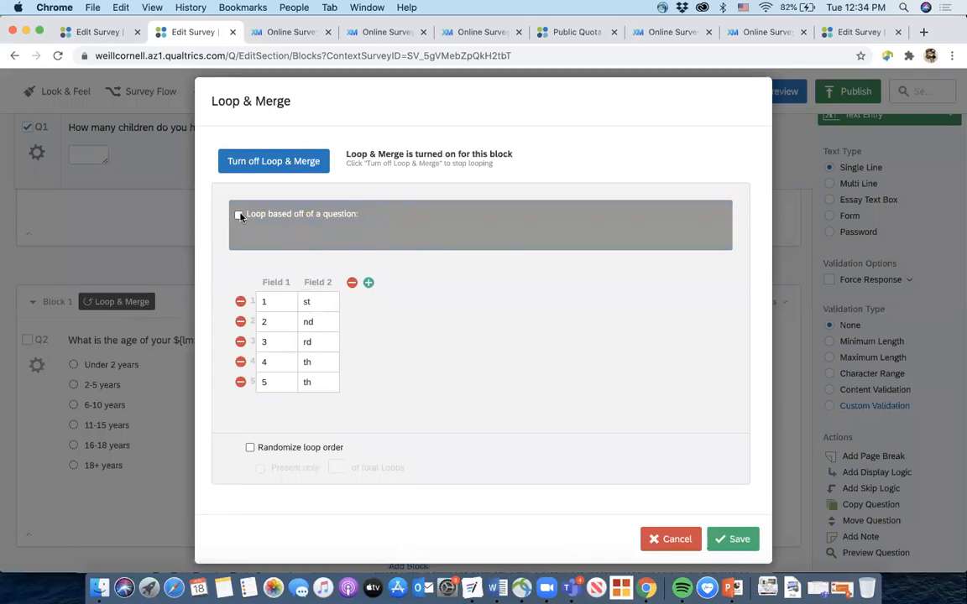
click(239, 215)
click(342, 231)
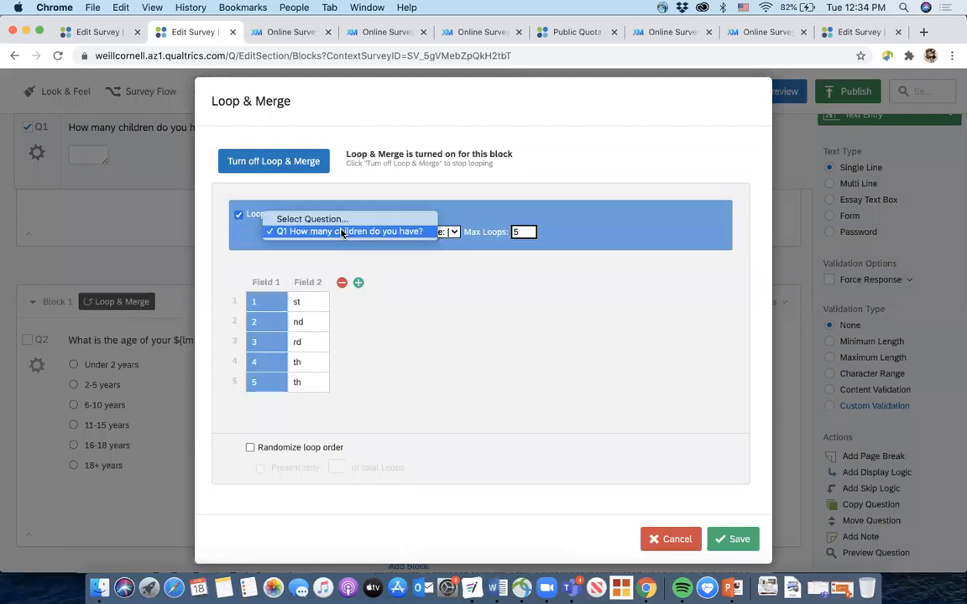
click(342, 232)
click(410, 232)
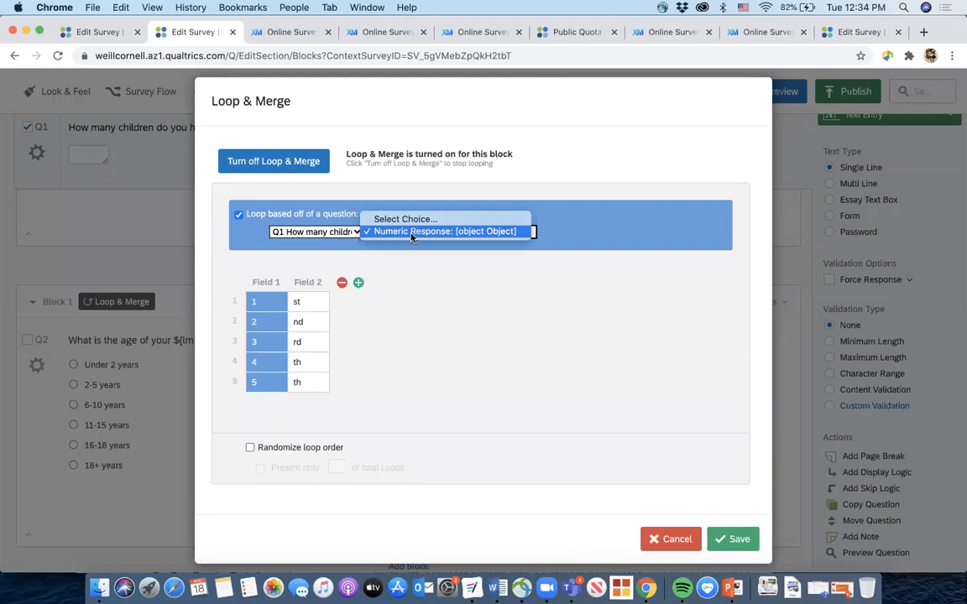
click(411, 232)
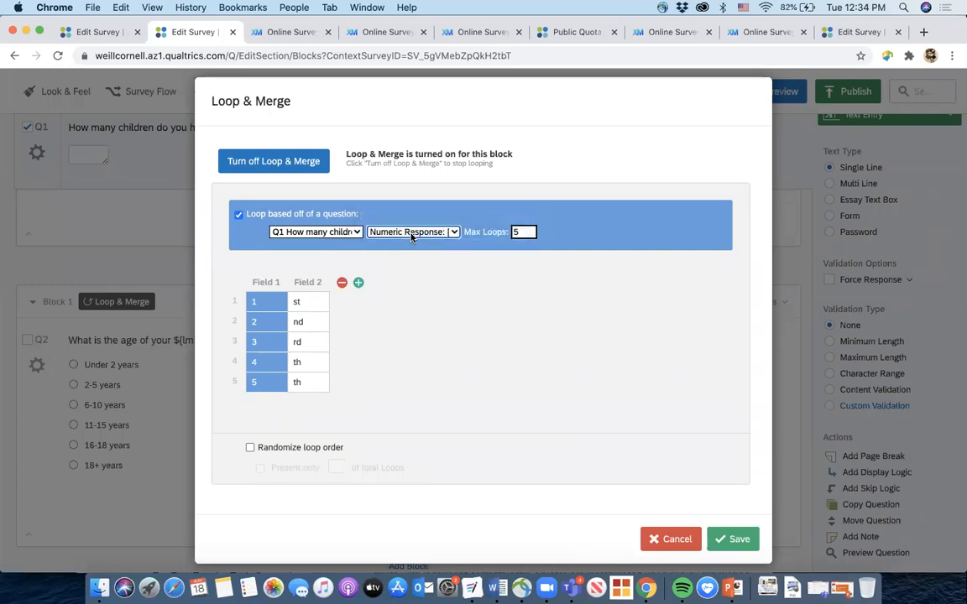
click(521, 231)
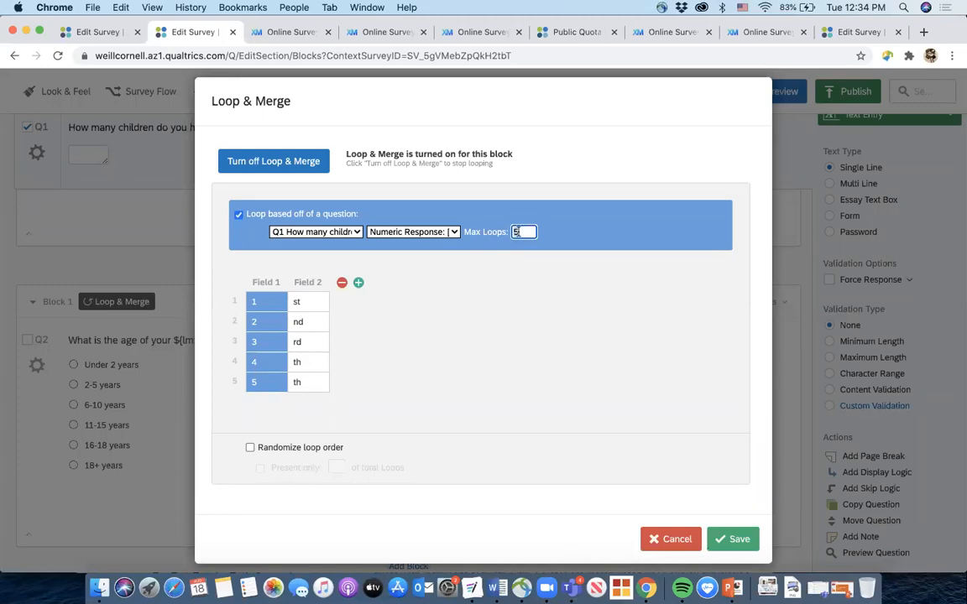
click(513, 245)
Clear the Field 2 values for all five loops and save the Loop & Merge settings
click(312, 303)
key(BackSpace)
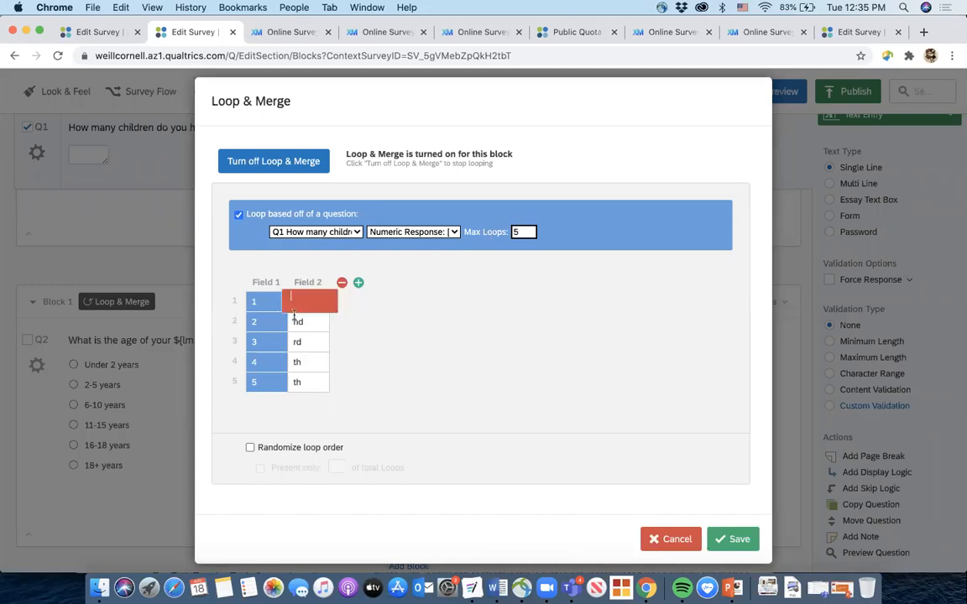
click(294, 320)
key(BackSpace)
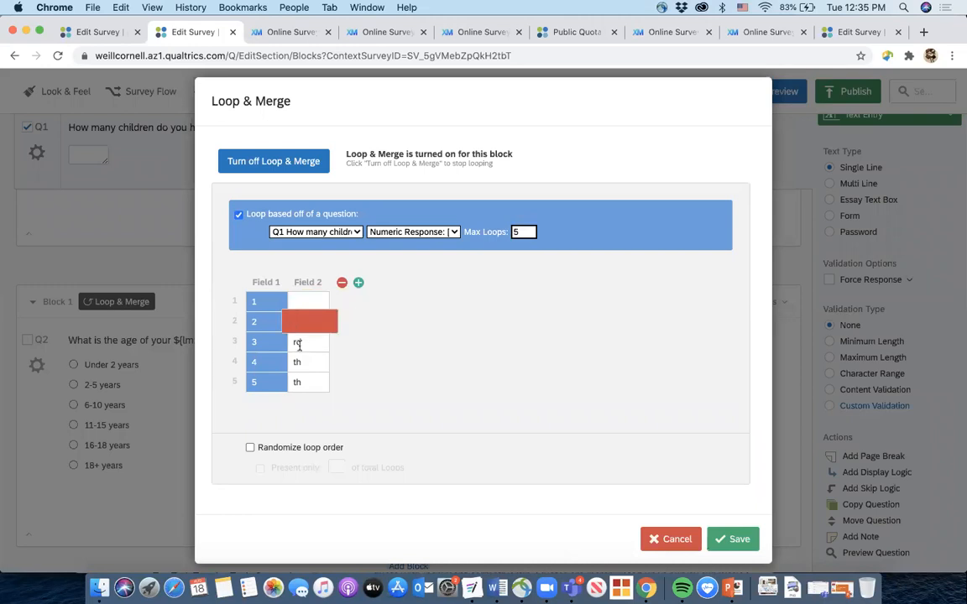
click(298, 342)
key(BackSpace)
click(298, 362)
key(BackSpace)
click(293, 383)
key(BackSpace)
click(361, 352)
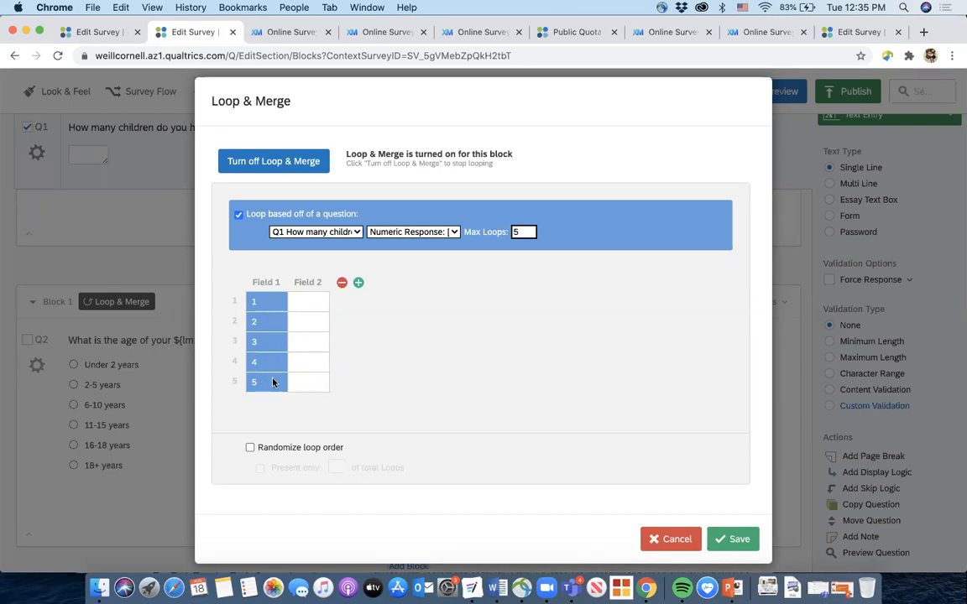
click(745, 546)
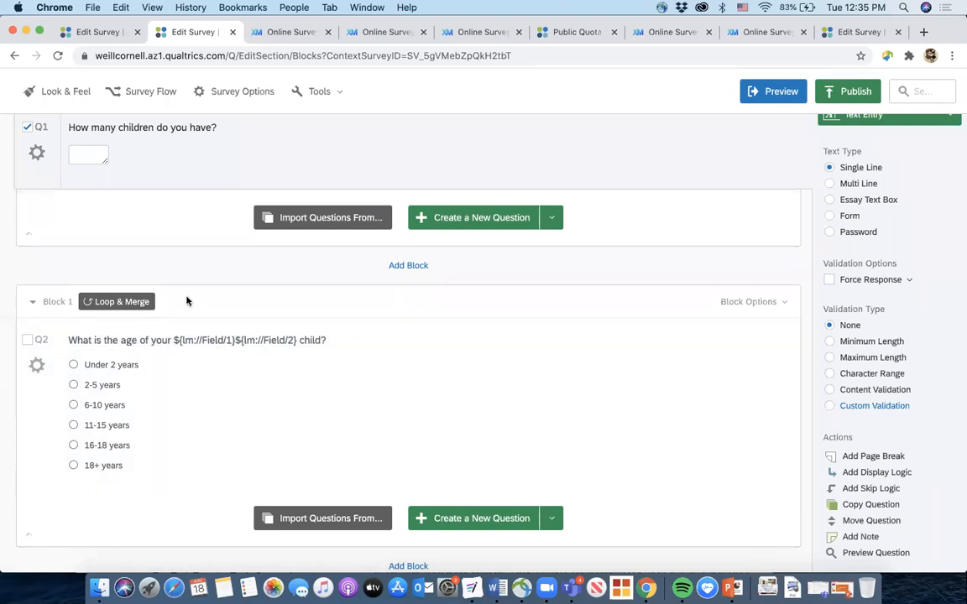
Reopen Block 1's Loop & Merge settings, fill Field 2 with st, nd, rd, th and th for loops 1 to 5, and save
click(122, 301)
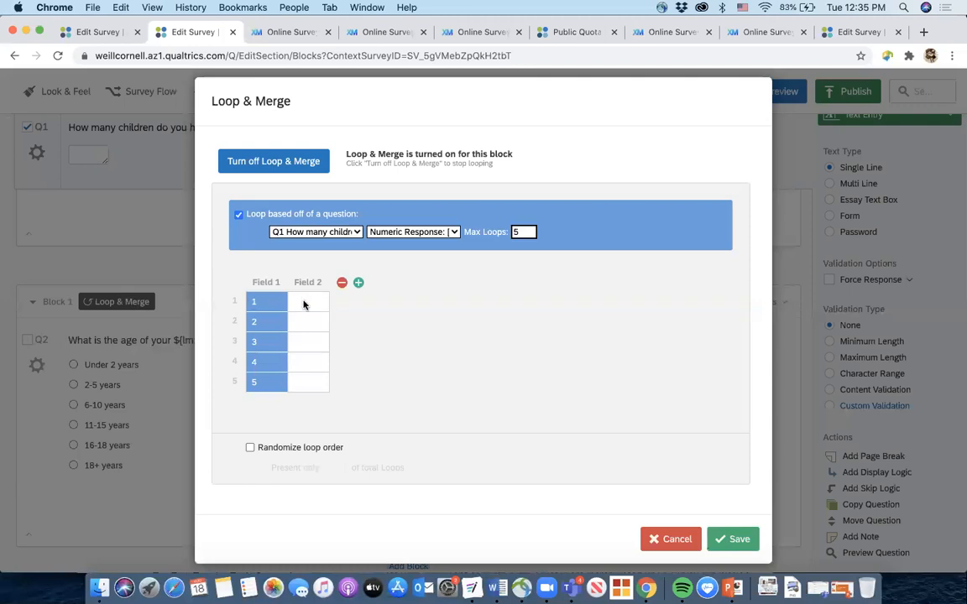
click(305, 305)
text(st)
click(307, 326)
text(nd)
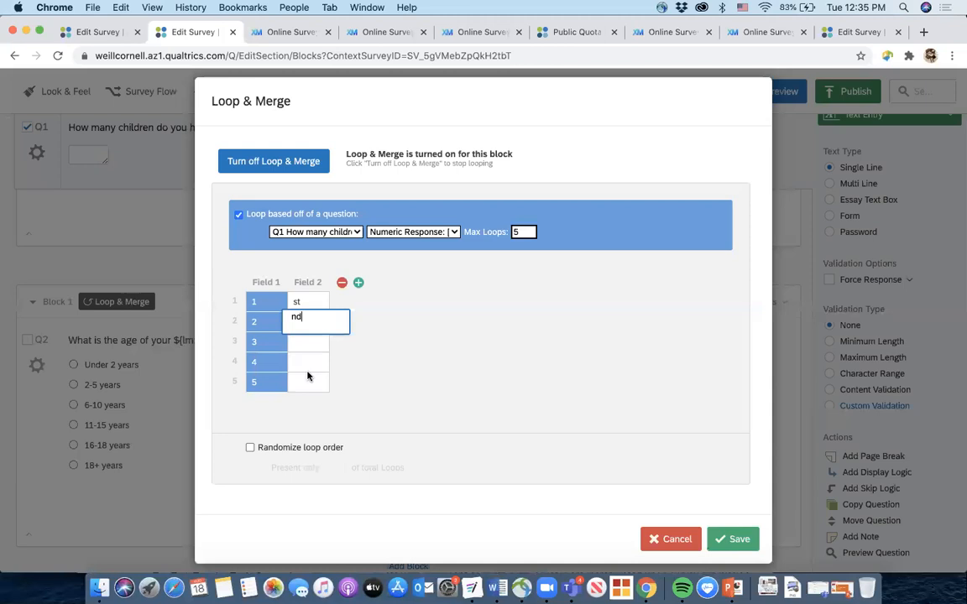
click(310, 344)
text(rd)
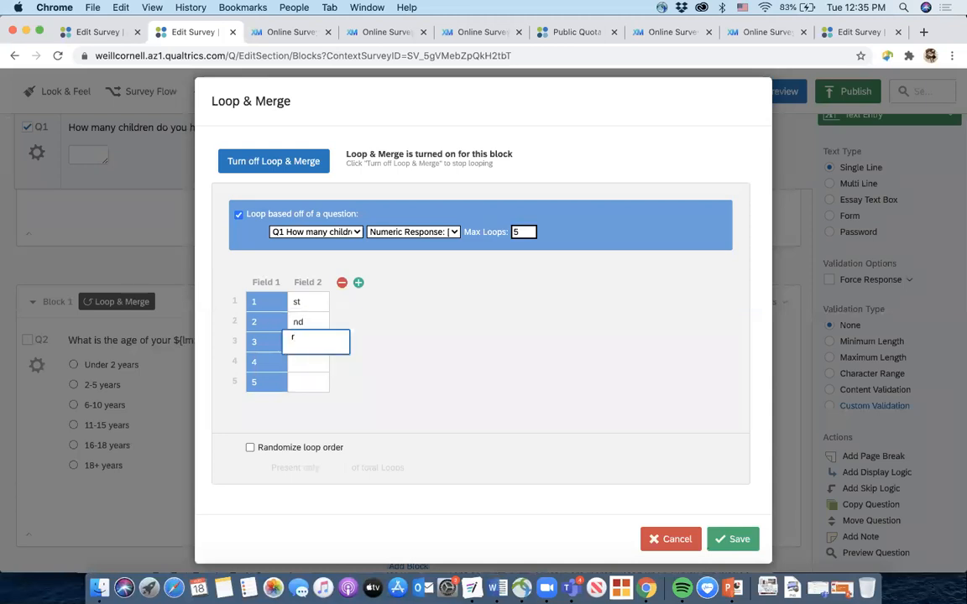
click(366, 382)
click(302, 367)
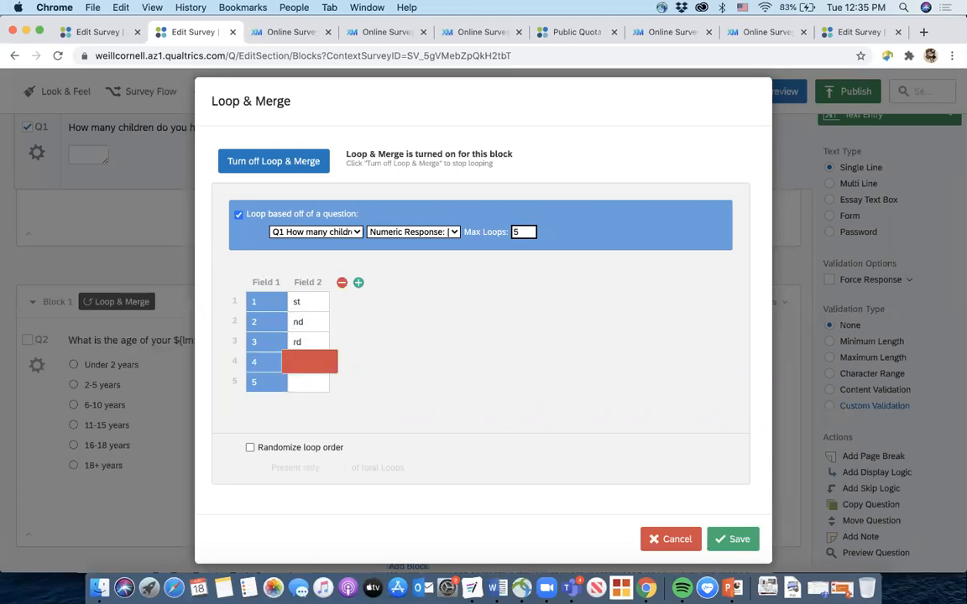
text(th)
click(307, 400)
click(307, 384)
text(th)
click(439, 397)
click(730, 539)
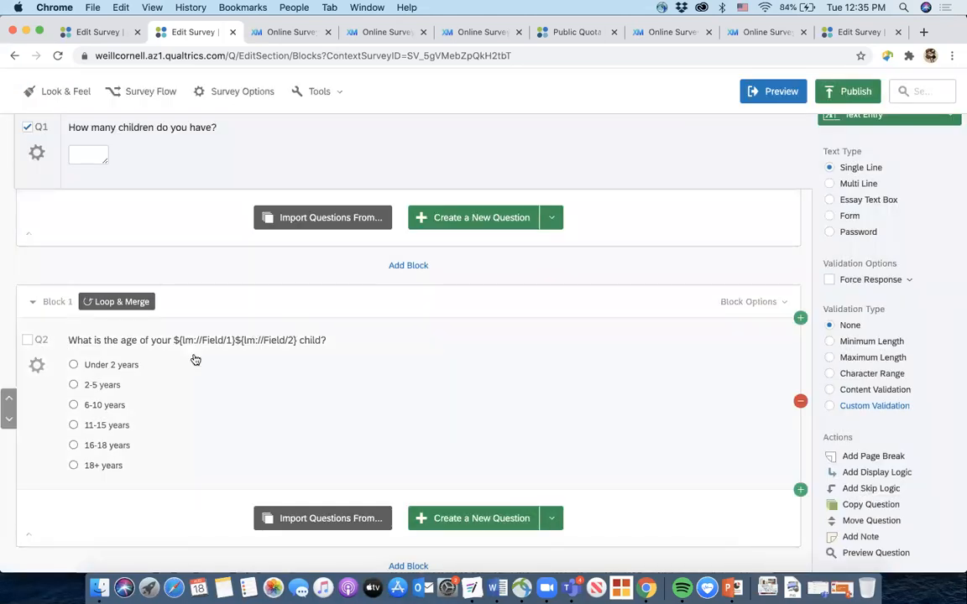
Replace the existing piped fields in Q2's question text with piped text from Loop & Merge Field 1
click(276, 340)
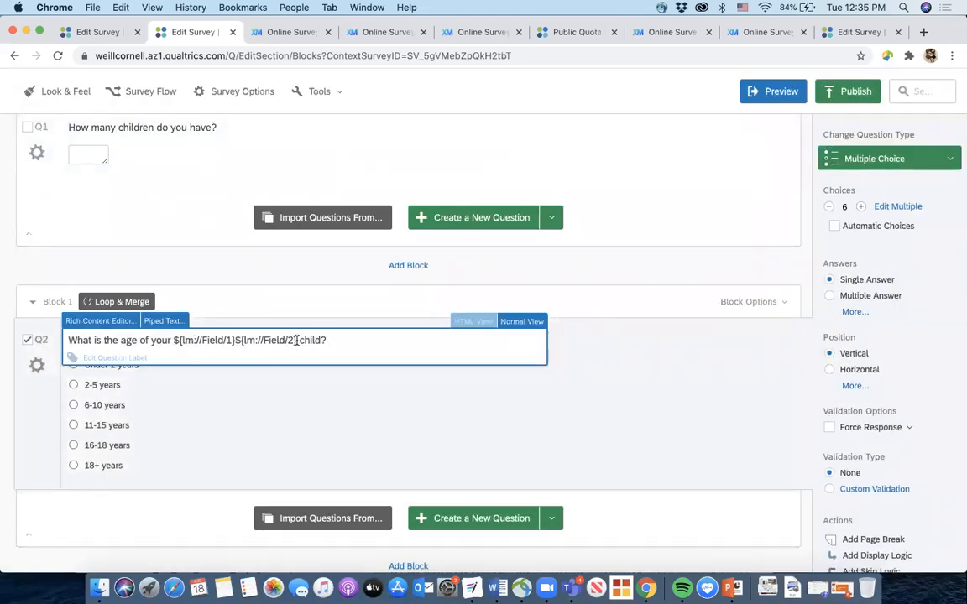
drag(298, 340, 179, 342)
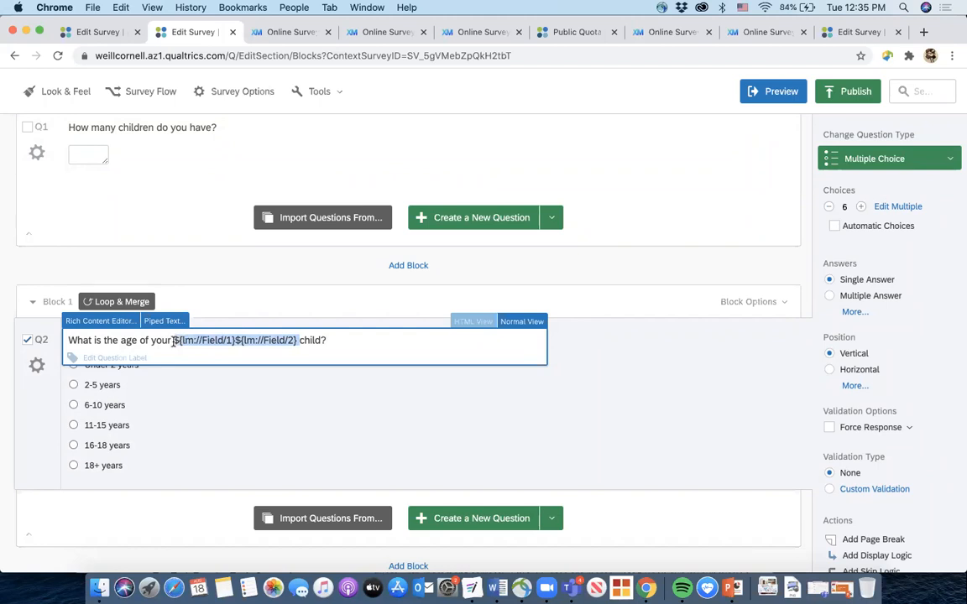
key(BackSpace)
key(BackSpace)
click(165, 321)
mouse_move(190, 276)
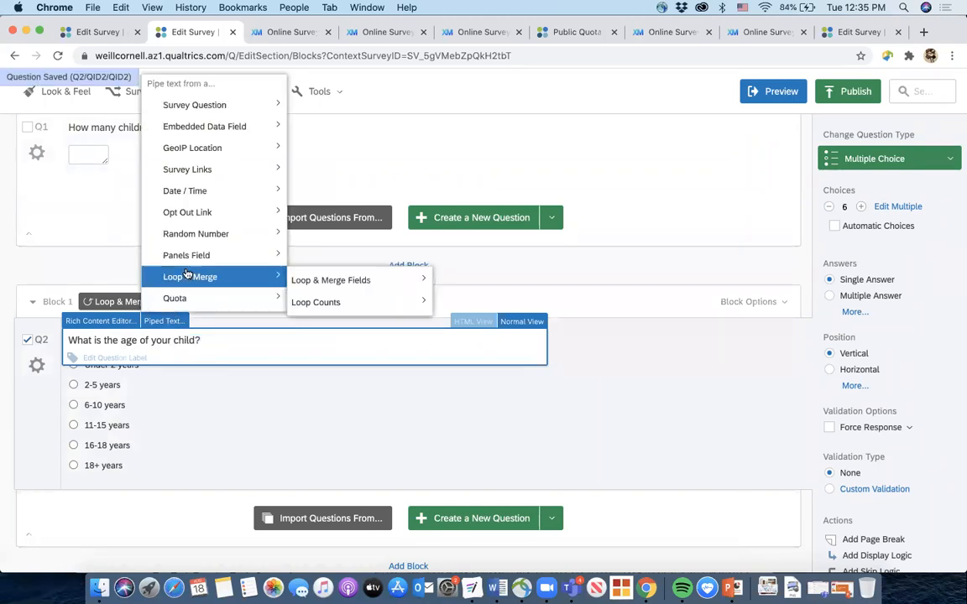
mouse_move(315, 299)
mouse_move(330, 280)
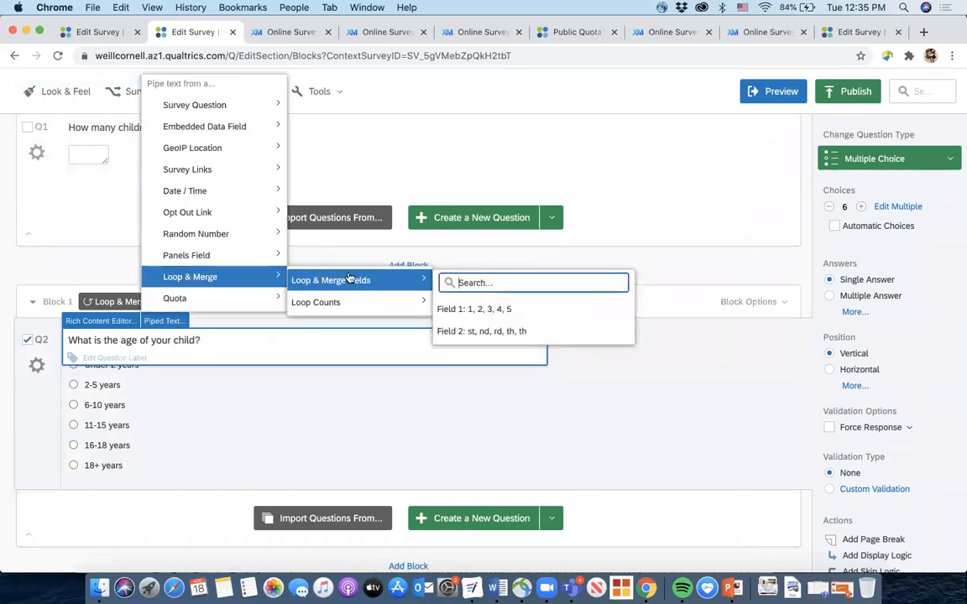
click(494, 312)
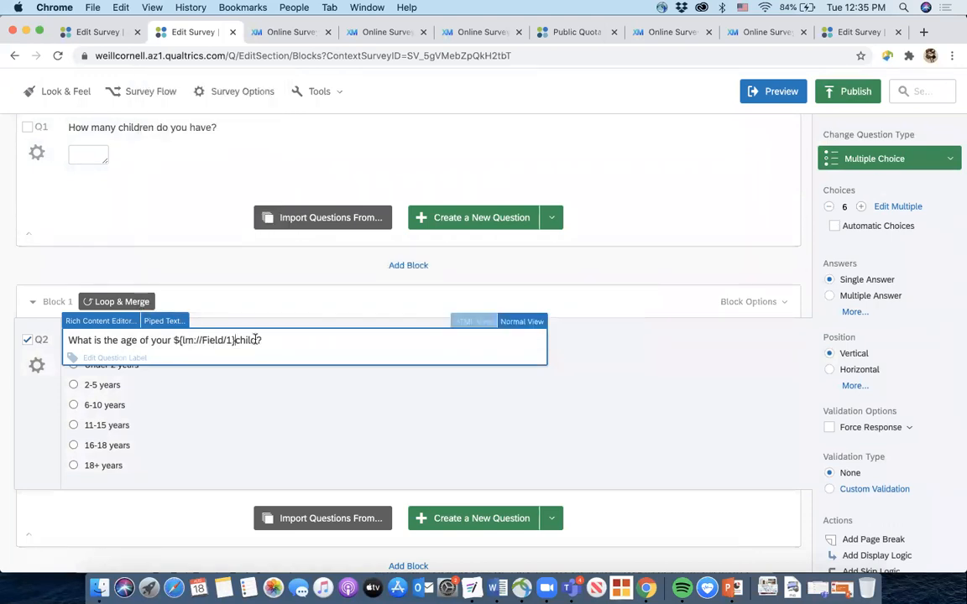
Insert piped text from Loop & Merge Field 2 directly after Field 1 in Q2's question text
click(153, 323)
mouse_move(189, 276)
mouse_move(330, 280)
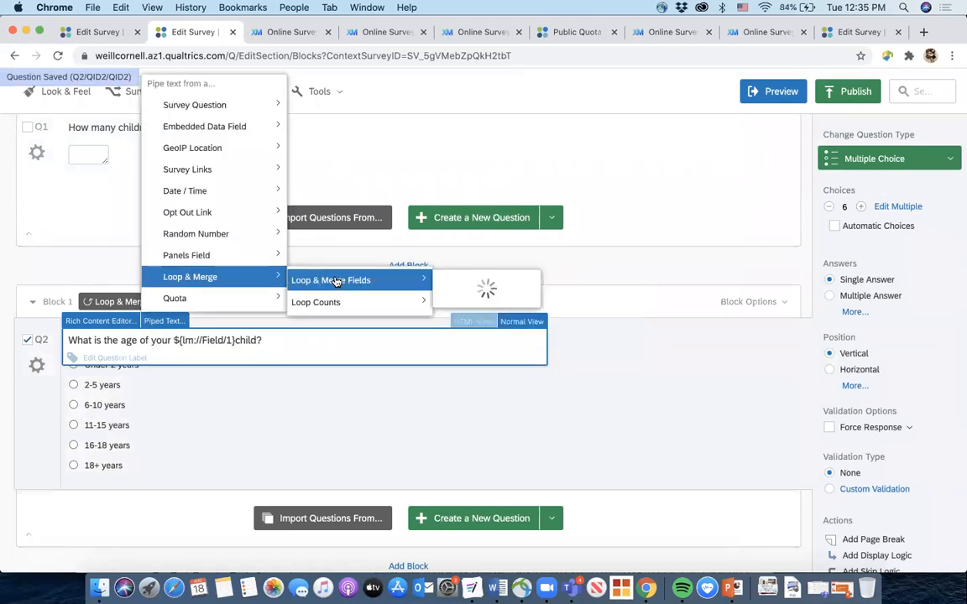
click(490, 332)
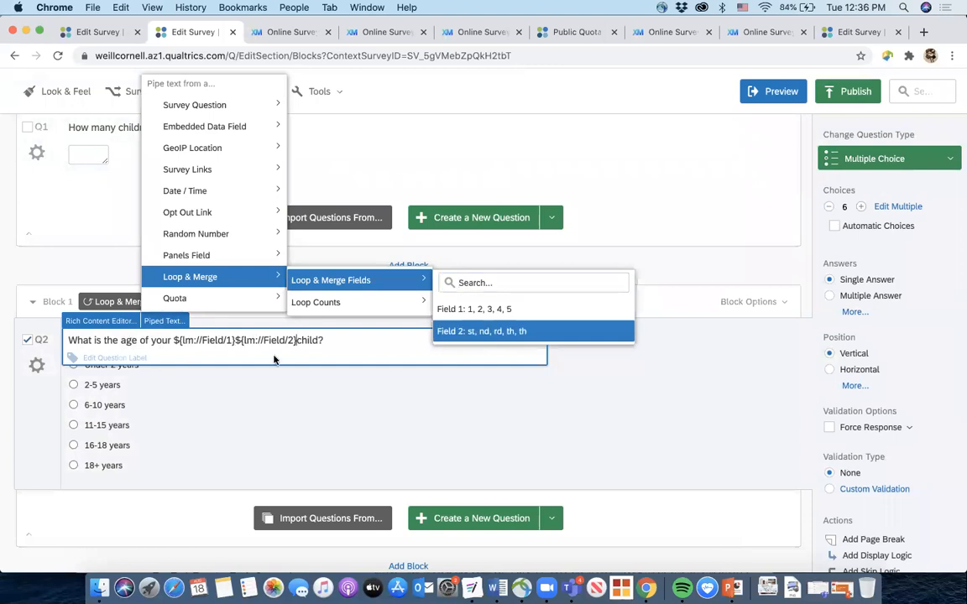
Finish editing Q2's text, preview the Age Loop Survey, and submit 2 as the number of children
click(305, 406)
scroll(681, 297, up, 1)
scroll(681, 297, up, 3)
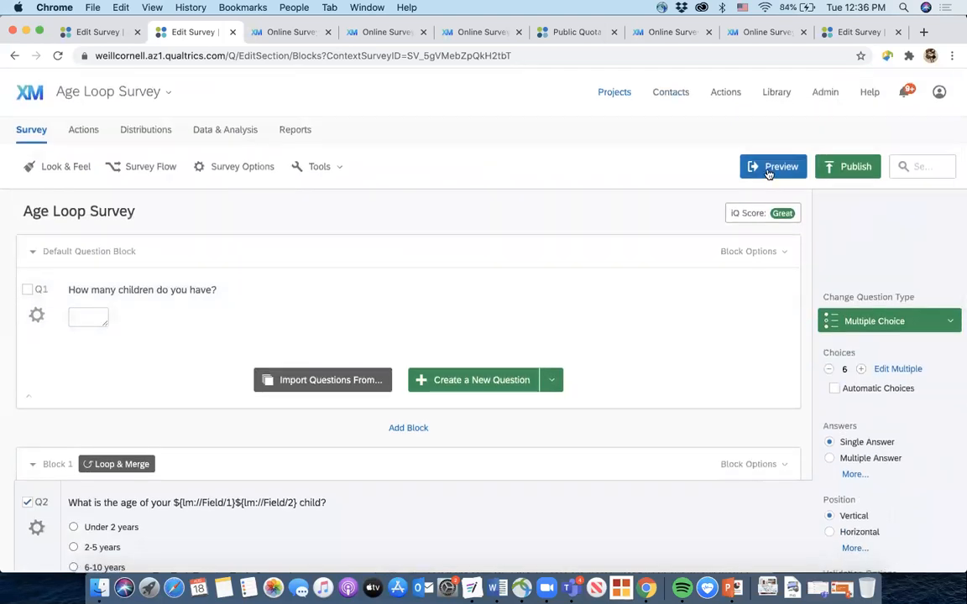
click(758, 170)
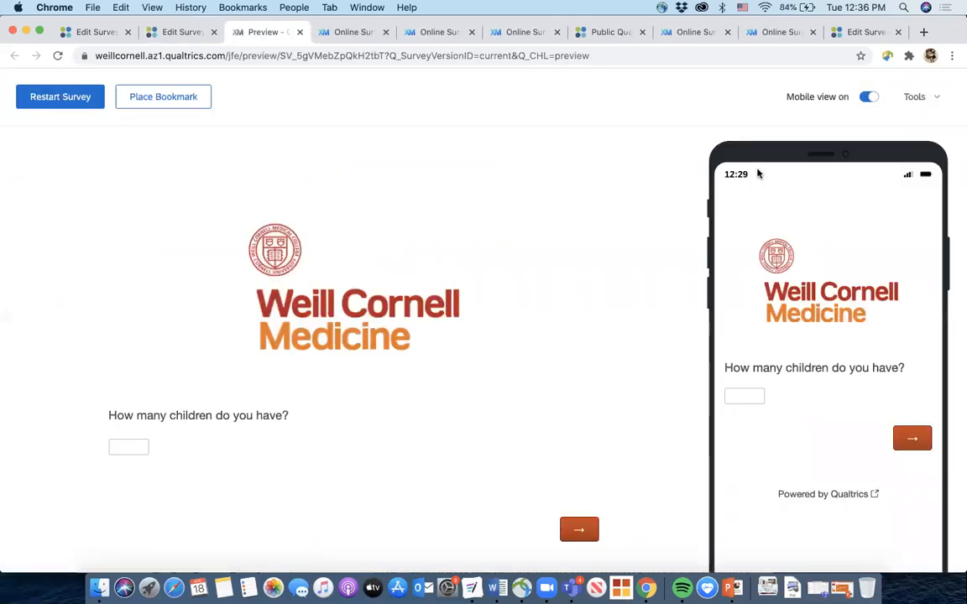
click(117, 449)
text(2)
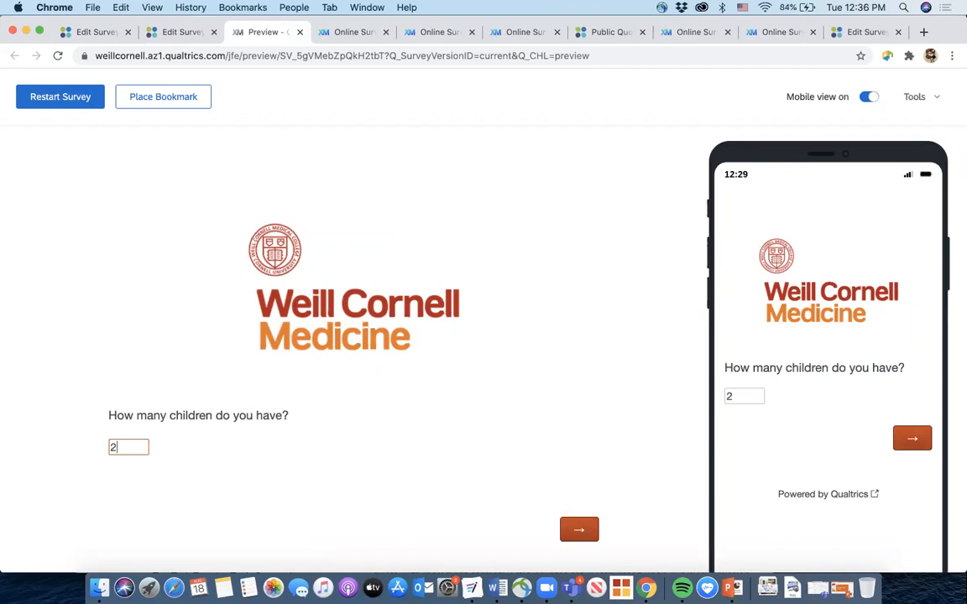
click(574, 528)
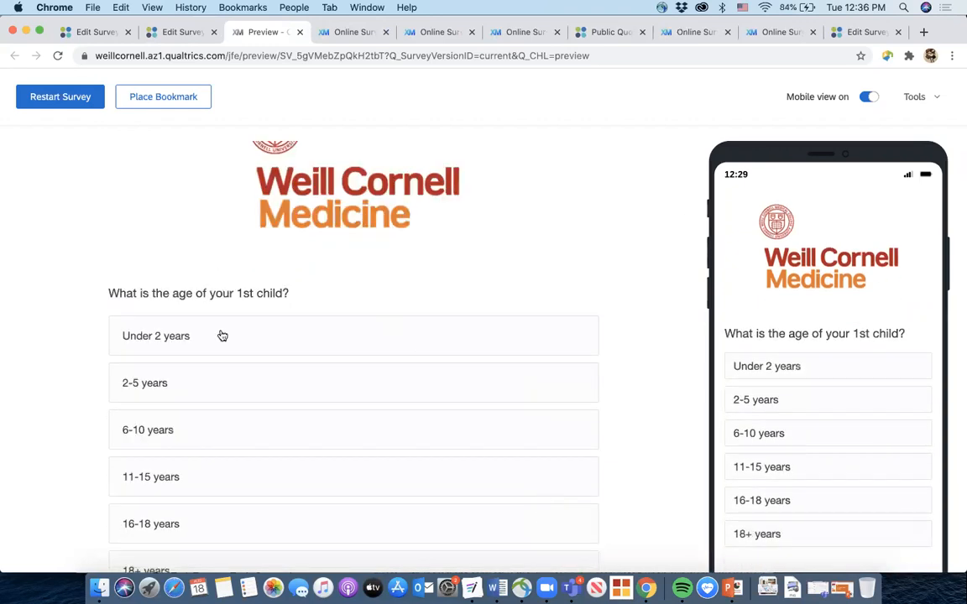
Answer the 1st child's age question with 11-15 years in the preview and continue to the following loop
scroll(222, 336, down, 5)
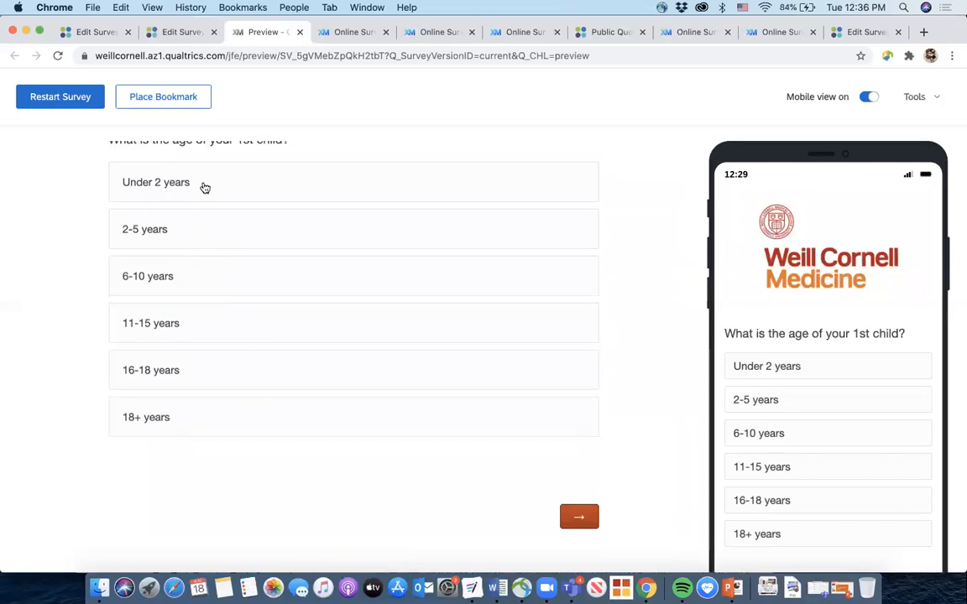
click(205, 188)
click(198, 232)
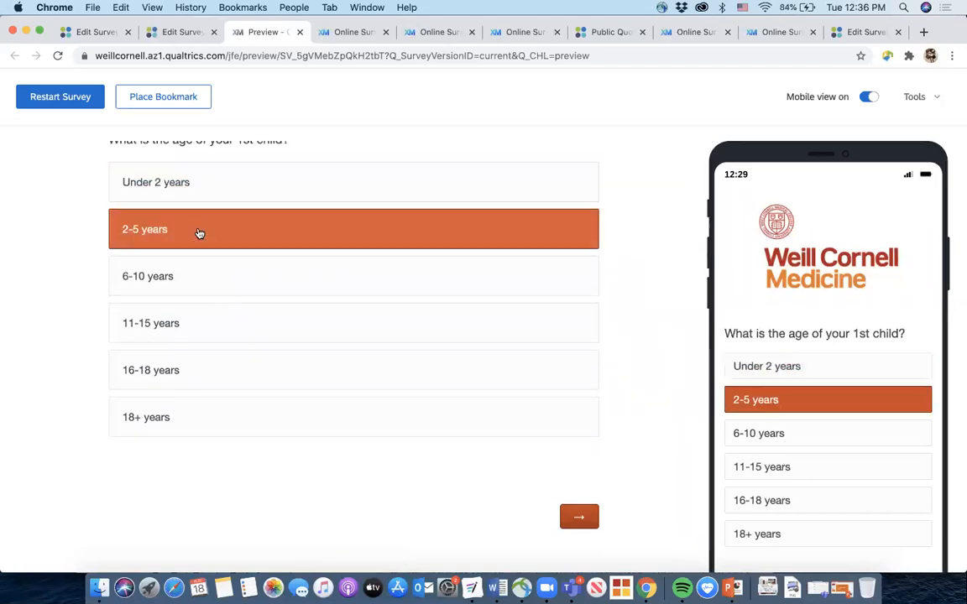
click(190, 325)
click(582, 520)
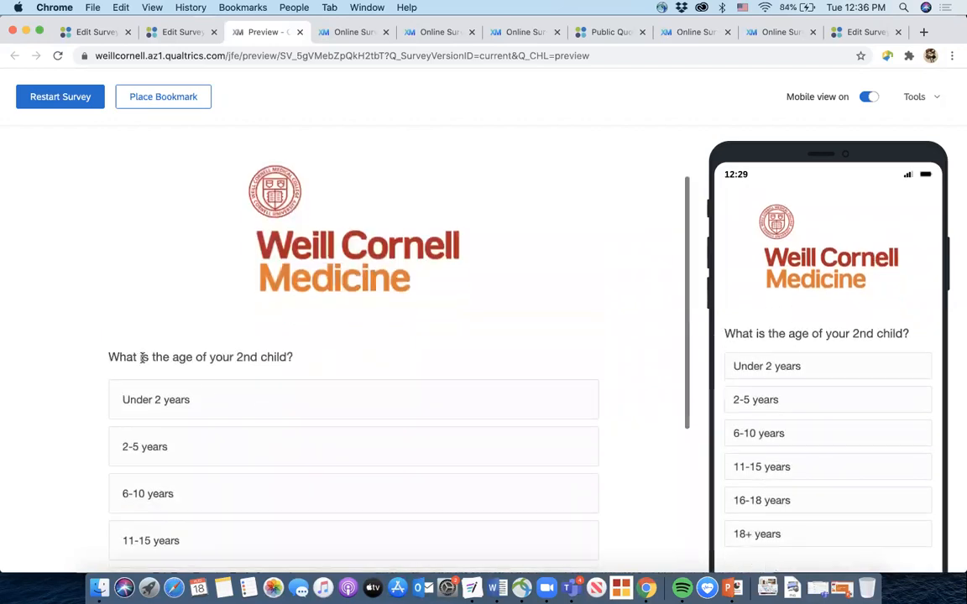
Answer the 2nd child's age question with 2-5 years, submit the preview response, and close the preview
scroll(242, 360, down, 2)
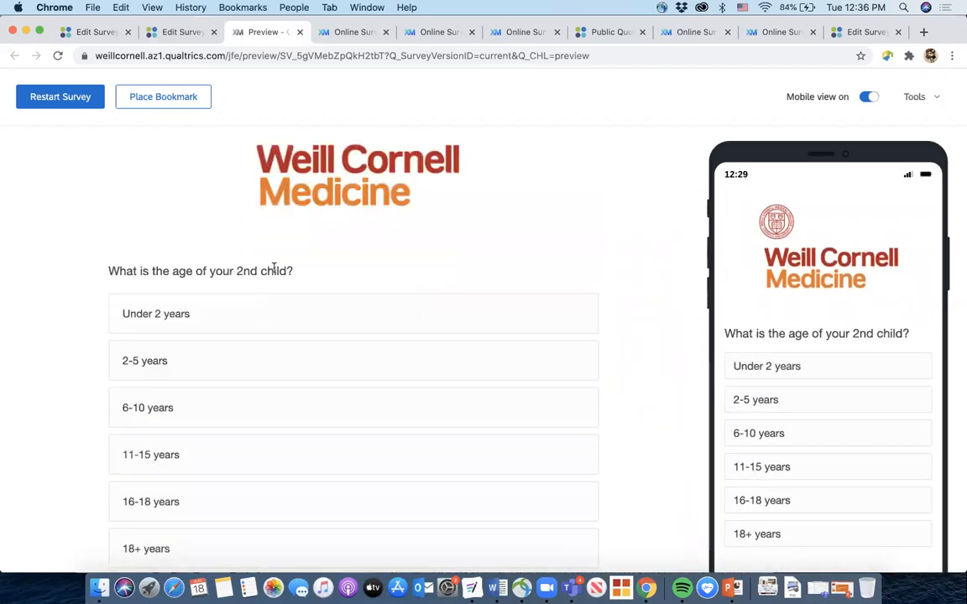
scroll(242, 374, down, 2)
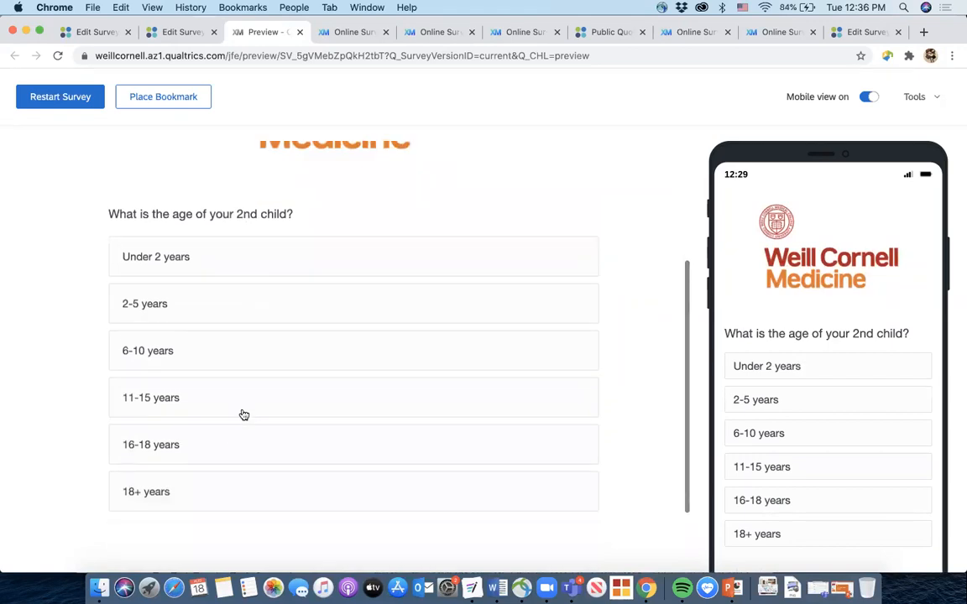
click(212, 302)
scroll(367, 386, down, 2)
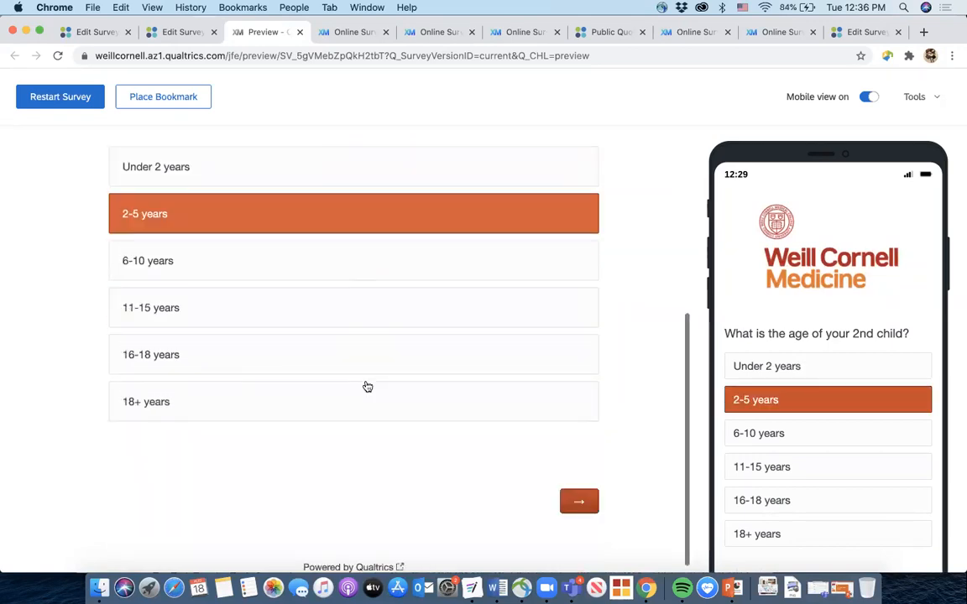
click(591, 499)
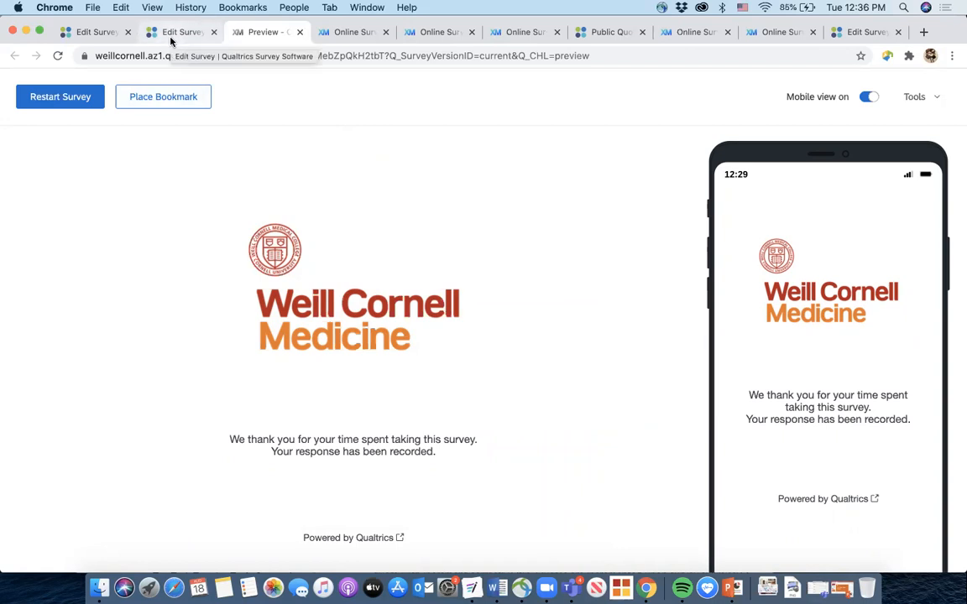
click(299, 33)
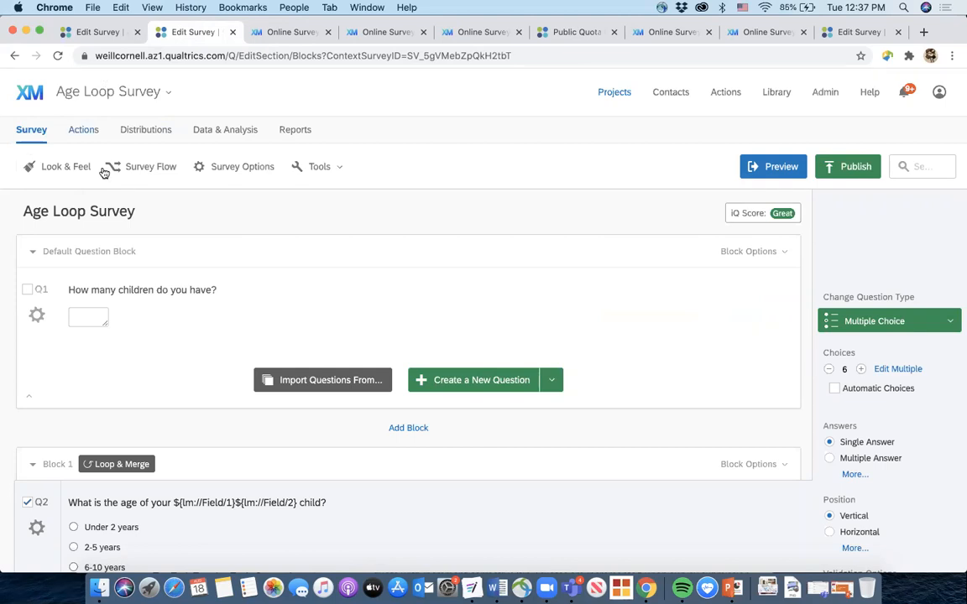
Go back to the projects list, open the SAML Test Survey, and select its Q1 greeting question
scroll(103, 174, down, 1)
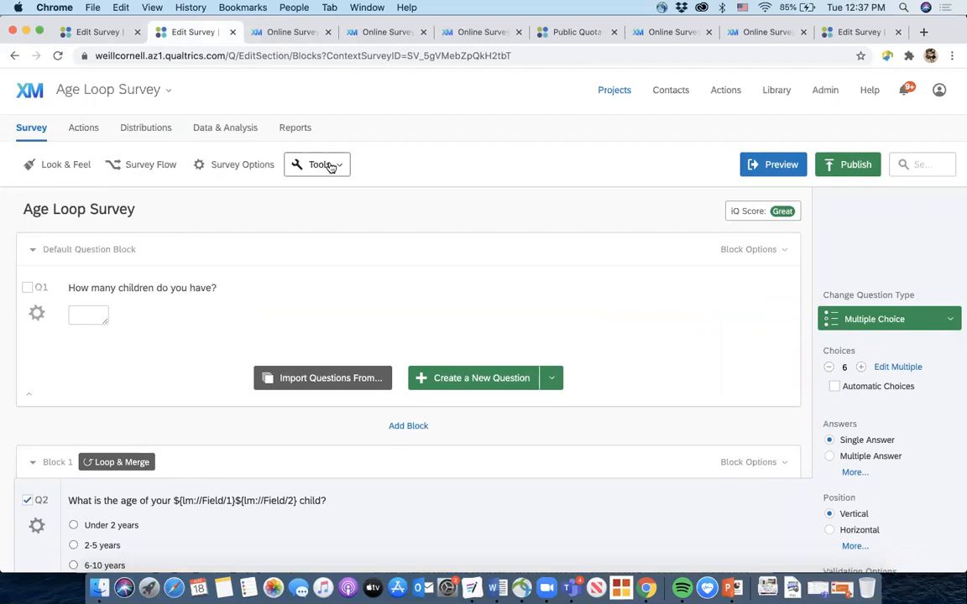
scroll(181, 243, down, 1)
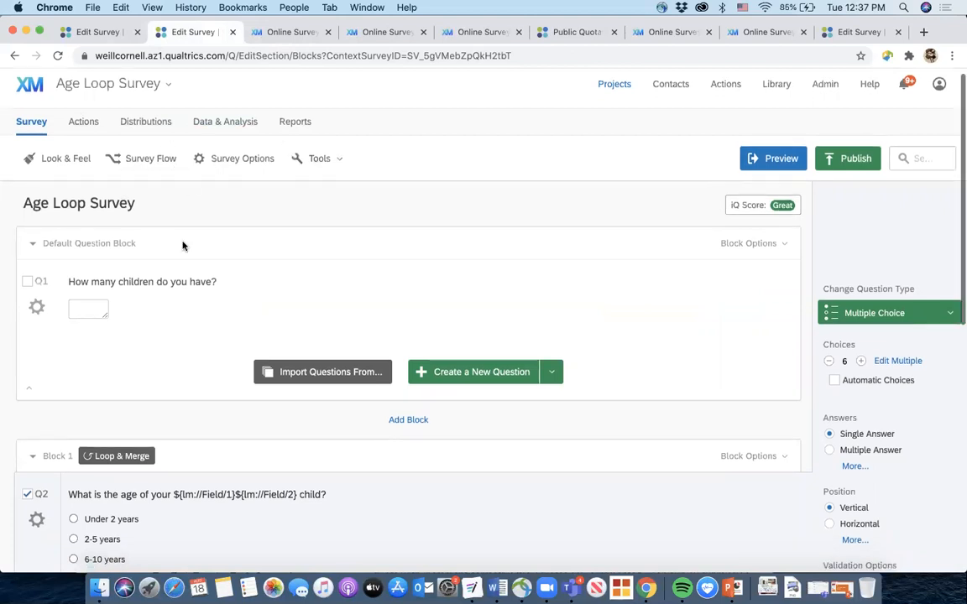
scroll(183, 245, down, 3)
scroll(183, 245, up, 4)
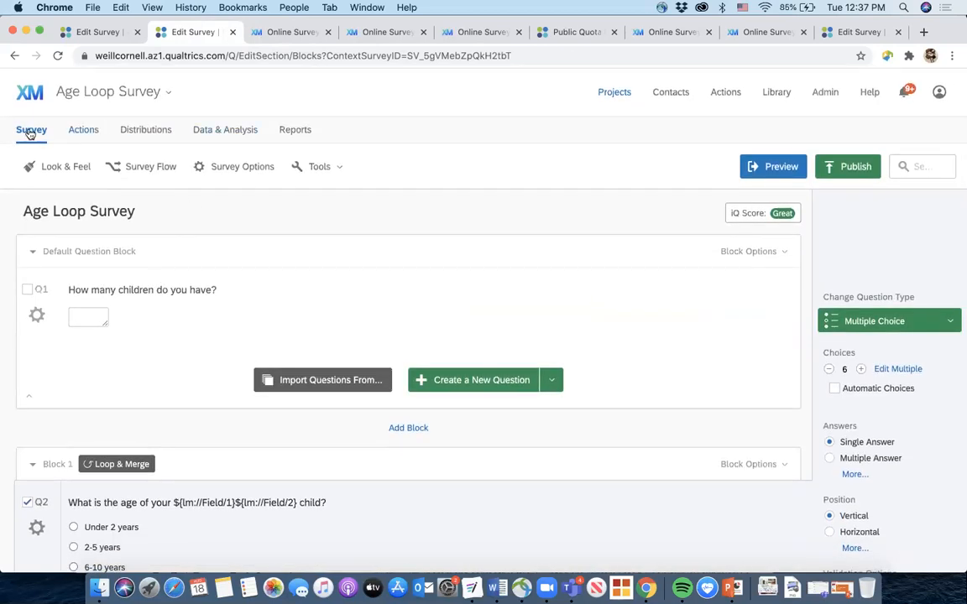
click(29, 92)
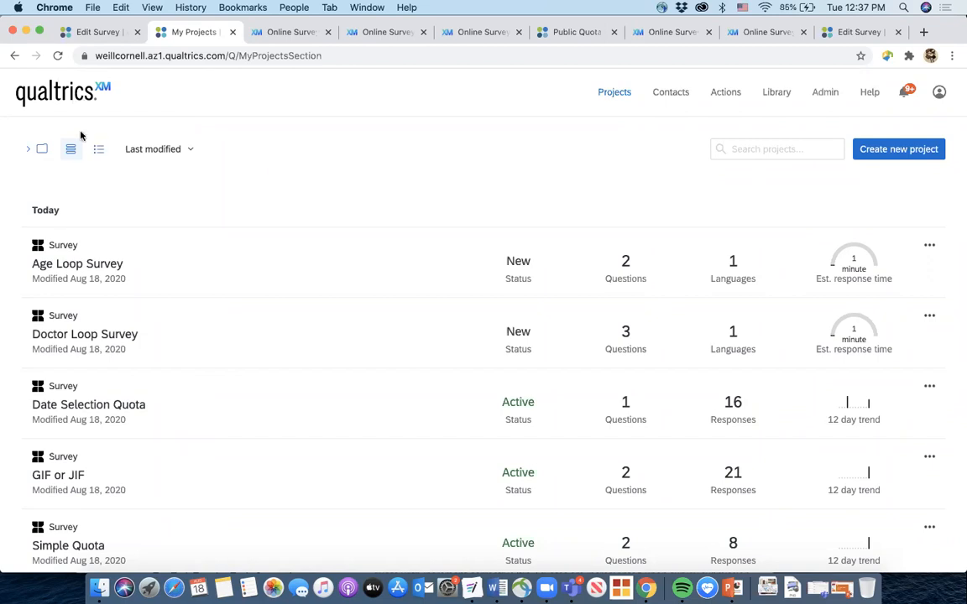
scroll(89, 370, down, 5)
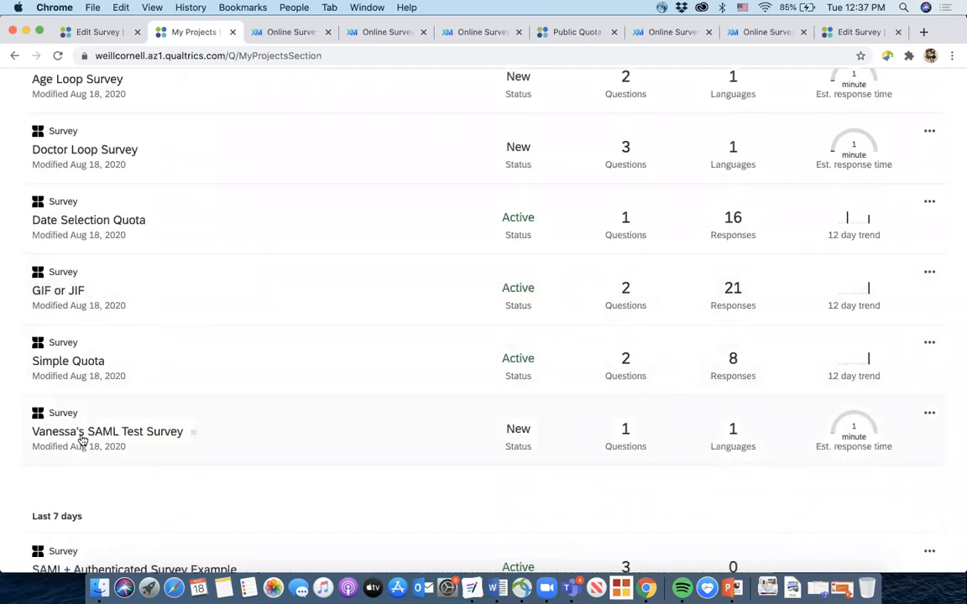
click(81, 435)
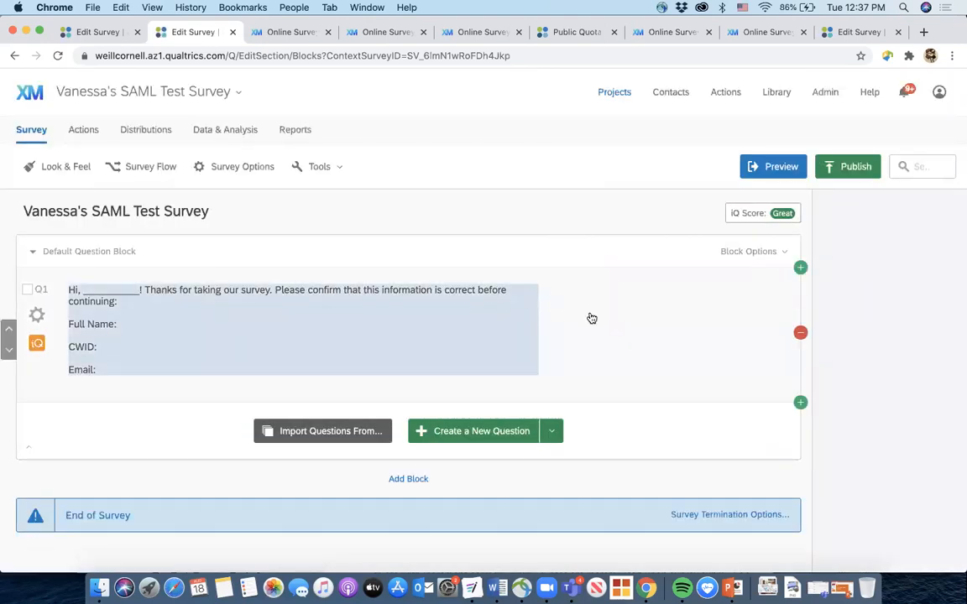
click(428, 291)
drag(362, 291, 130, 300)
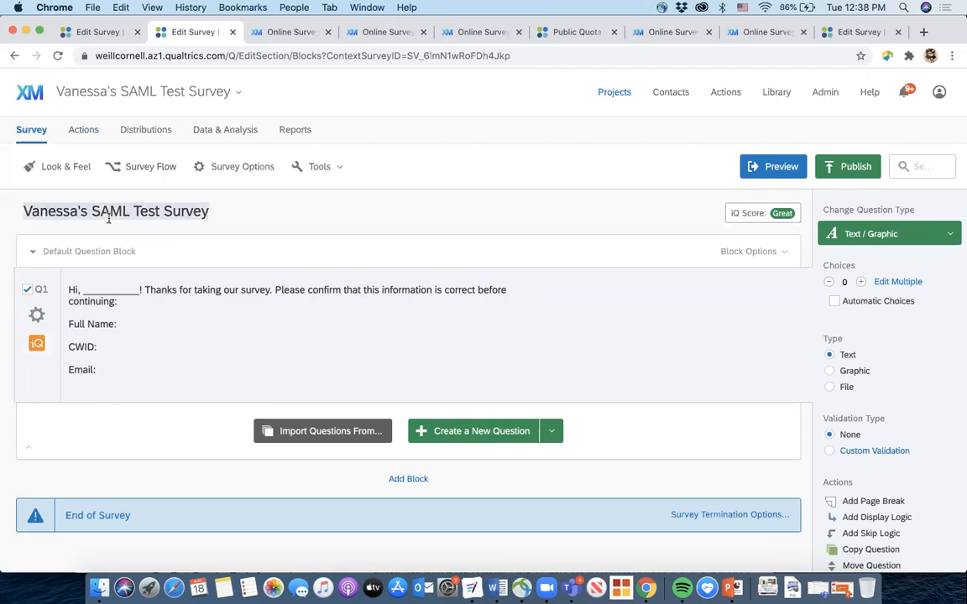
Add an Embedded Data element to the Survey Flow with the fields FirstName, LastName, Email and CWID
click(139, 171)
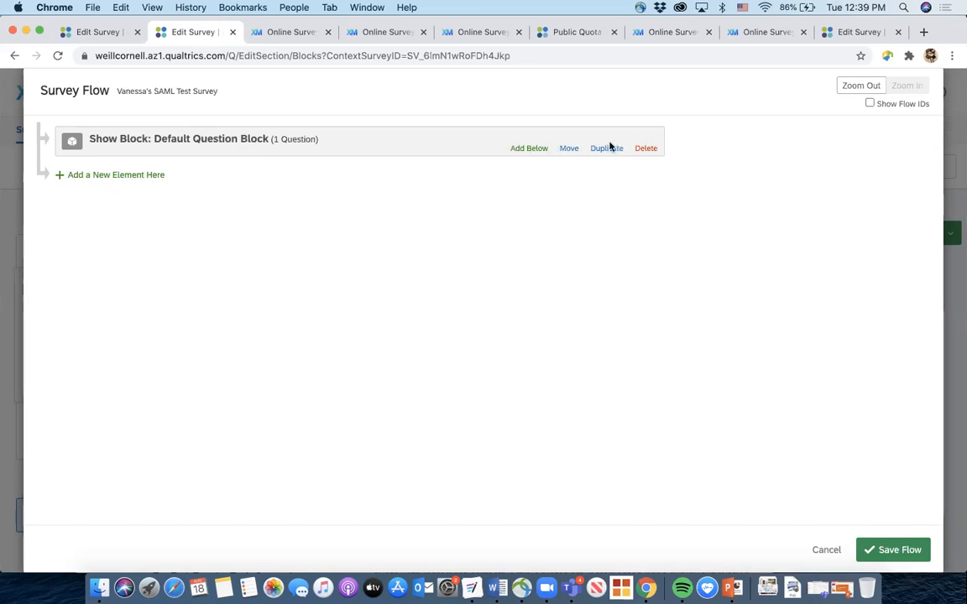
click(120, 175)
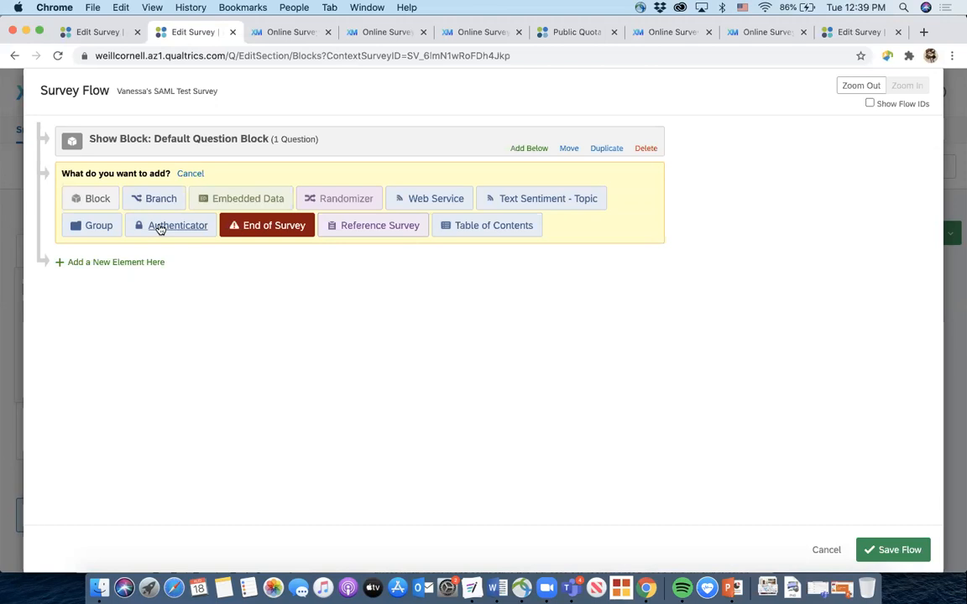
click(216, 201)
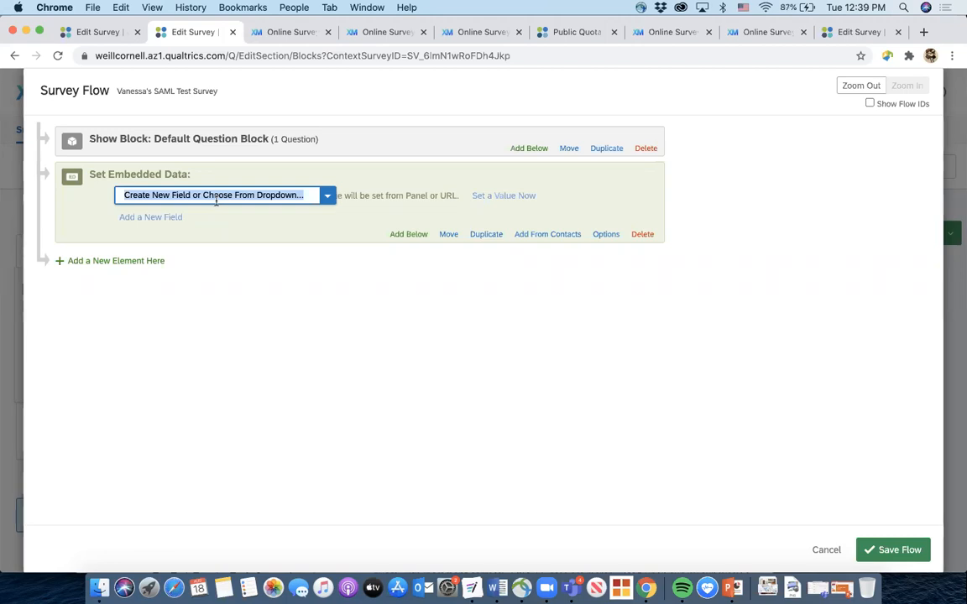
text(FirstName)
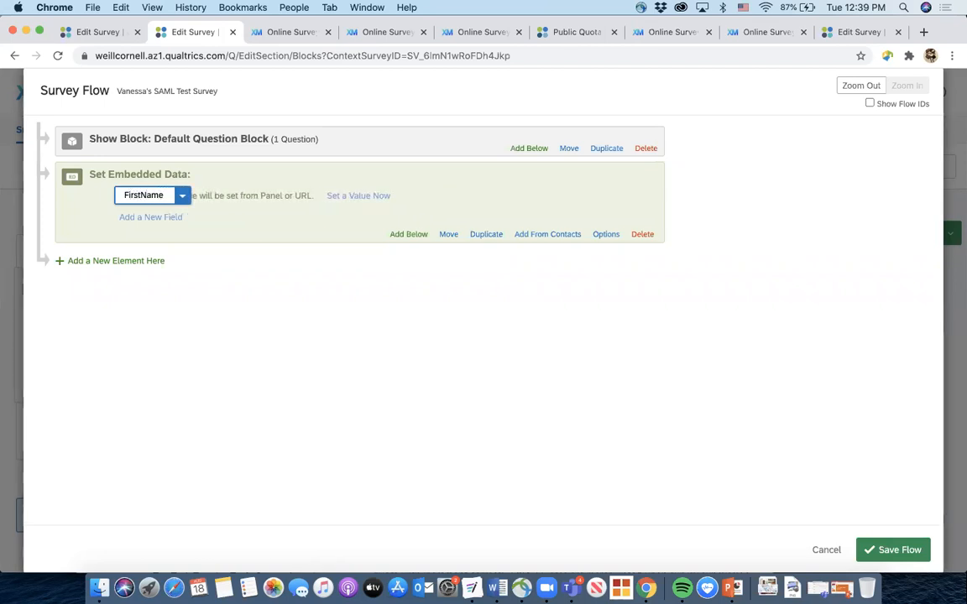
key(Return)
text(LastName)
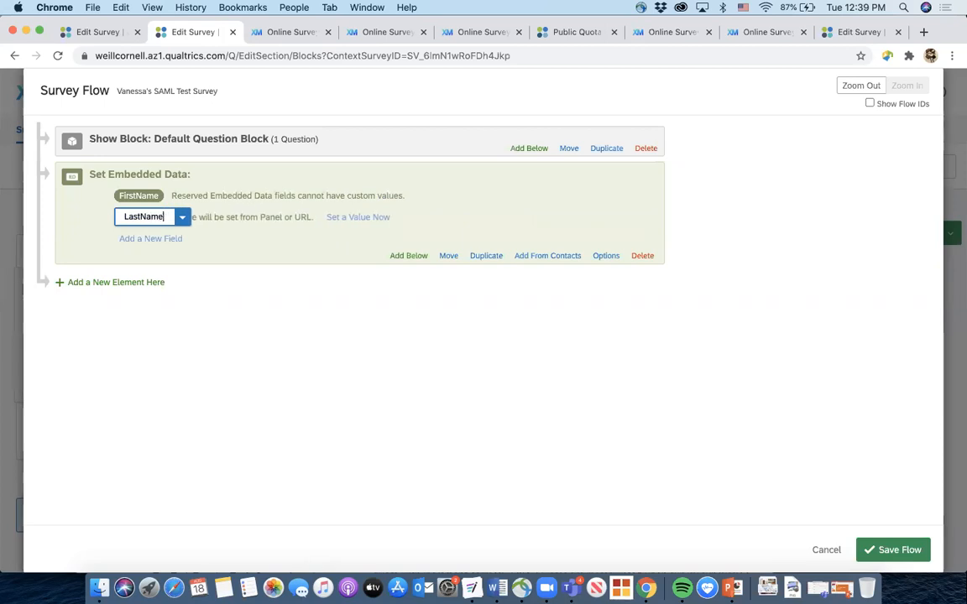
key(Return)
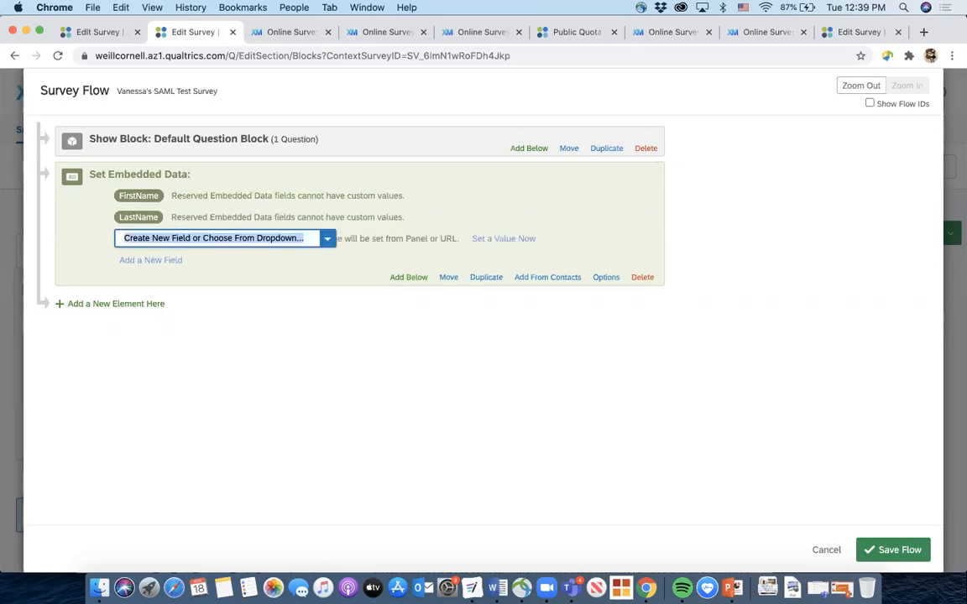
text(Email)
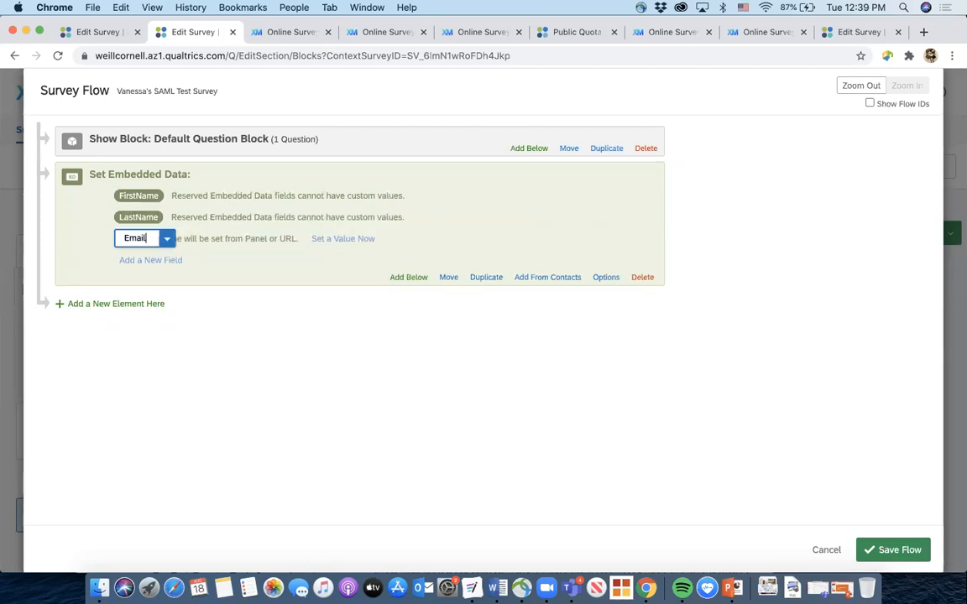
key(Return)
text(CWID)
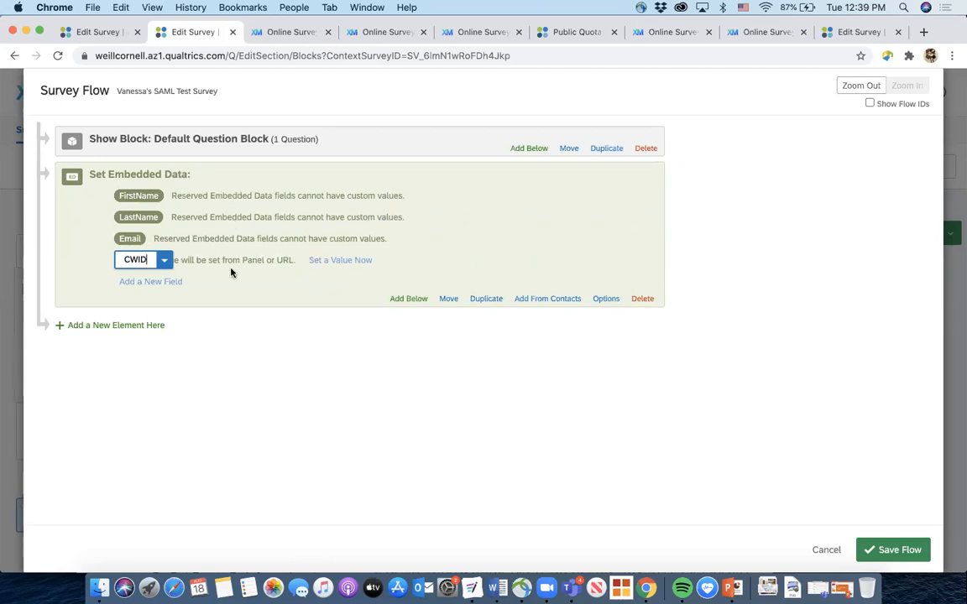
click(200, 260)
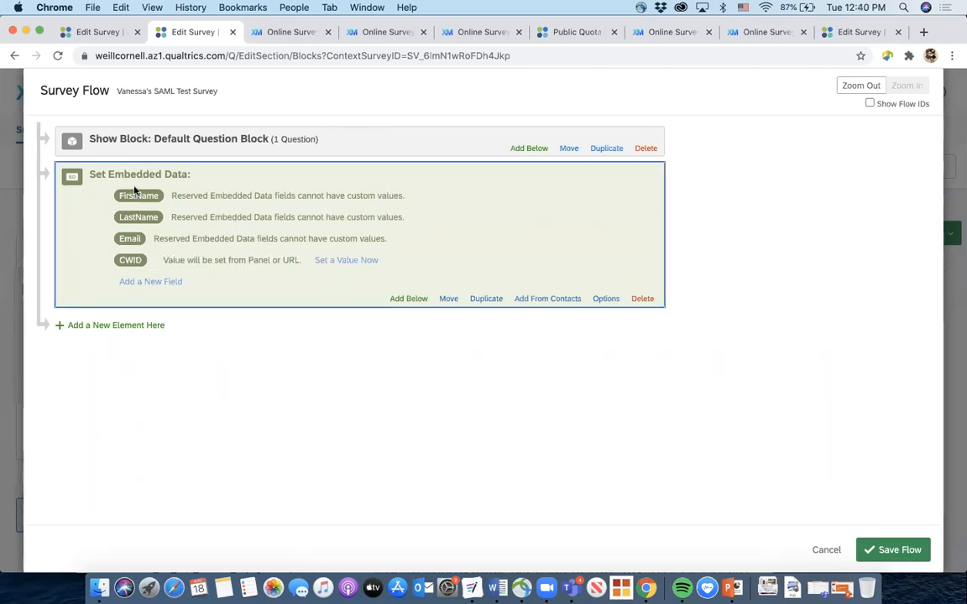
Reorder the Survey Flow so the Default Question Block comes after the Embedded Data element
drag(449, 298, 416, 155)
click(530, 151)
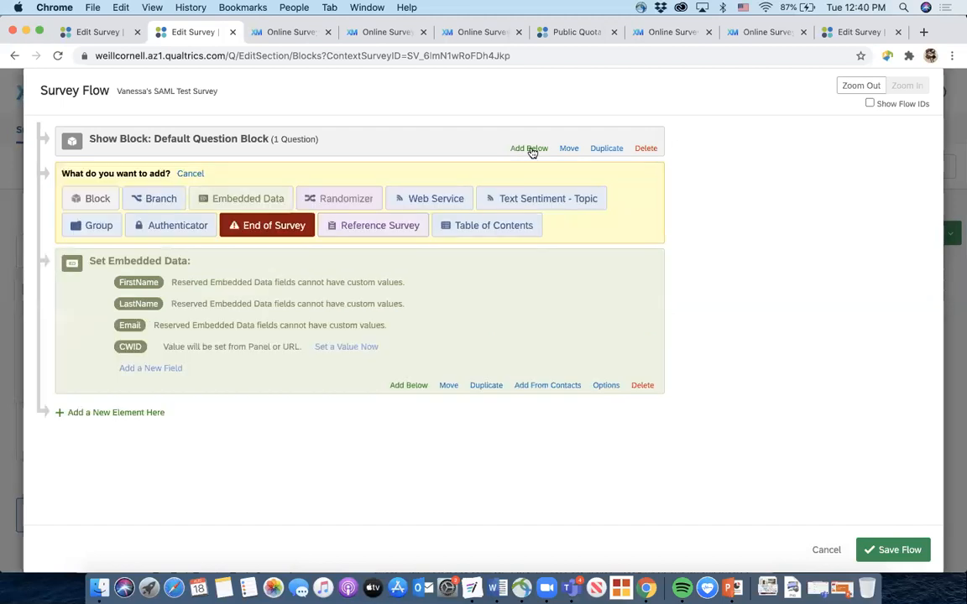
click(185, 174)
drag(569, 148, 566, 337)
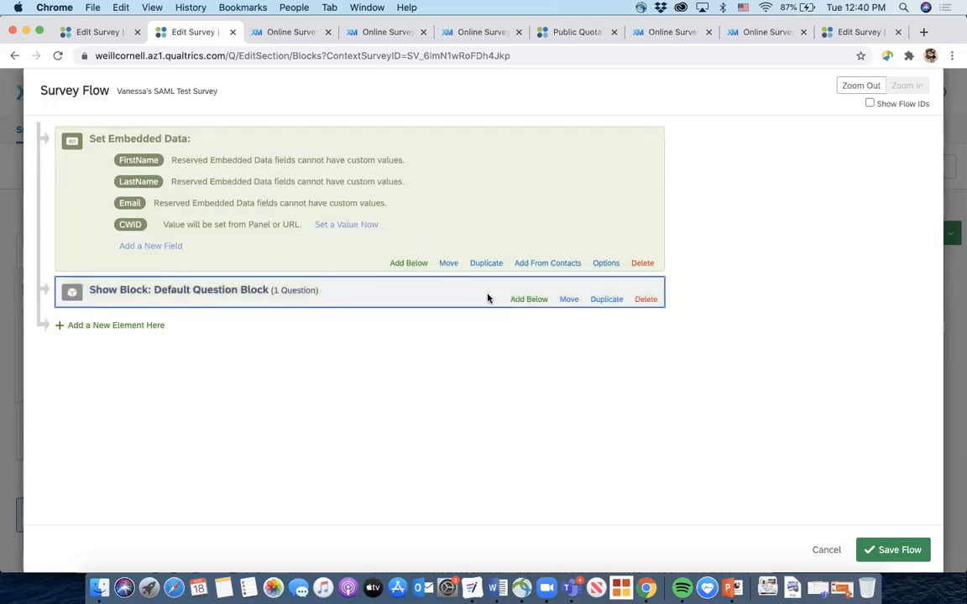
Add an Authenticator at the end of the flow, set its authentication type to SSO, and disable Associate Respondent With Panel
click(134, 326)
click(174, 376)
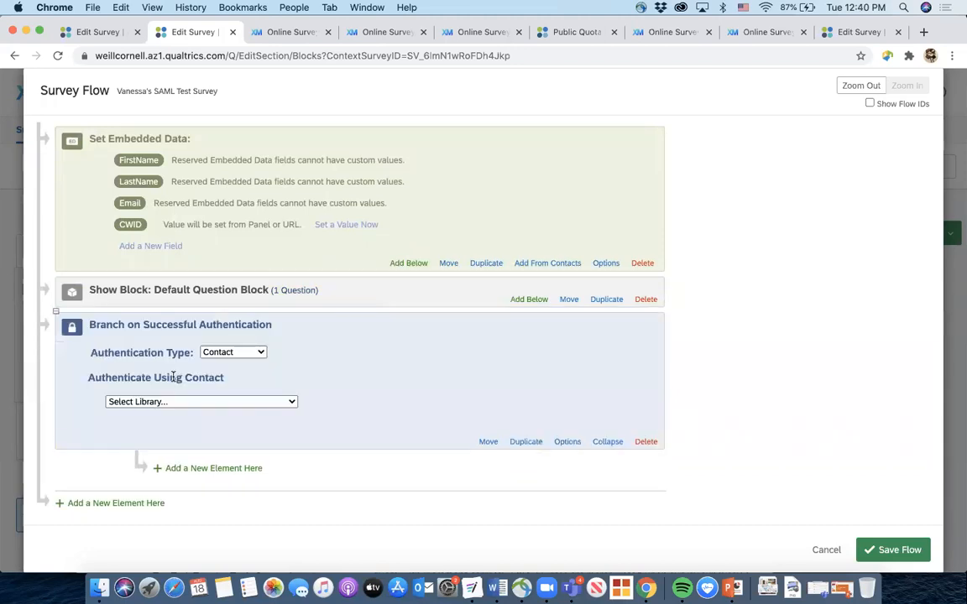
click(214, 358)
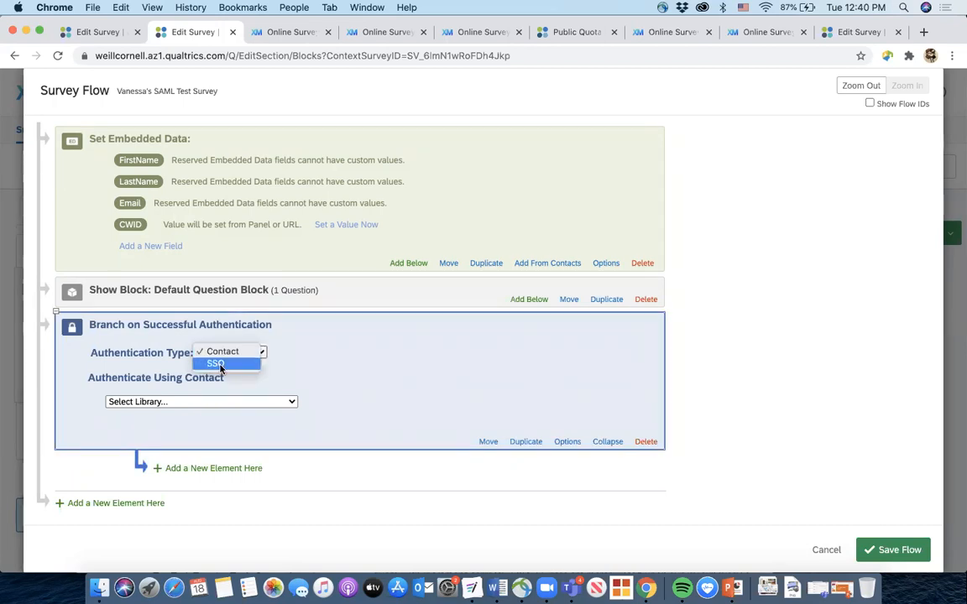
click(218, 363)
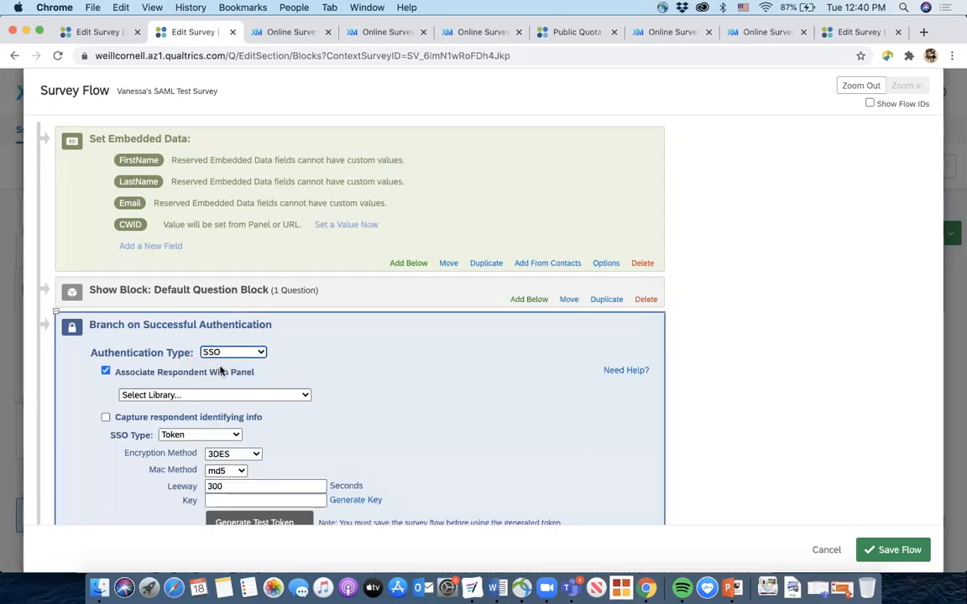
click(106, 371)
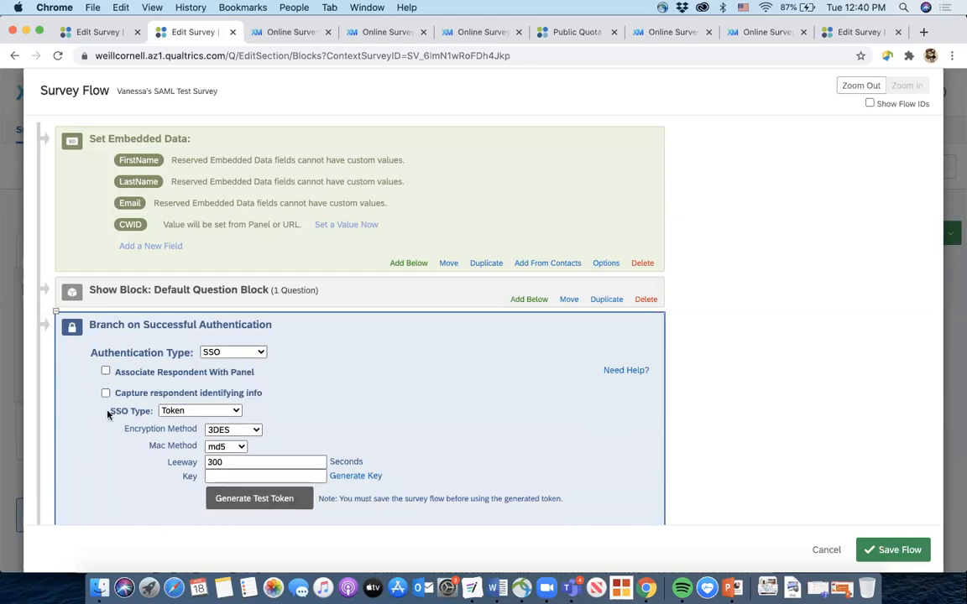
scroll(105, 403, down, 1)
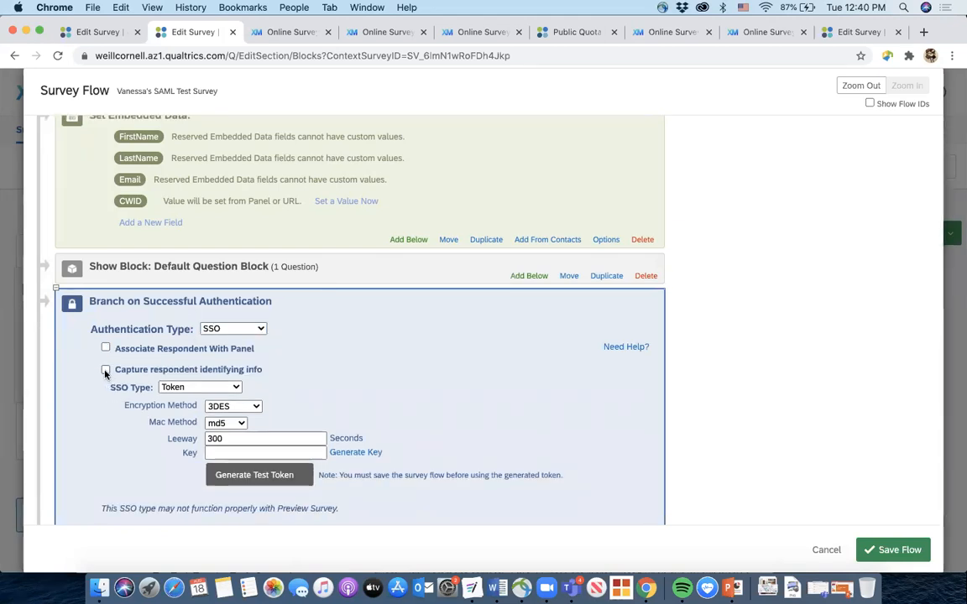
Enable Capture respondent identifying info in the SSO authenticator and map the embedded data field FirstName to the SSO field givenName
click(106, 371)
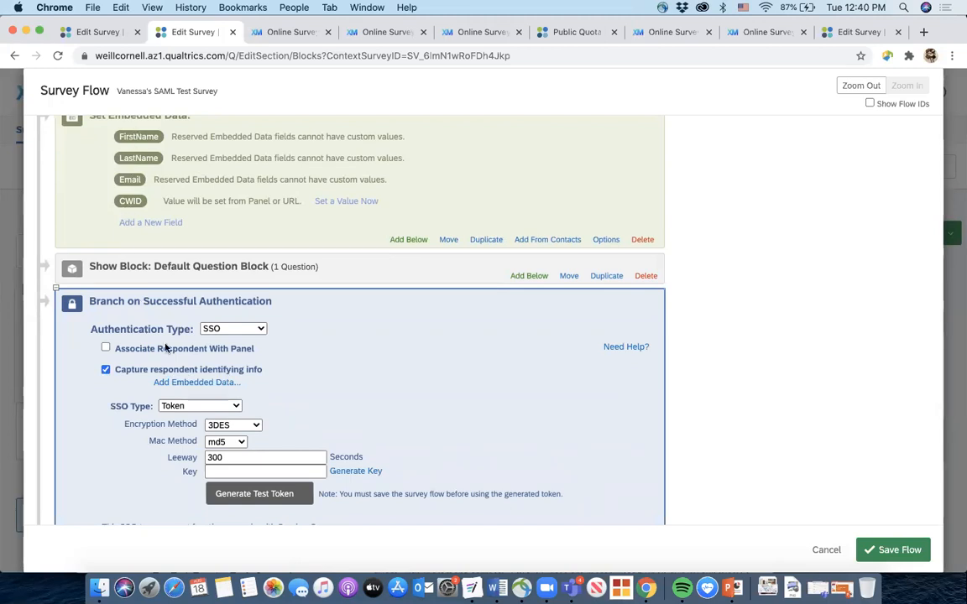
click(188, 384)
click(185, 394)
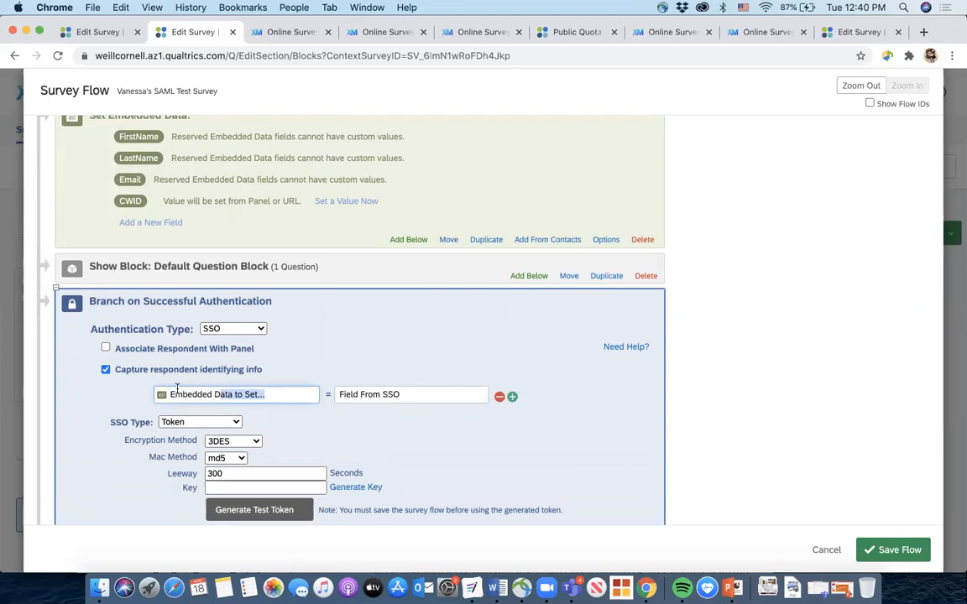
text(FirstName)
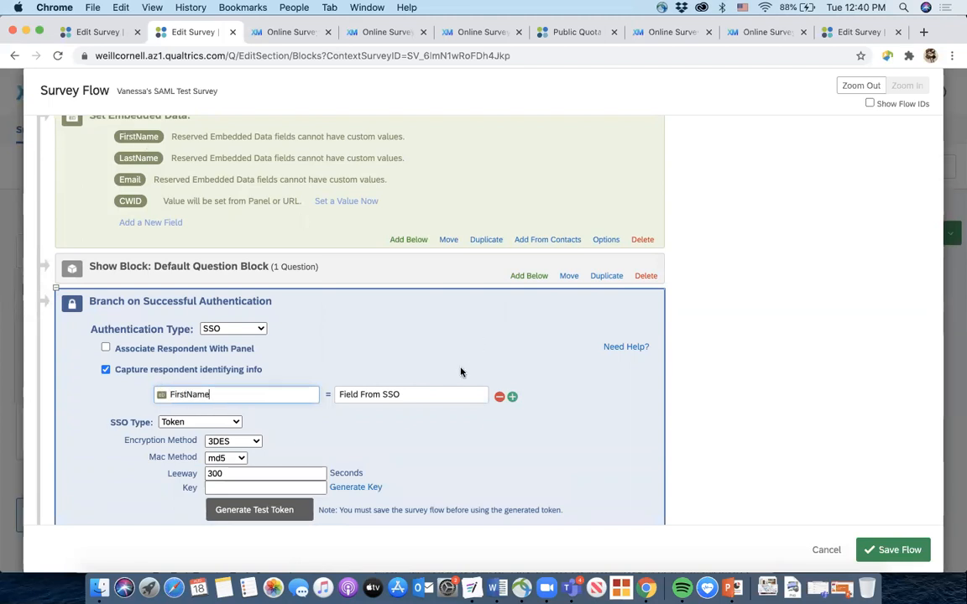
click(340, 394)
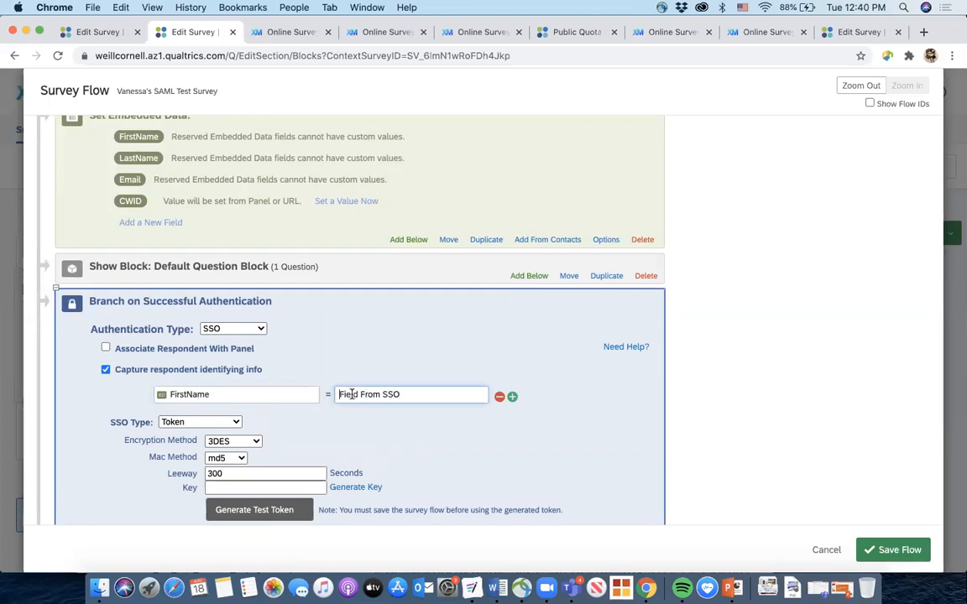
text(givenName)
Add a second identifying-info mapping to the authenticator that sets LastName from the SSO field sn
click(512, 397)
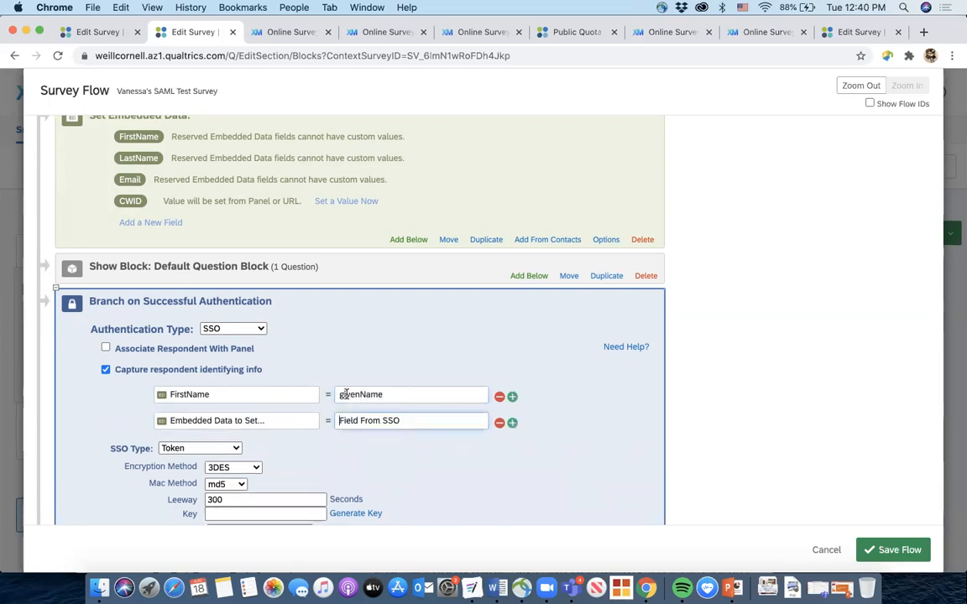
text(L)
key(BackSpace)
text(Las)
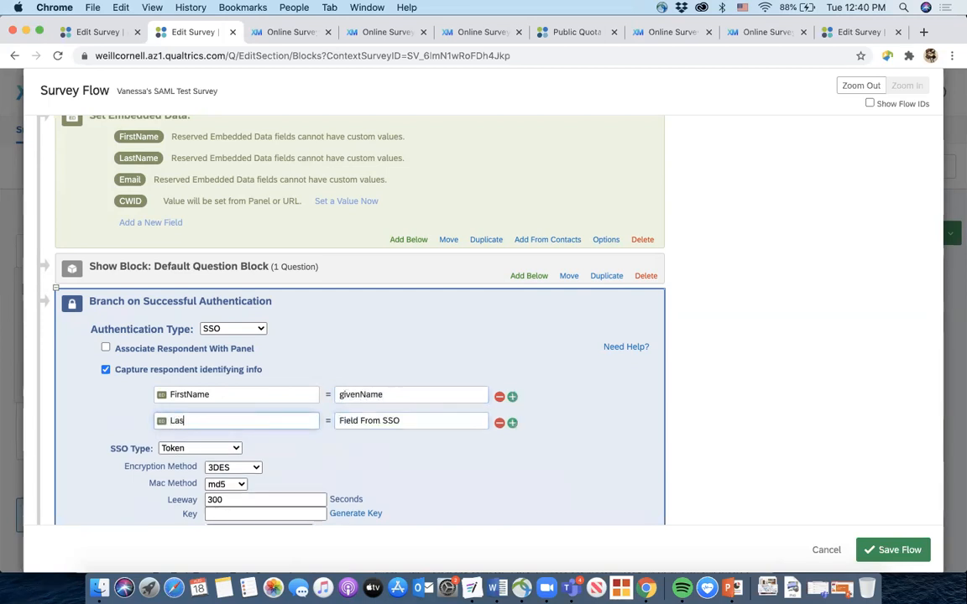
text(tName)
click(374, 421)
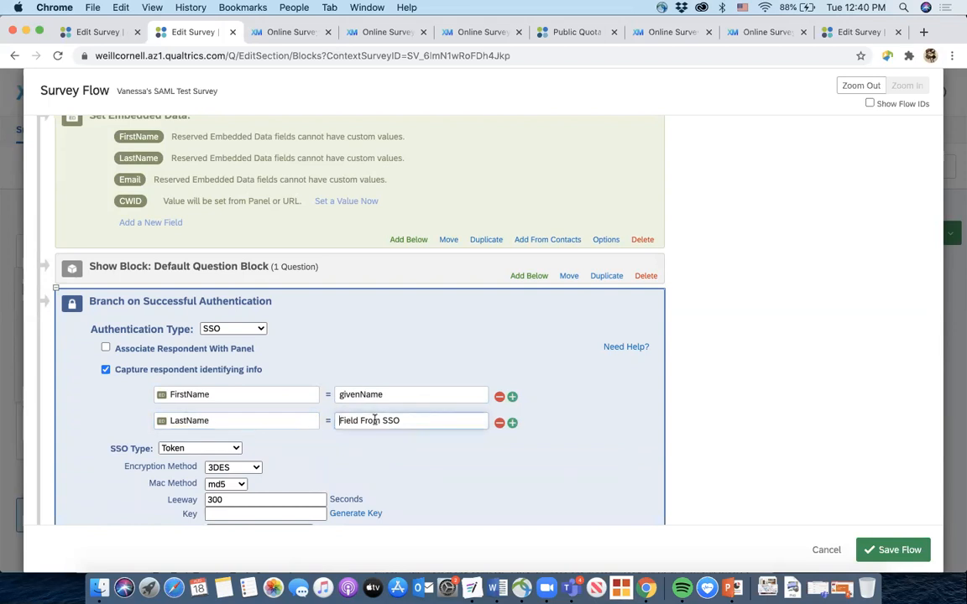
text(sn)
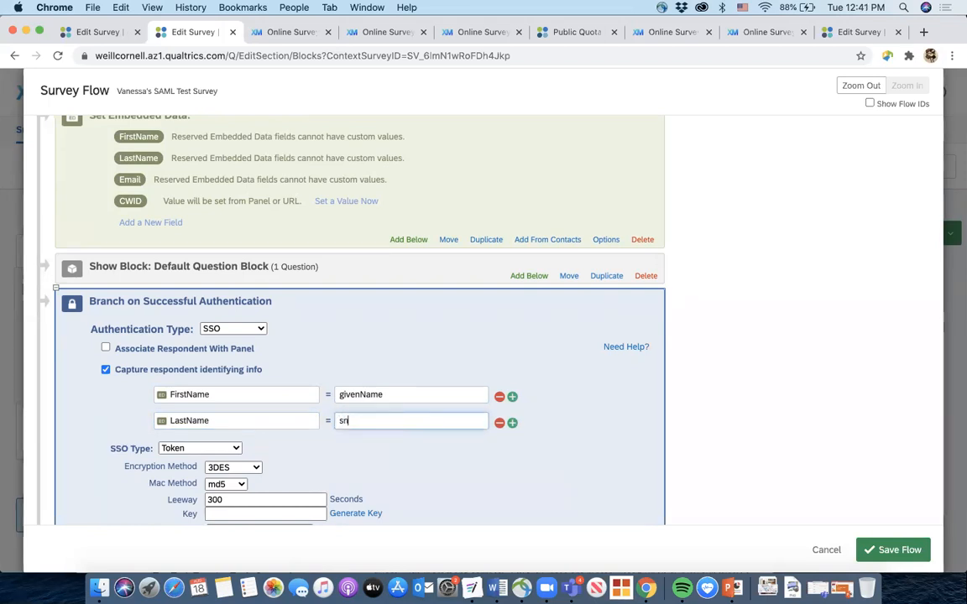
Add a third identifying-info mapping to the authenticator that sets Email from the SSO field email
click(511, 422)
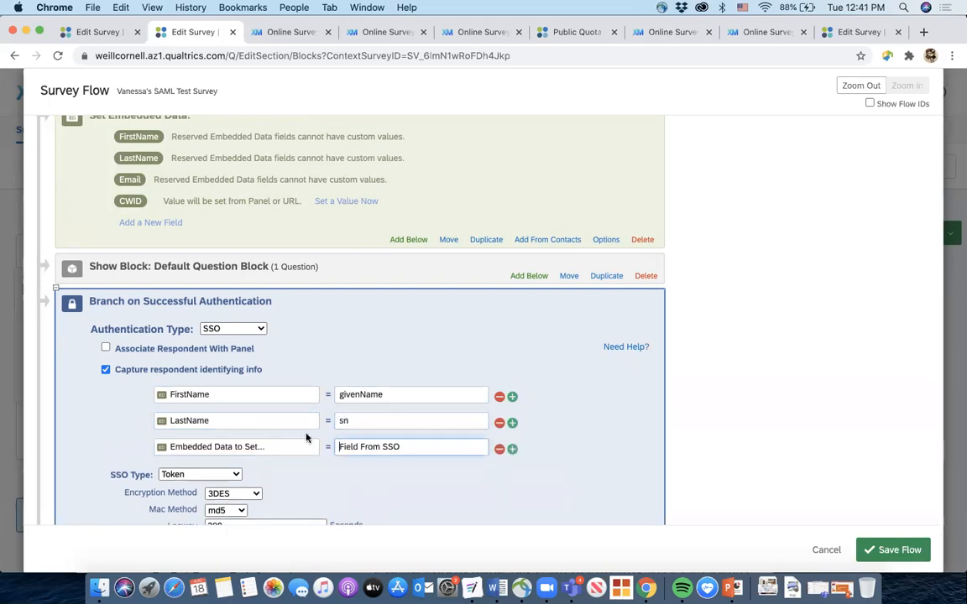
click(224, 447)
text(Email)
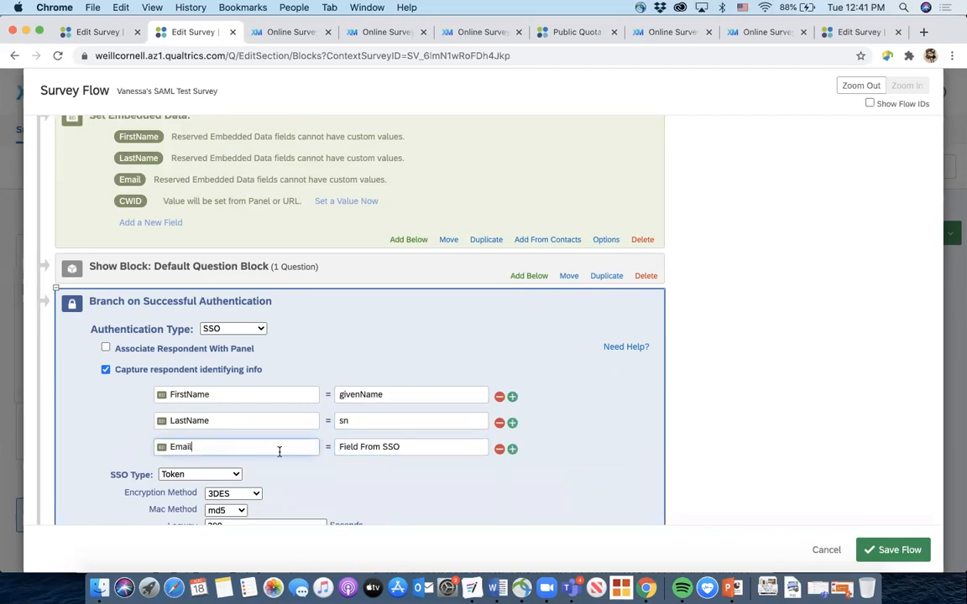
click(359, 449)
text(email)
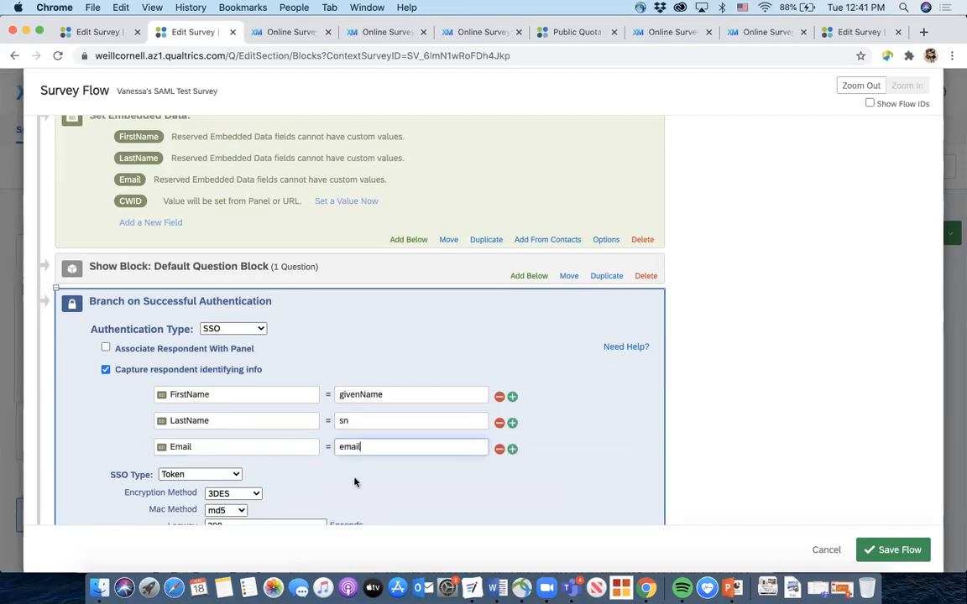
Add a fourth identifying-info mapping to the authenticator that sets CWID from the SSO field CWID
click(512, 449)
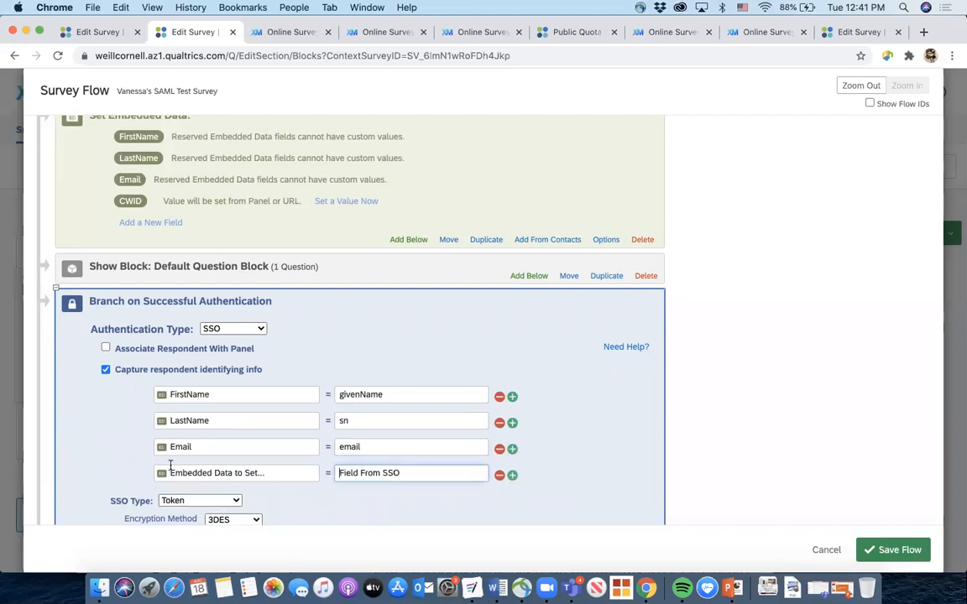
click(183, 474)
text(CWID)
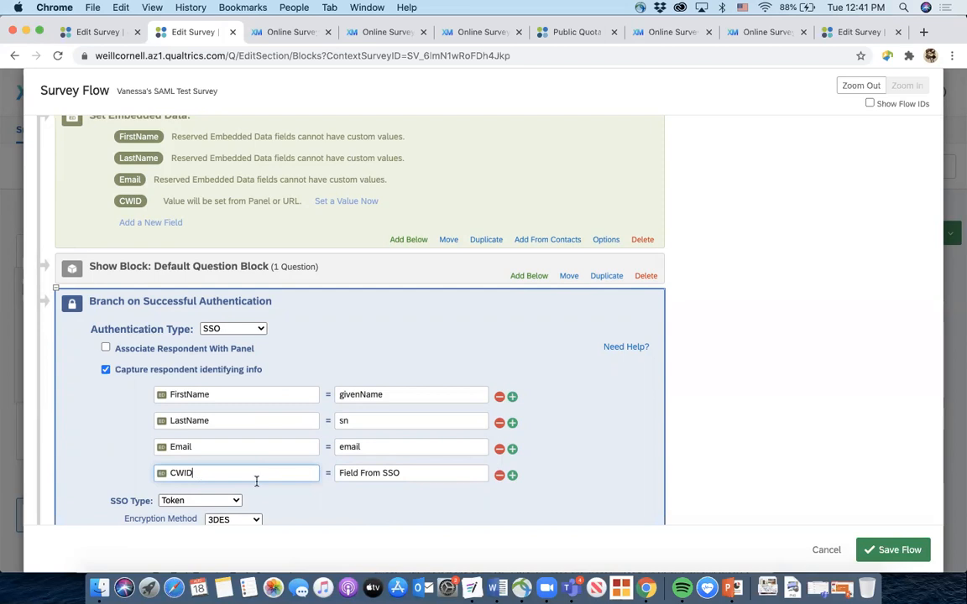
click(345, 472)
text(CWID)
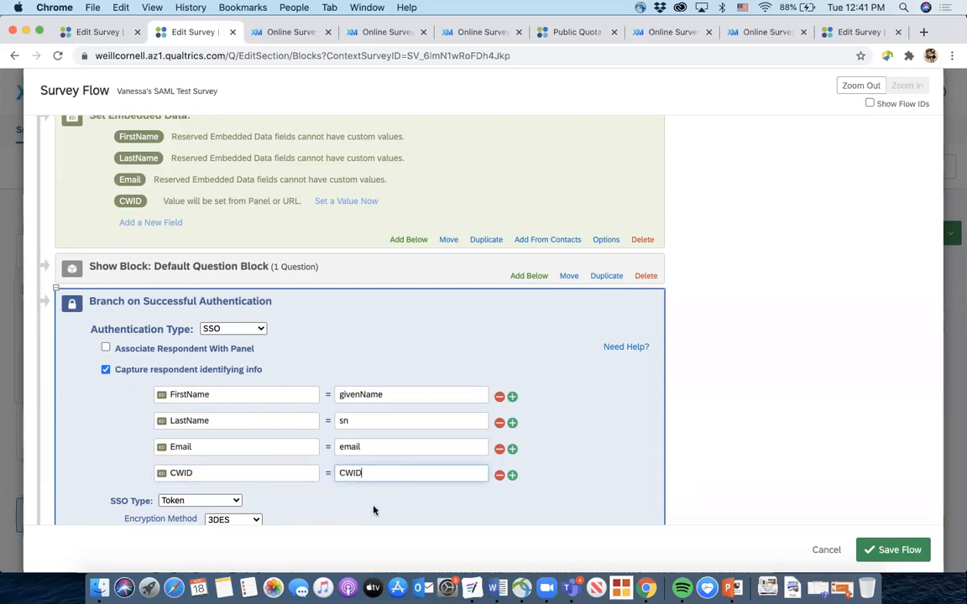
Set the authenticator's SSO type to Shibboleth and save the survey flow
scroll(369, 470, down, 4)
click(181, 383)
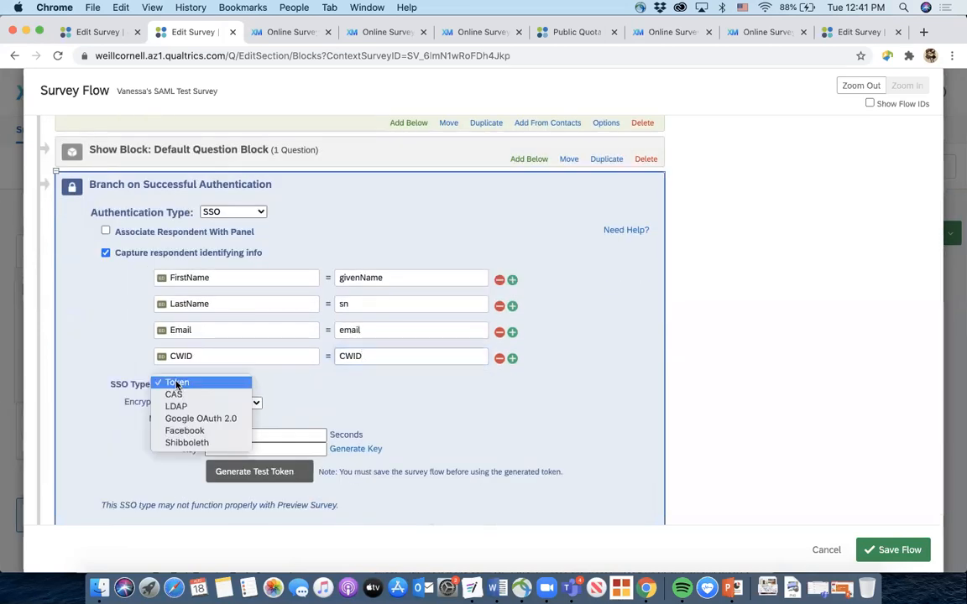
click(187, 442)
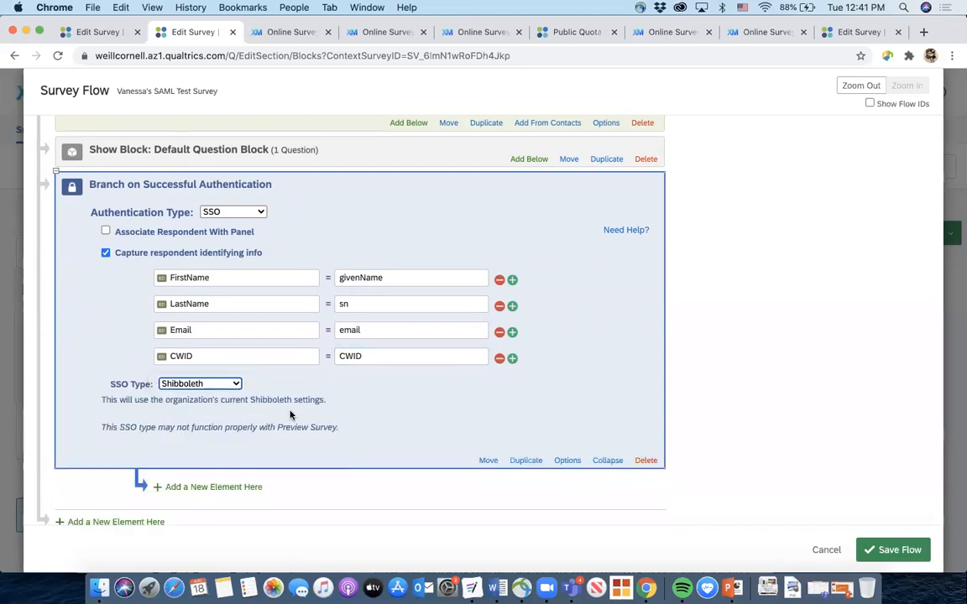
scroll(568, 455, down, 3)
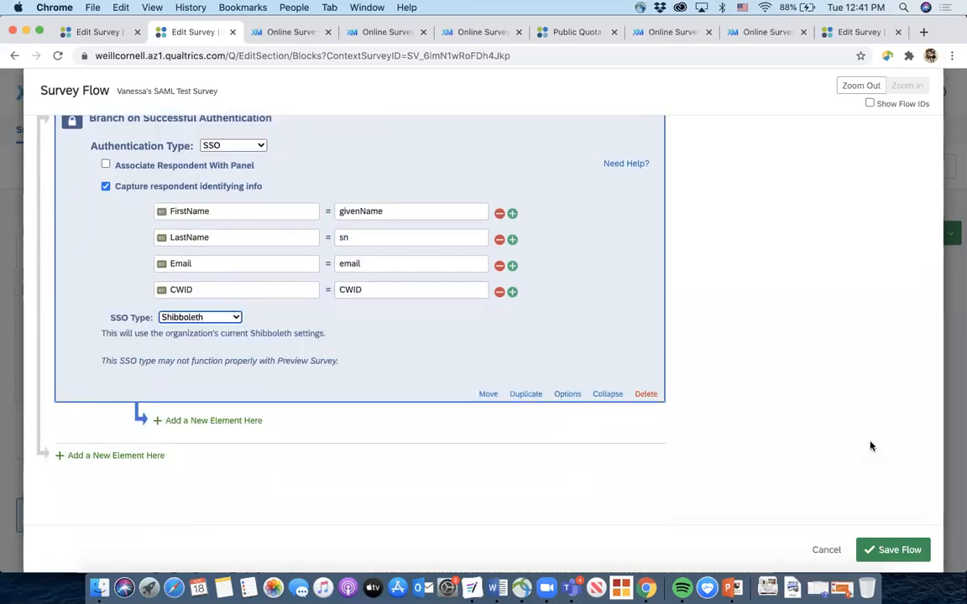
click(881, 550)
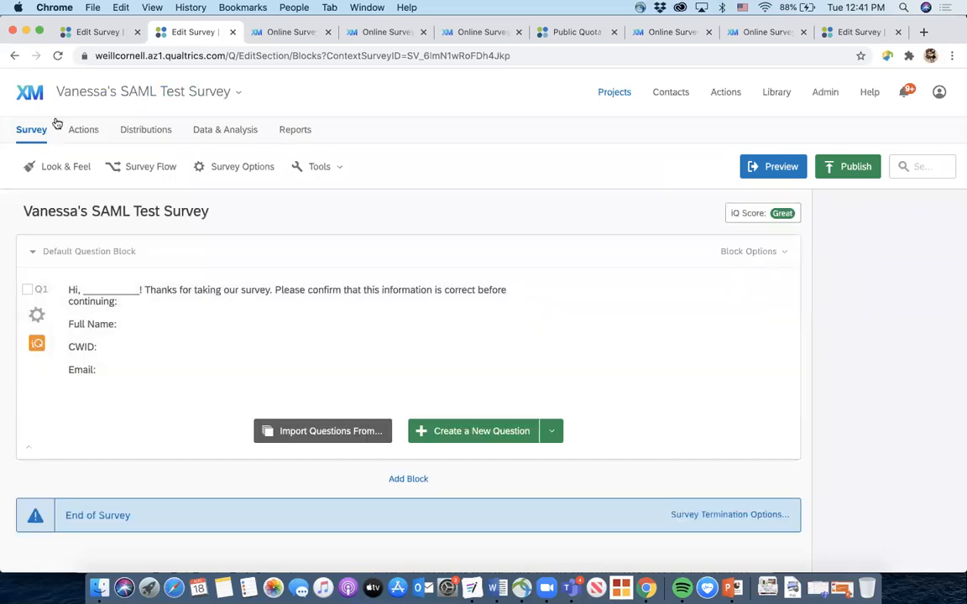
Return to the projects list and open the SAML Authenticated Survey Example
click(28, 93)
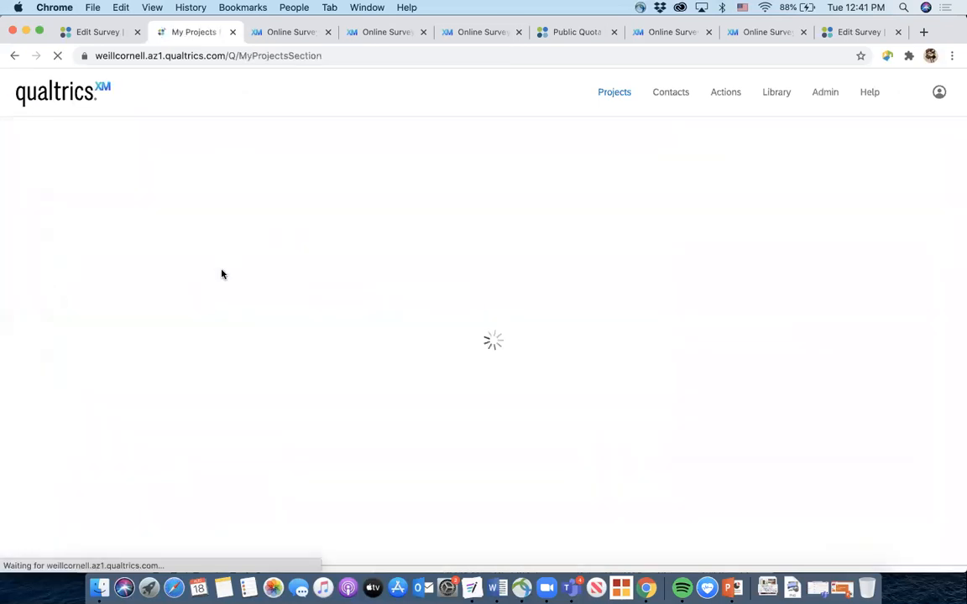
scroll(223, 276, down, 6)
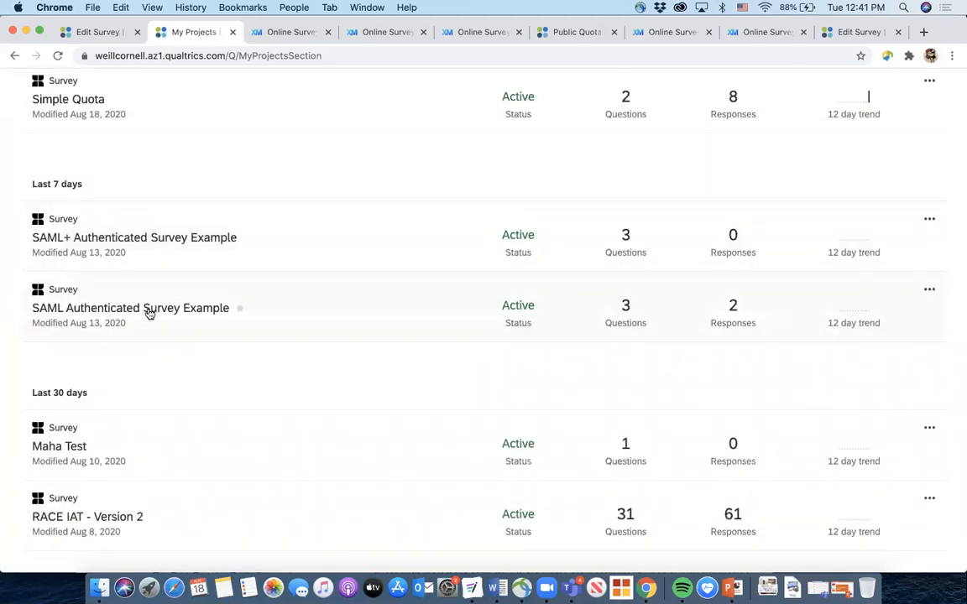
click(149, 309)
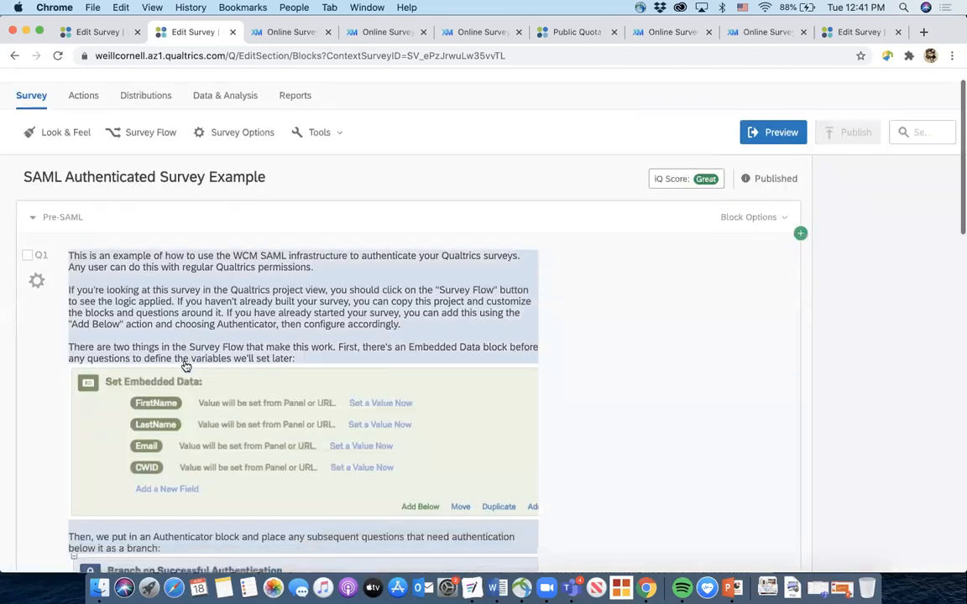
Open the example survey through its anonymous distribution link and review the respondent information obtained from SAML
click(159, 132)
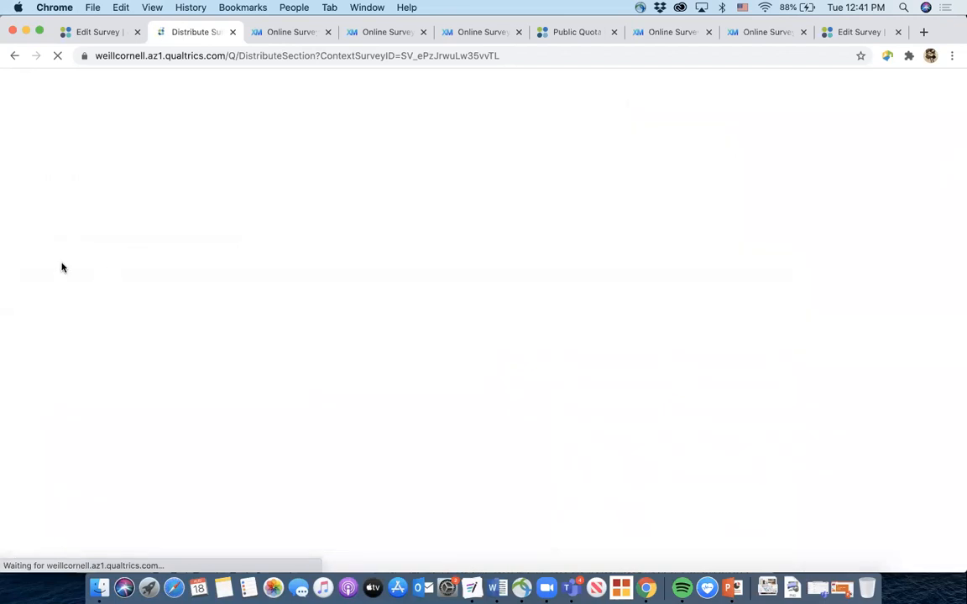
click(62, 265)
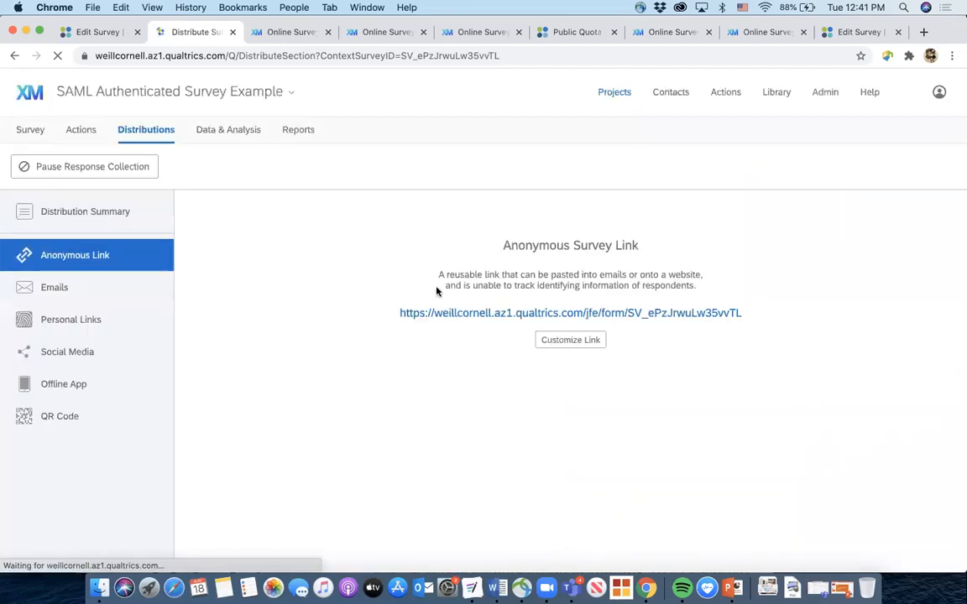
click(514, 316)
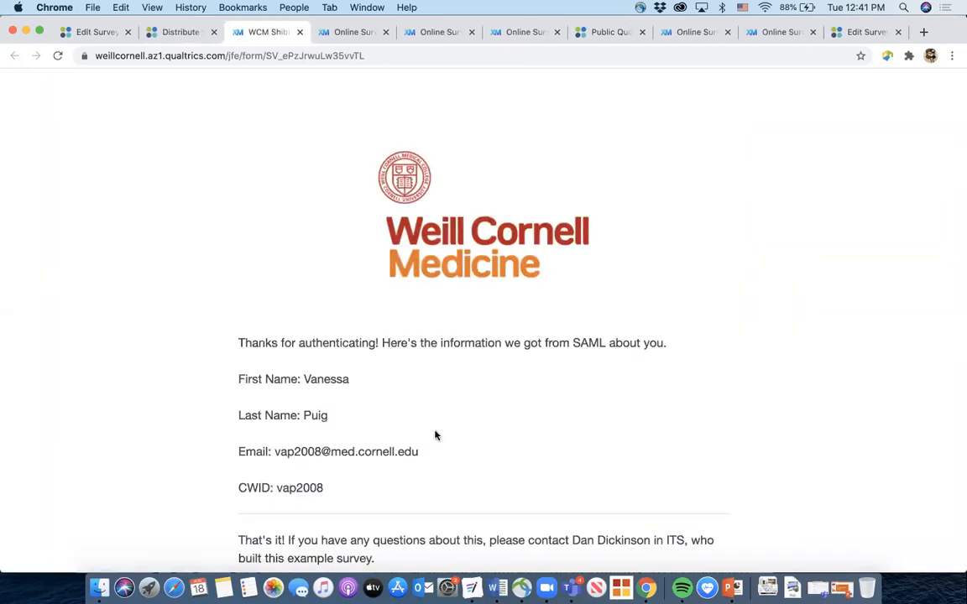
scroll(435, 435, down, 2)
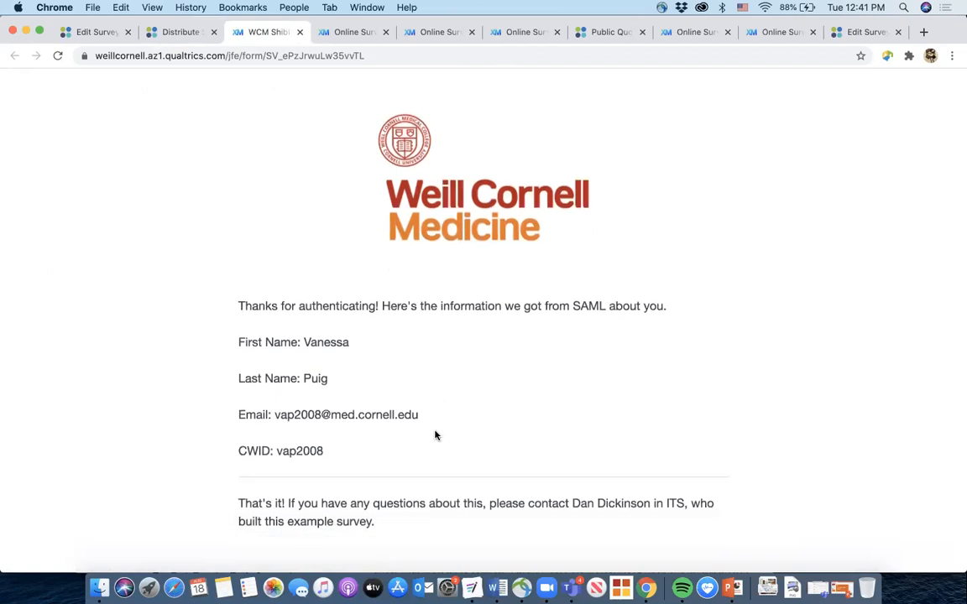
scroll(435, 435, down, 1)
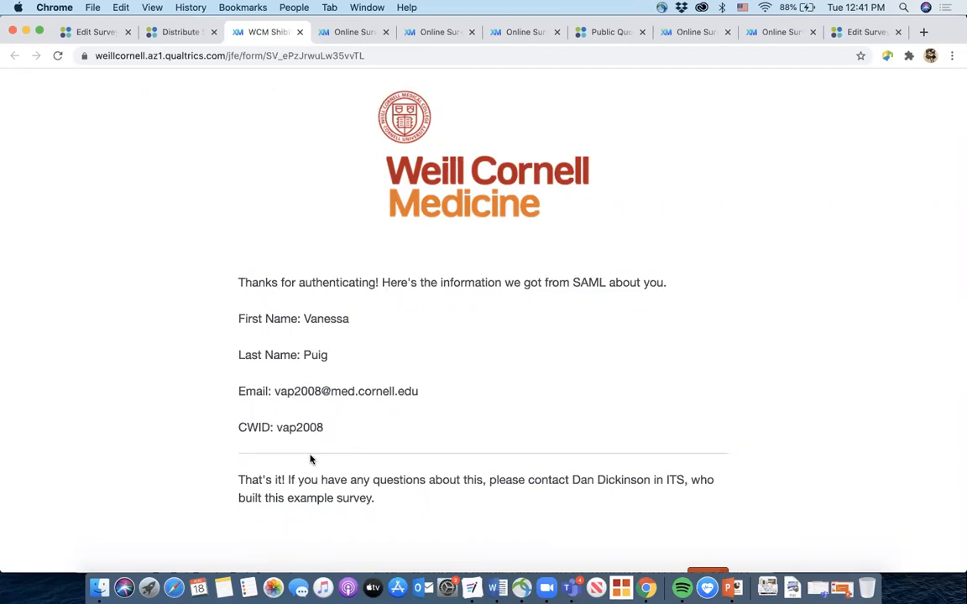
scroll(322, 404, up, 2)
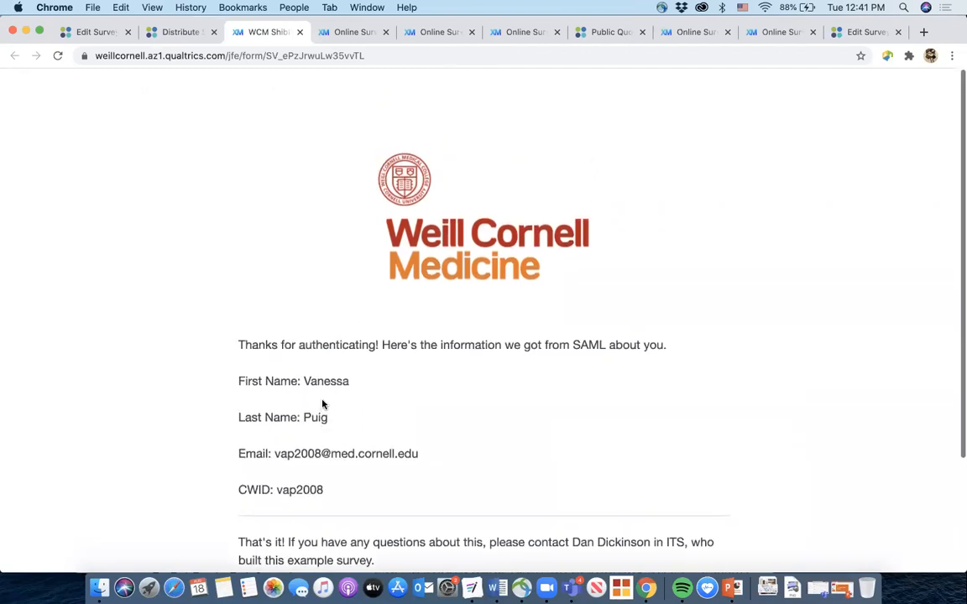
Go back to the SAML Authenticated Survey Example project and view its recorded responses and the export and import options
click(179, 32)
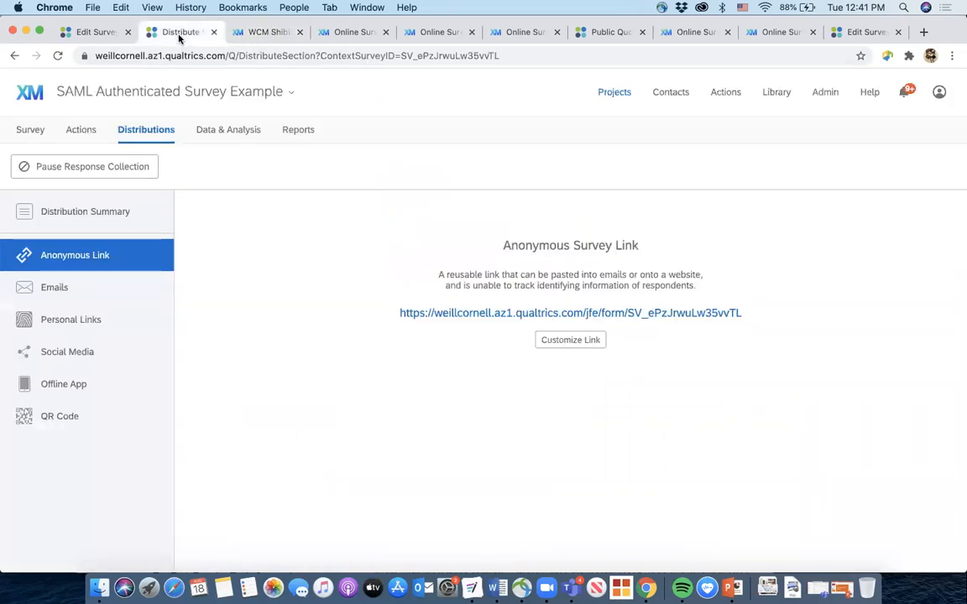
click(224, 135)
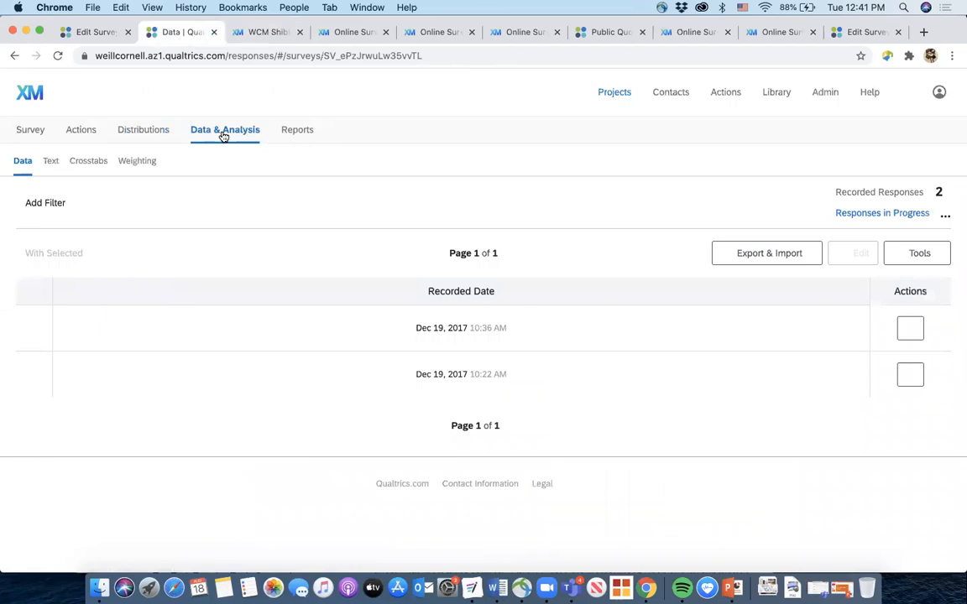
click(765, 253)
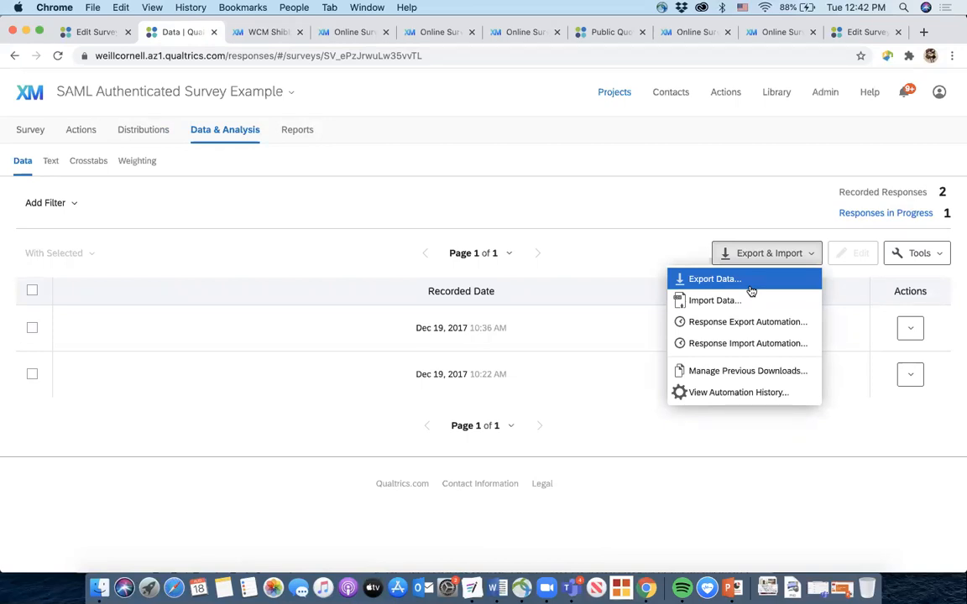
click(658, 246)
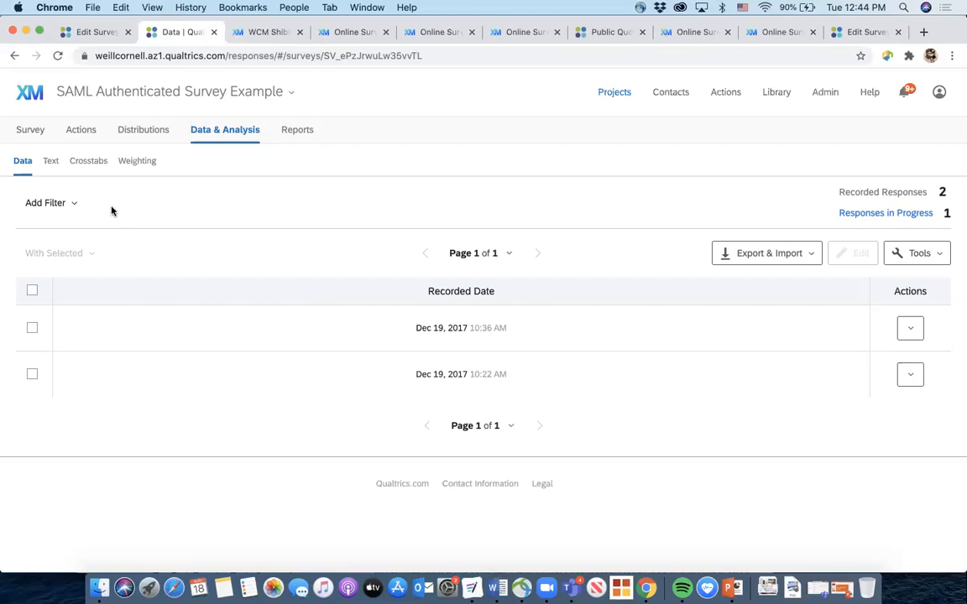
mouse_move(113, 288)
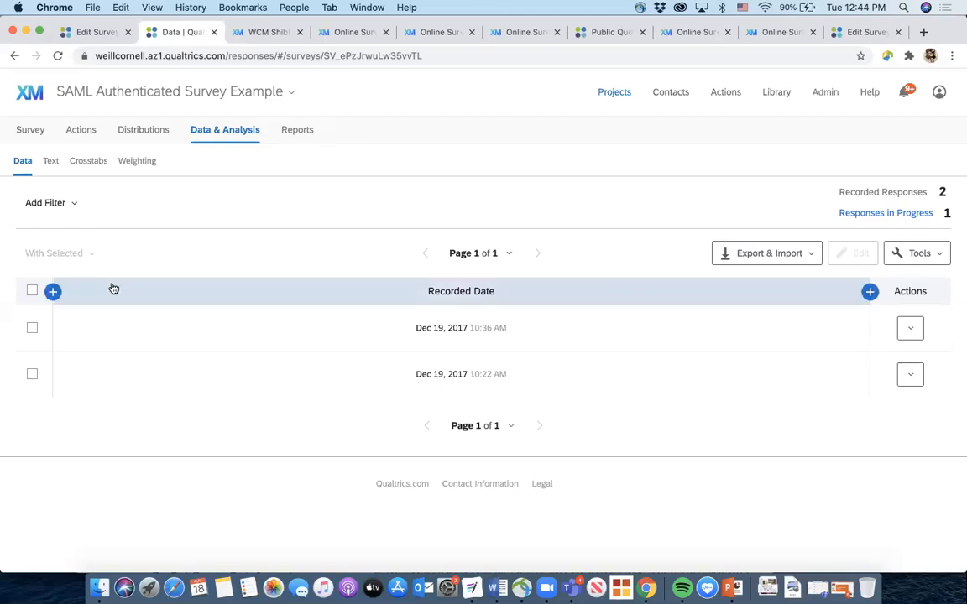